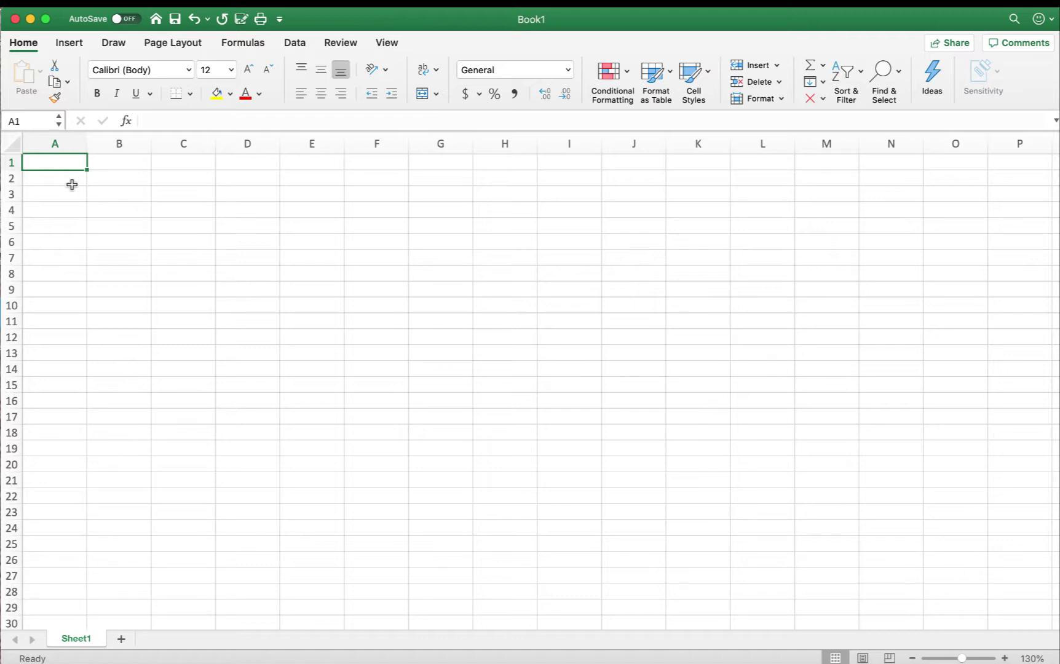
Step: Enter the column header Date in cell A1
scroll(57, 162, right, 2)
scroll(57, 163, left, 2)
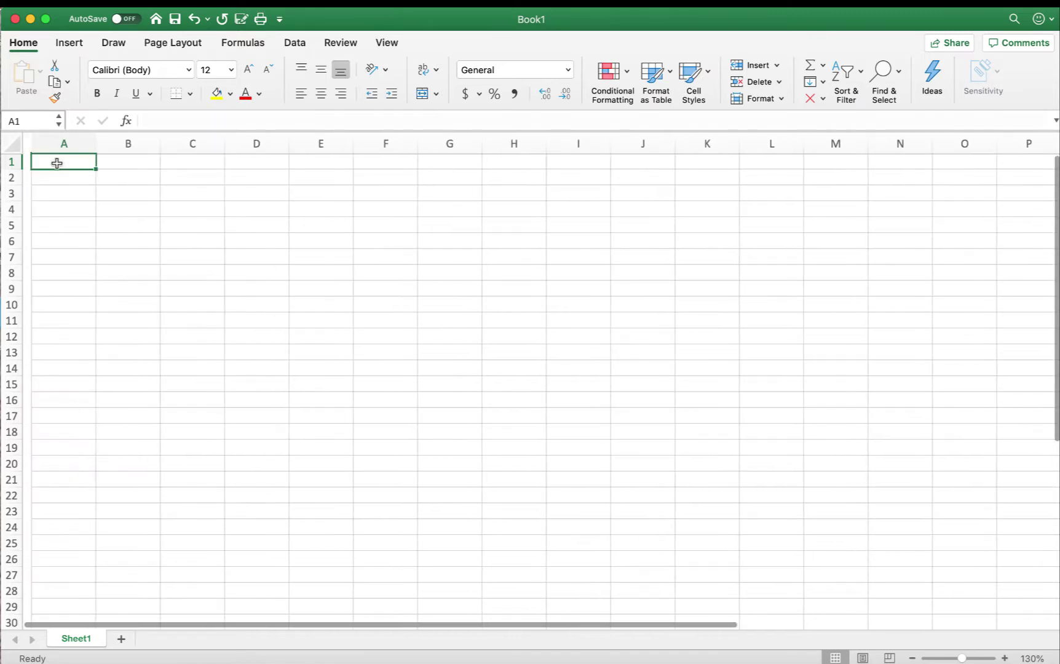
scroll(56, 163, right, 2)
click(54, 162)
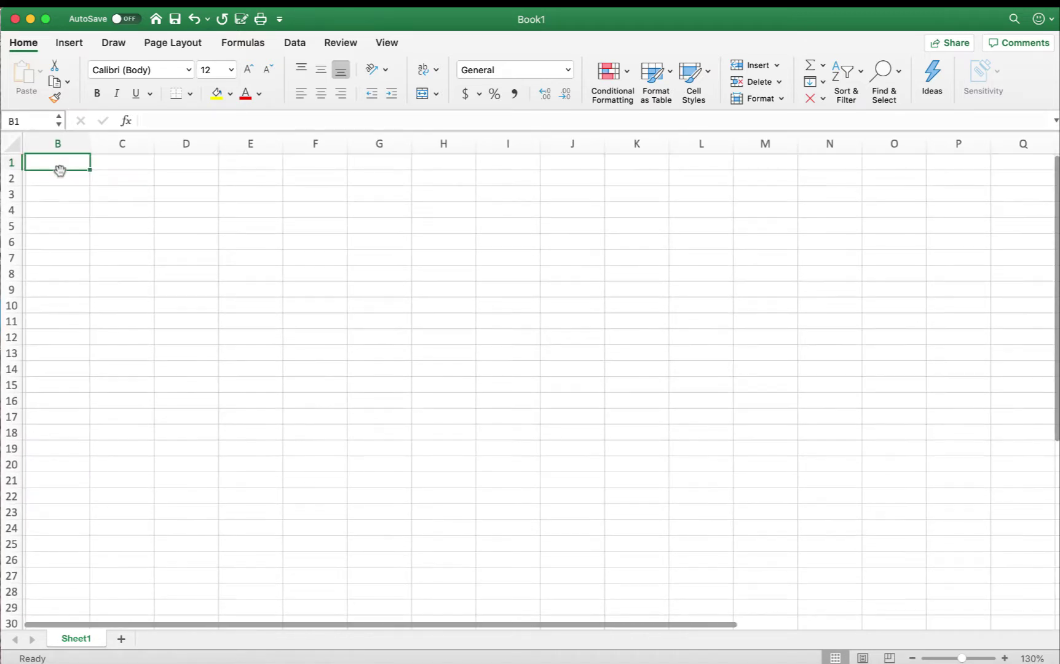
scroll(60, 169, left, 2)
shift+click(49, 162)
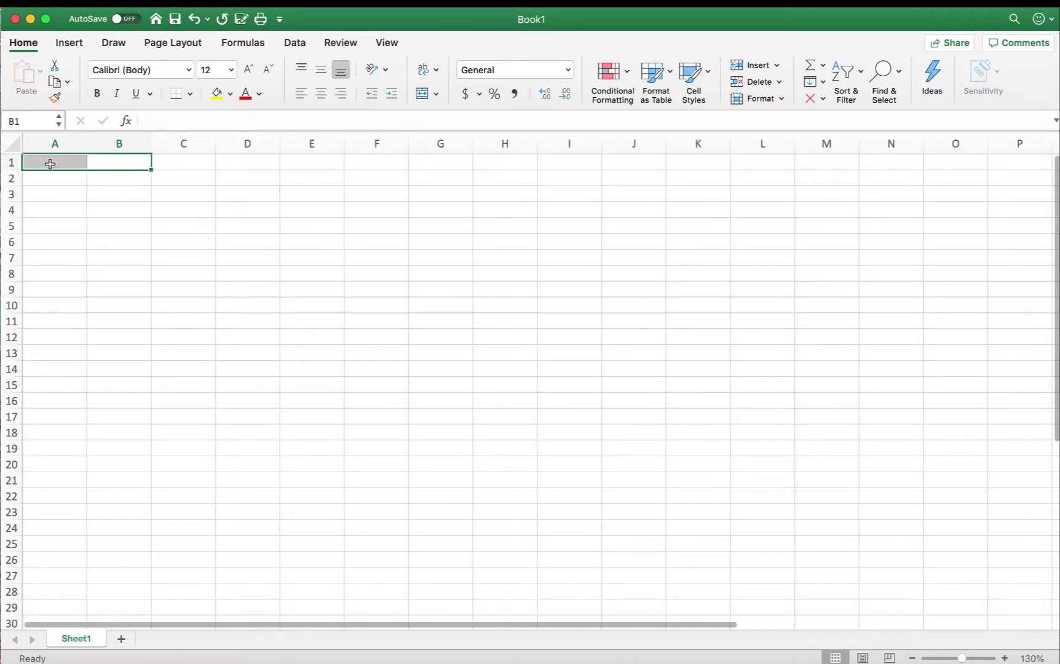
click(49, 163)
text(Date)
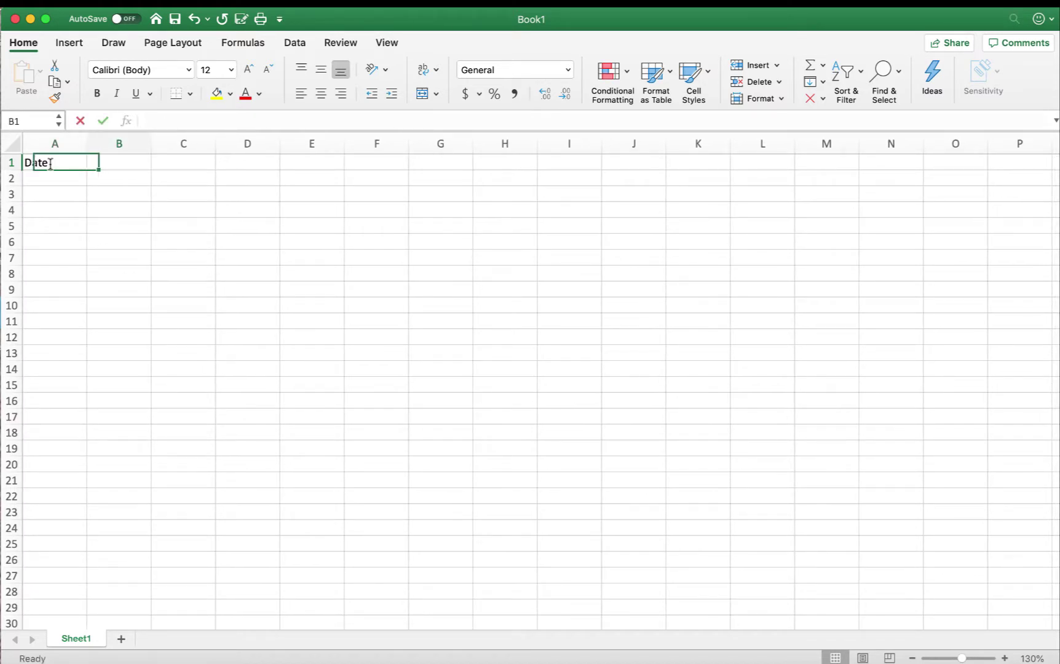
key(Tab)
Step: Merge cells B1:F1 with left alignment and copy that merged format down through the rows below
drag(124, 164, 357, 163)
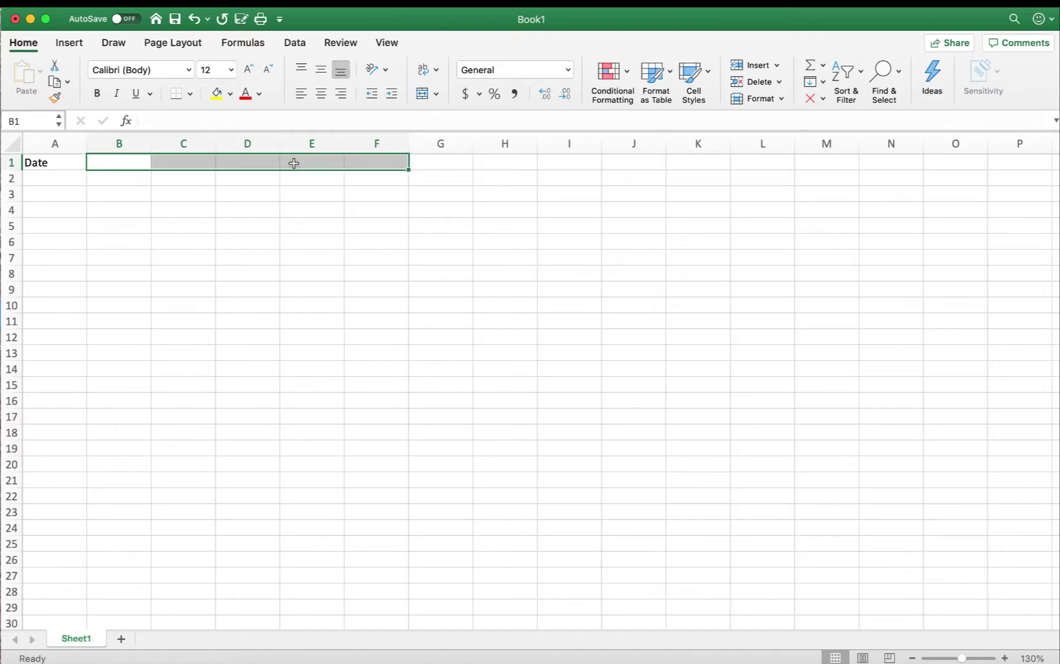
click(425, 95)
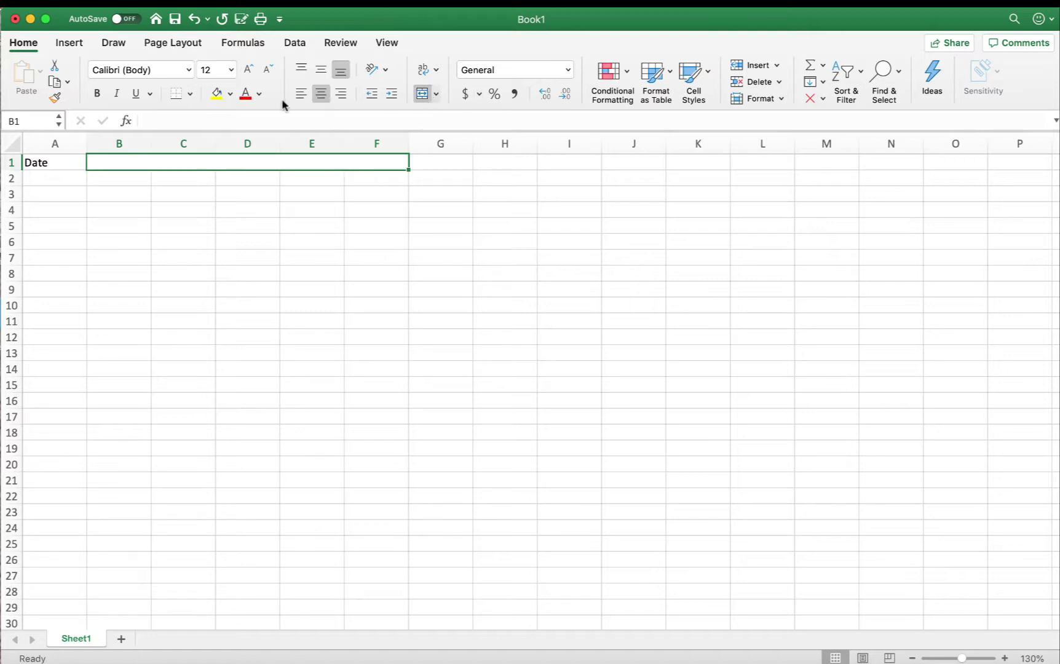
click(301, 96)
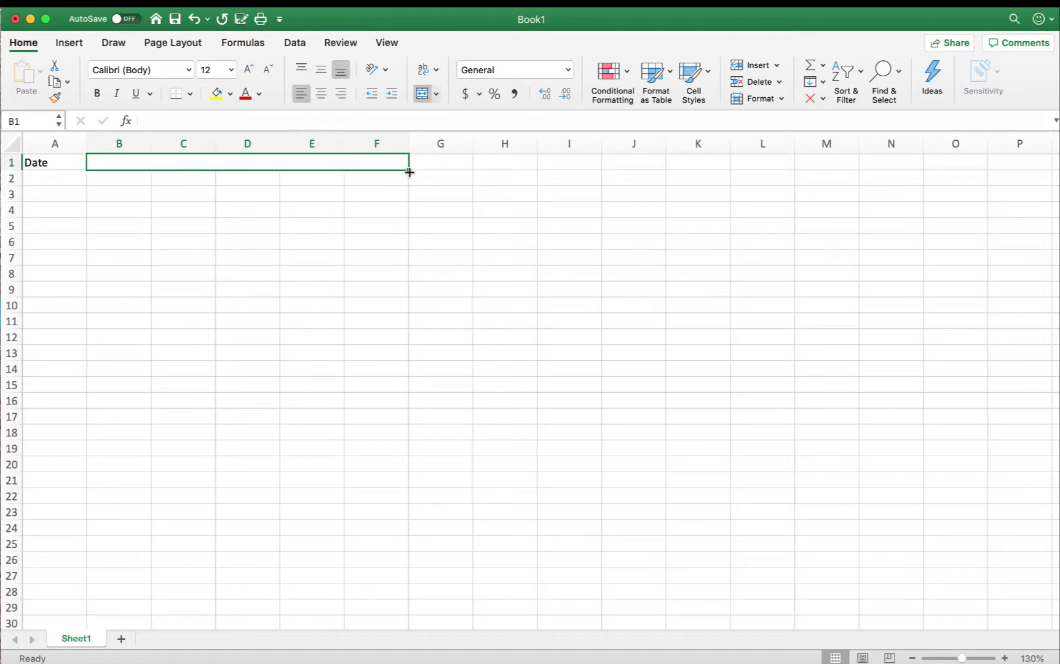
drag(409, 171, 406, 599)
scroll(376, 473, up, 10)
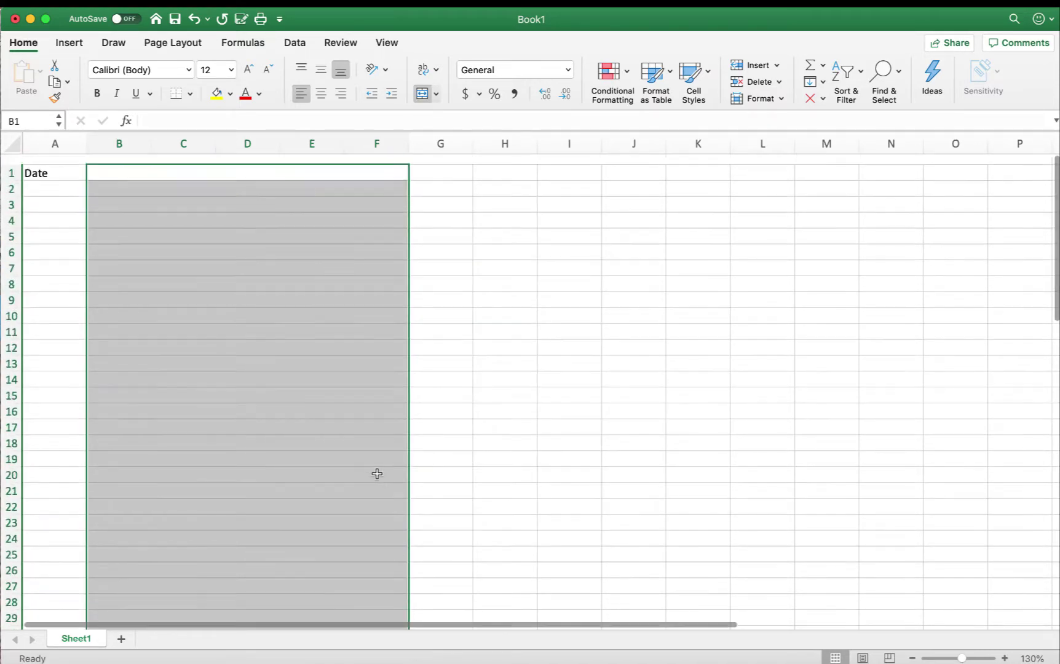
Step: Enter the headers Dr. in G1 and Cr in H1, and center both
click(430, 169)
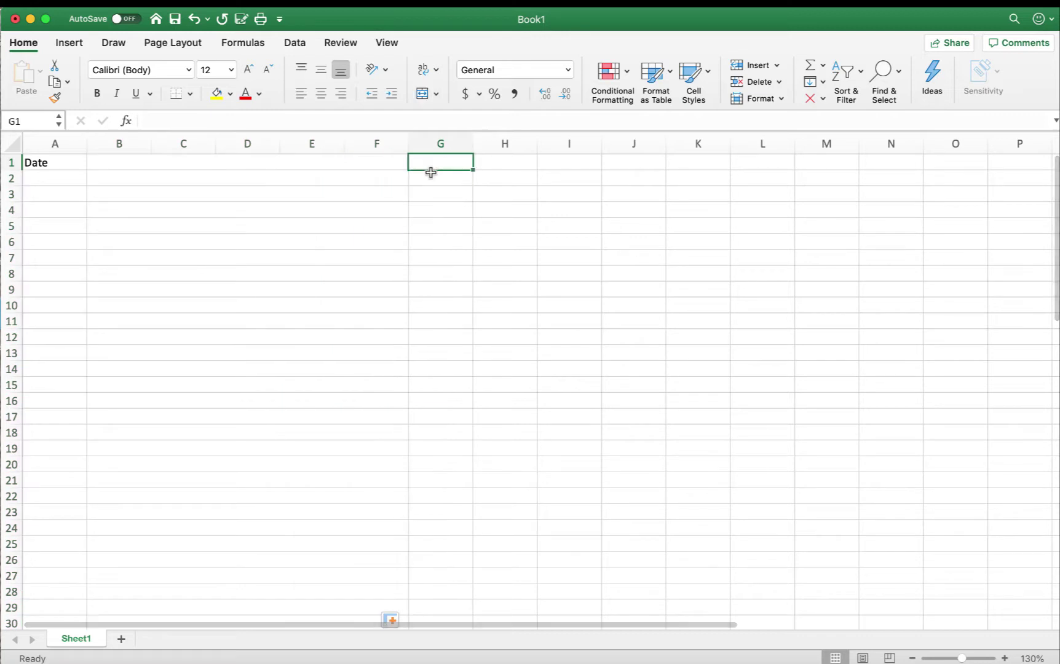
text(Dr.)
key(Tab)
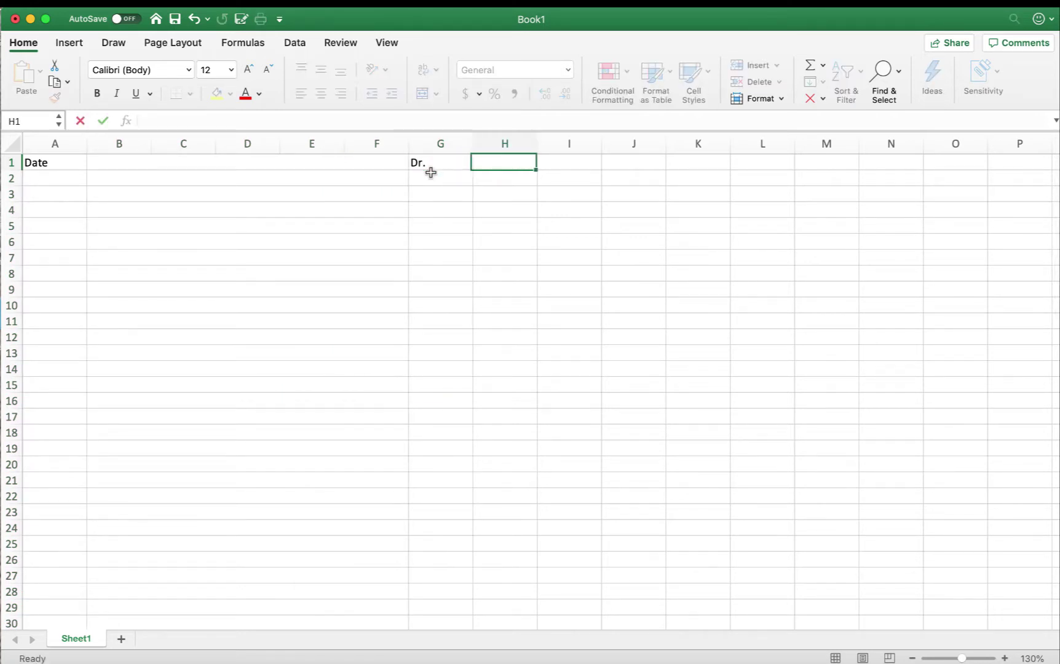
text(Cr.)
key(Tab)
scroll(430, 172, down, 2)
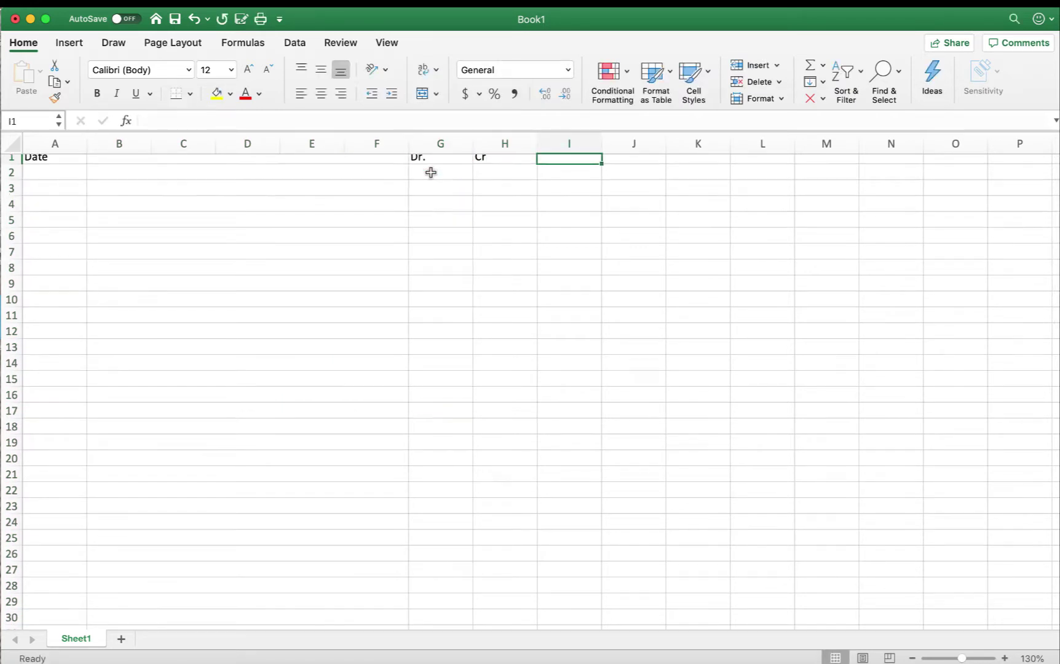
scroll(422, 191, up, 2)
drag(437, 166, 489, 164)
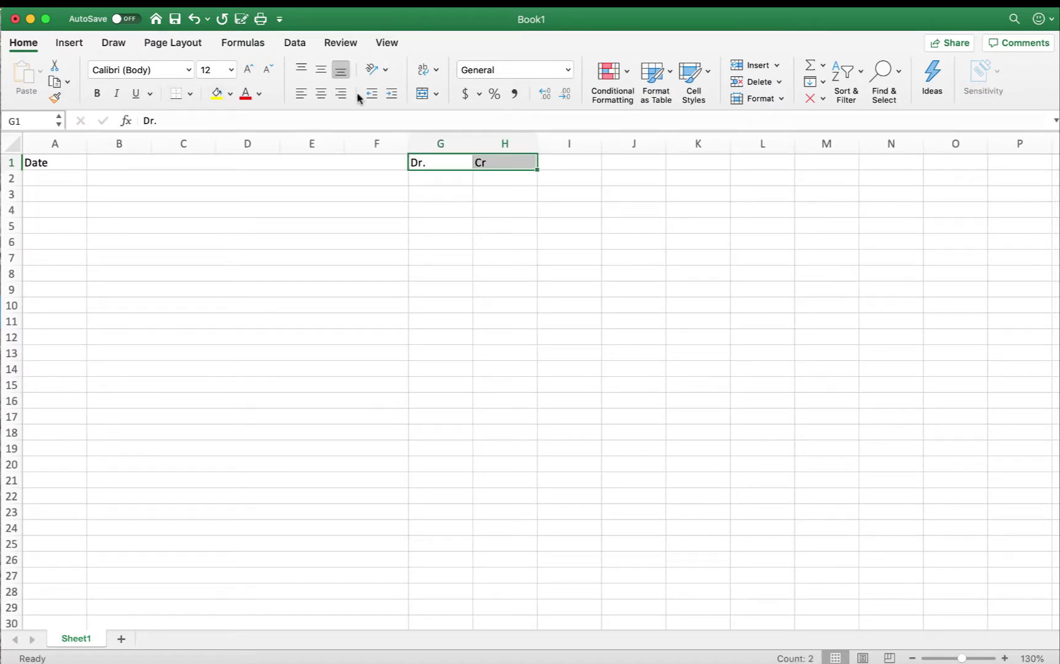
click(329, 98)
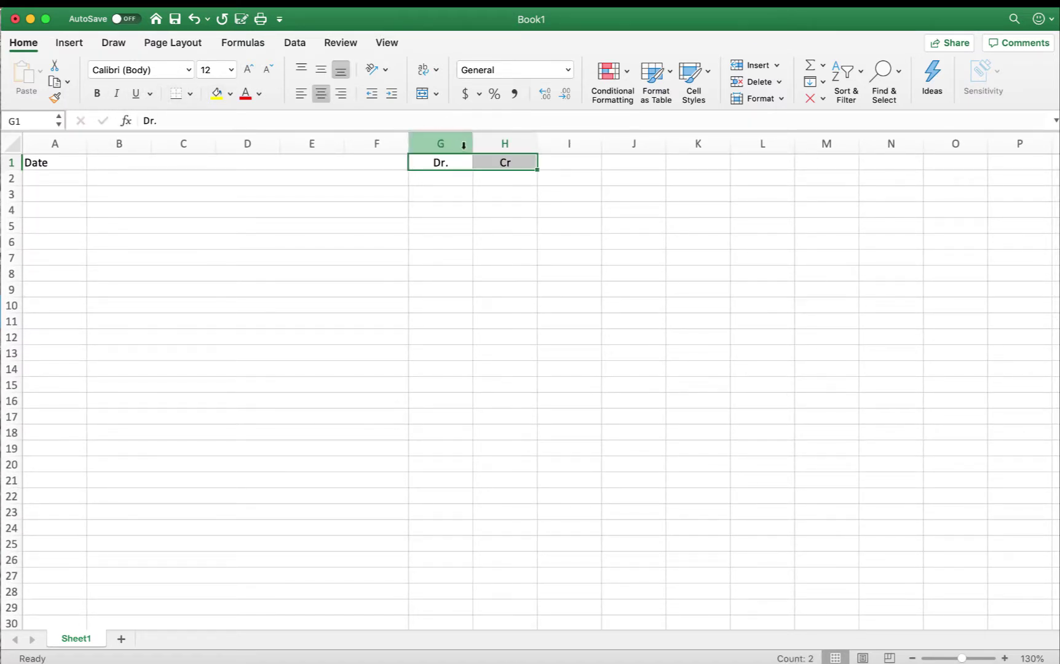
Step: Format columns G and H with comma style and no decimal places
drag(467, 144, 495, 164)
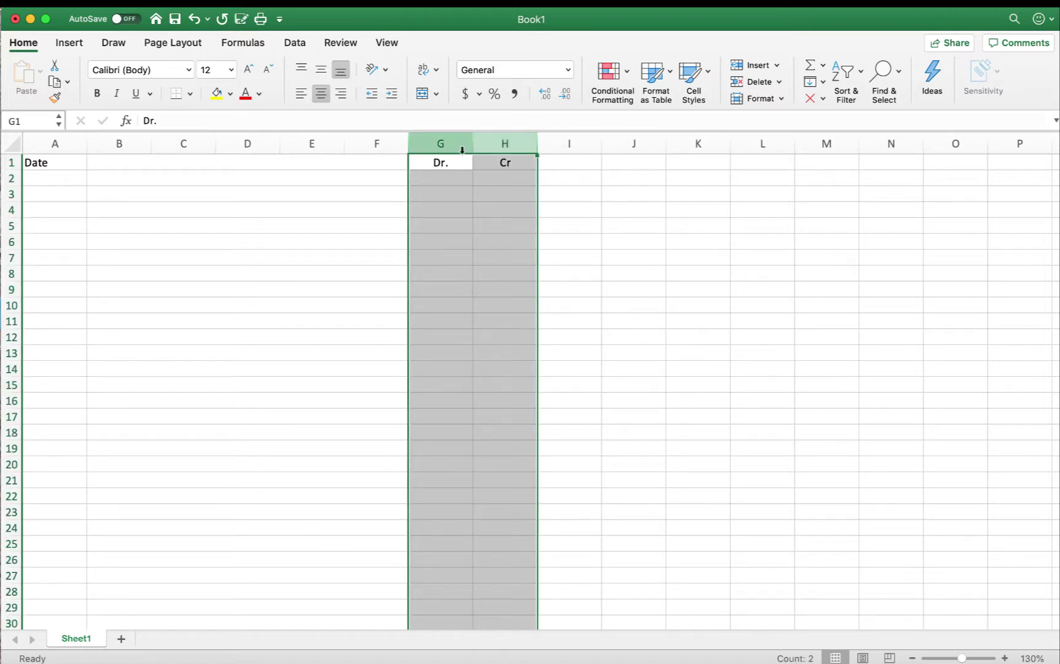
click(514, 95)
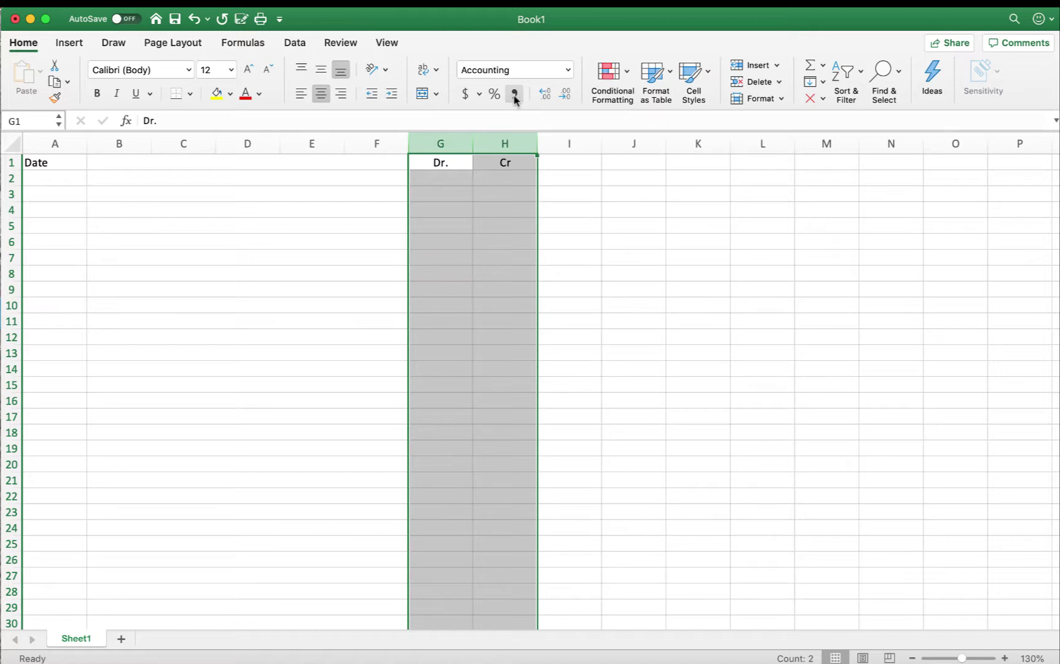
click(564, 95)
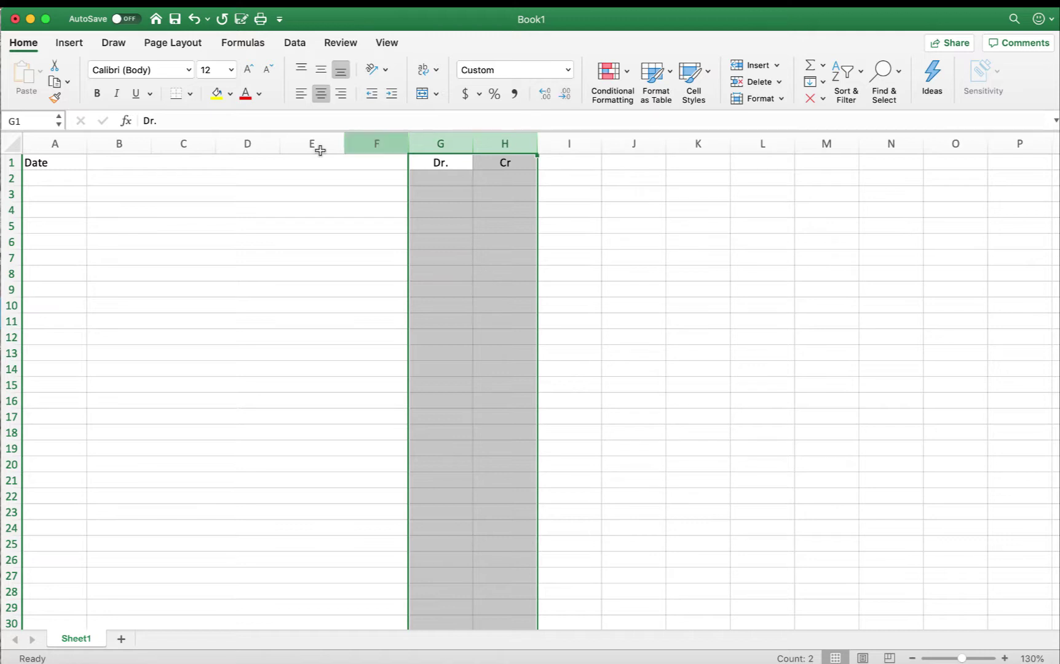
Step: Enter the header Account in the merged cell B1
click(107, 169)
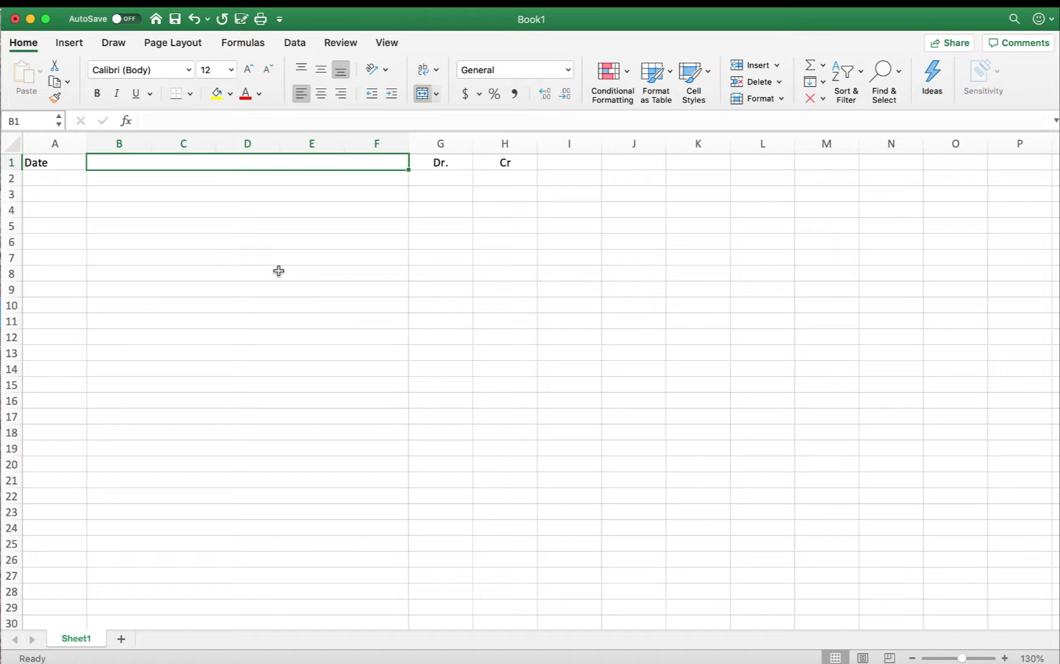
text(Ac)
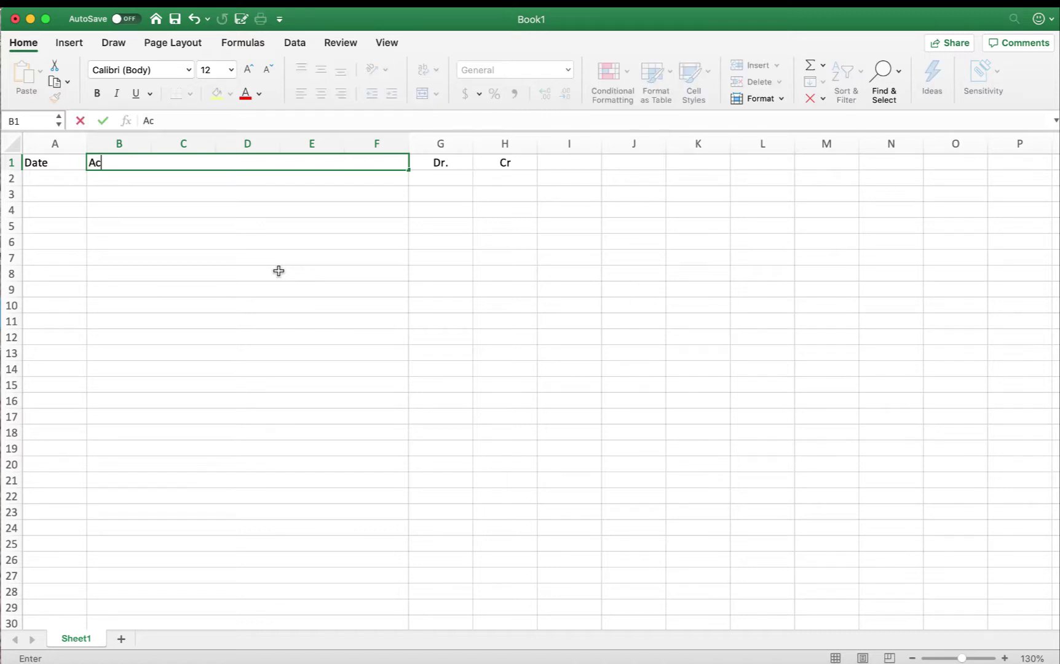
text(count)
key(Return)
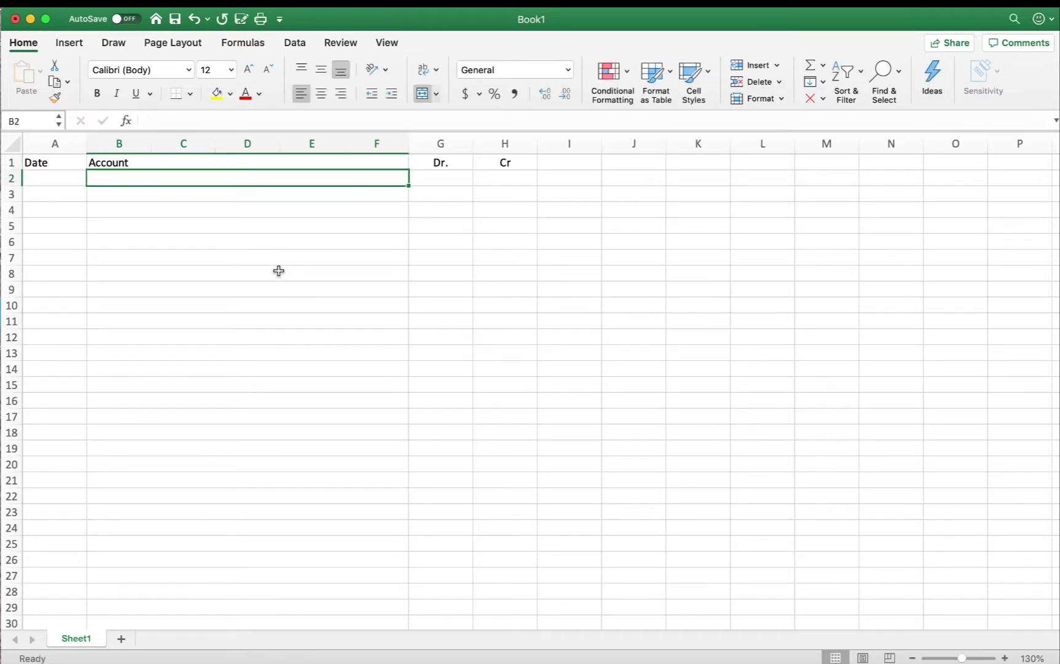
Step: Enter the first transaction's date as 7/1 in cell A2
click(65, 192)
click(55, 176)
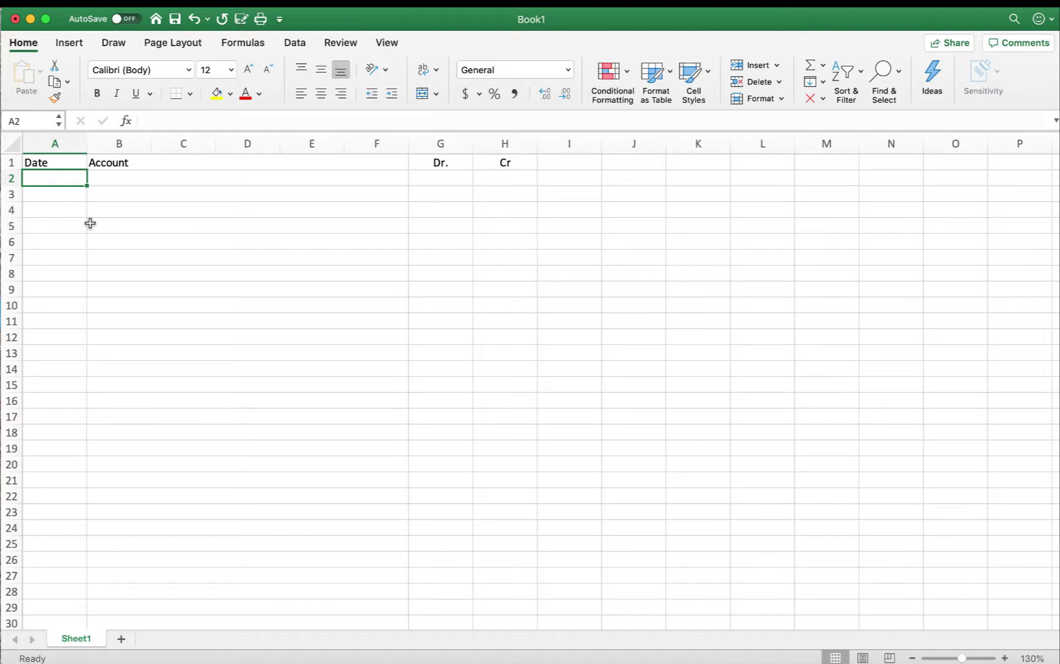
text(7.1)
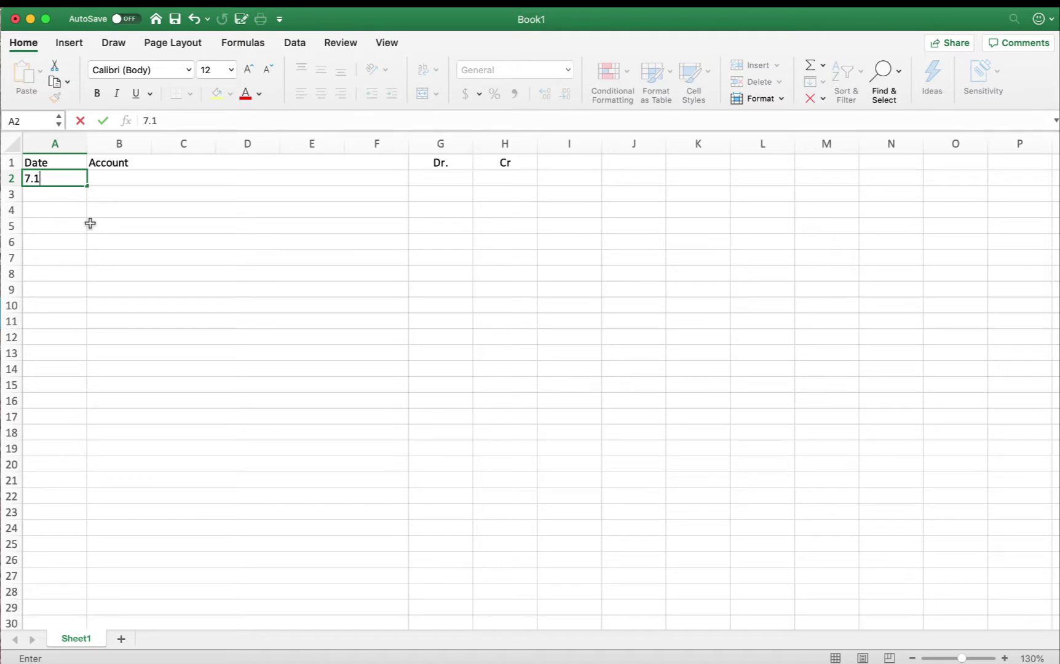
key(BackSpace)
key(BackSpace)
text(/1)
key(Tab)
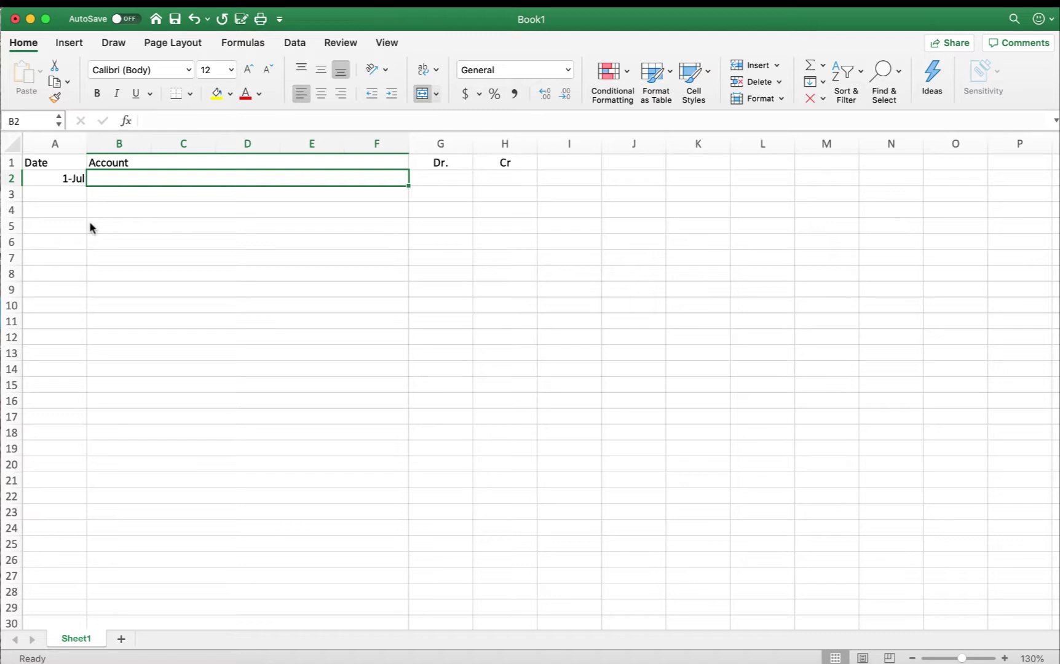
Step: Record the July 1 debit line in row 2 with the account Invententory and a Dr. amount of 2,500
text(In)
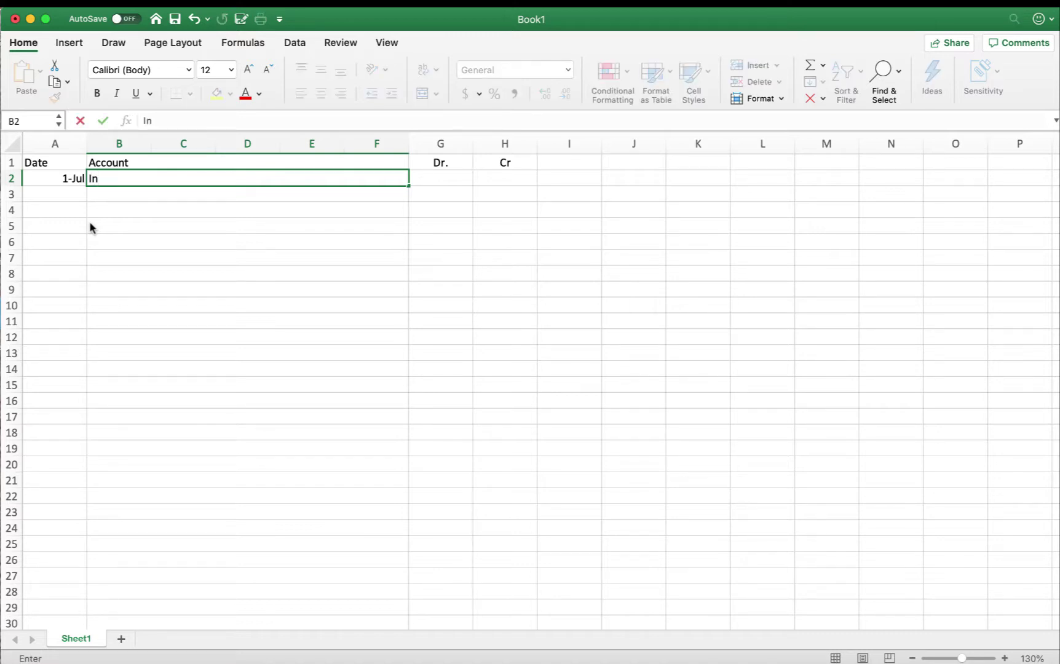
text(vent)
text(entory)
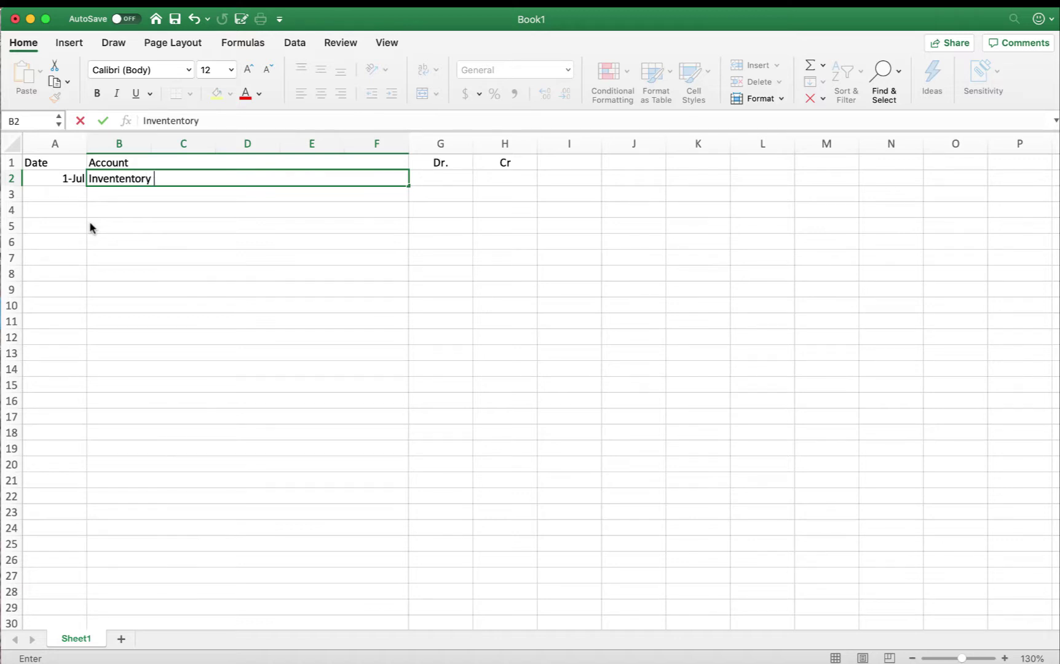
key(Tab)
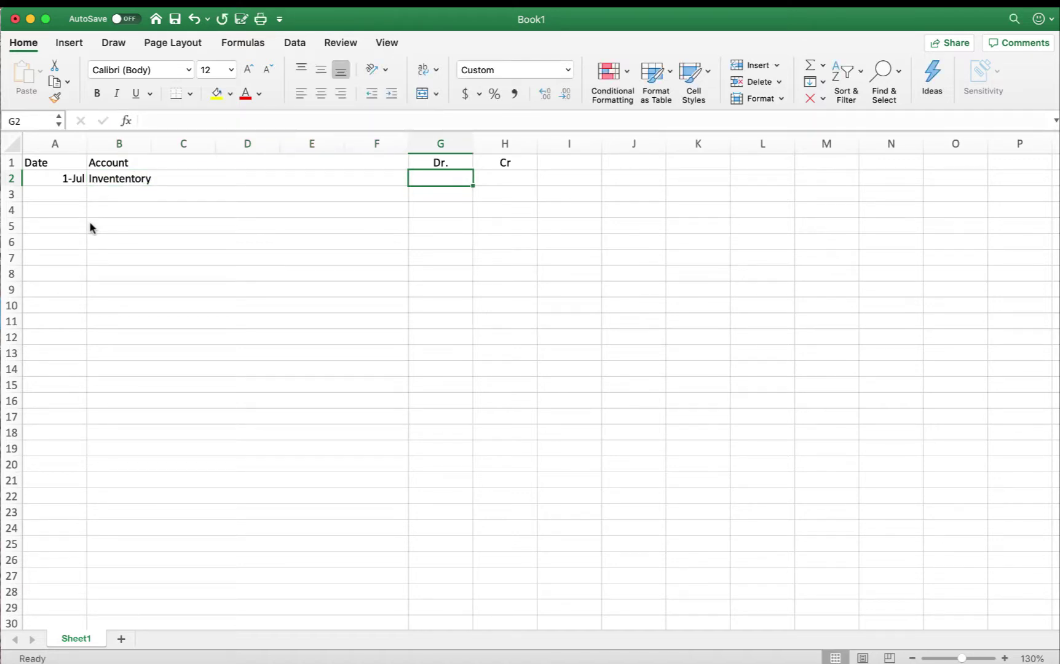
text(1)
key(BackSpace)
text(2,50)
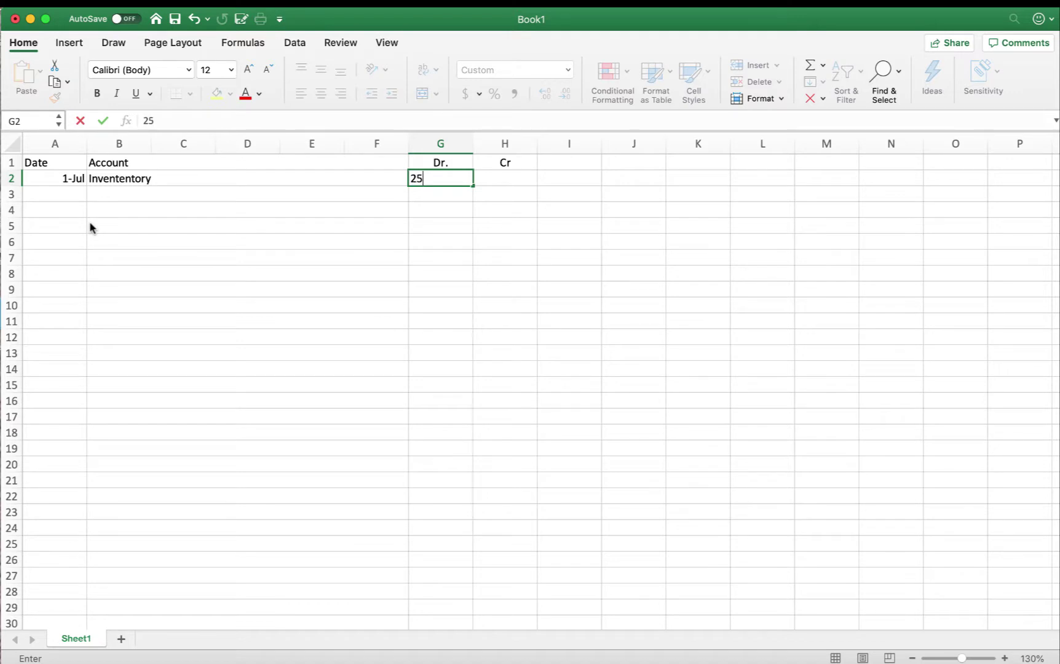
text(00)
key(Return)
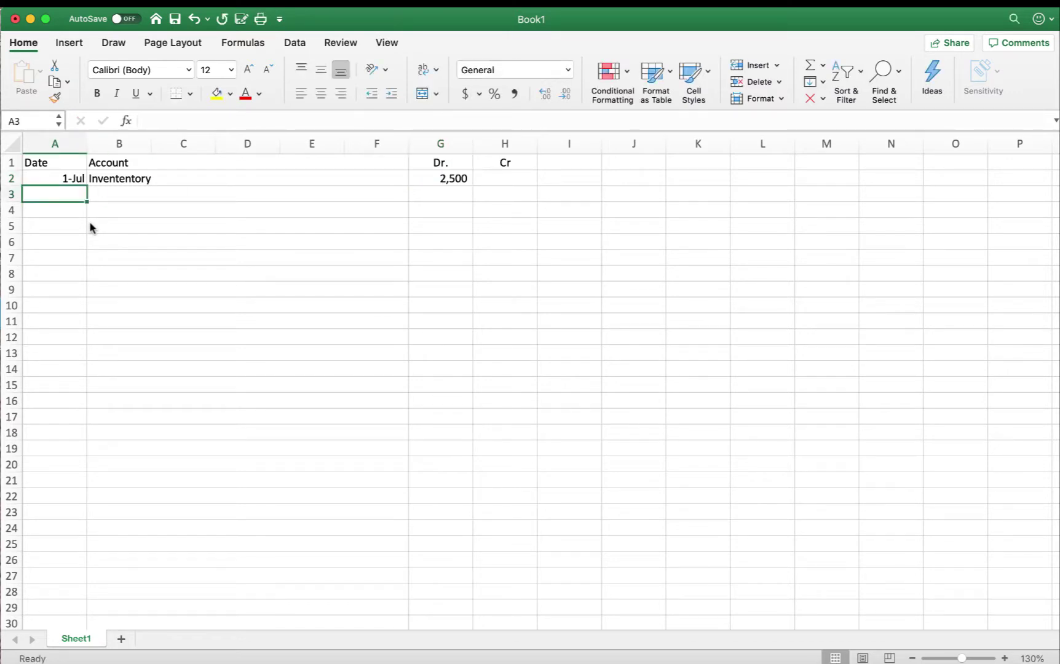
Step: Record the credit line in row 3 with the indented account A/P - Dawson and a Cr amount of 2,500
key(Tab)
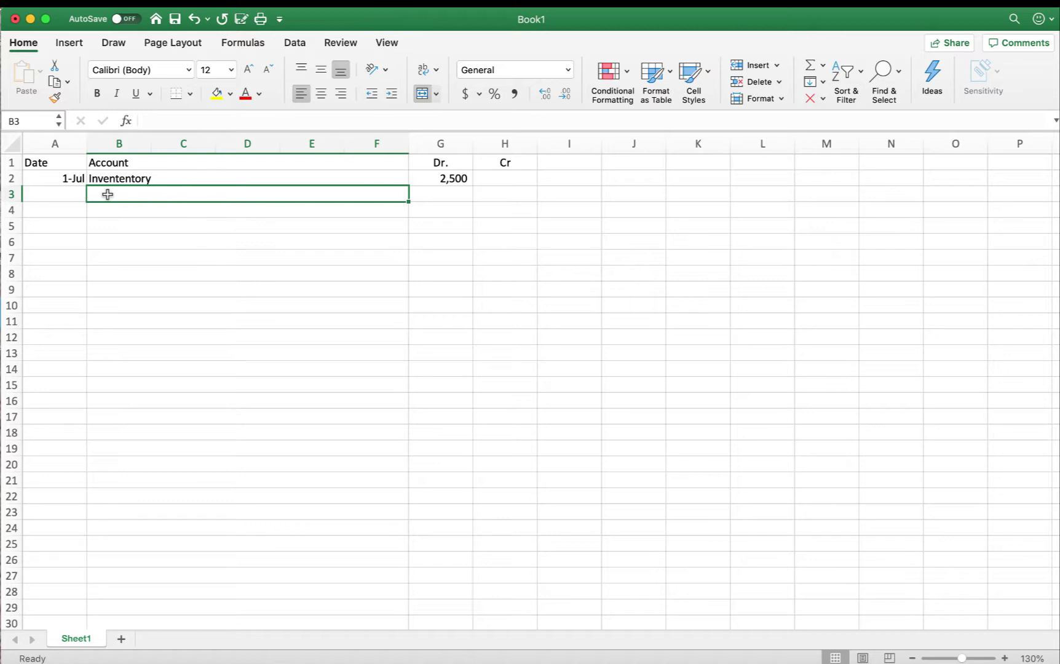
text(A/P )
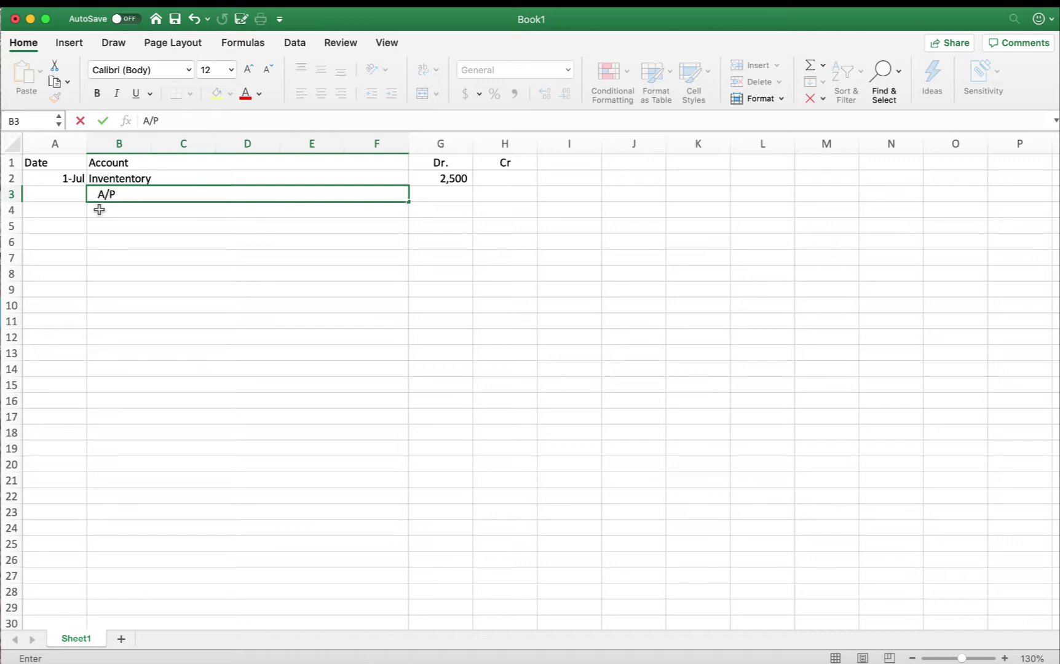
text(- Dawson)
key(Tab)
key(Tab)
key(Tab)
key(Tab)
key(Tab)
key(Tab)
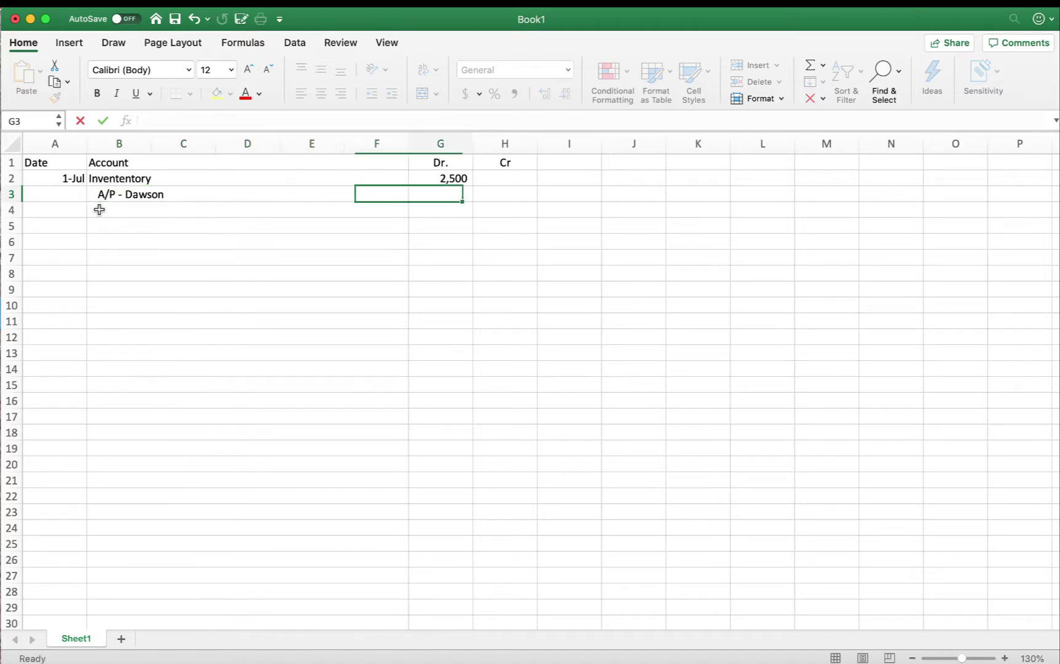
text(2,500)
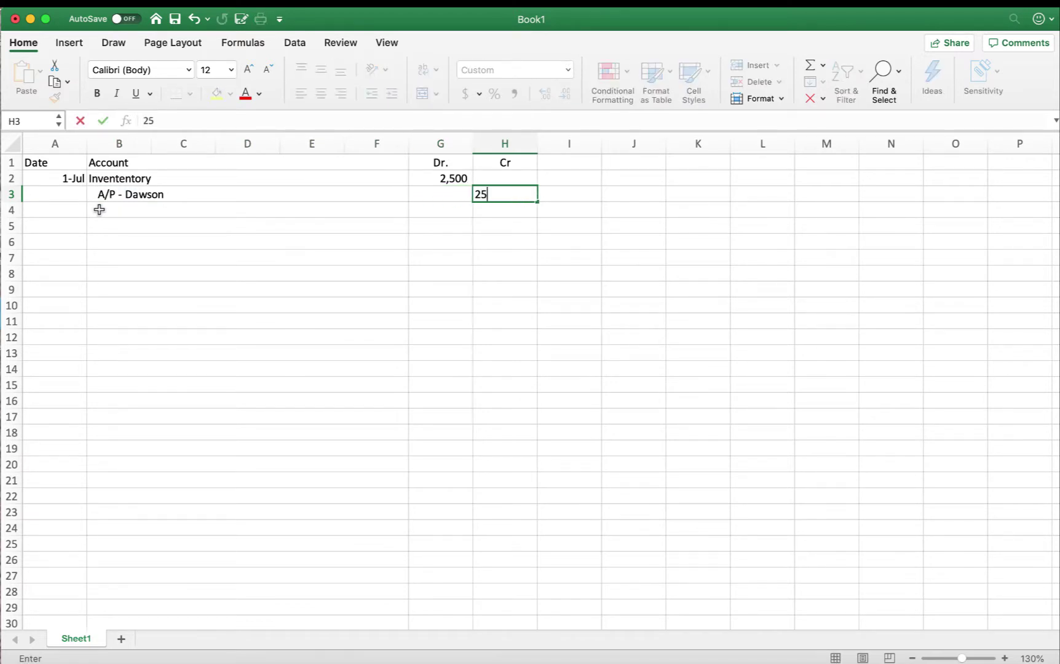
key(Tab)
Step: Enter the italic explanation "bot merch terms 1/10, n/30" in cell B4 below the July 1 entry
click(100, 210)
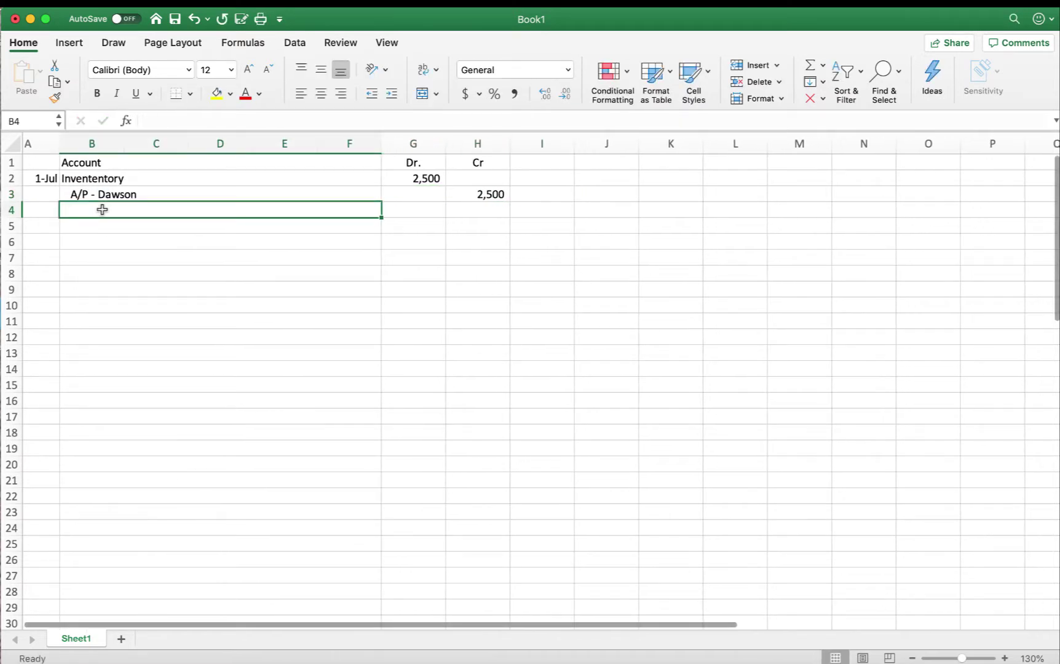
click(116, 94)
text(b)
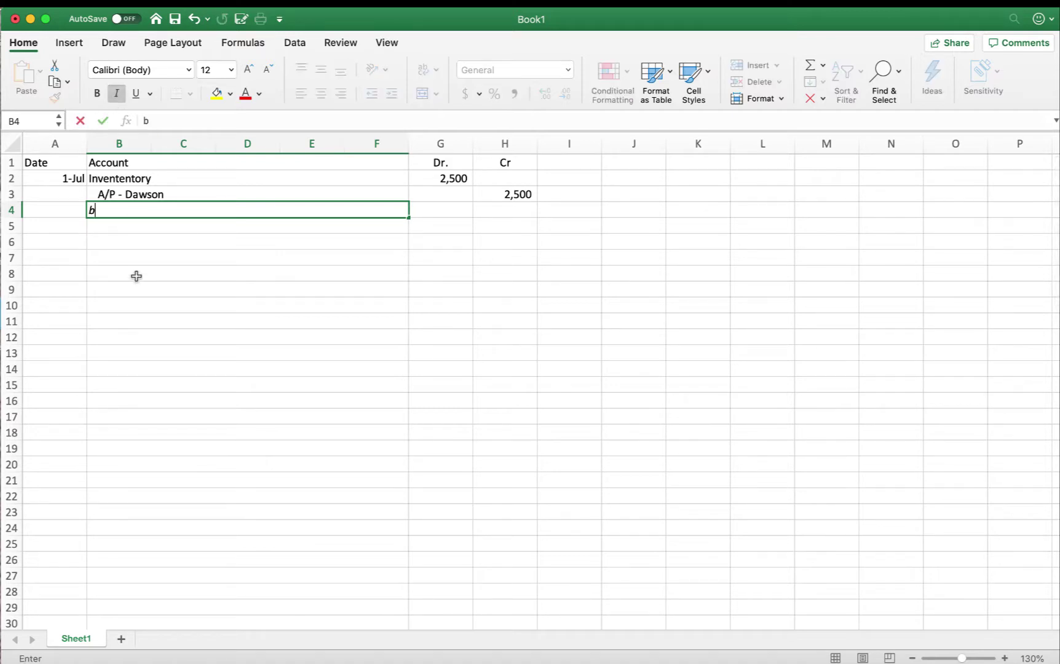
text(ot merch )
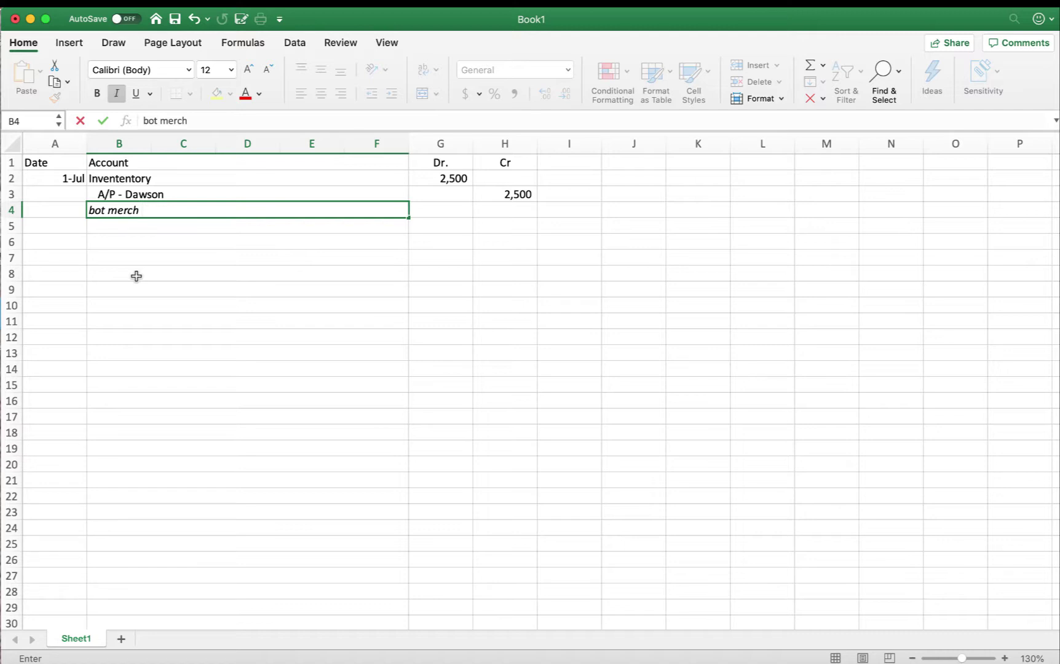
text(terms 1/10)
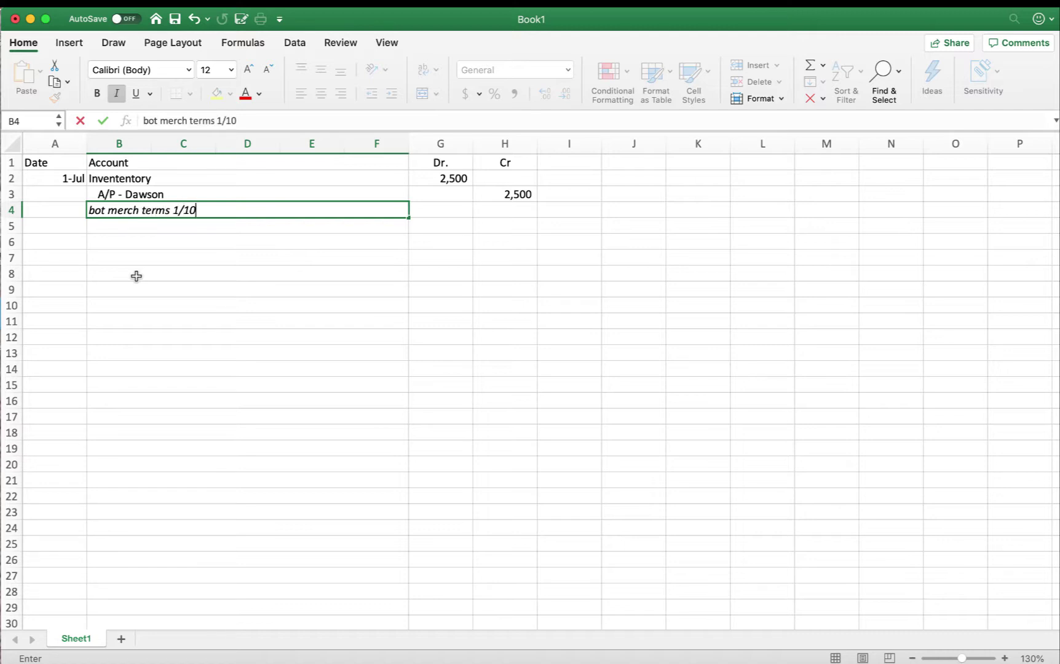
text(, n/30)
key(Return)
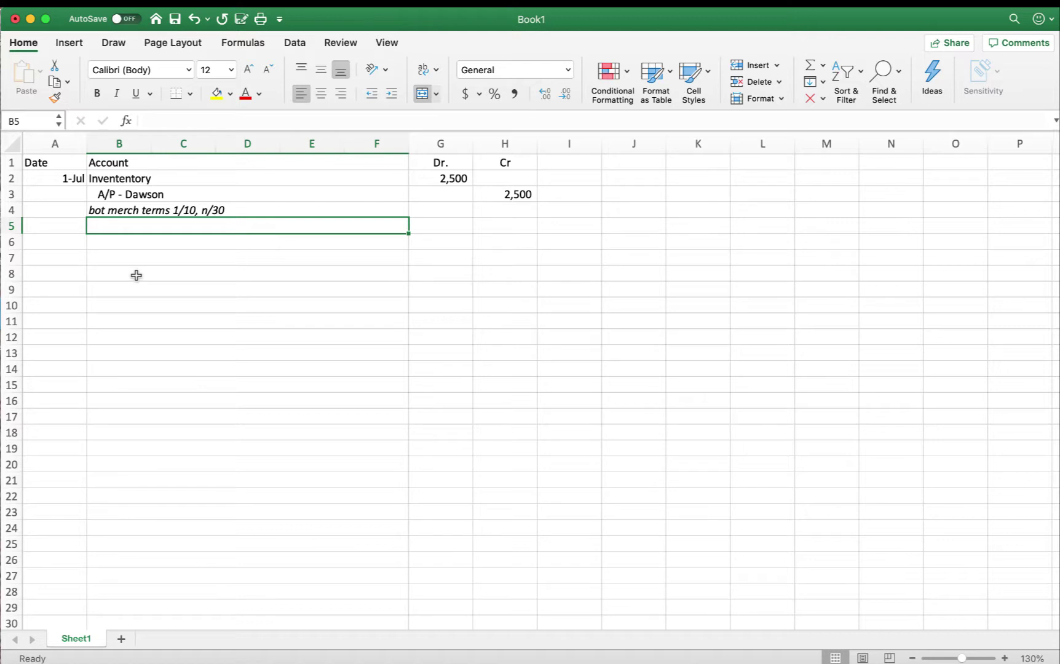
Step: Record the July 2 debit line in row 6 with date 7/2, account Inventory and a Dr. amount of 4,500
scroll(58, 241, left, 1)
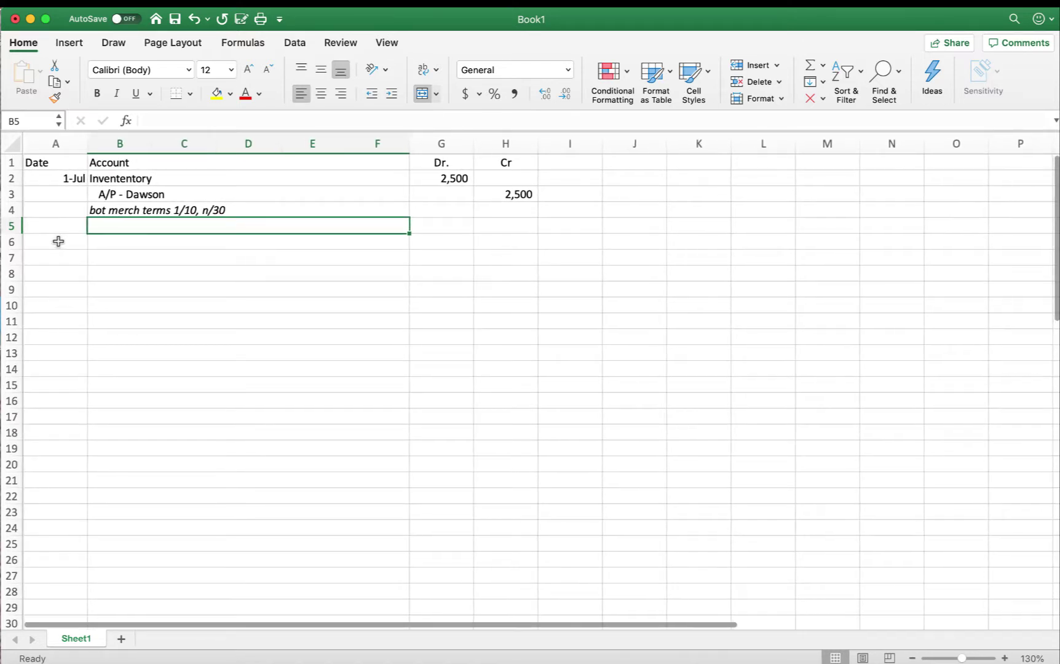
click(58, 241)
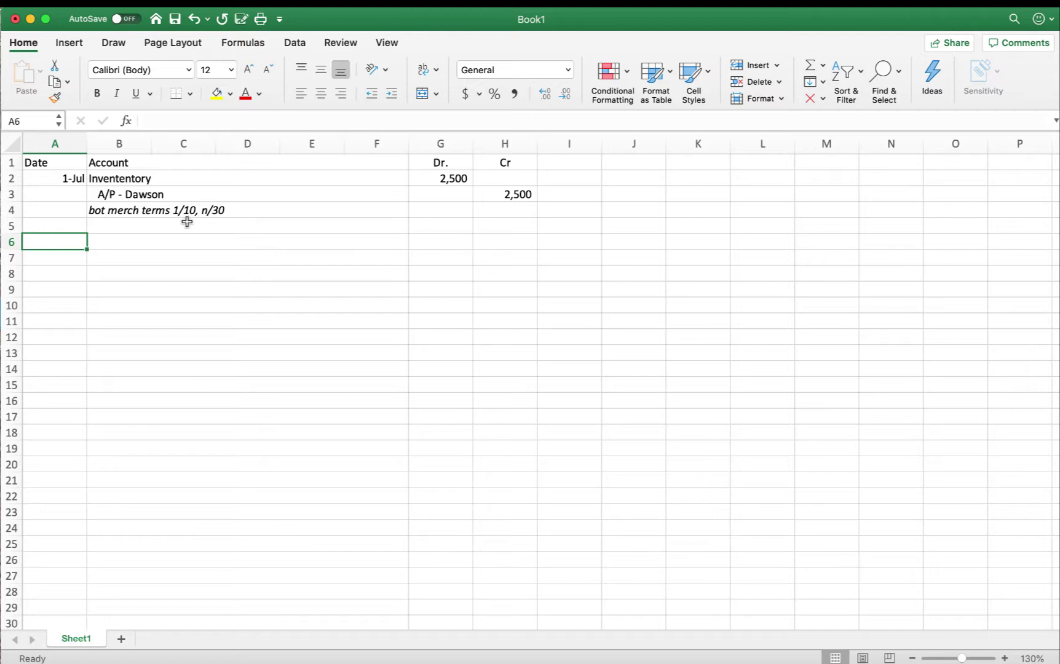
text(7/2)
click(139, 241)
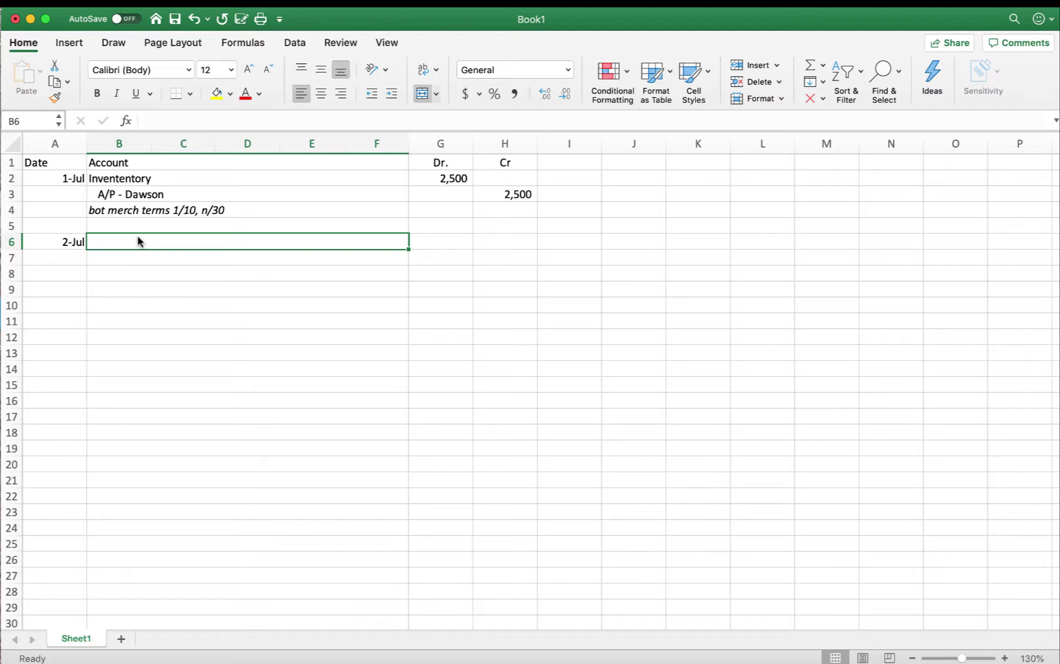
text(Inve)
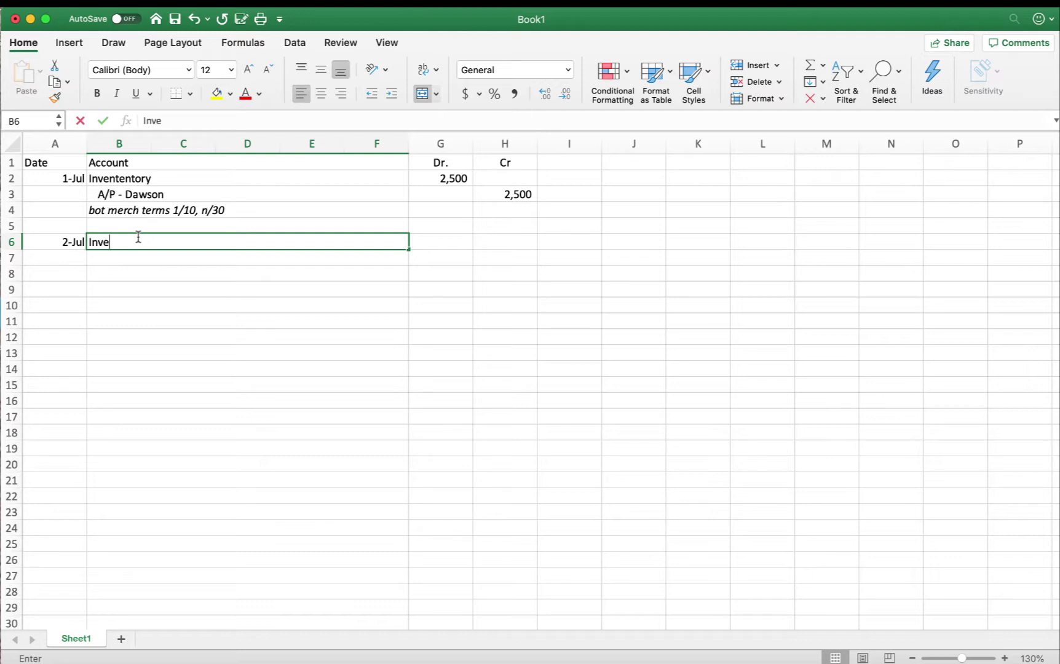
text(ntory)
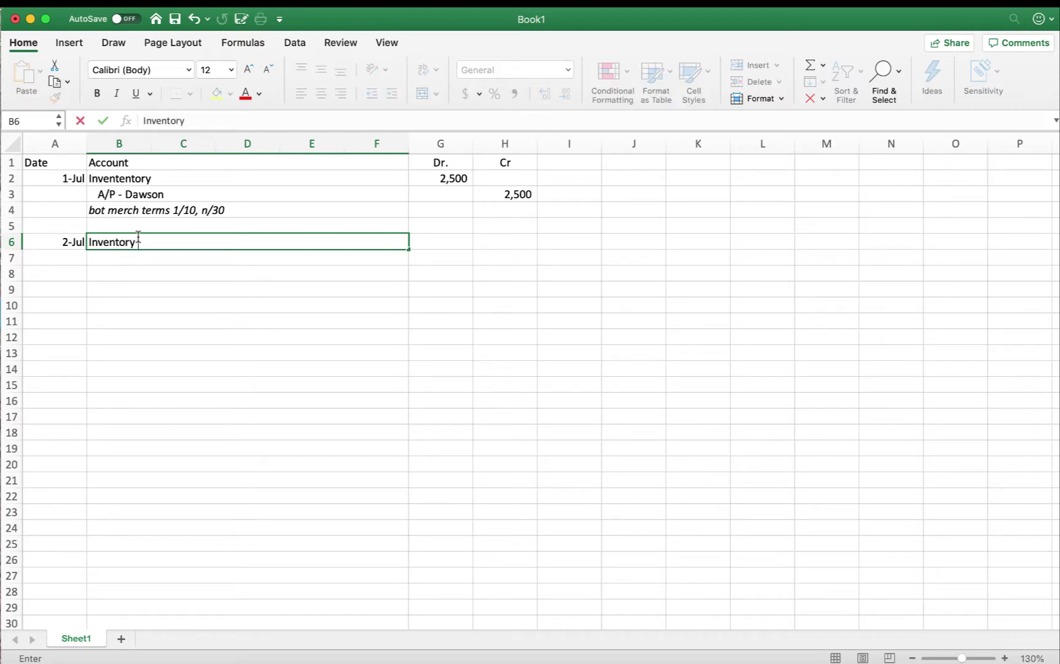
key(Tab)
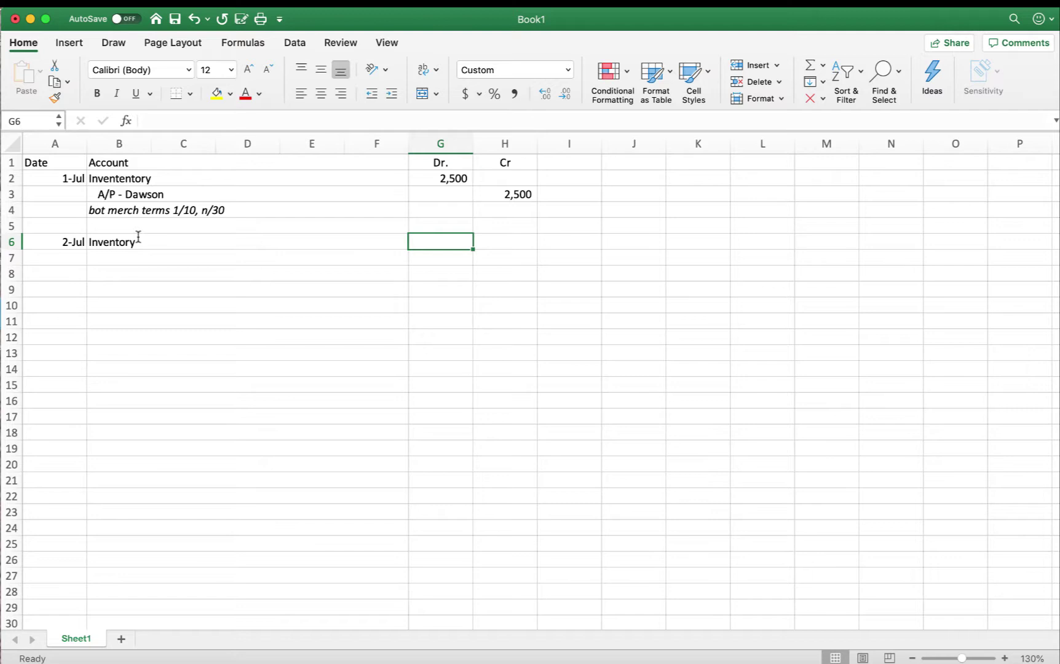
text(45000)
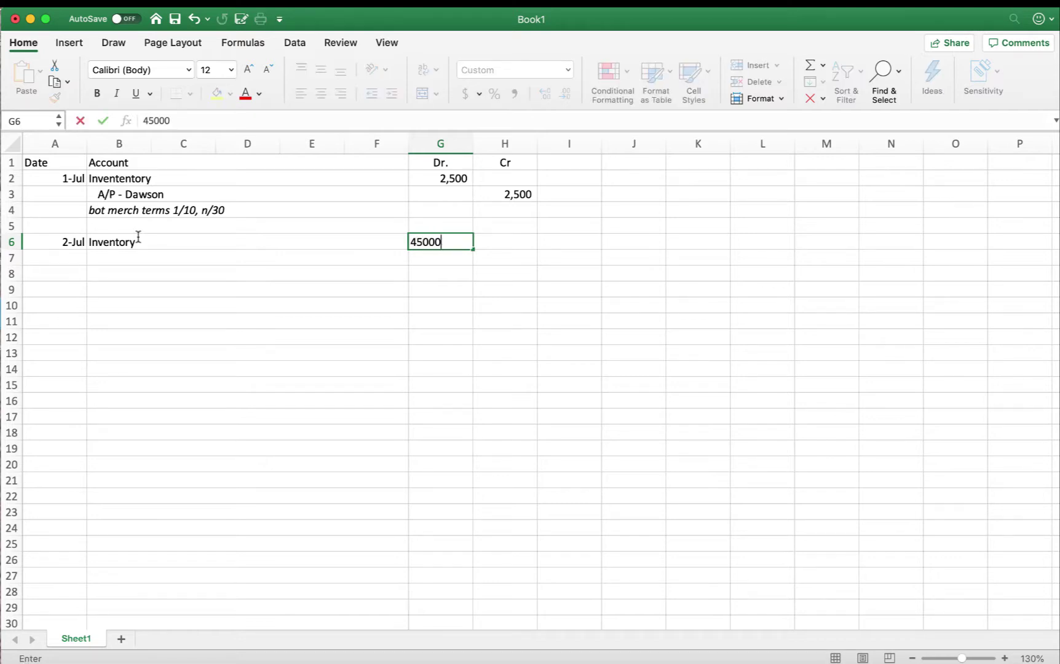
key(BackSpace)
key(Tab)
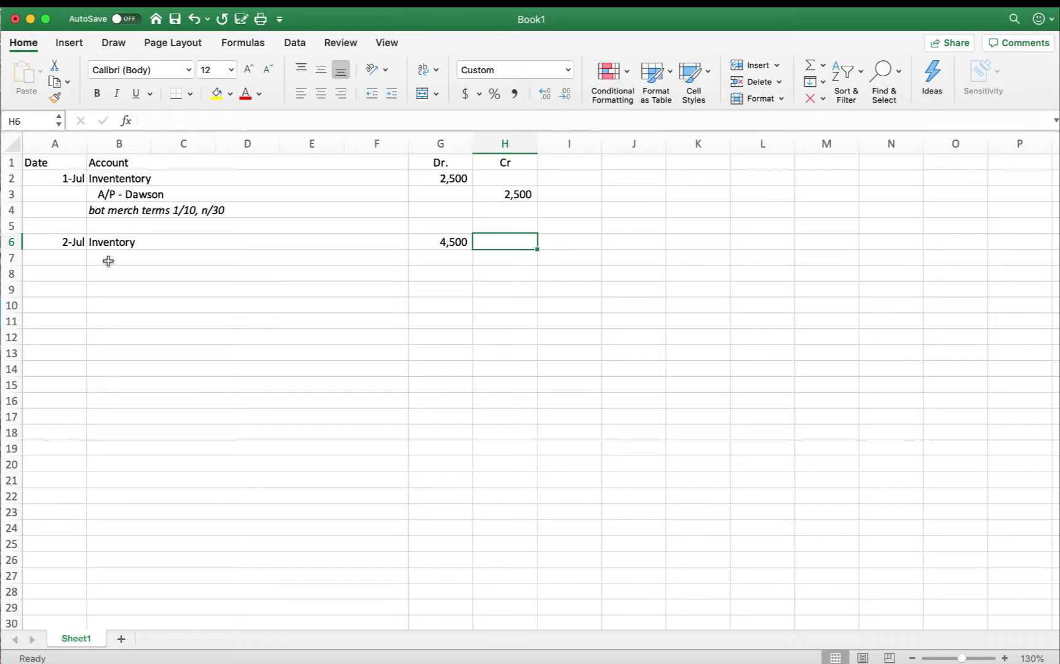
Step: Record the credit line in row 7 with the indented account A/P - Penn and a Cr amount of 4,500
click(107, 259)
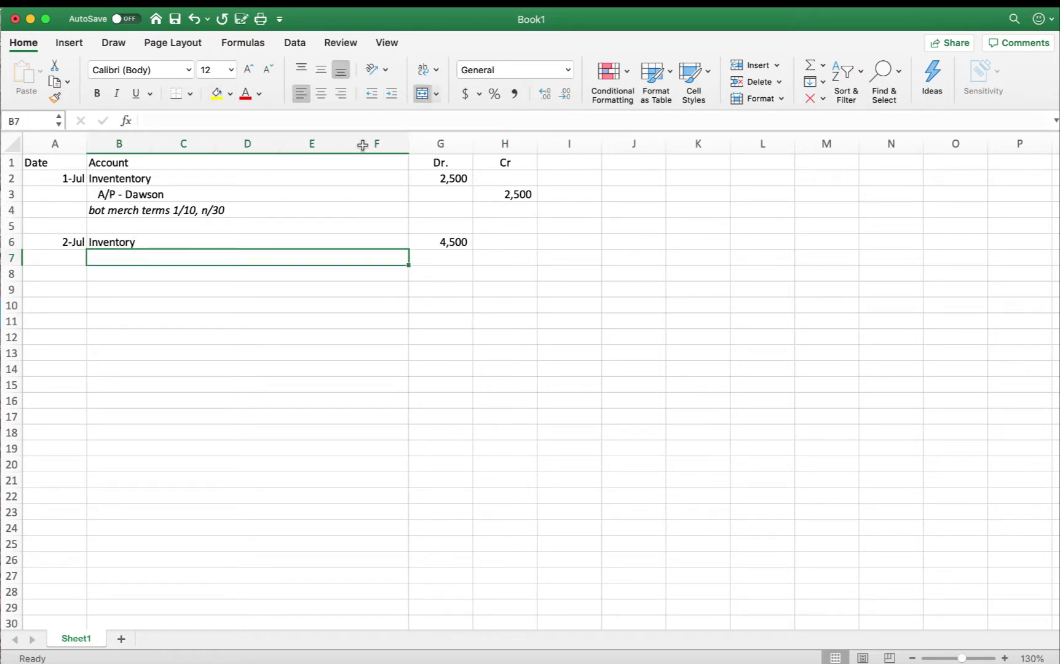
text(A/P)
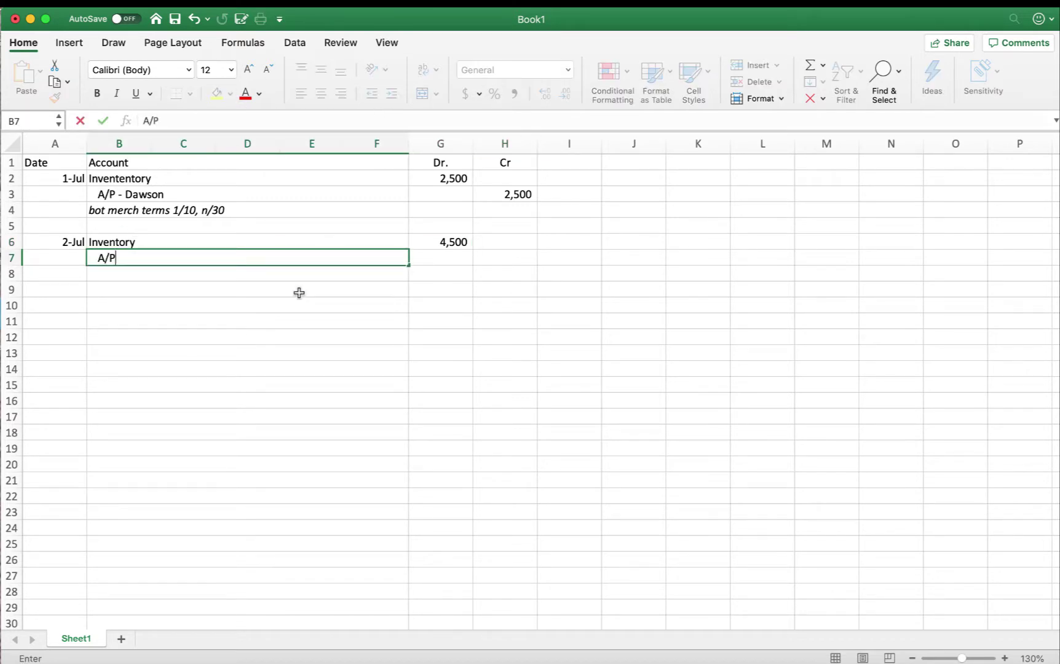
text( - Penn)
key(Tab)
key(Tab)
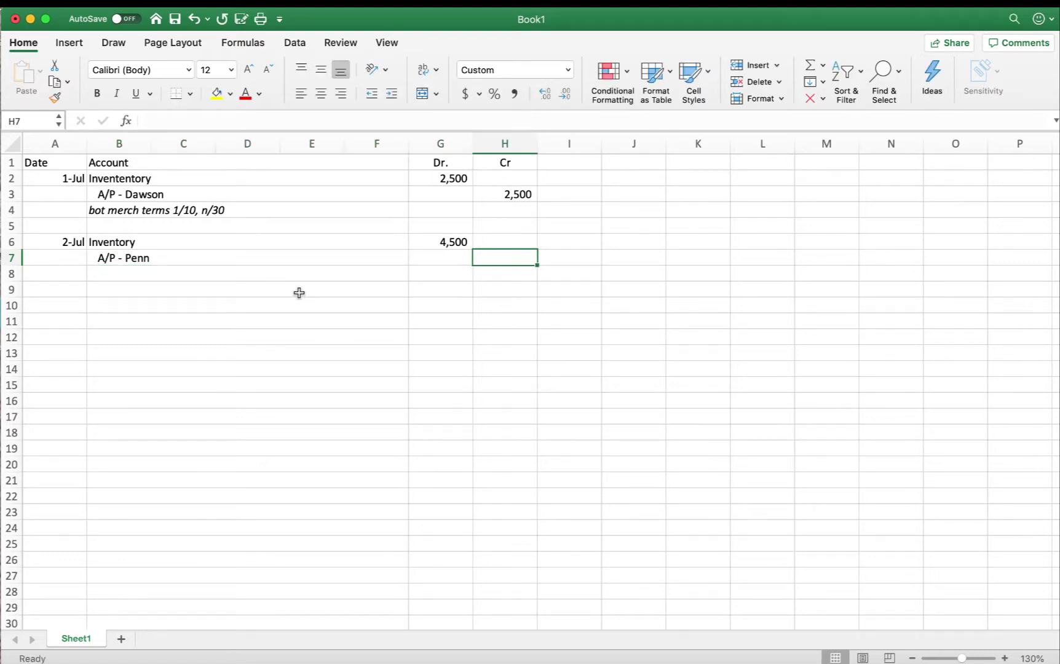
text(4500)
key(Return)
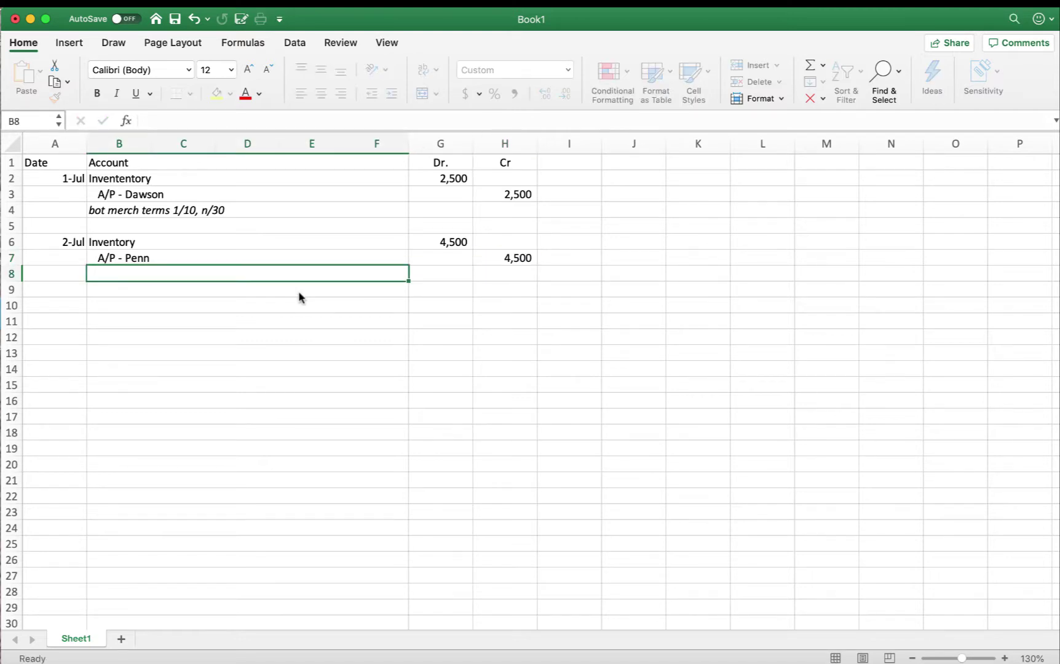
Step: Enter the italic explanation "bot merch 2/10, n/30" in cell B8 below the July 2 entry
click(116, 94)
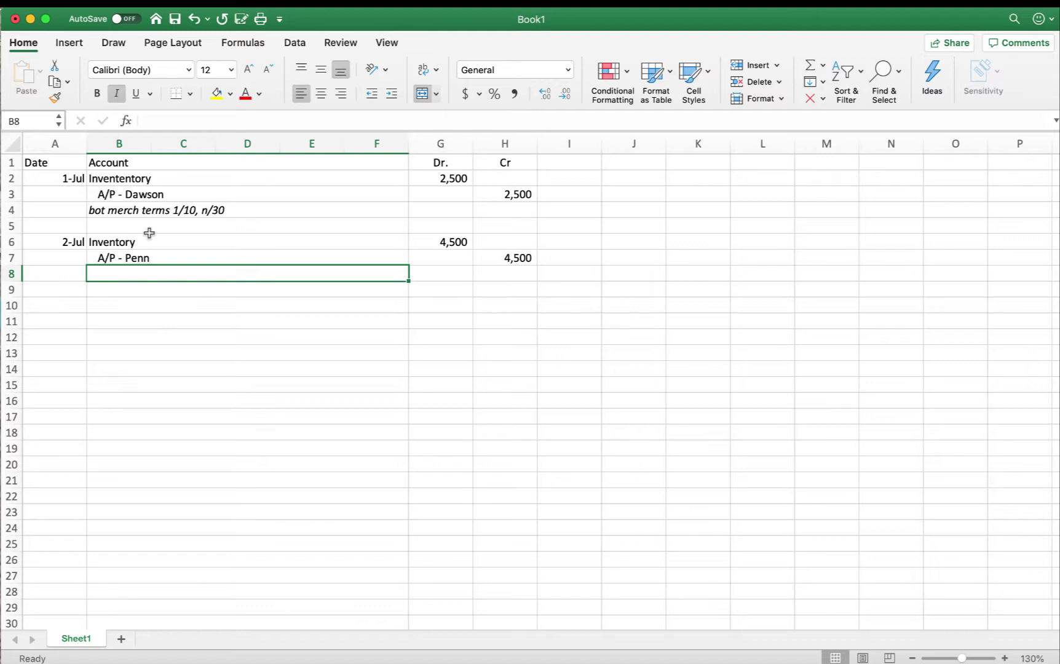
text(bot )
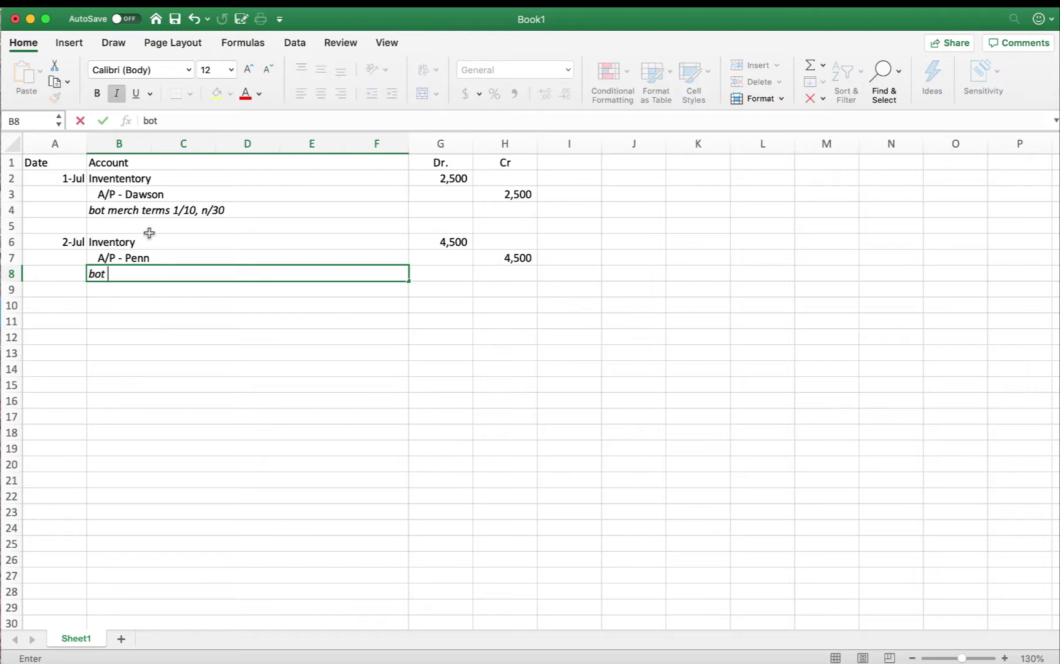
text(merch 2/10)
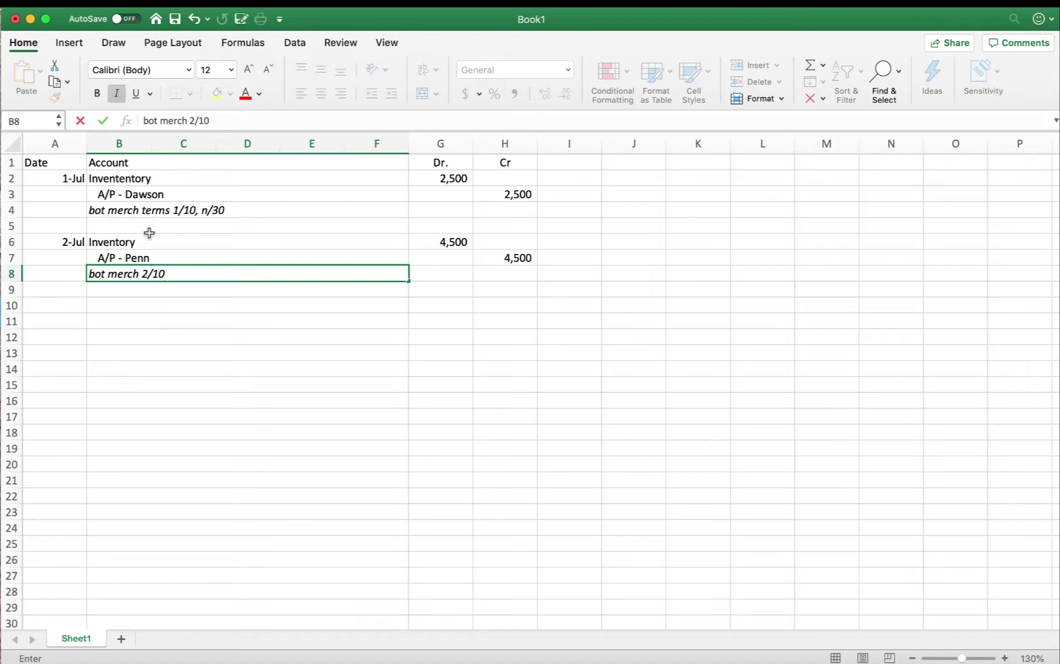
text(, n/30)
key(Tab)
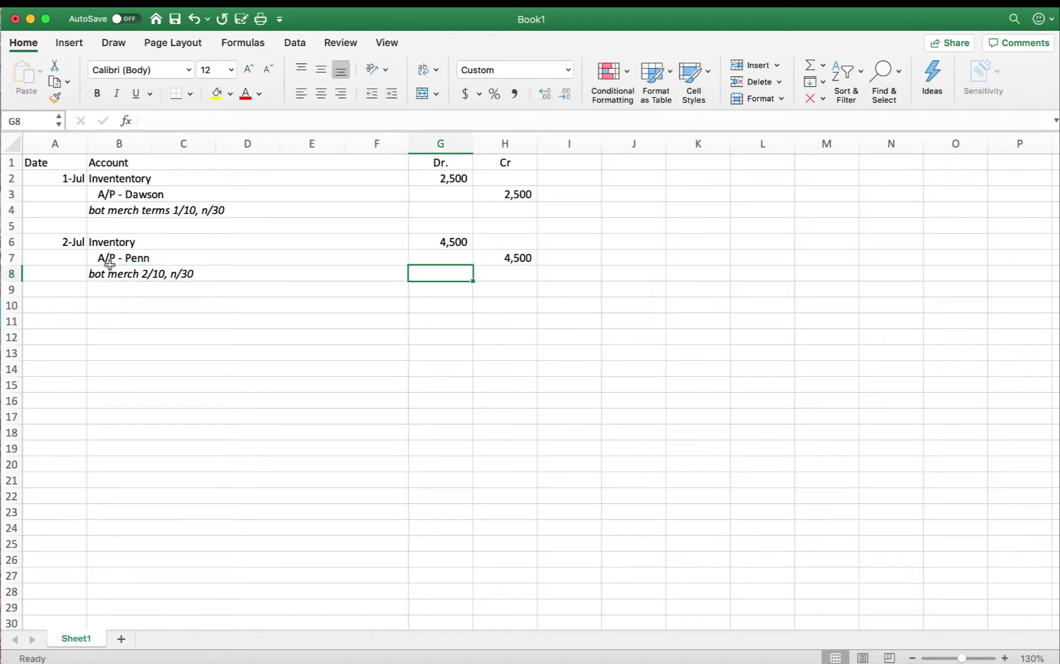
Step: Record the next debit line in row 10 with 3 as the date, account Inventory and a Dr. amount of 300
click(63, 306)
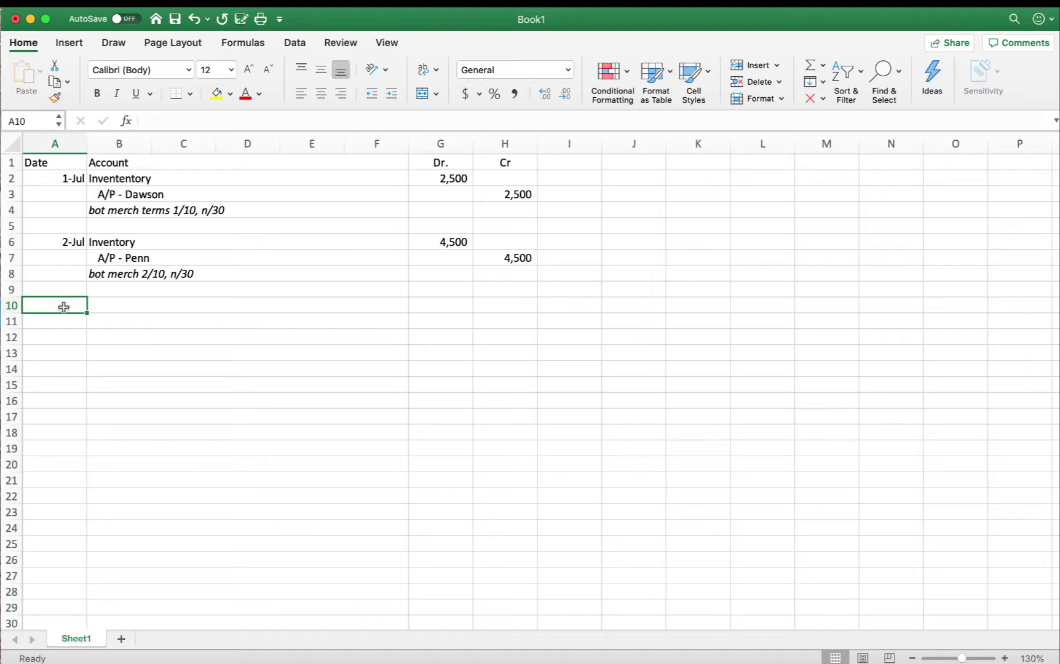
text(3)
key(Tab)
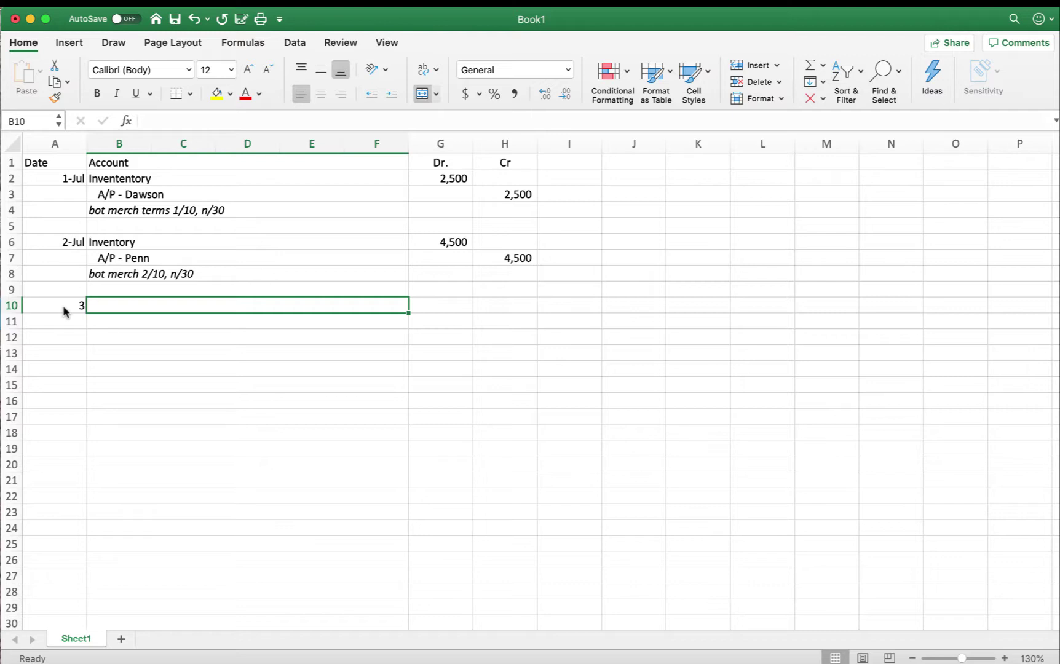
text(Inventory)
key(Tab)
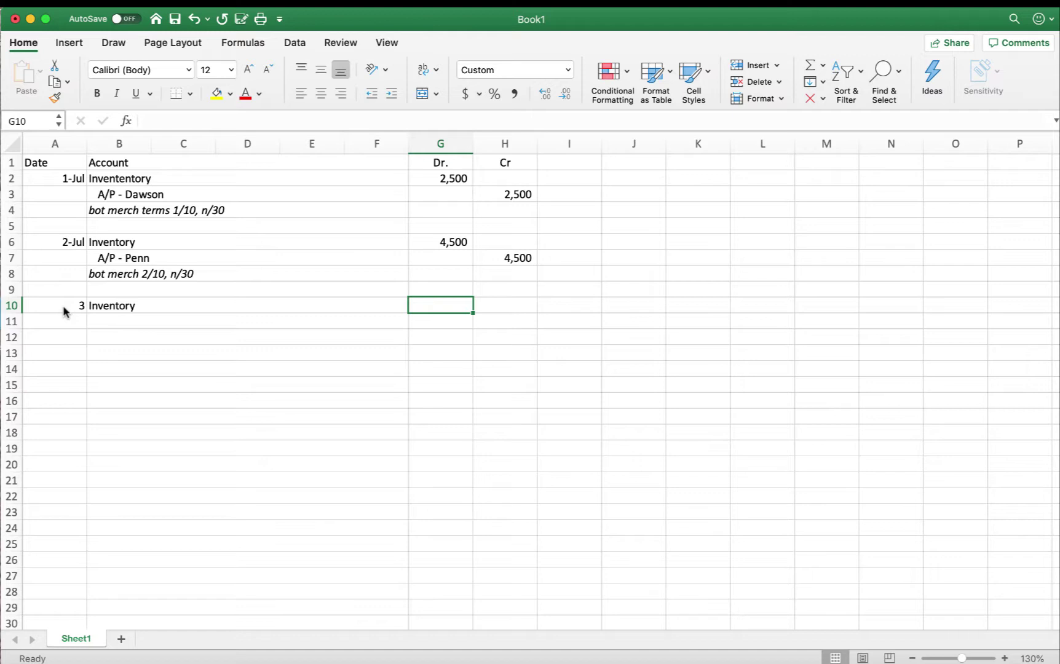
text(300)
key(Return)
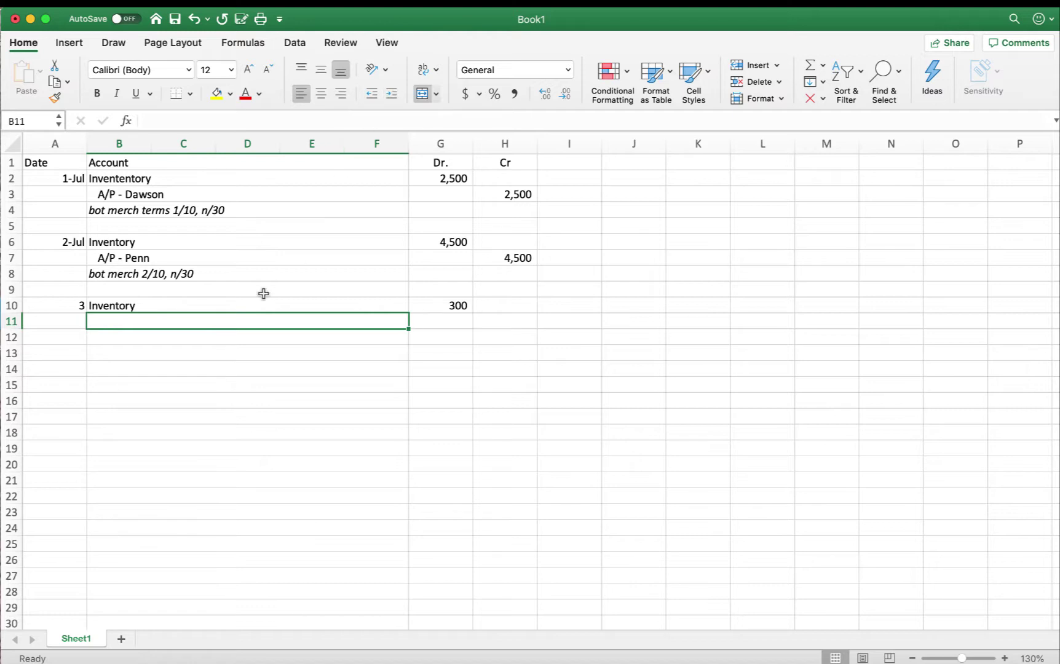
Step: Record the credit line in row 11 with the indented account Cash and a Cr amount of 300
text(Cash)
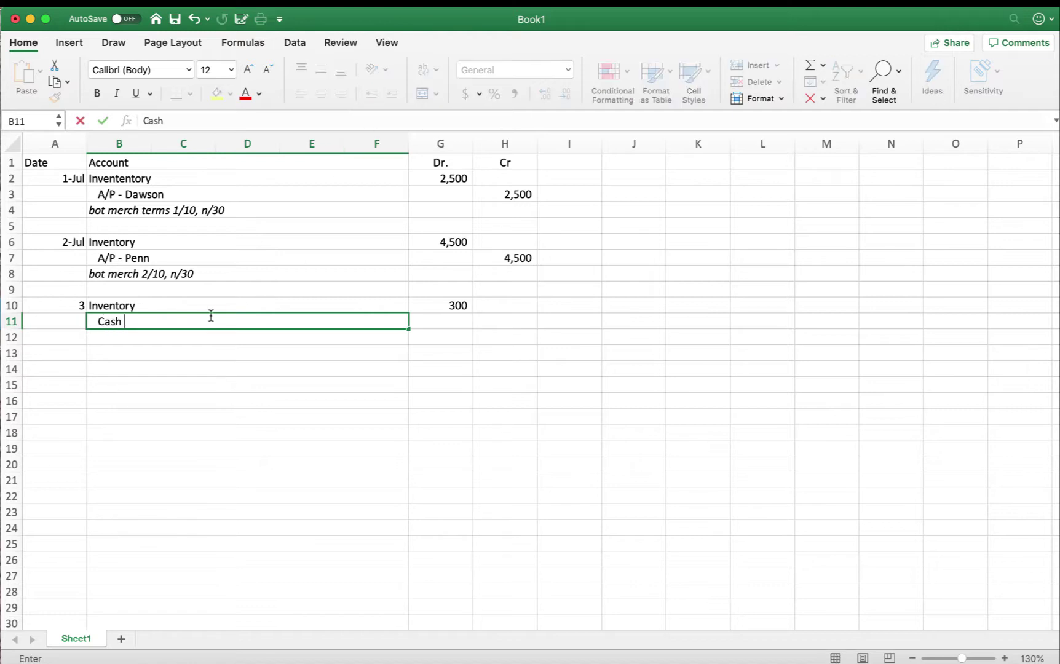
key(Tab)
key(Tab)
text(30)
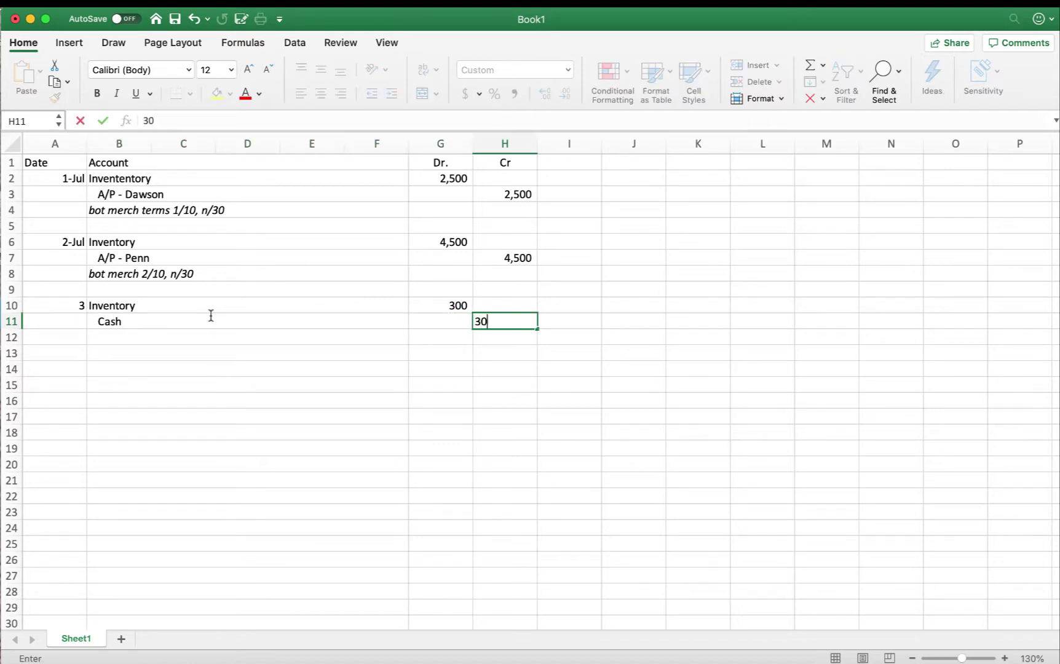
text(0)
key(Return)
key(Tab)
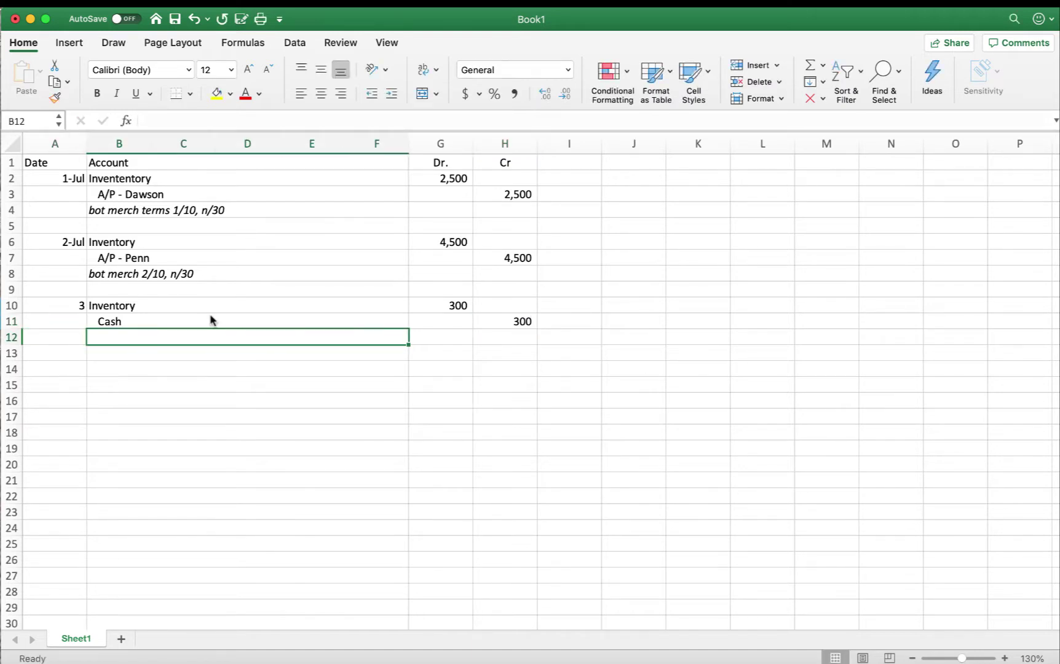
Step: Enter the italic explanation "shipping cost for Dawson order" in cell B12
click(115, 95)
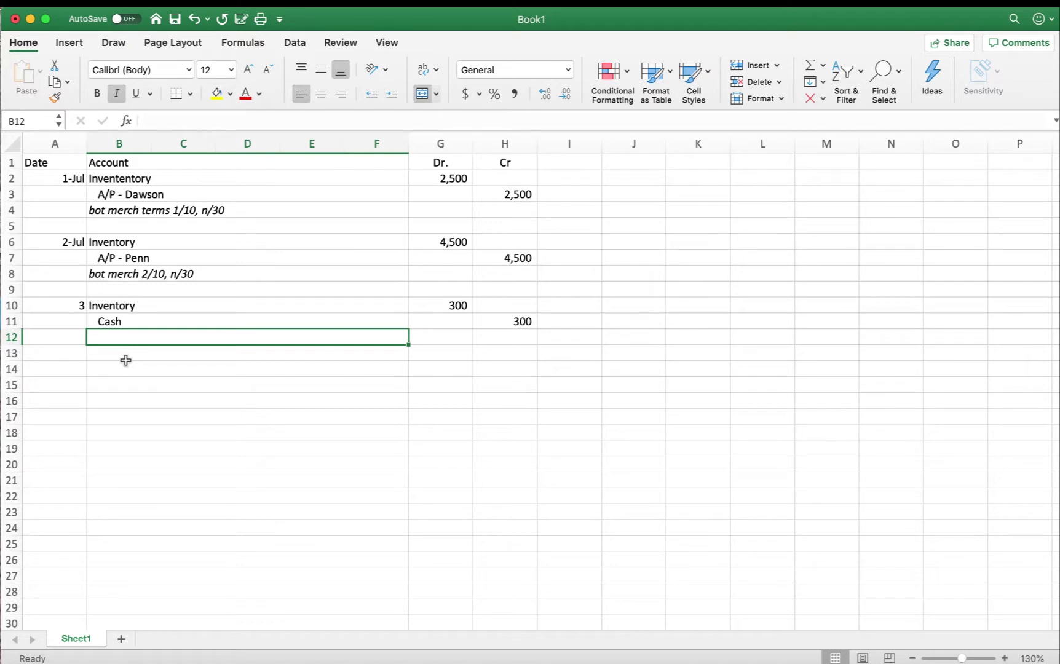
text(shipping)
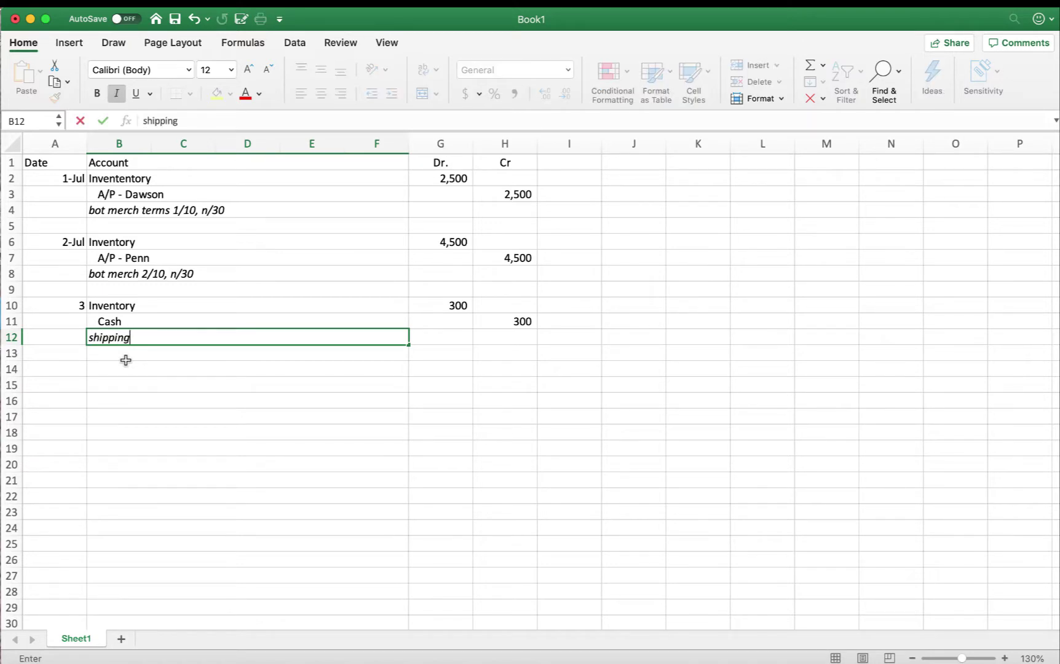
text( cost for Daw)
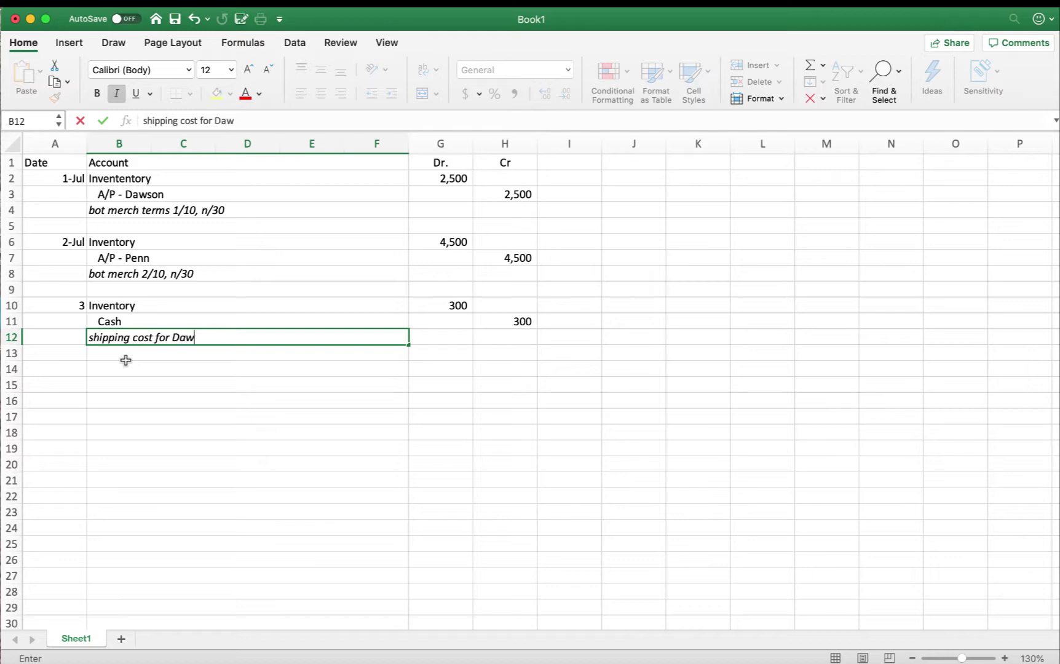
text(son order)
key(Return)
Step: Enter the next transaction's date as 7/5 in cell A14, leaving row 13 blank
scroll(78, 369, right, 1)
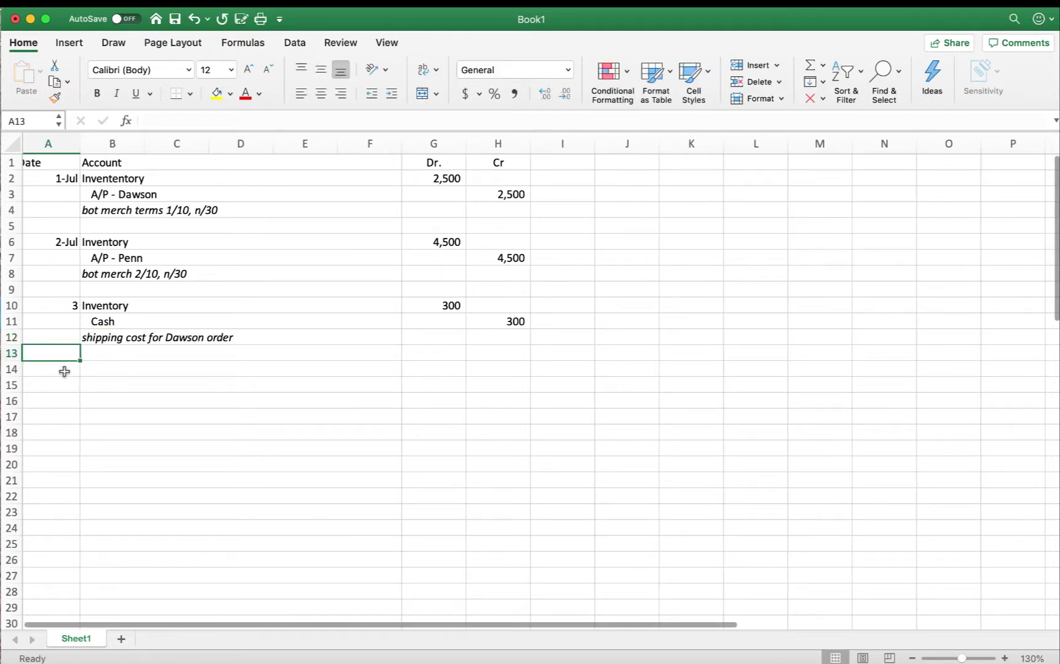
click(62, 370)
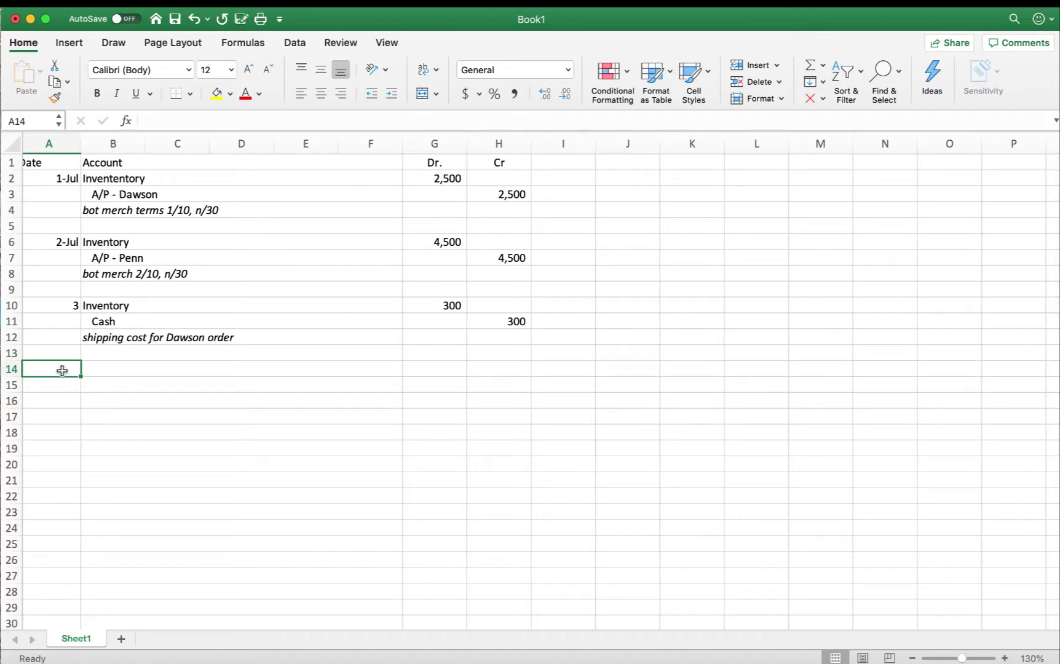
text(7)
text(/5)
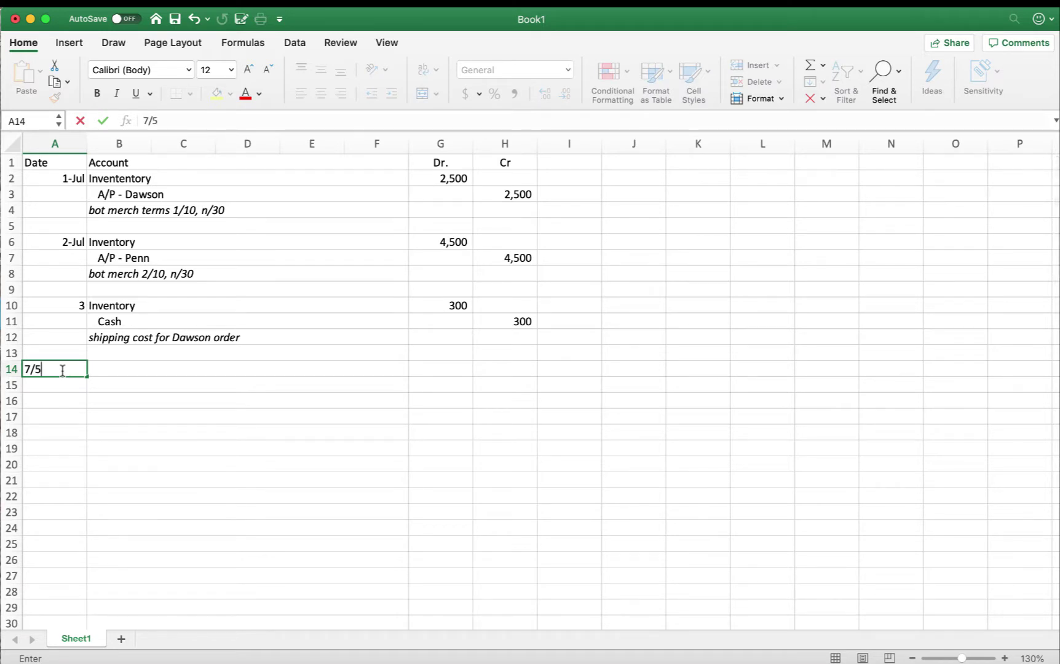
key(Tab)
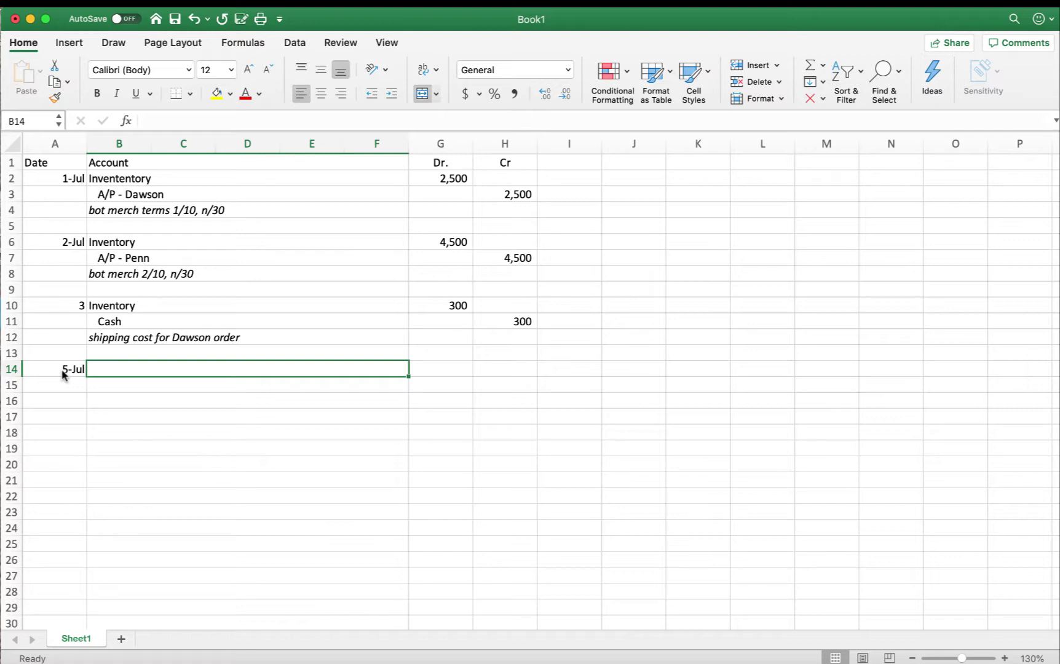
Step: Complete the 5-Jul debit line in row 14 with account A/R - Ward and a Dr. amount of 1400
text(A/R)
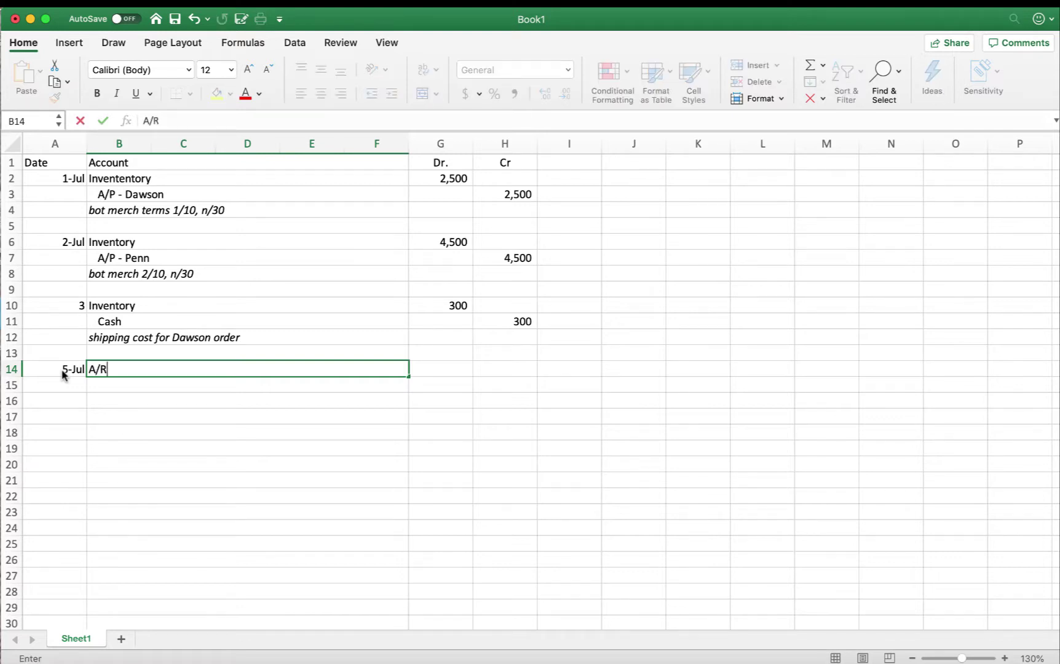
text( - Ward)
key(Tab)
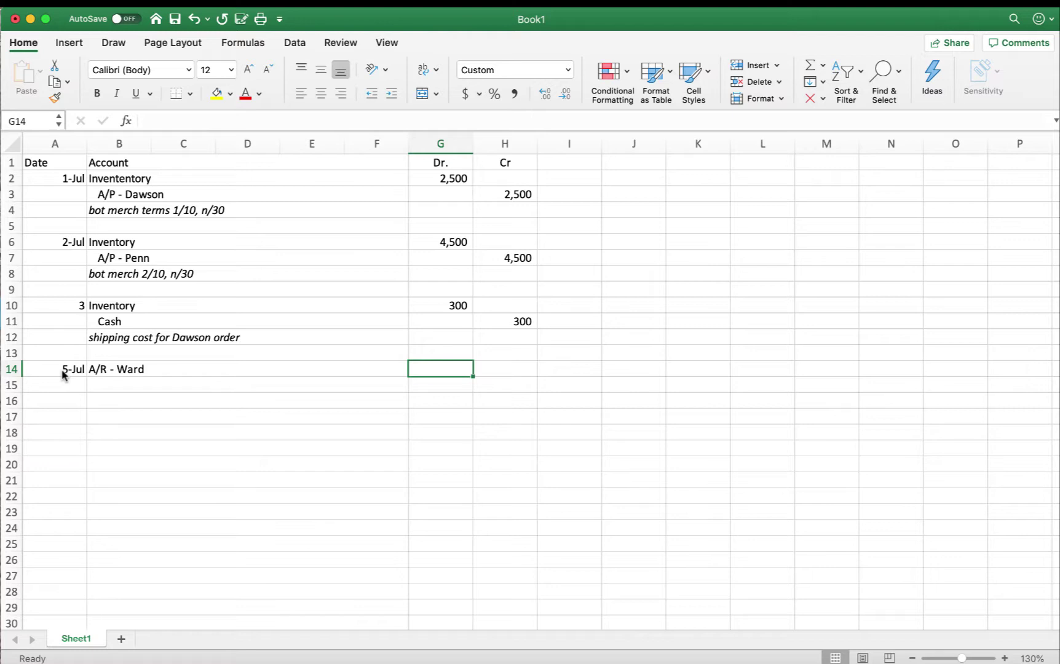
text(1400)
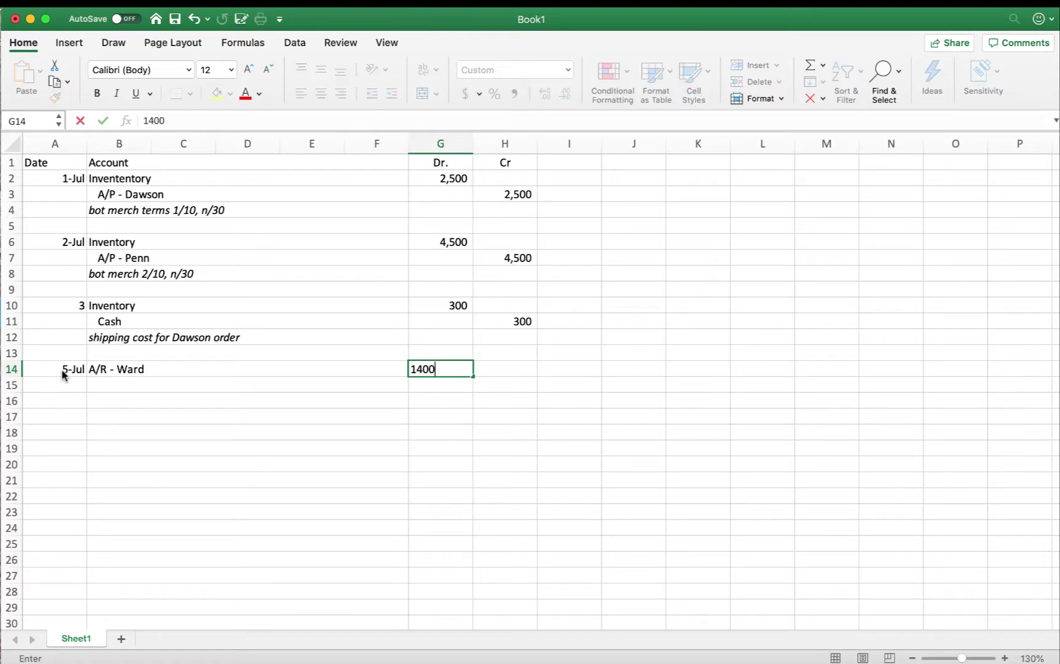
Step: Record the credit line in row 15 with the indented account Sales revenue and a Cr amount of 1400
click(64, 381)
key(Tab)
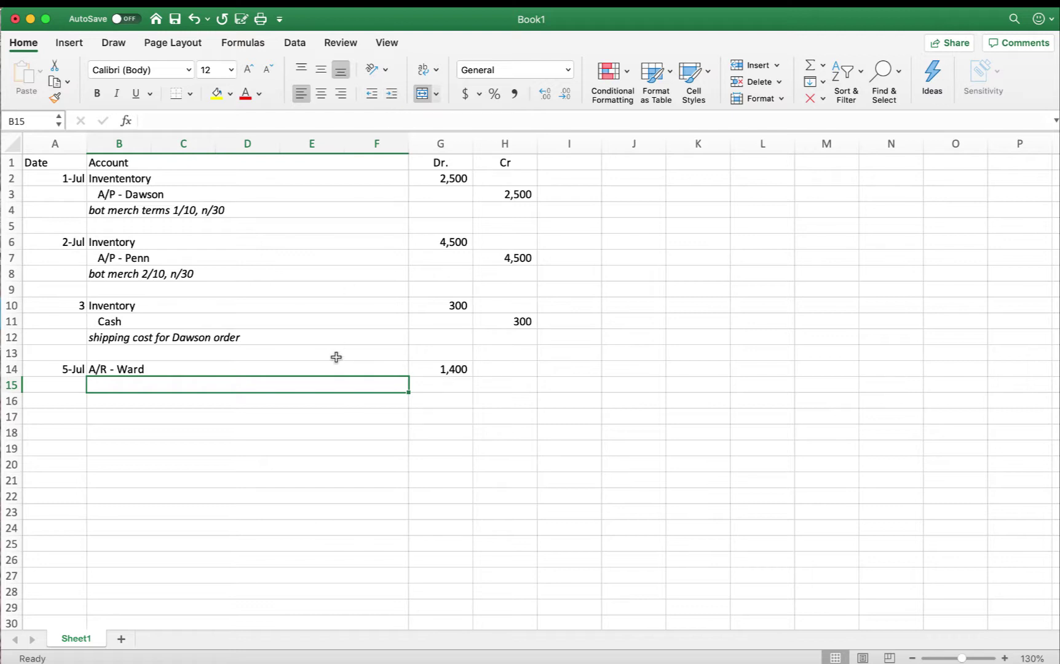
text(Sales reve)
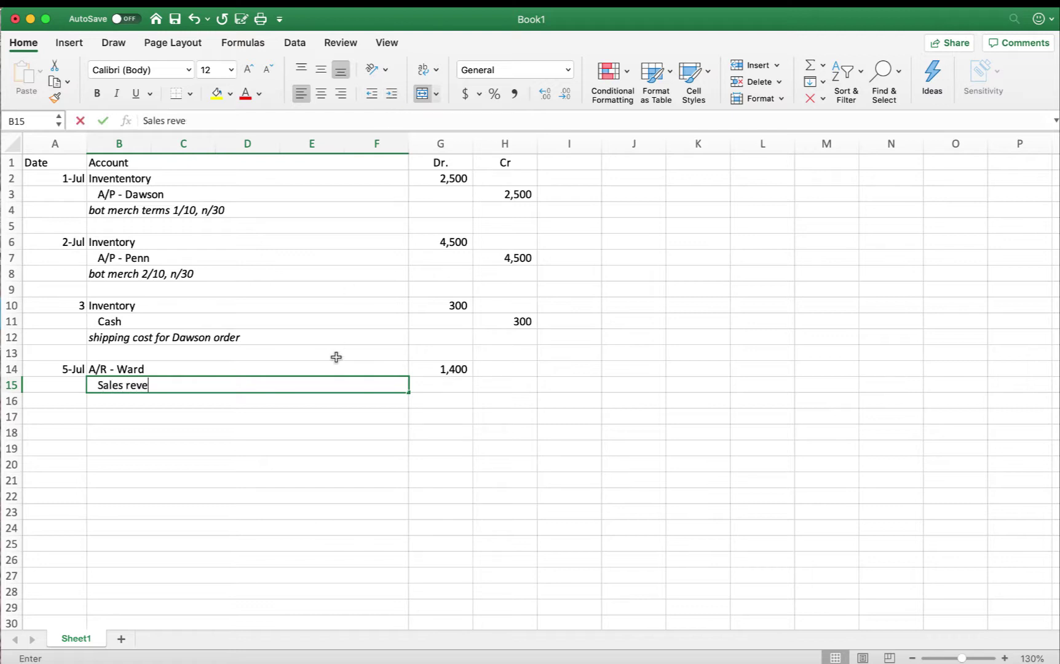
text(nue)
key(Tab)
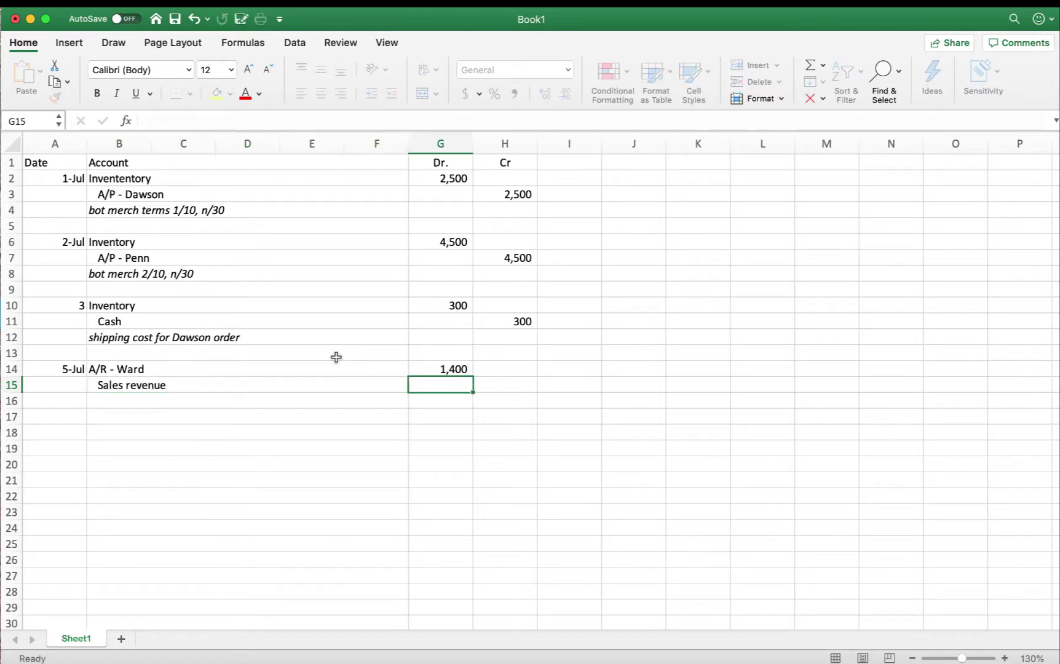
key(Tab)
text(1400)
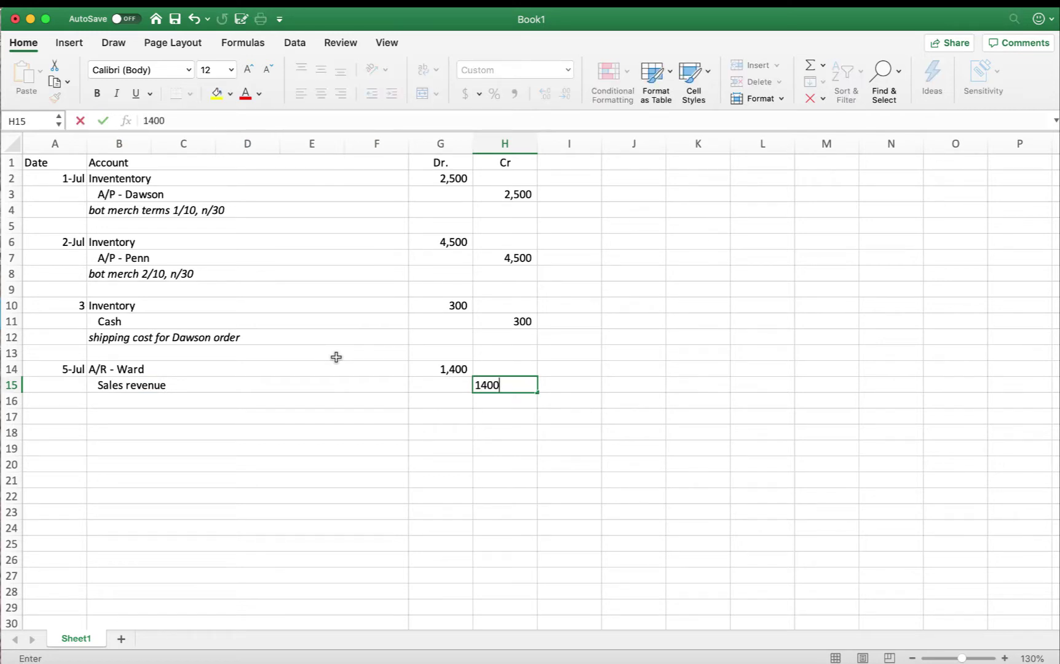
Step: Enter the italic explanation "recording sale" in cell B16
key(Return)
key(Right)
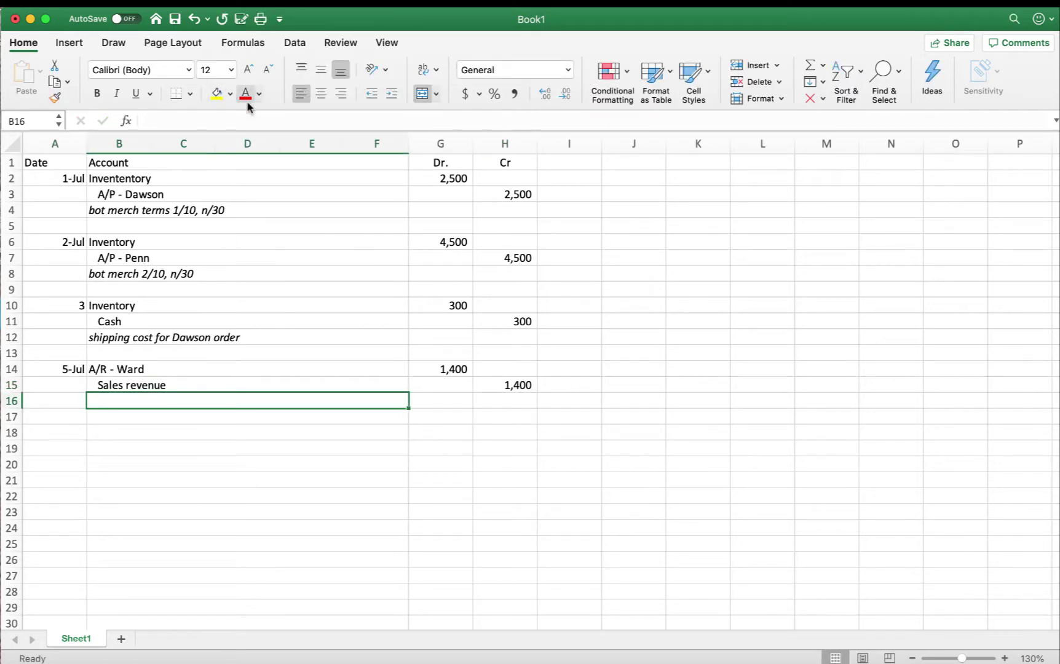
click(116, 93)
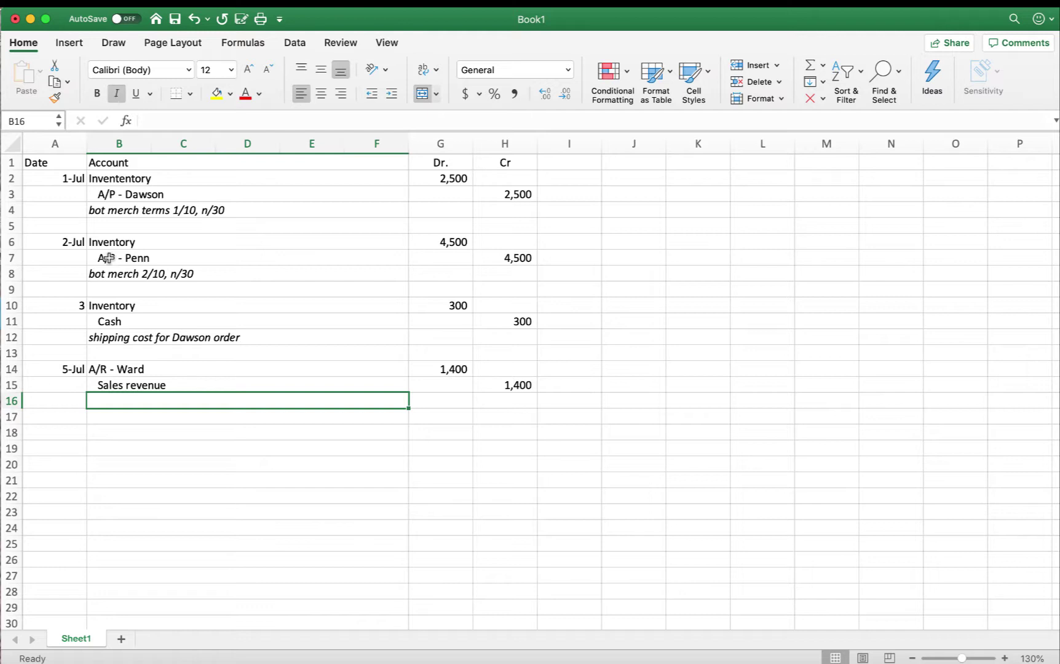
text(recording )
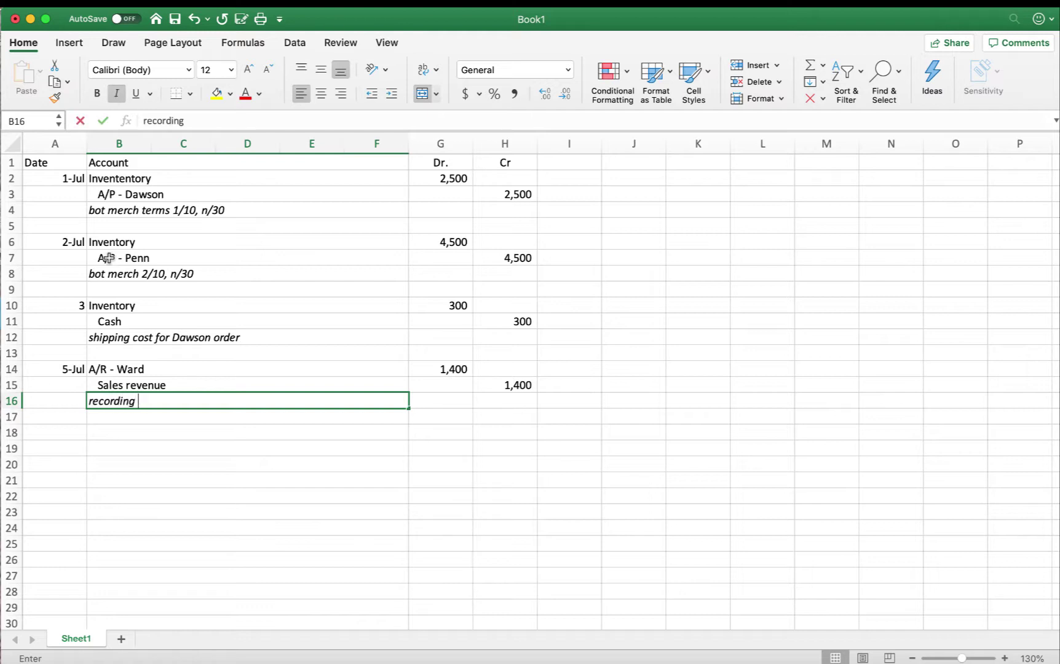
text(sale)
key(Return)
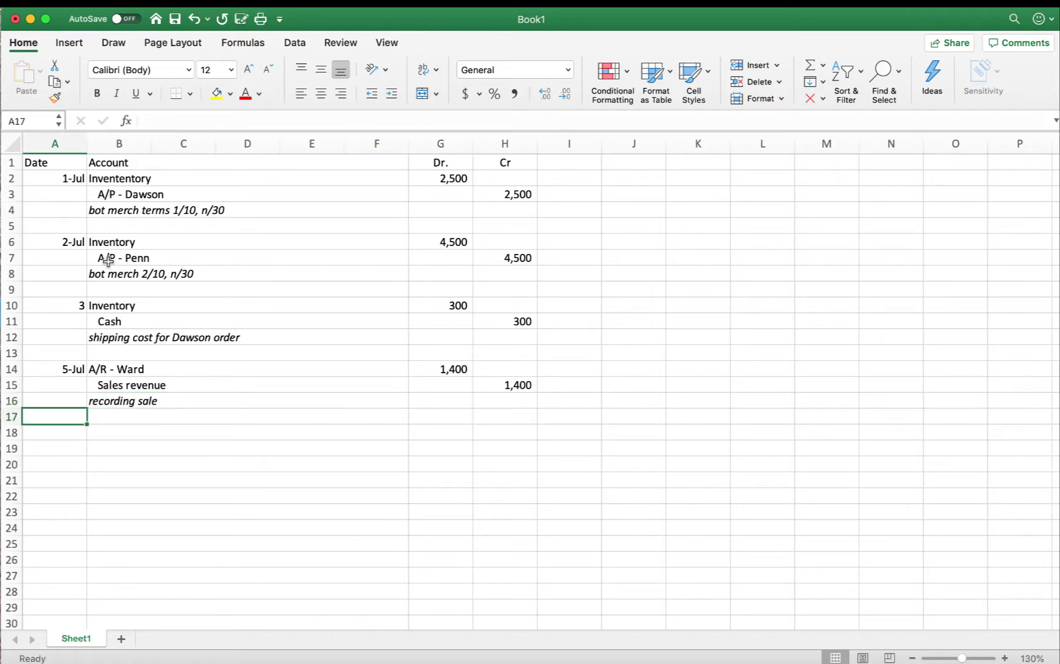
Step: Record an undated debit line in row 18 with account COGS and a Dr. amount of 1100, leaving row 17 blank
click(69, 433)
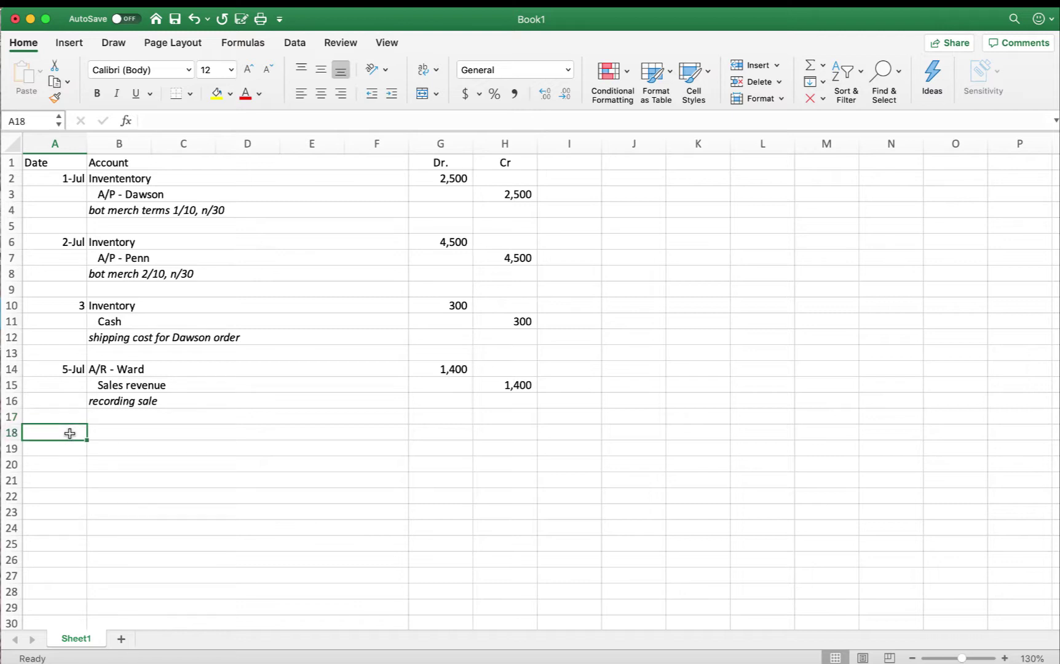
click(96, 433)
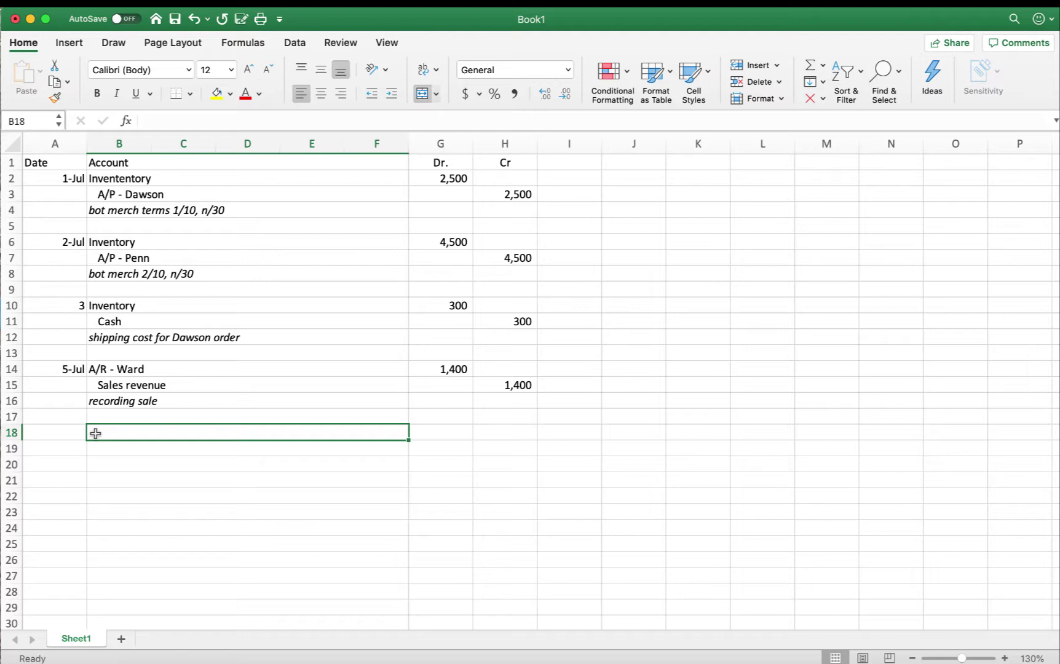
text(COGS)
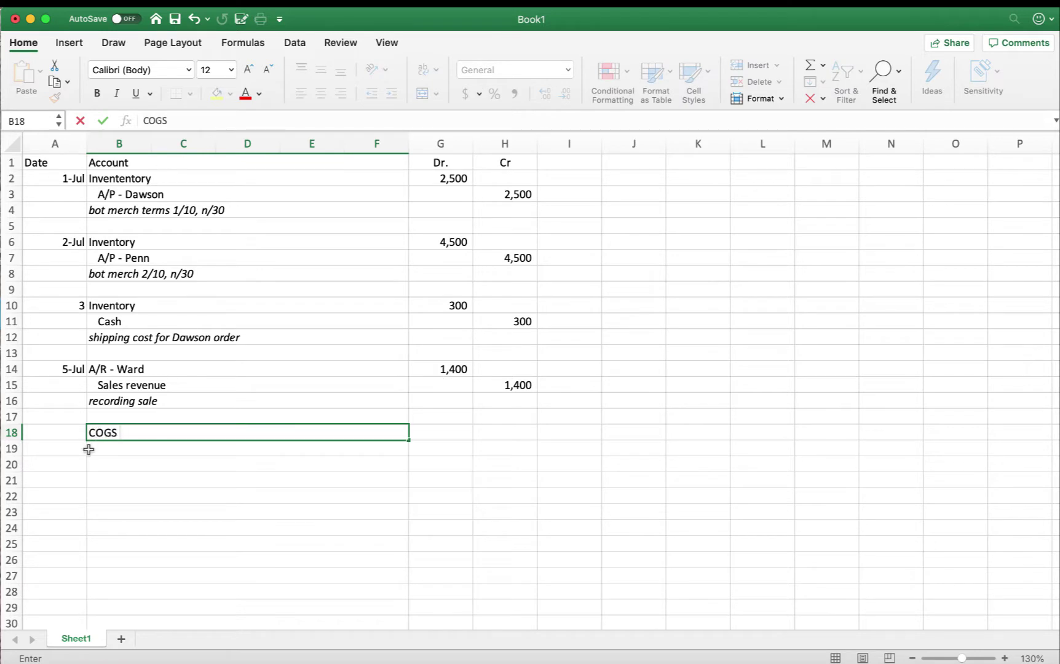
key(Tab)
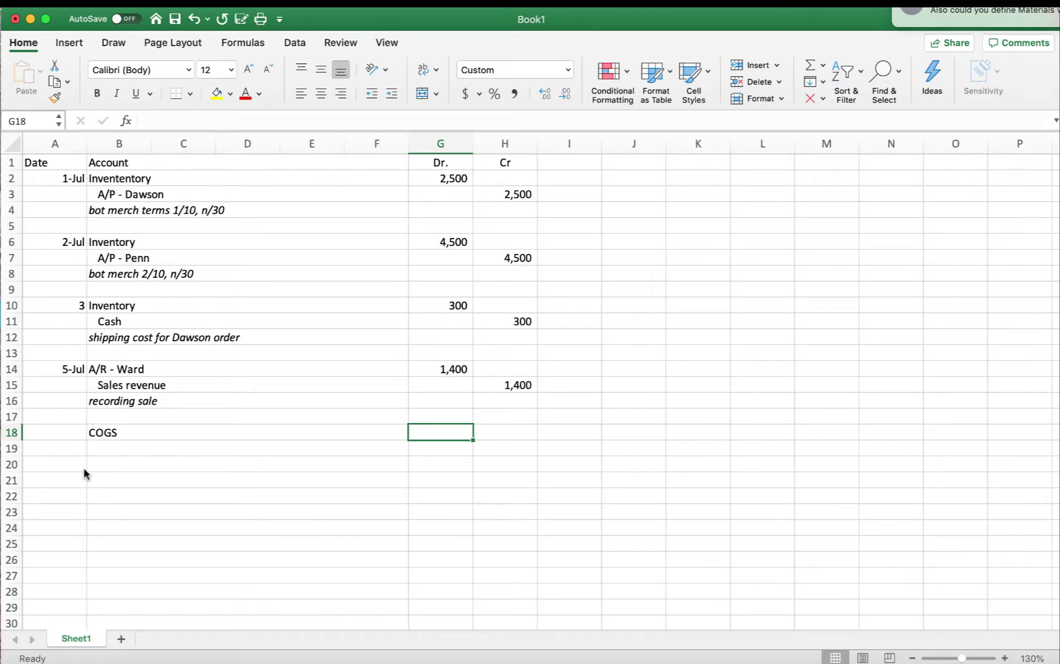
text(1100)
key(Return)
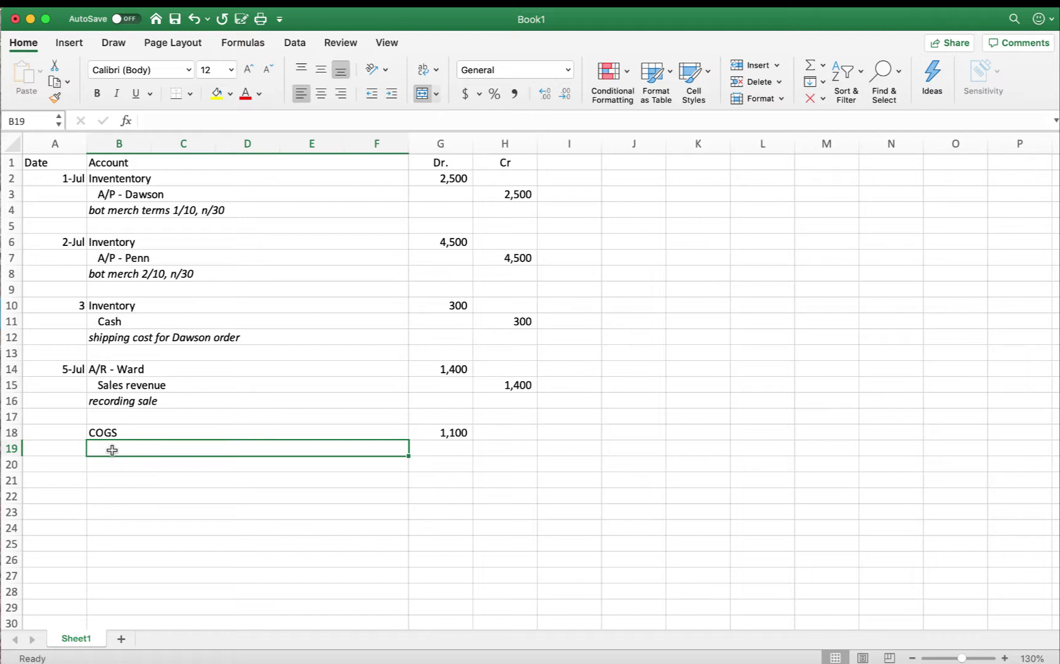
Step: Record the credit line in row 19 with the indented account Inventory and a Cr amount of 1100
text(Inventory)
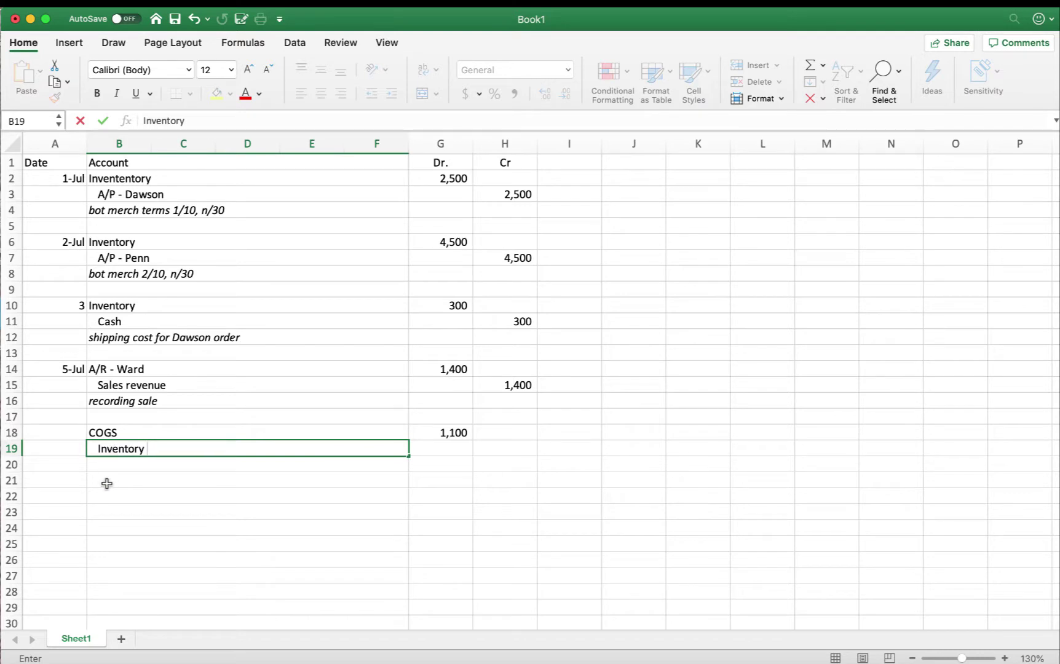
key(Tab)
key(Tab)
text(1100)
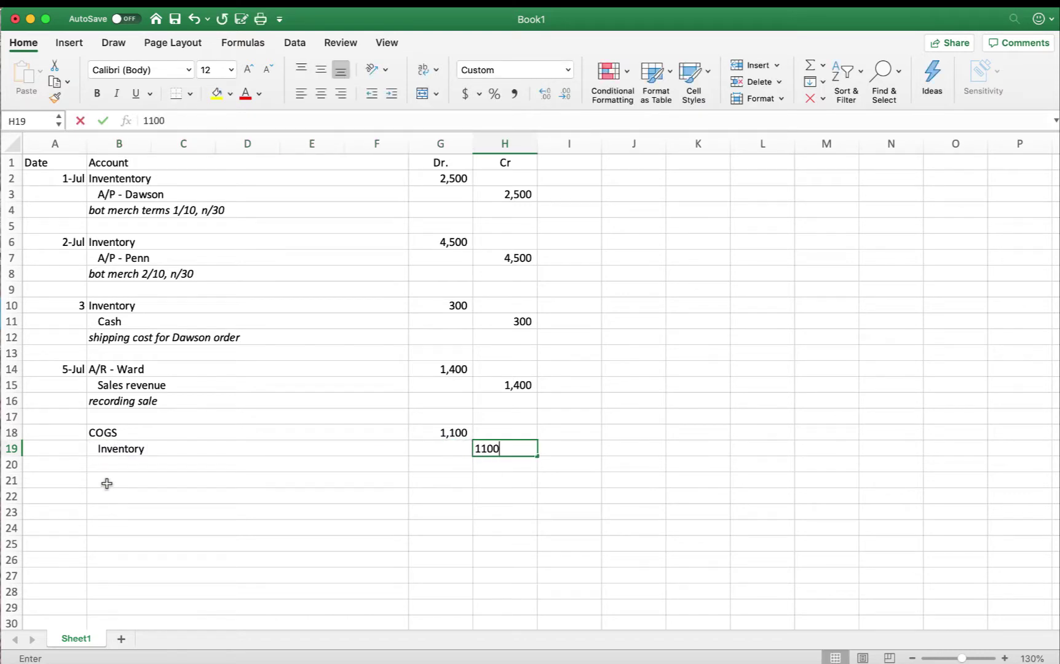
key(Return)
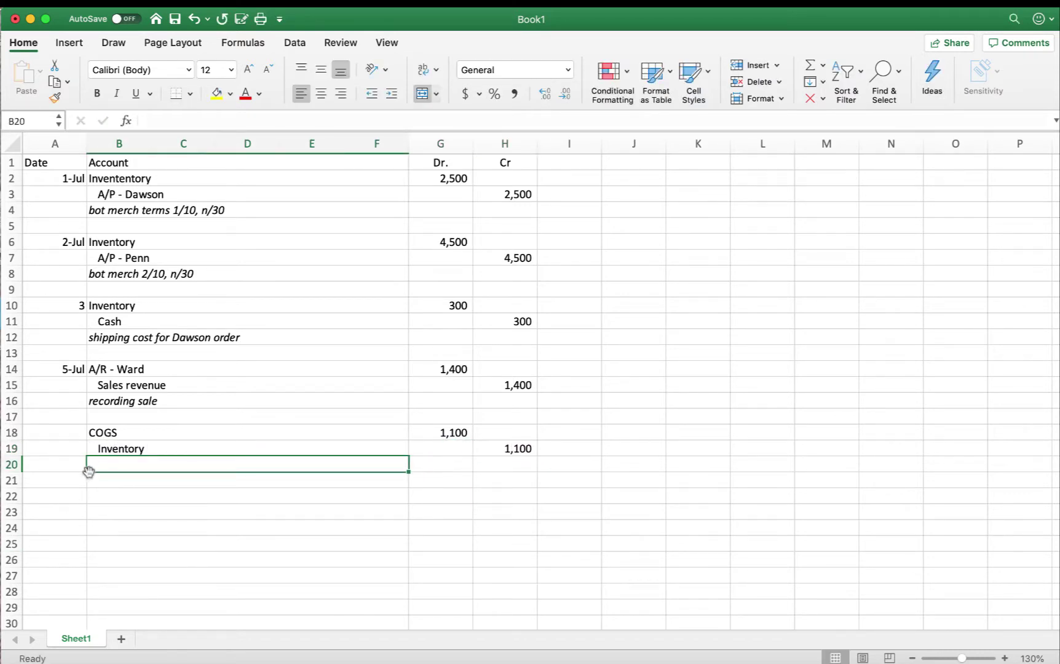
click(74, 480)
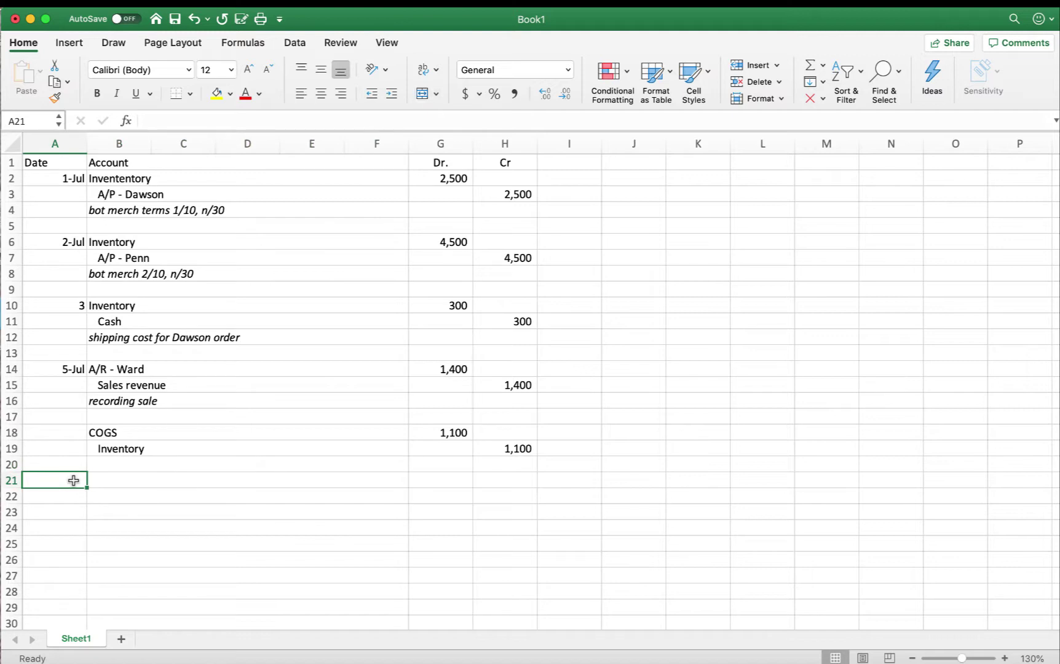
text(1/8)
key(Tab)
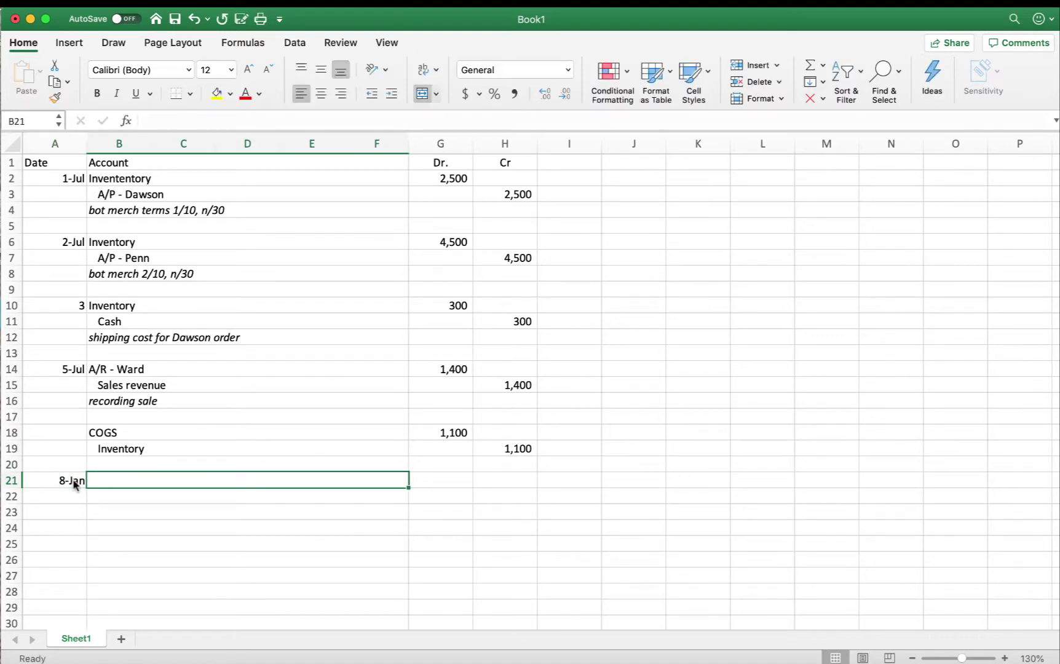
click(74, 483)
key(Delete)
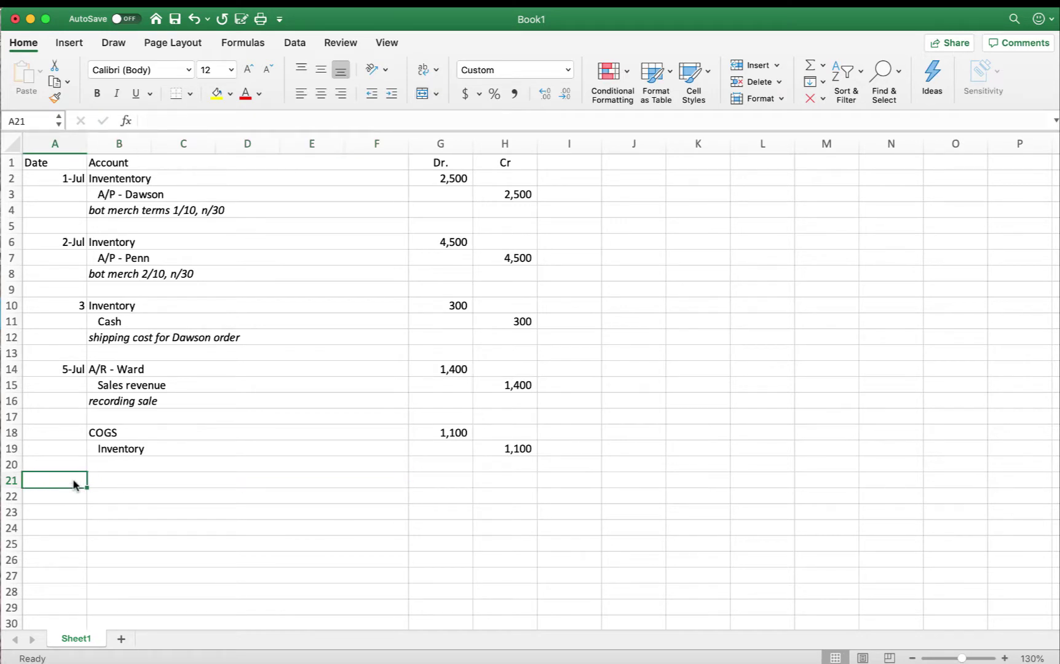
Step: Record the next debit line in row 21 with date 7/8, account A/P - Dawson and a Dr. amount of 500
text(7/8)
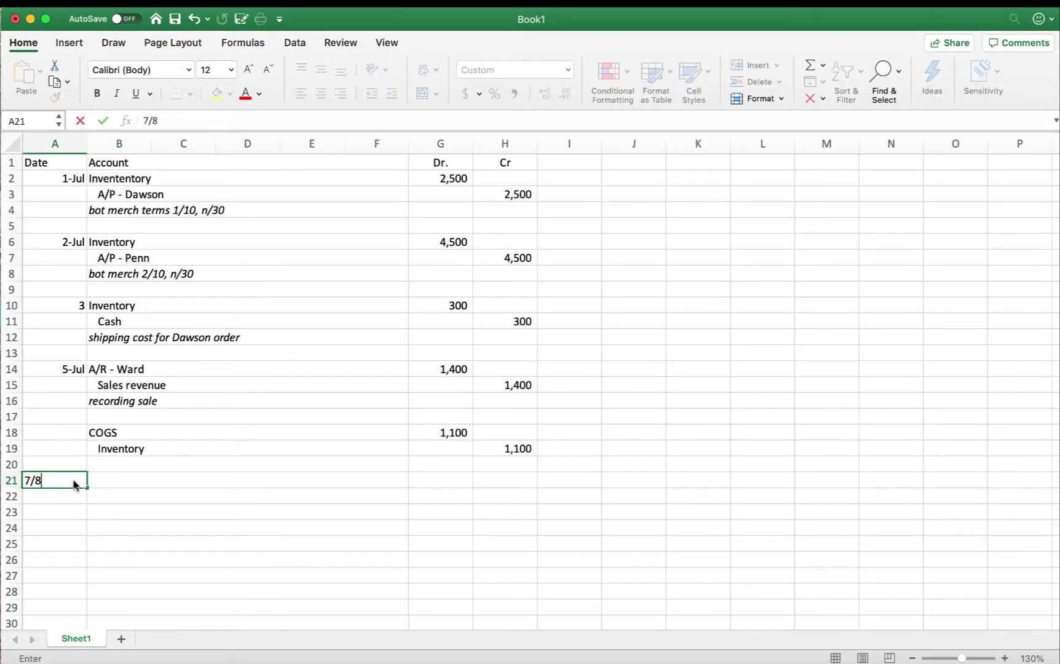
key(Tab)
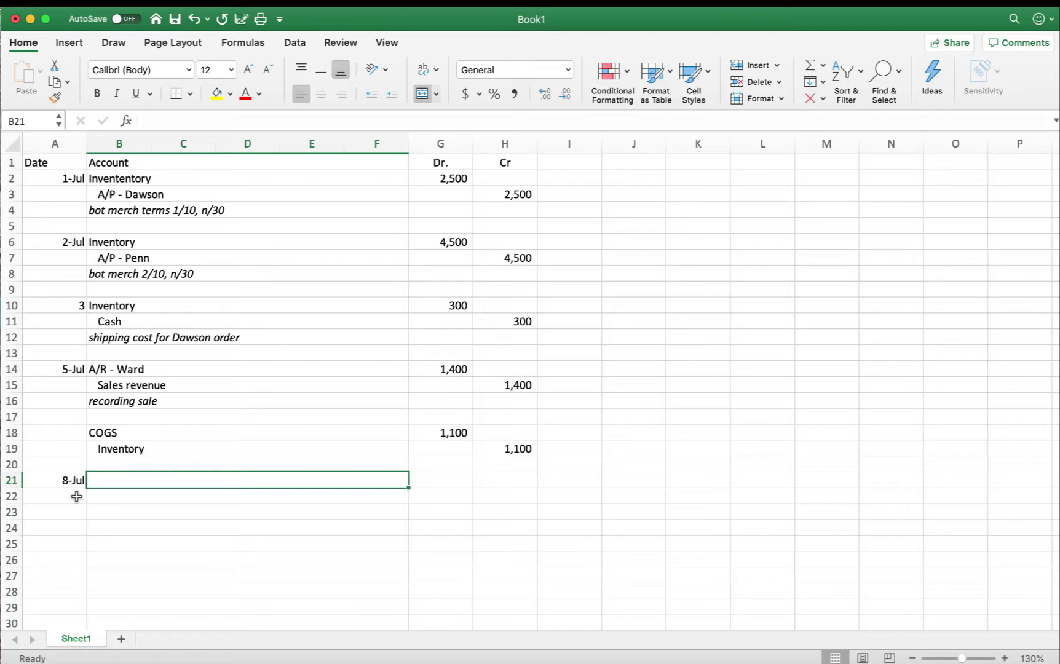
text(A/P)
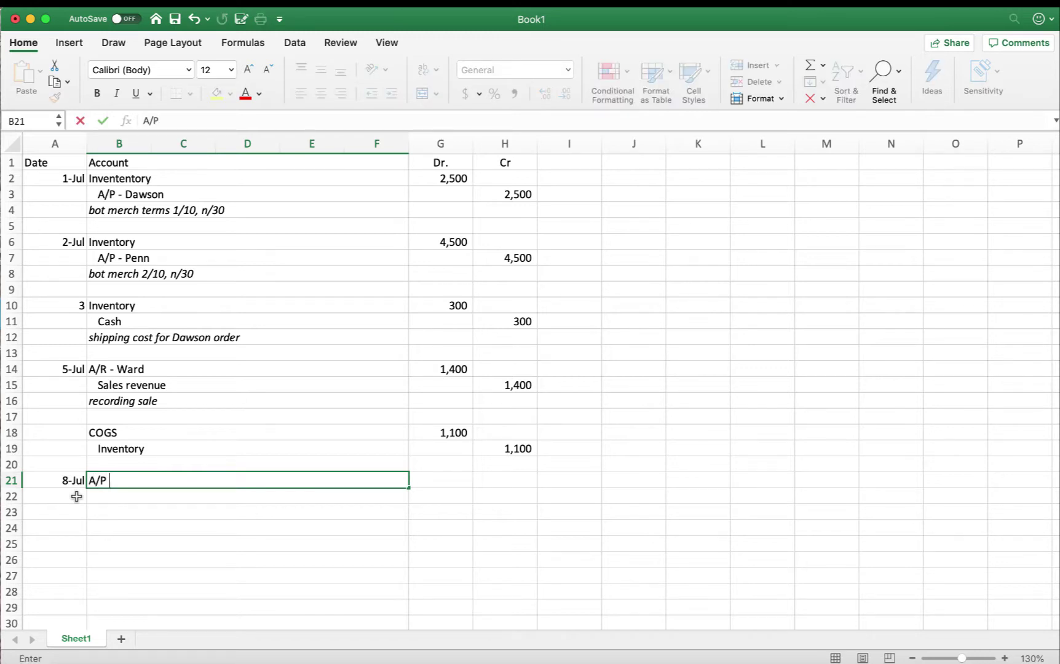
text( - Dawson)
key(Tab)
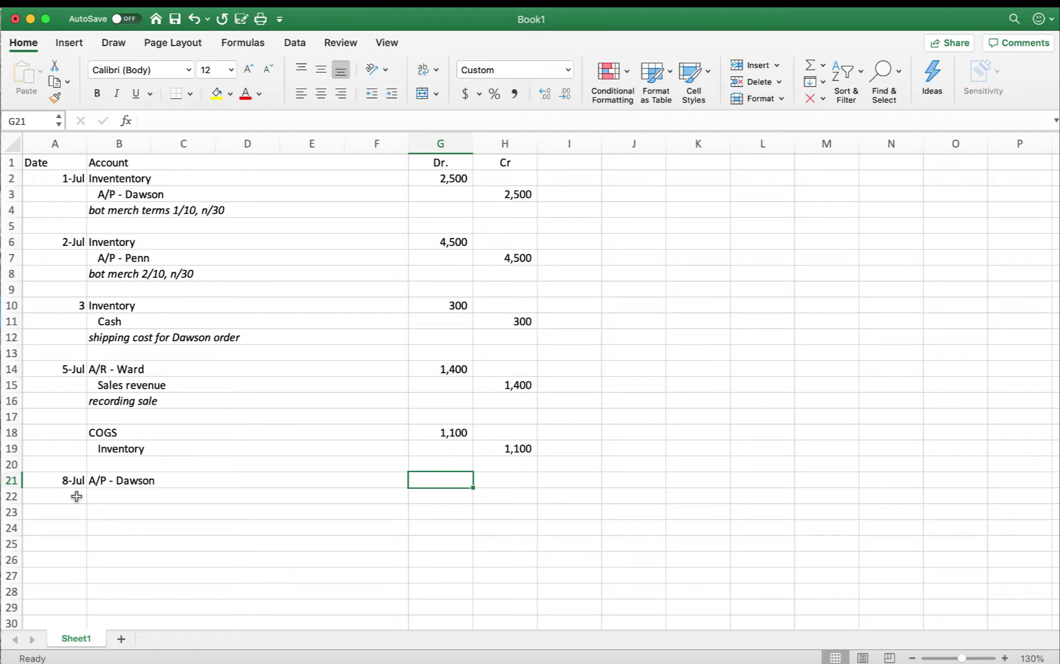
text(500)
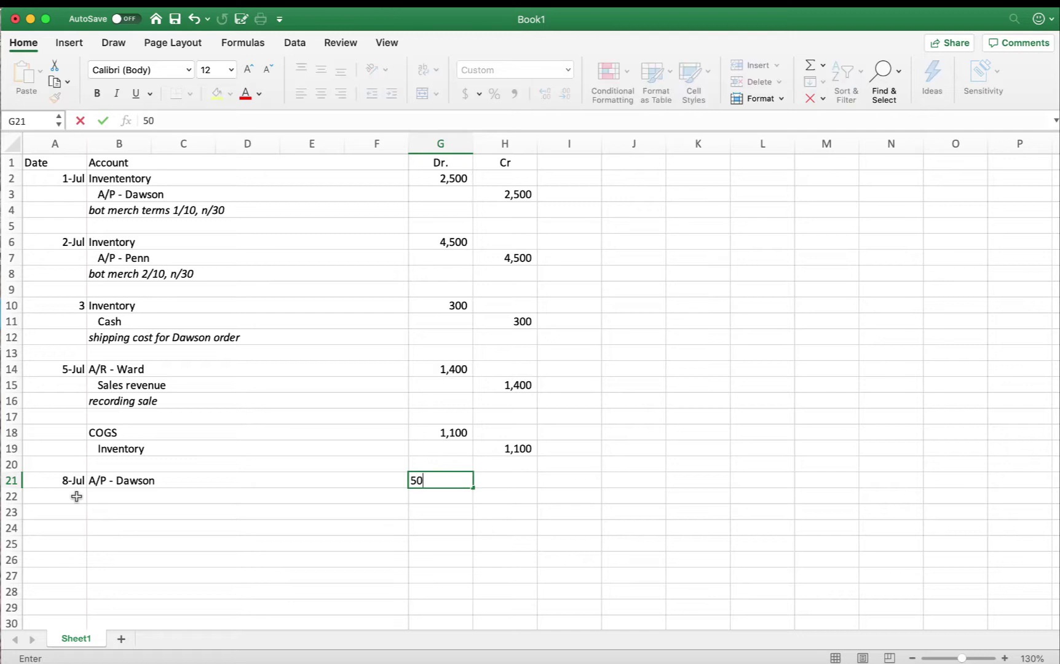
Step: Record the credit line in row 22 with the indented account Inventory and a Cr amount of 500
click(76, 498)
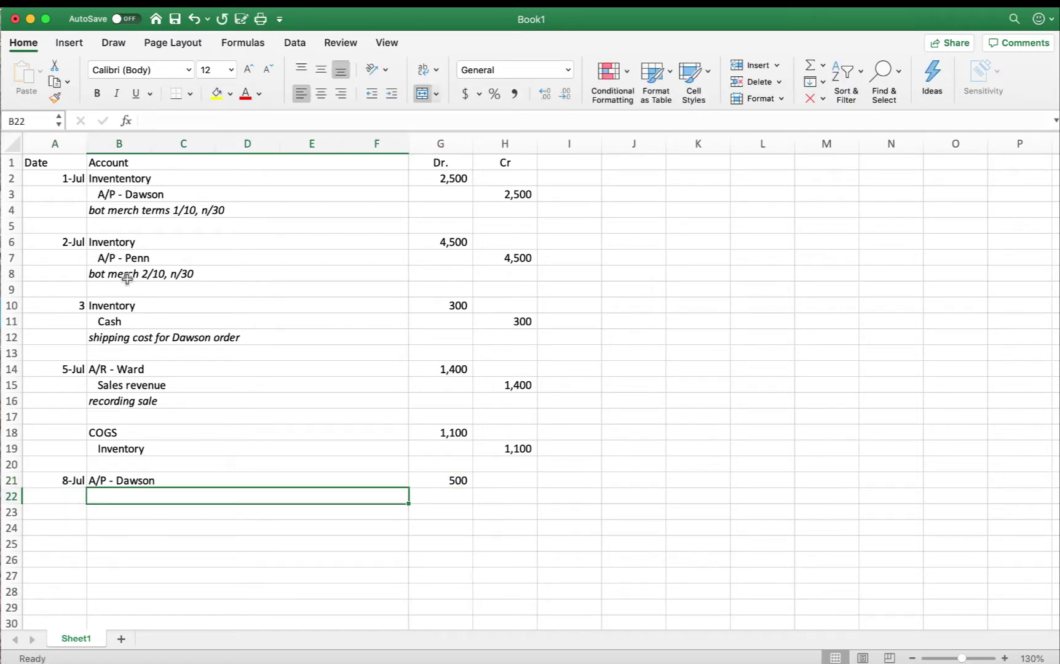
scroll(128, 277, up, 1)
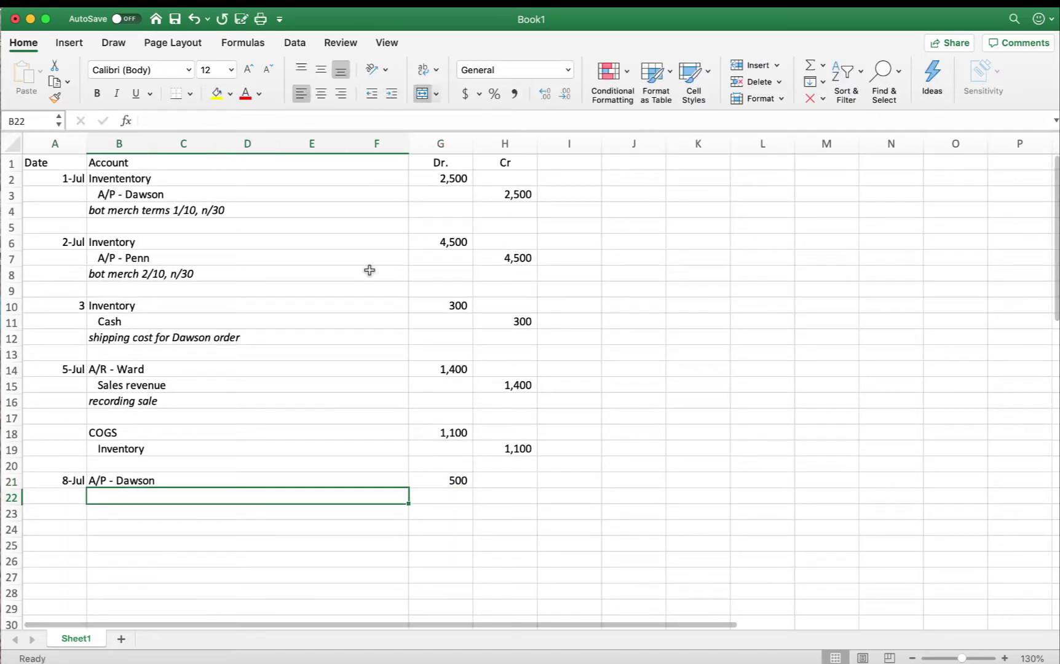
text(Invent)
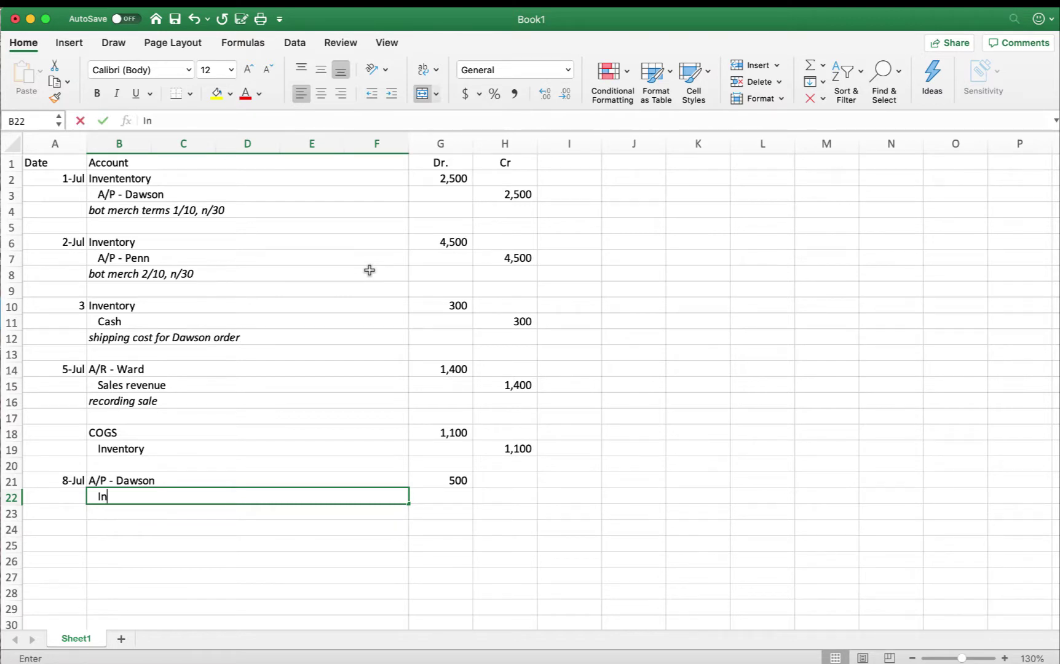
key(Tab)
key(Tab)
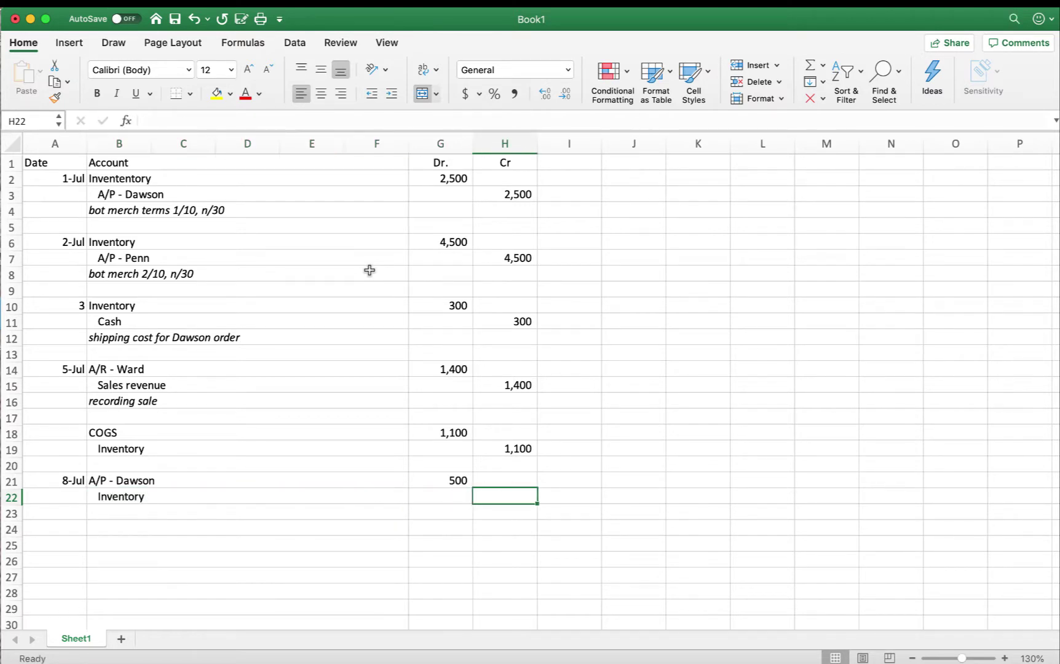
text(500)
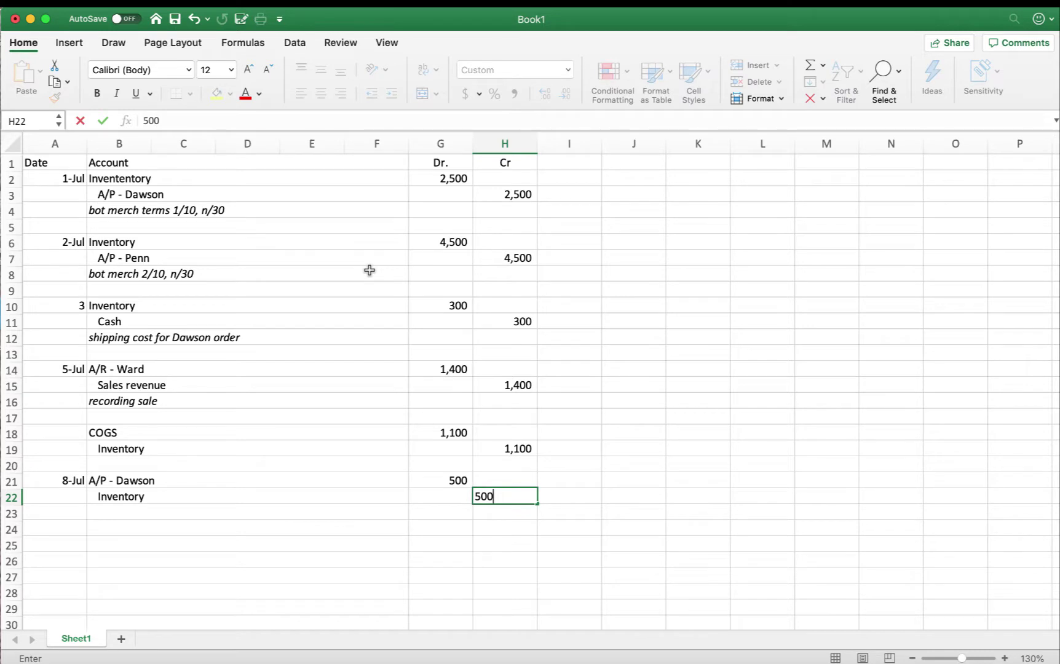
key(Return)
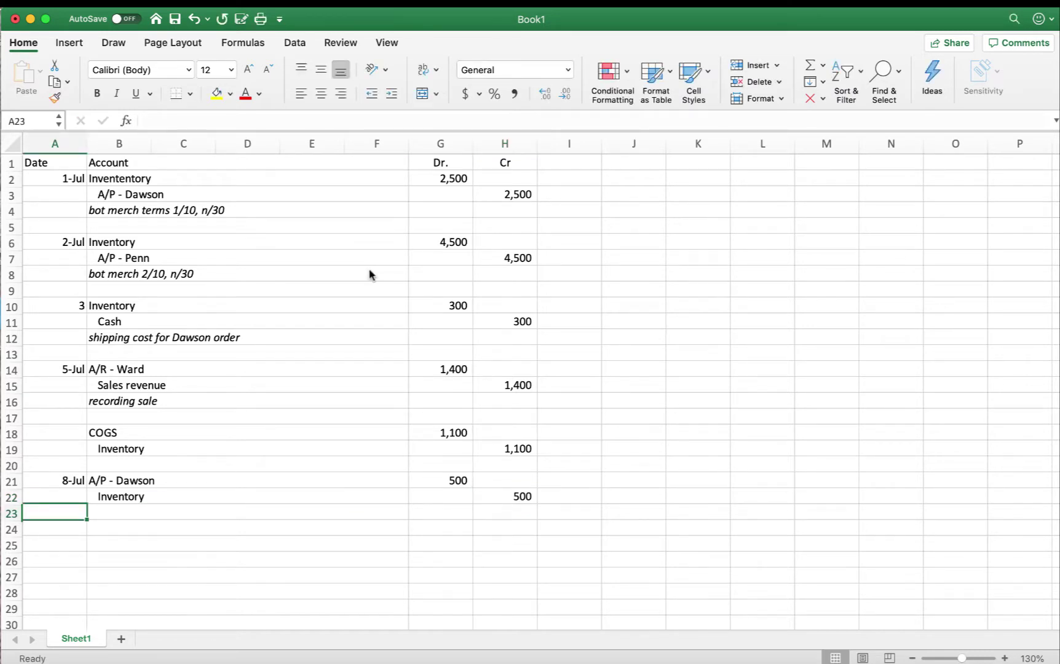
Step: Add the italic explanation "returned merchandise to dawson for credit." in row 23 across columns B to F
key(Right)
key(shift+Right)
key(shift+Right)
key(shift+Right)
key(shift+Right)
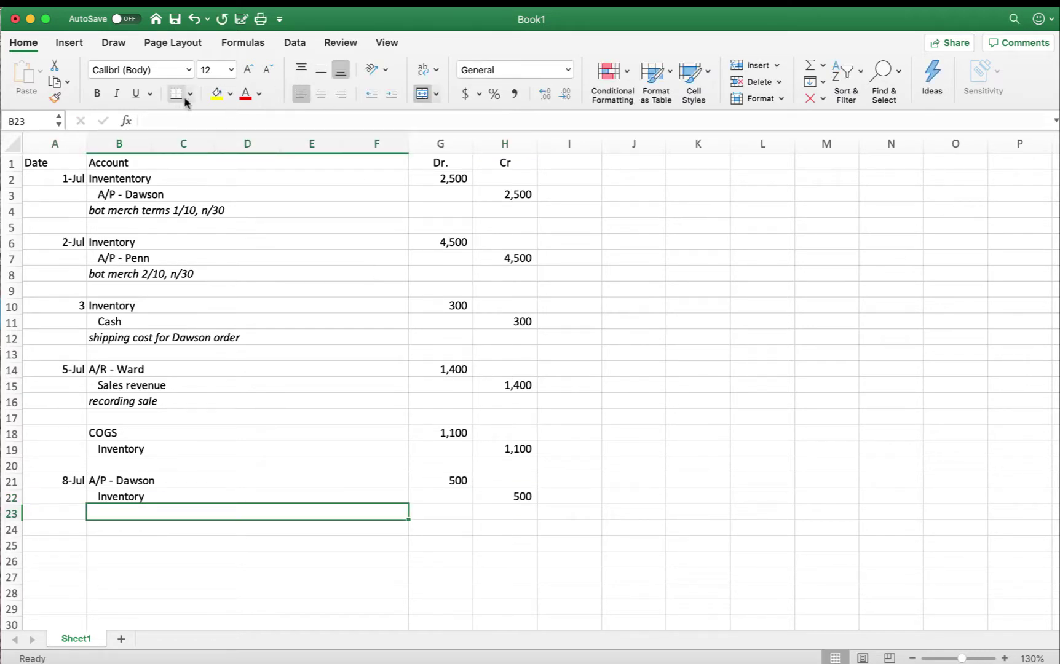
click(117, 94)
text(ret)
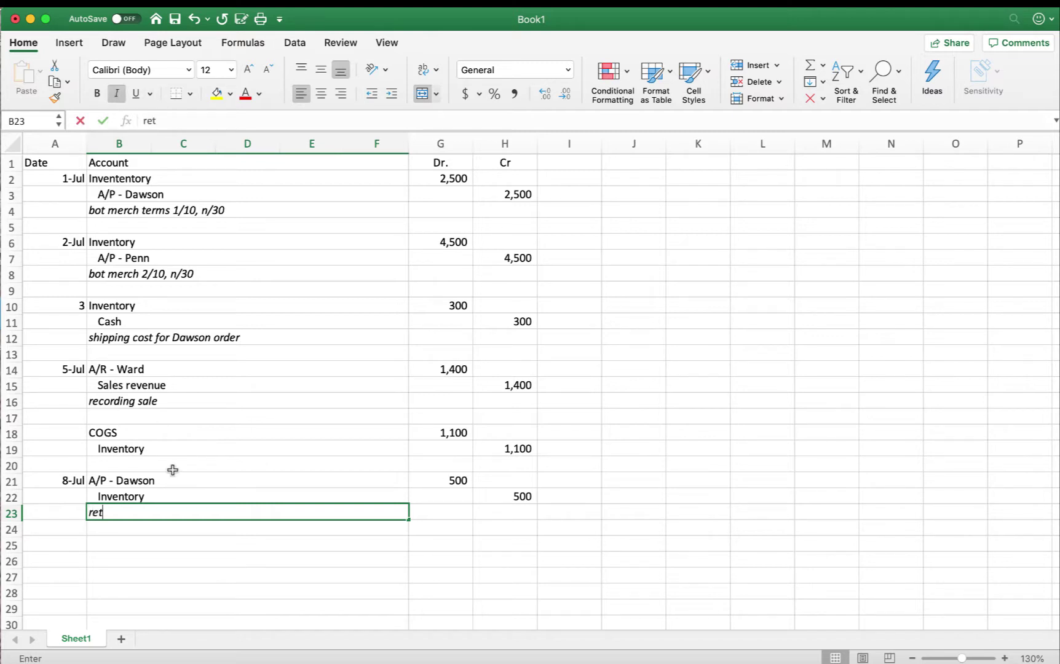
text(urned merchandise)
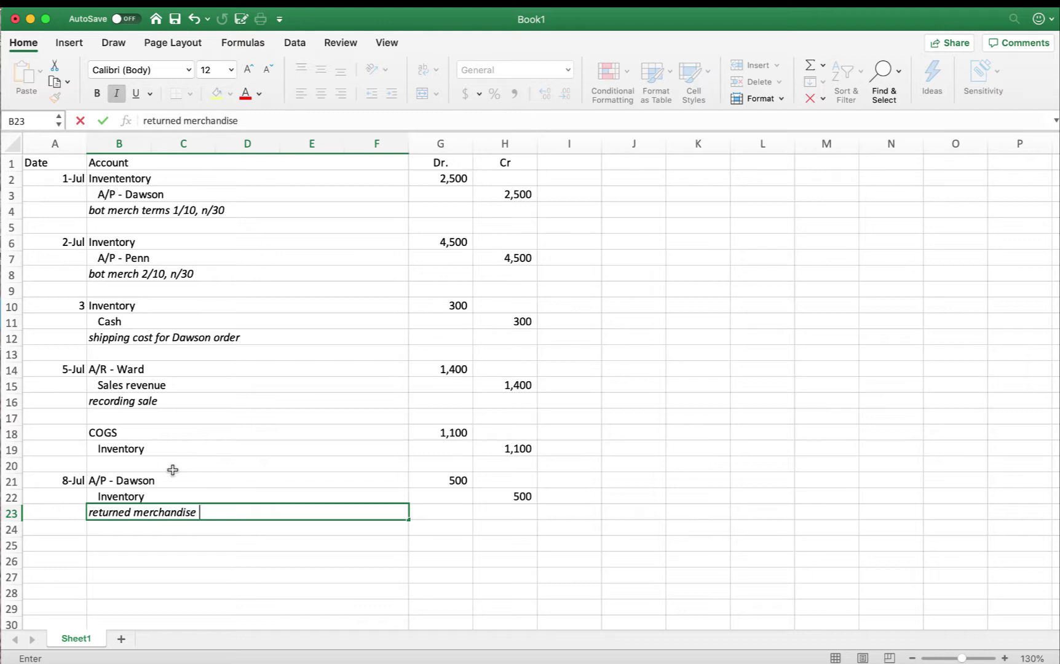
text( to dawson for credit)
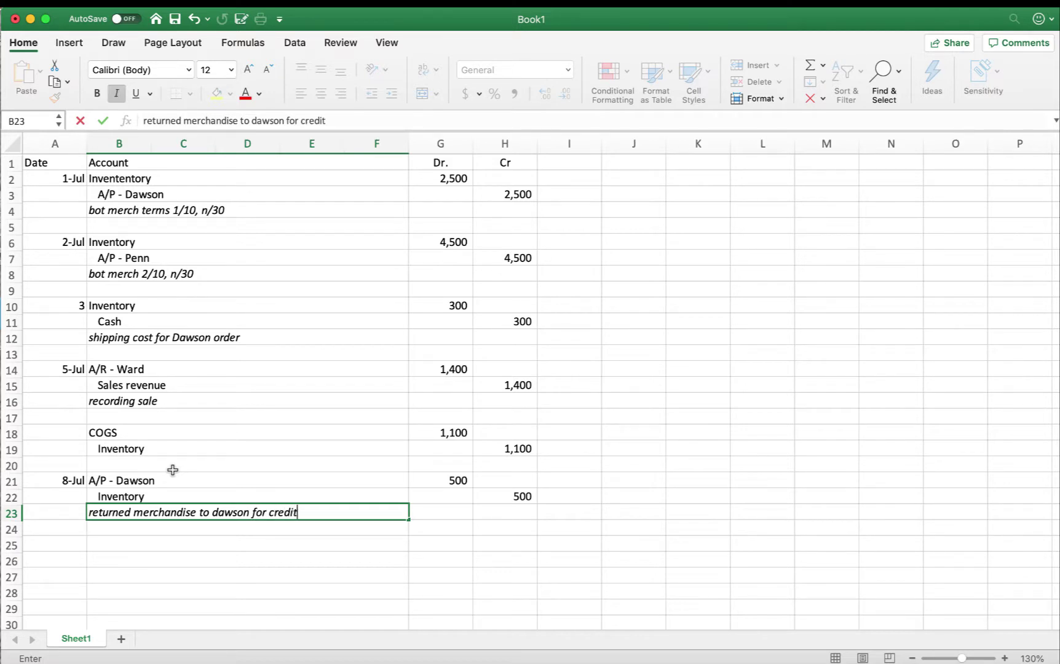
text(.)
key(Return)
key(Return)
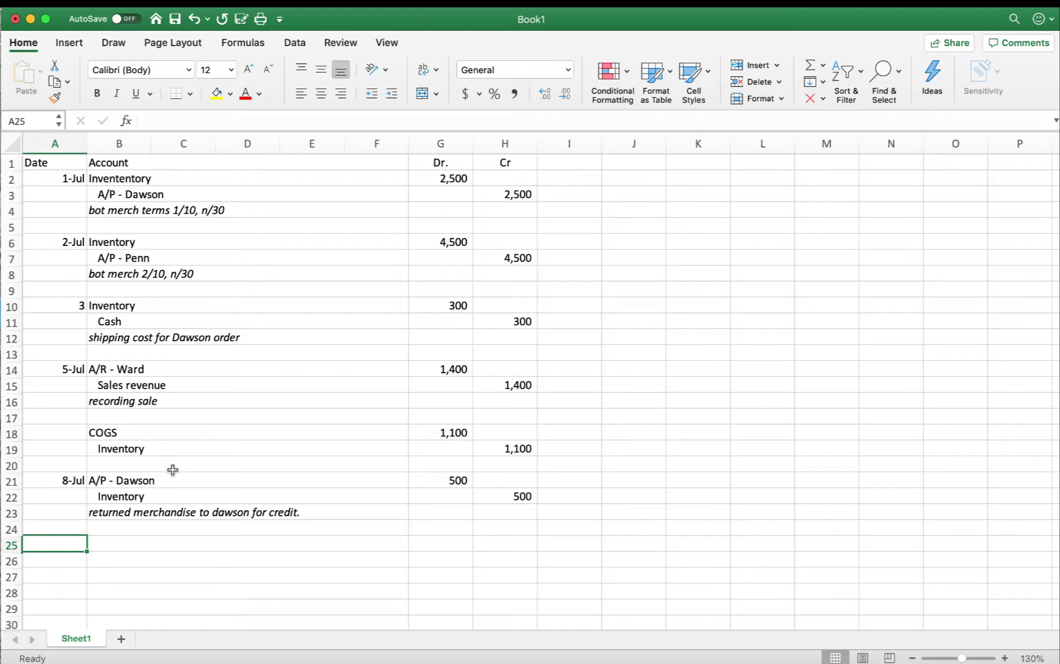
Step: Record the next debit line in row 25 with date 7/9, account Sales Returns and a Dr. amount of 200
key(Down)
key(Up)
text(7/9)
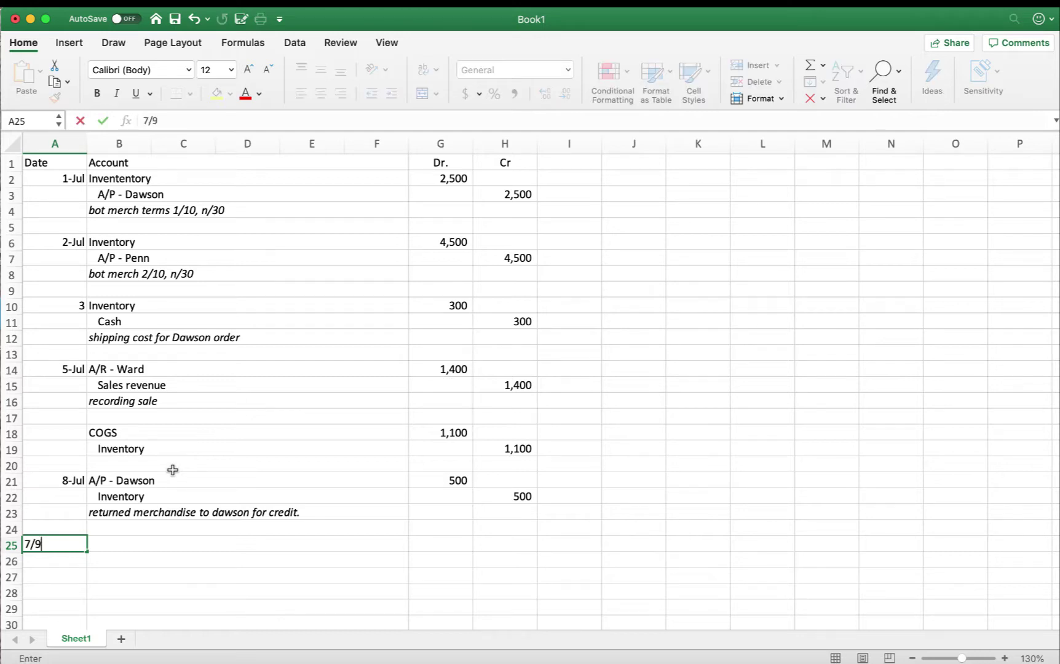
key(Tab)
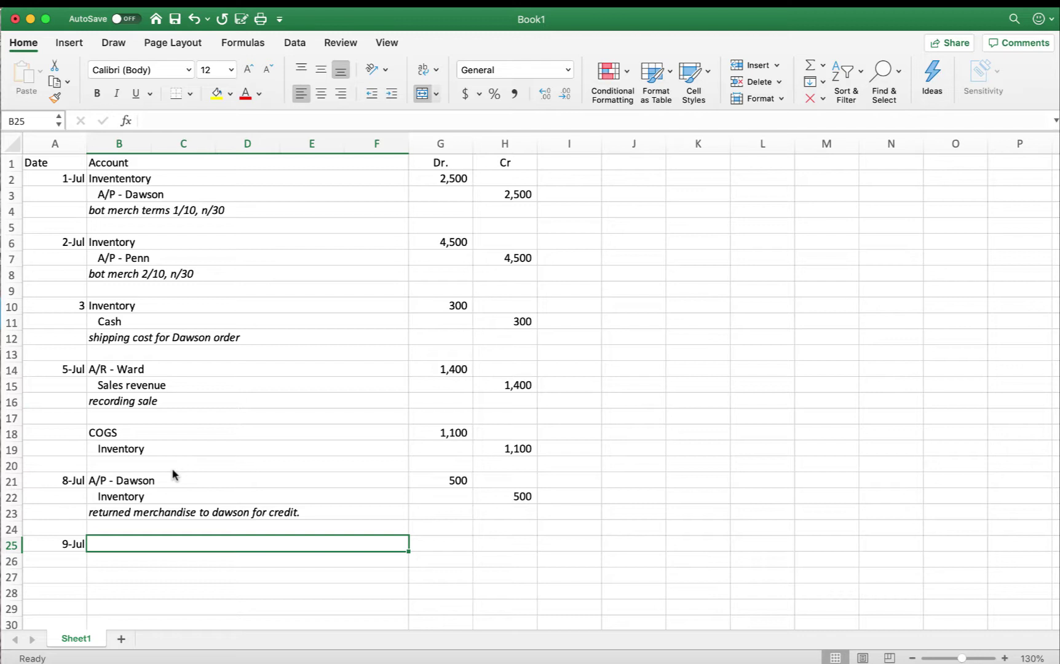
text(Sales R)
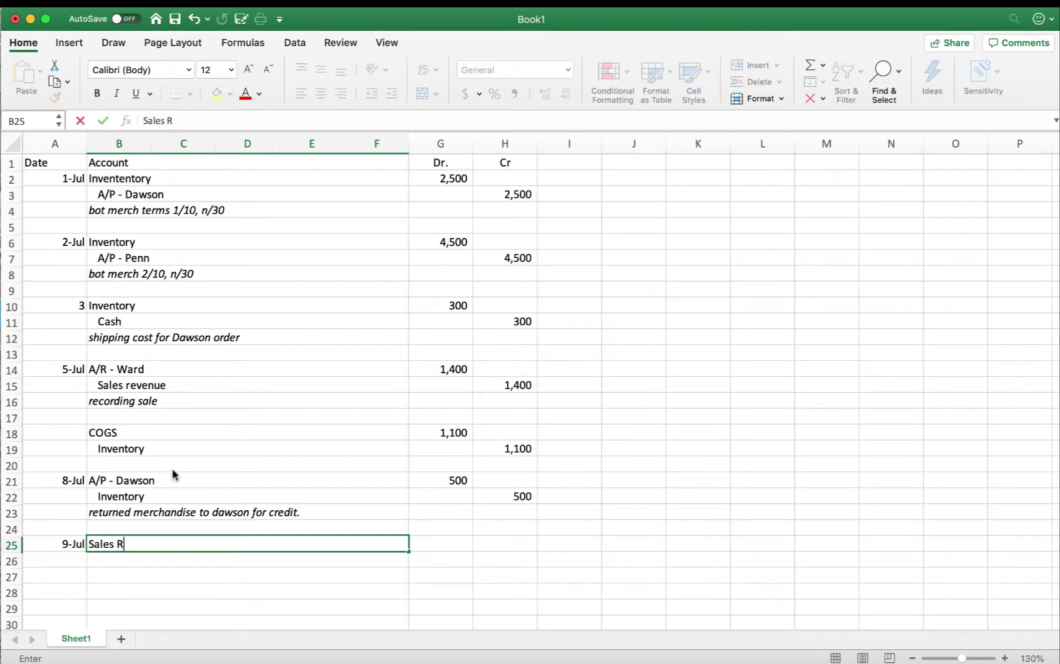
text(u)
key(BackSpace)
text(eturns)
key(Tab)
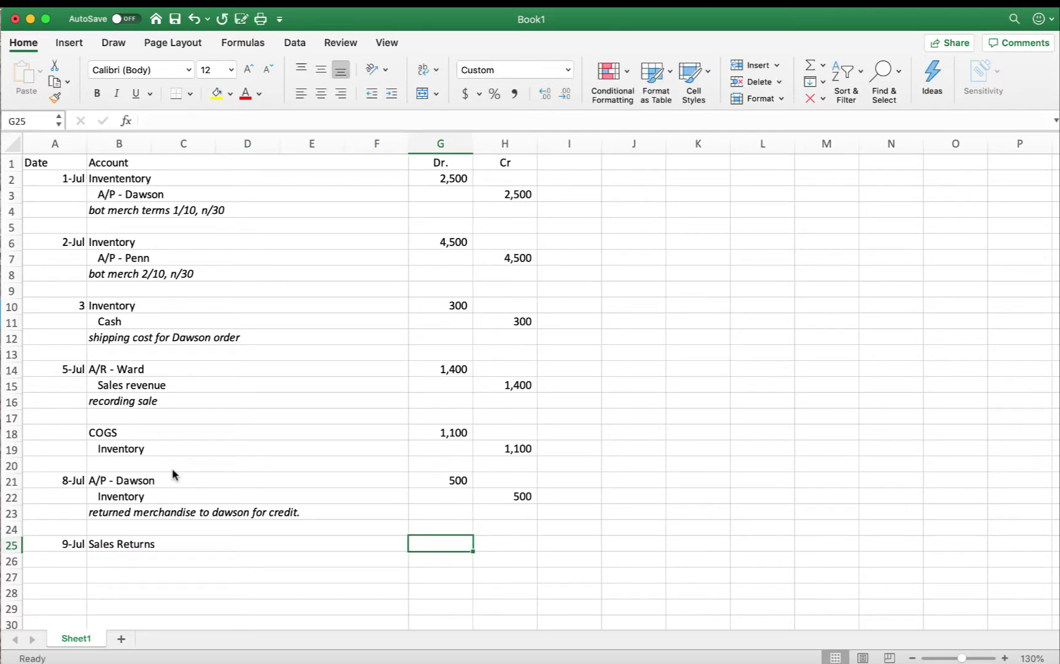
text(200)
key(Tab)
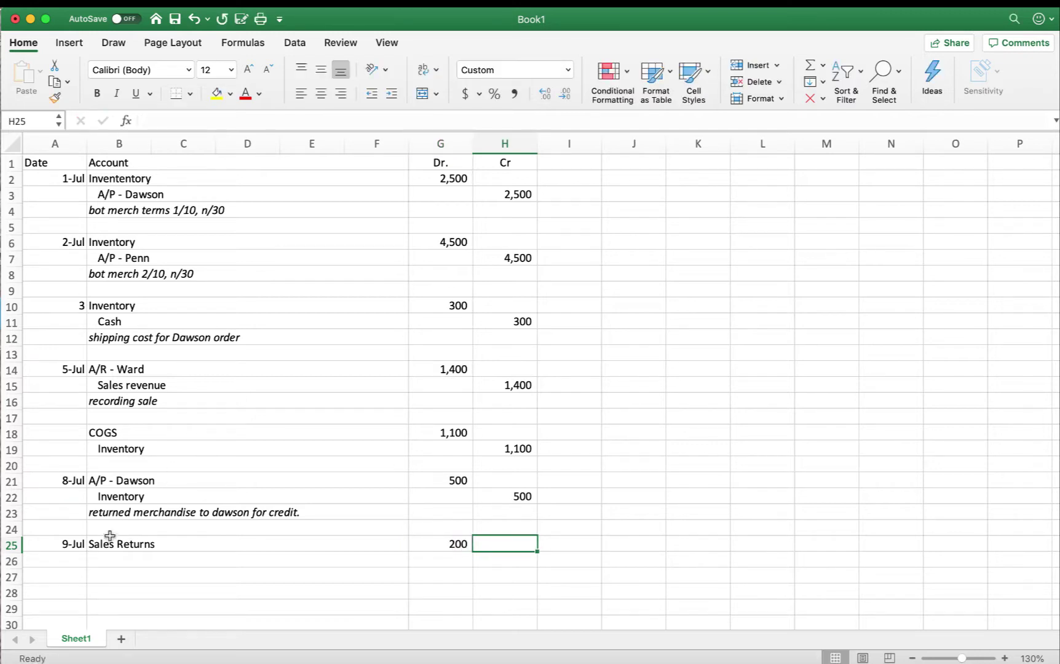
Step: Record the credit line in row 26 with the indented account A/R - Ward and a Cr amount of 200
click(110, 559)
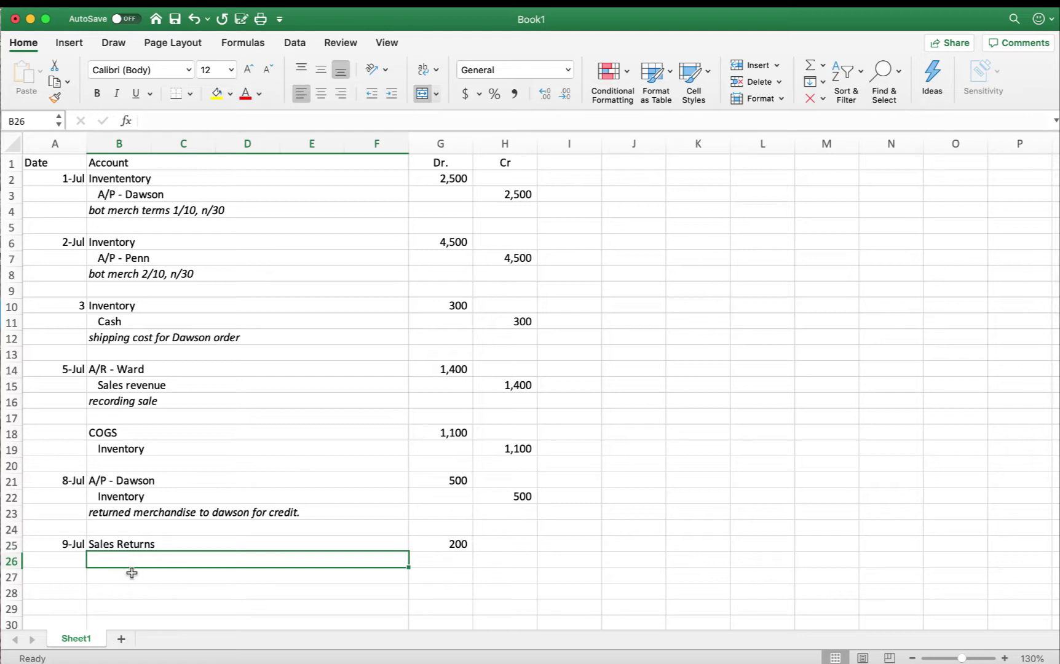
text(A/R)
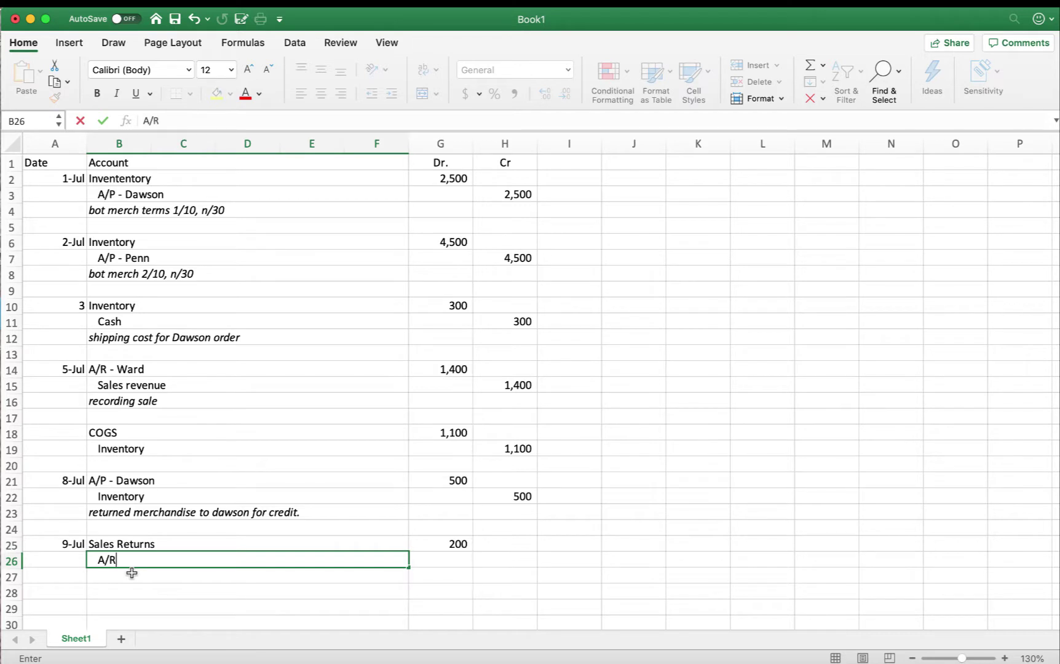
text( - Ward)
key(Tab)
key(Tab)
text(200)
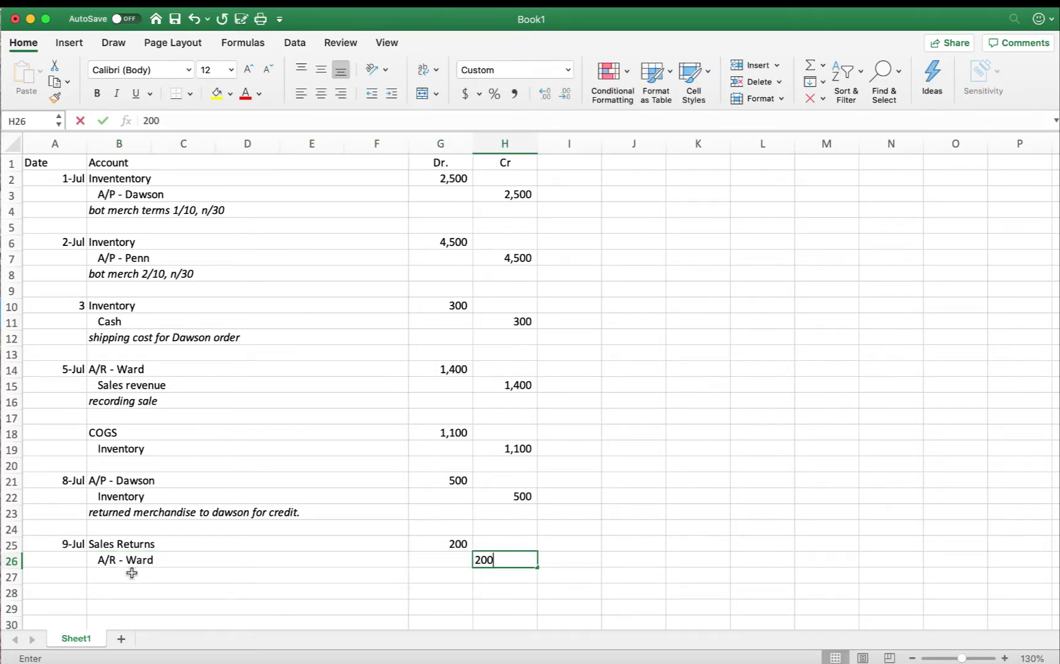
key(Return)
Step: Add the italic explanation "issues credit for returned merch" in the account column of row 27
scroll(103, 572, down, 2)
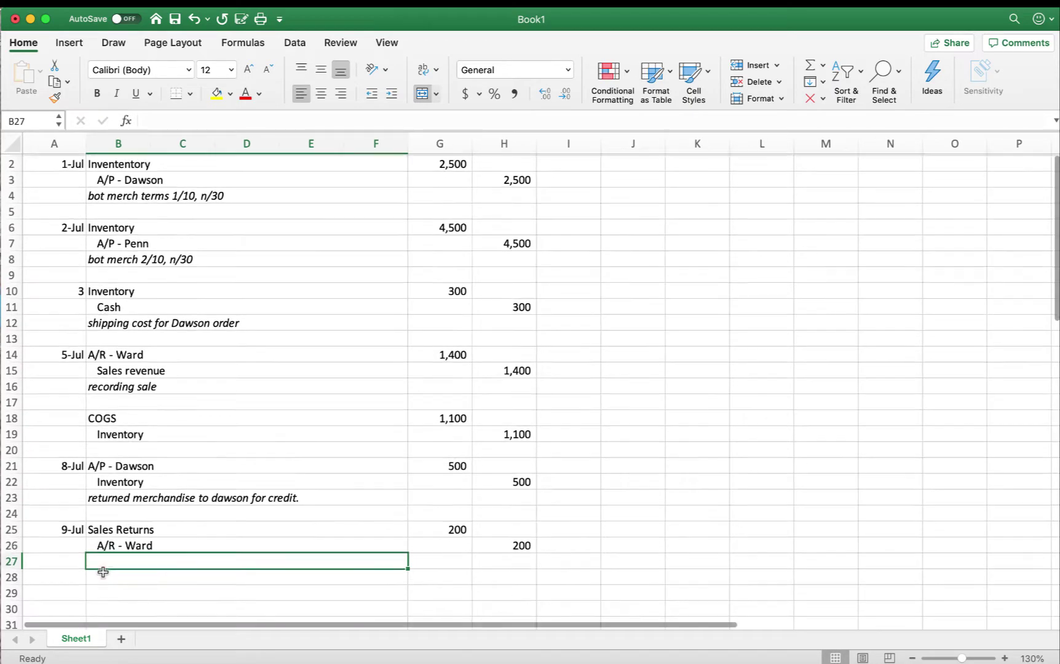
scroll(103, 573, down, 6)
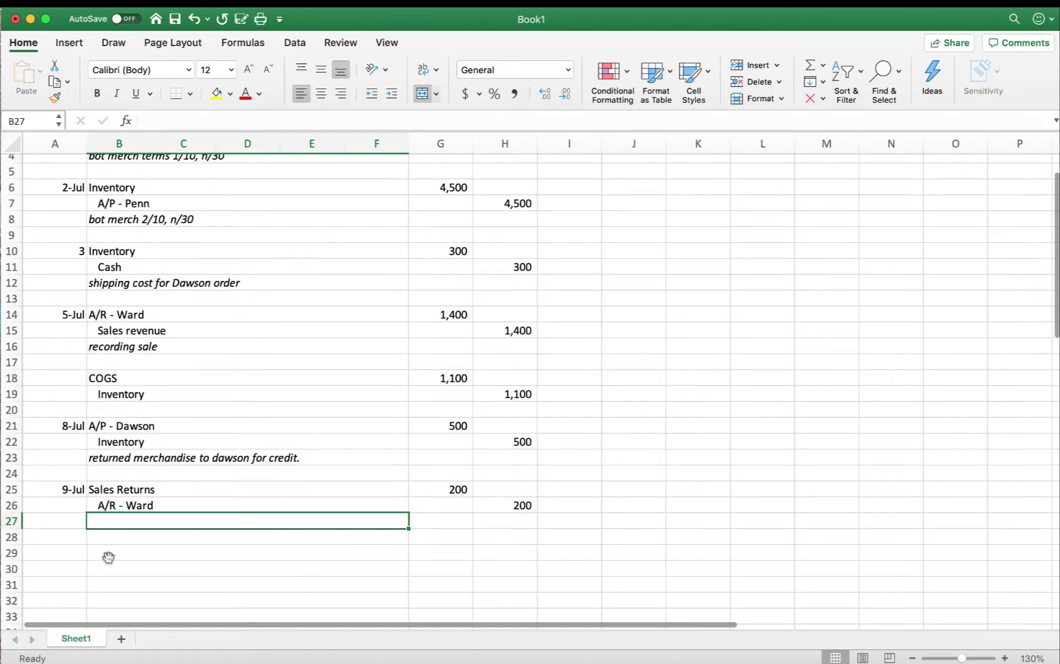
scroll(109, 558, down, 2)
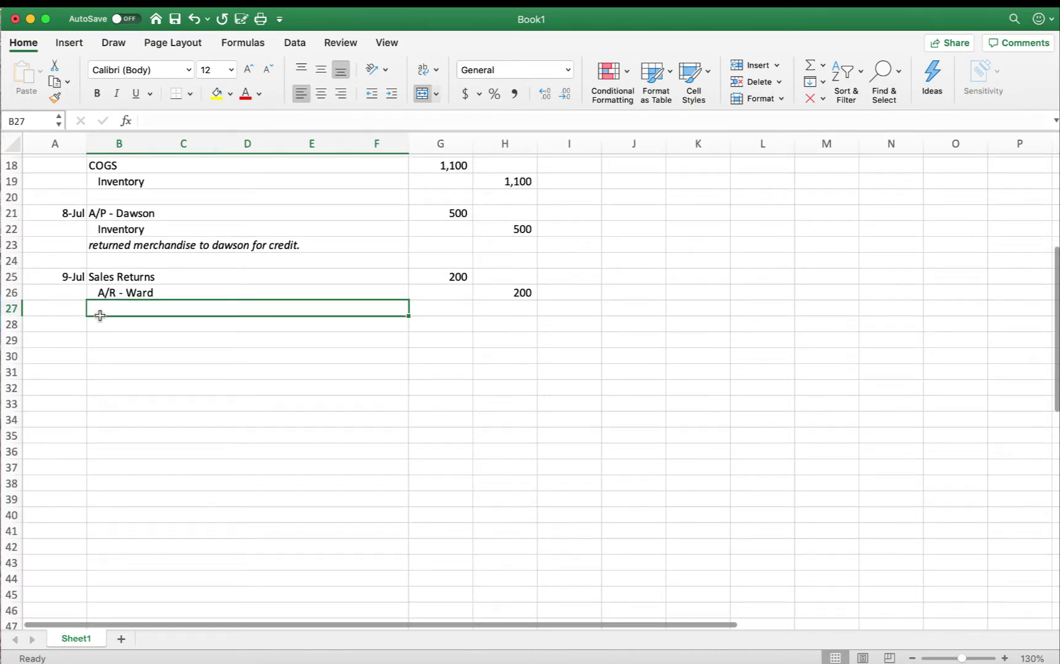
click(117, 95)
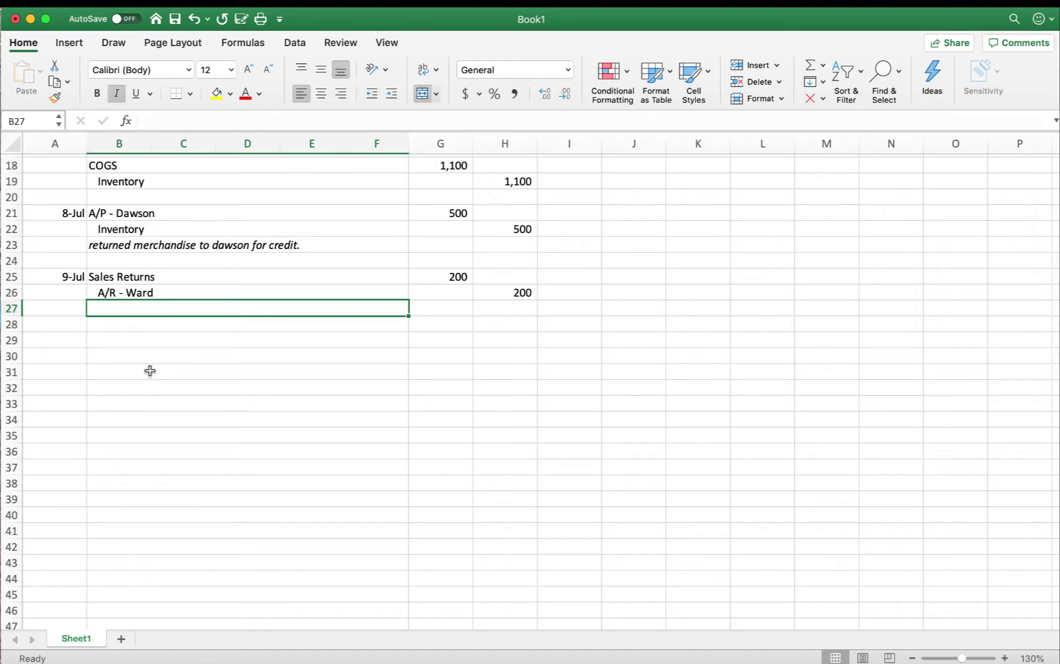
text(issue)
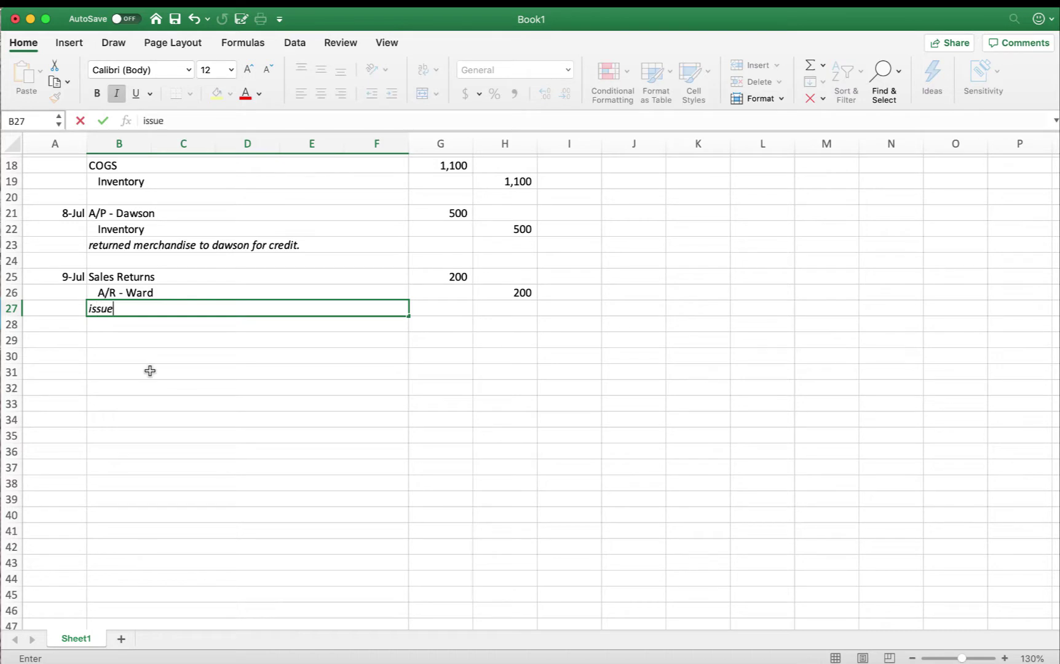
text(s credit for ret)
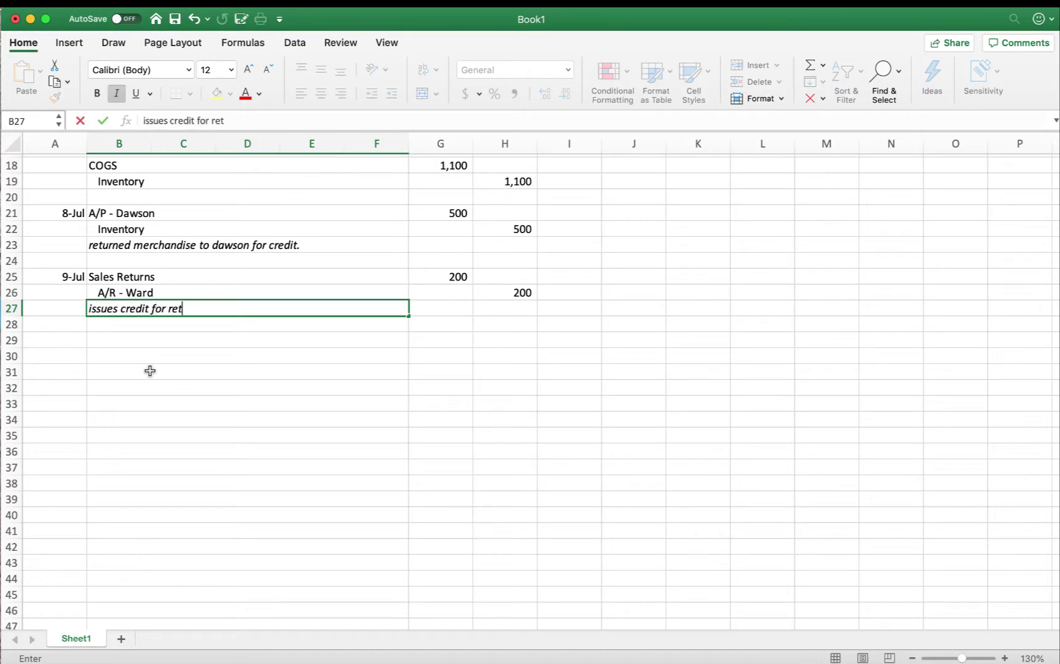
text(urned merch)
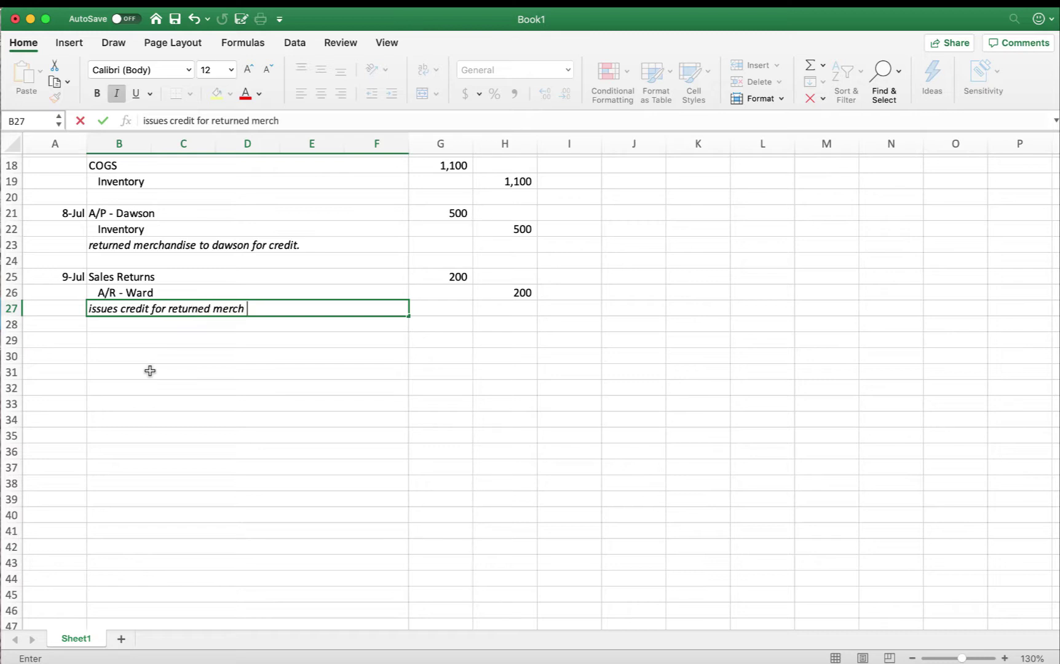
key(Return)
key(Return)
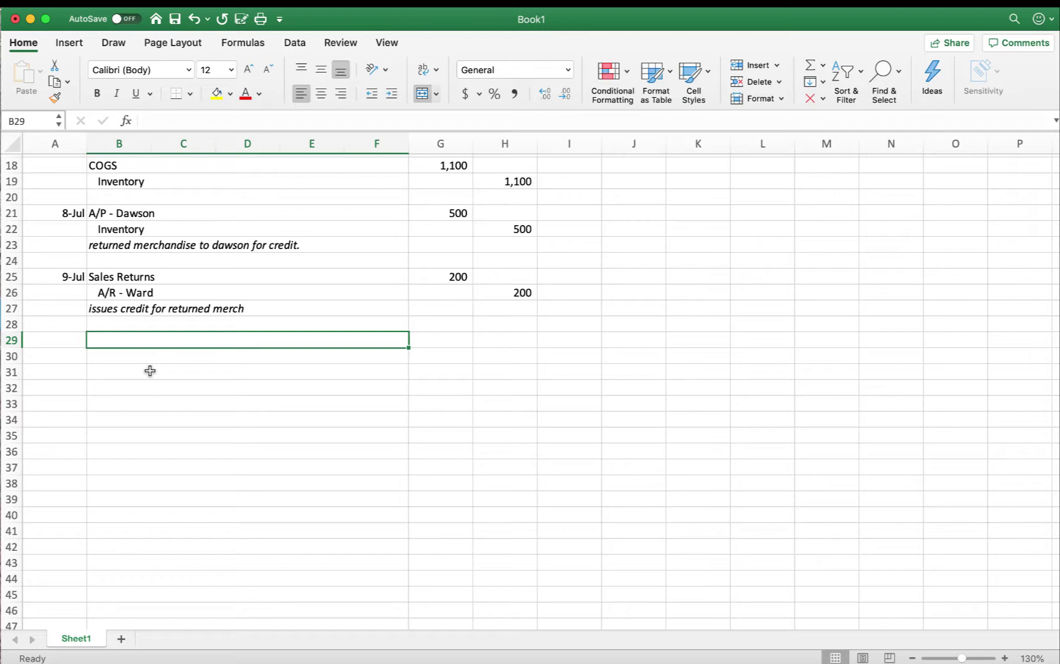
Step: Record an undated debit line in row 29 with account Inventory and a Dr. amount of 150
text(Inv)
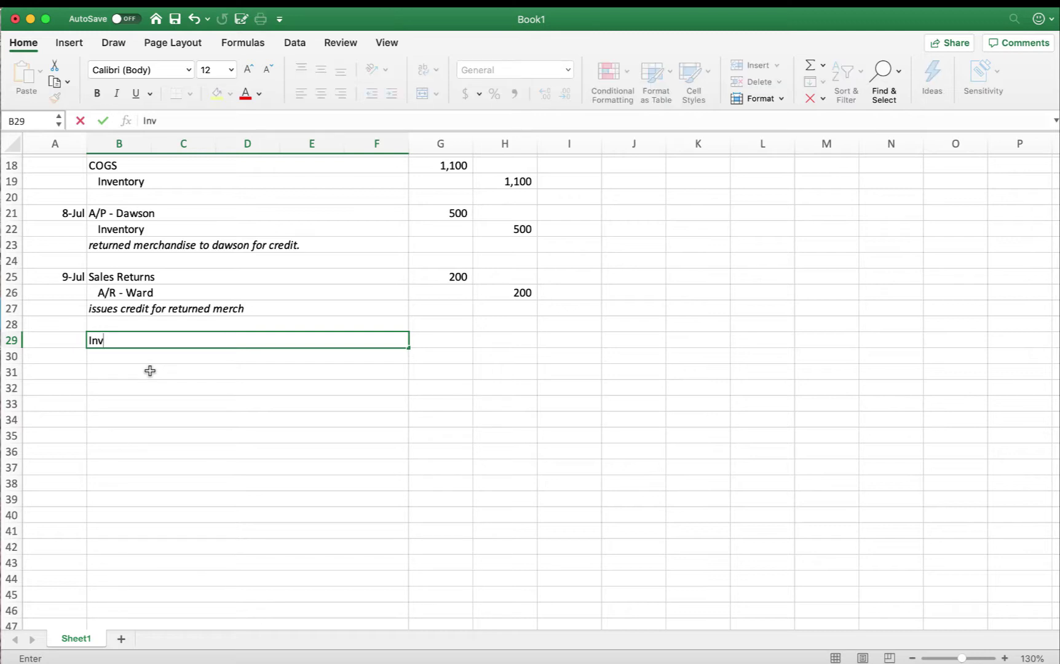
text(entory)
key(Tab)
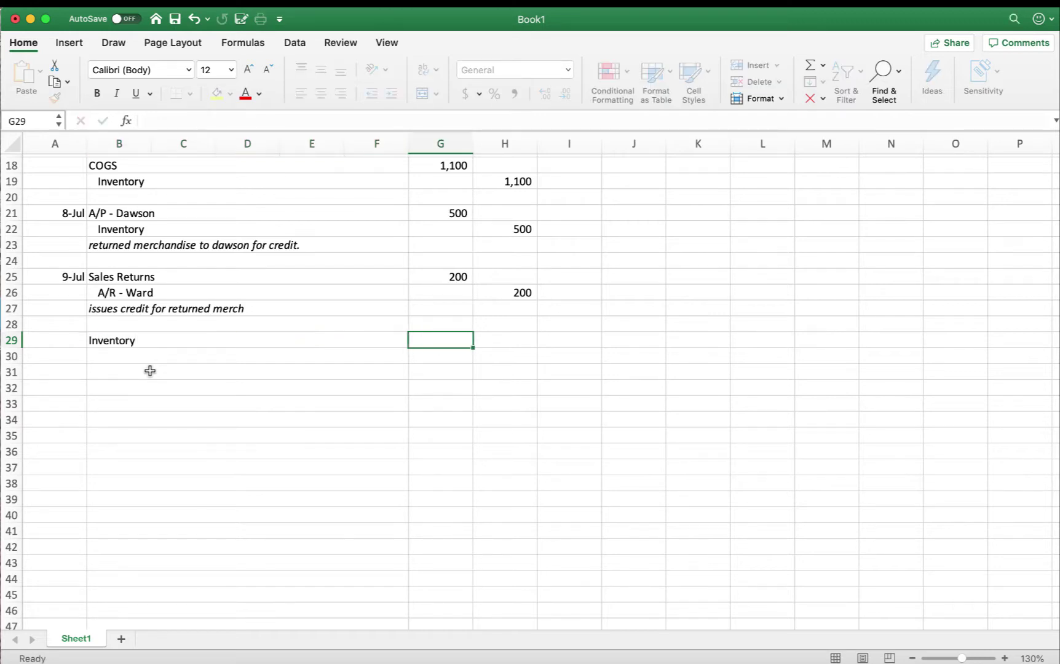
text(150)
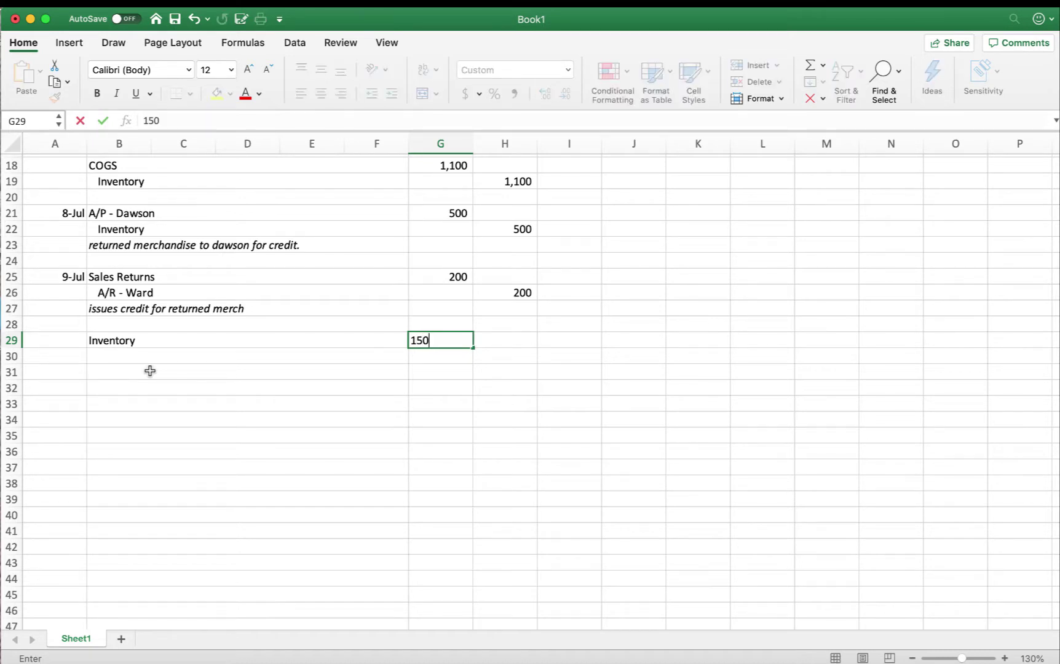
key(Return)
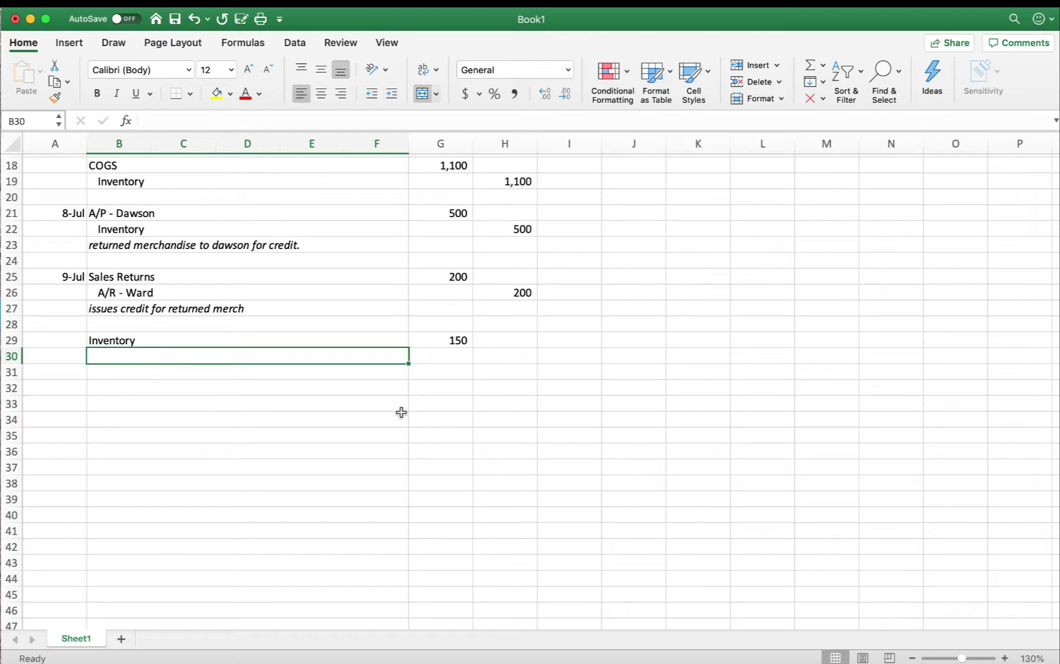
Step: Record the credit line in row 30 with the indented account COGS and a Cr amount of 150
text(COGS)
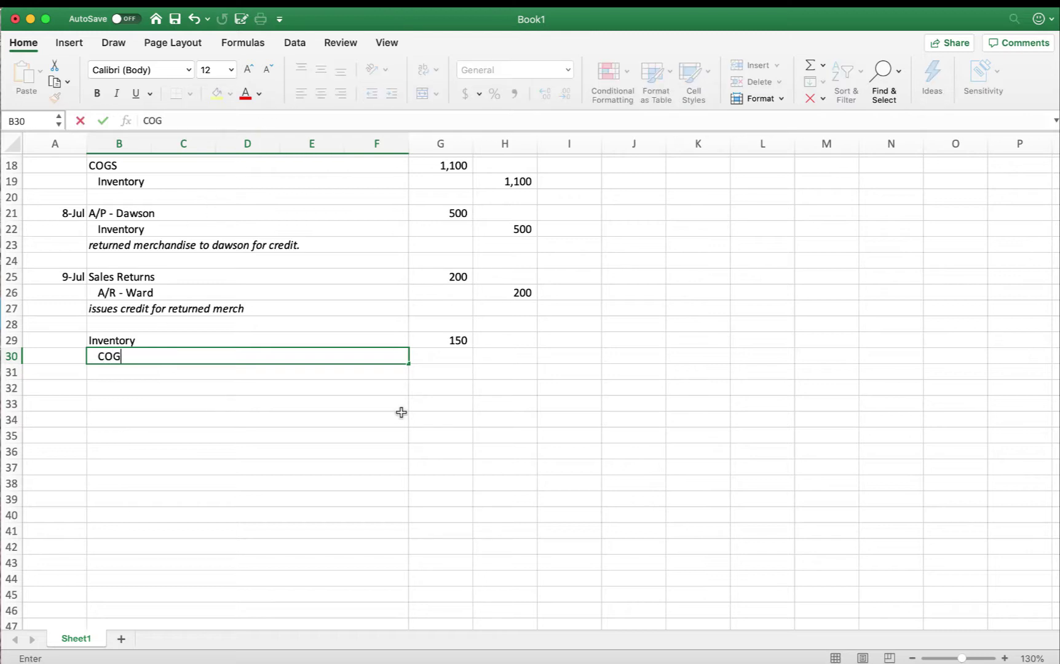
key(Tab)
key(Tab)
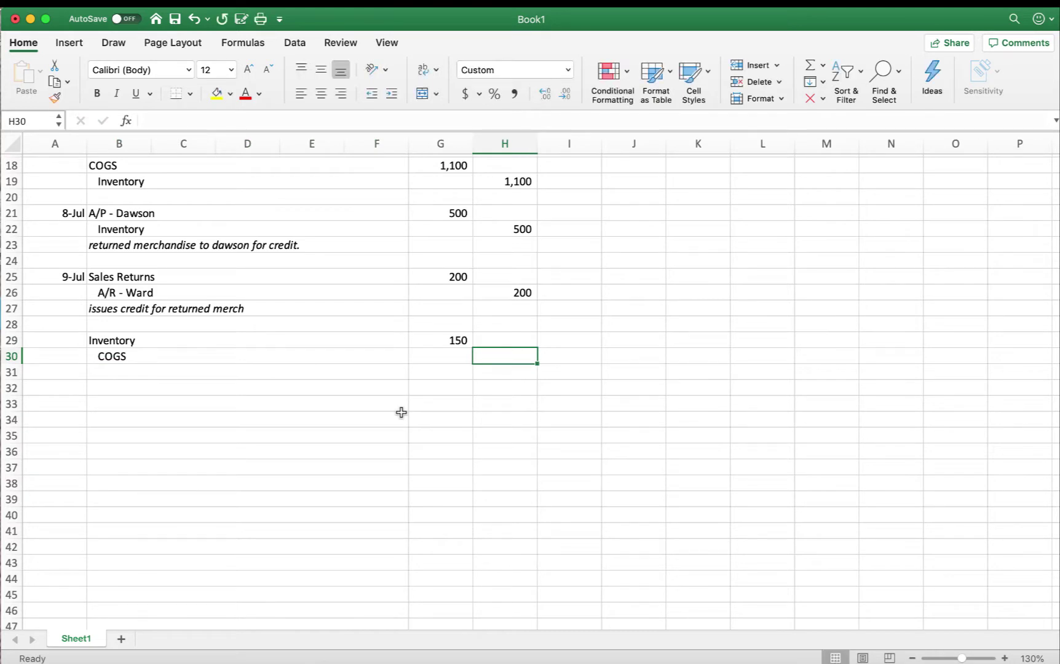
text(150)
key(Return)
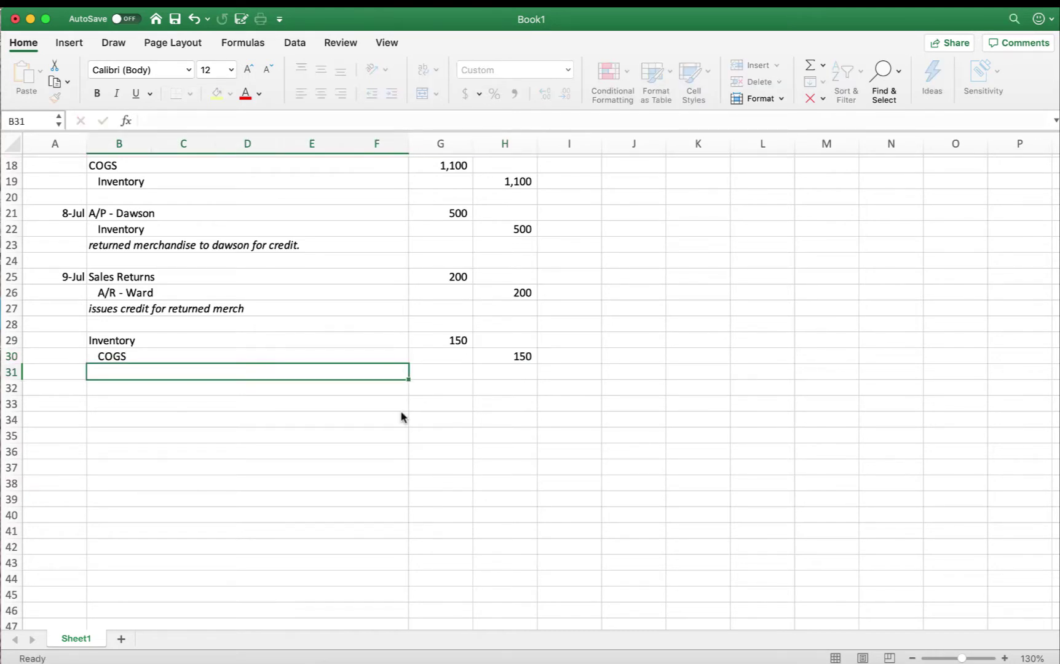
Step: Add the italic explanation "Returned merch" in row 31 and select the date cell of row 33
click(116, 93)
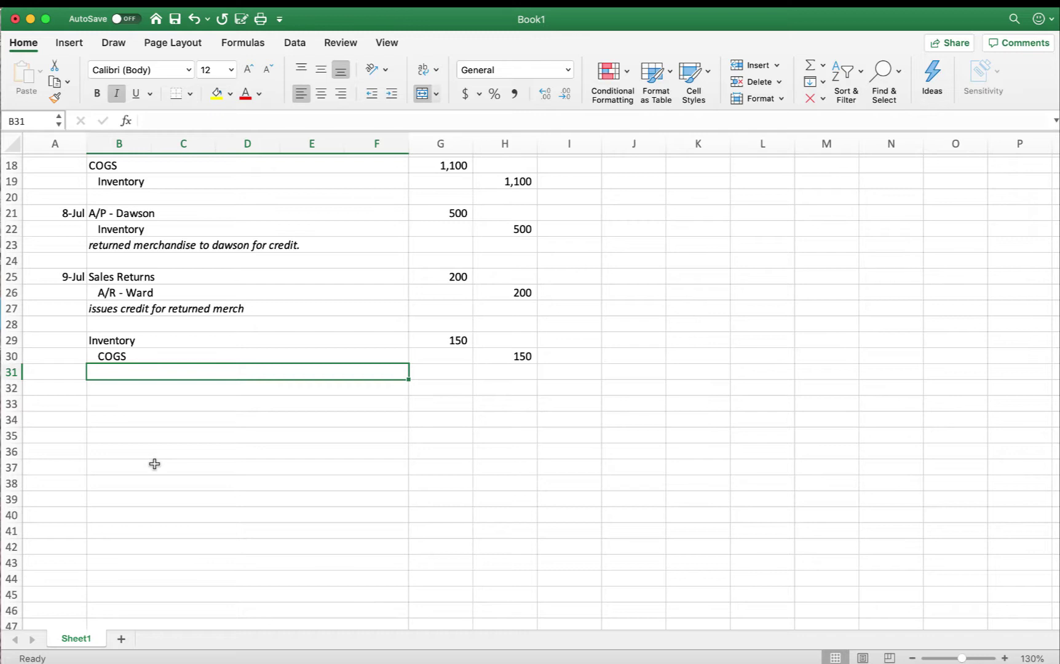
text(Retu)
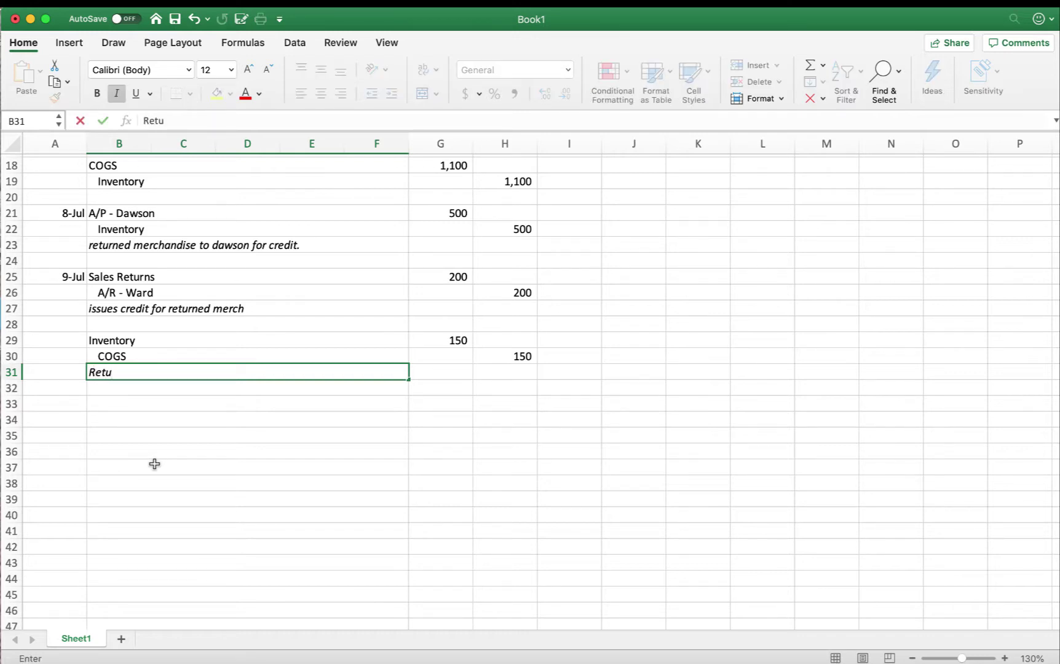
text(rned merch)
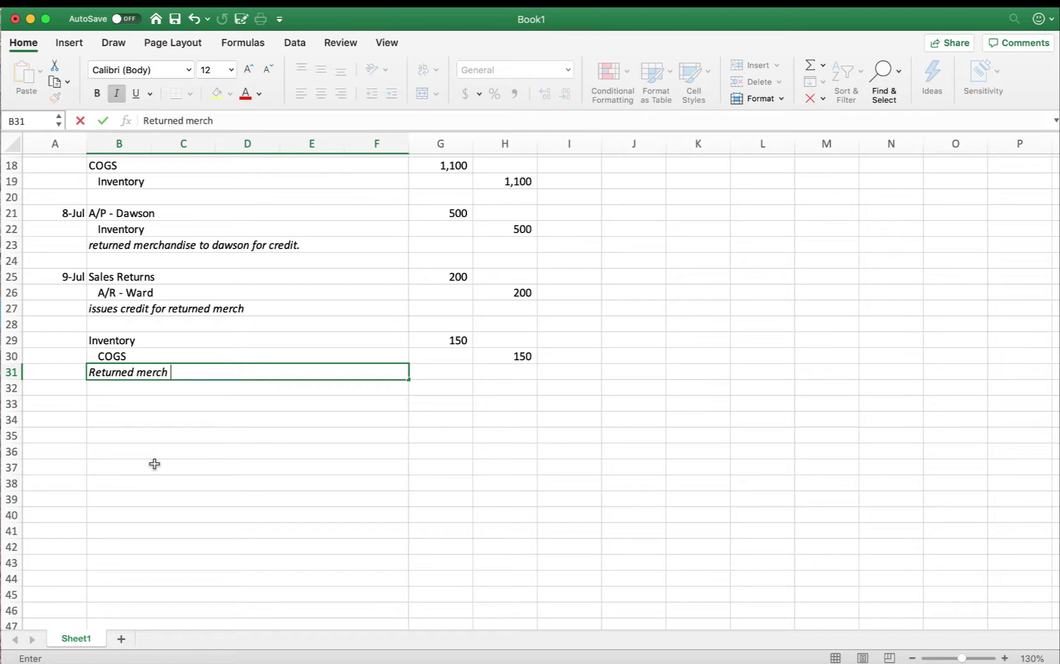
key(Return)
key(Return)
key(Left)
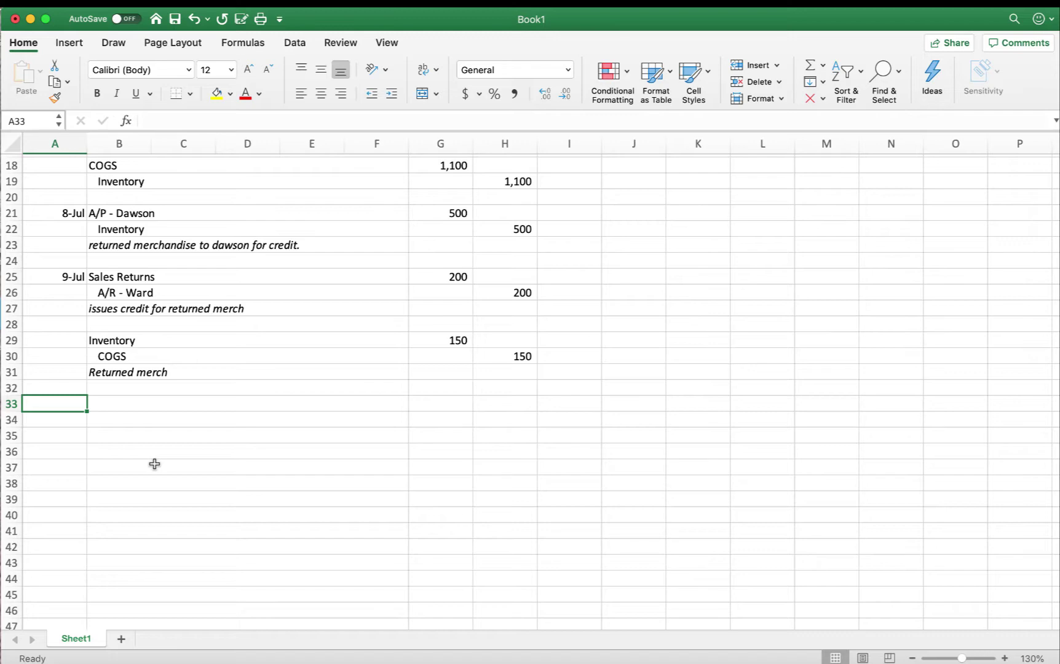
scroll(154, 463, up, 10)
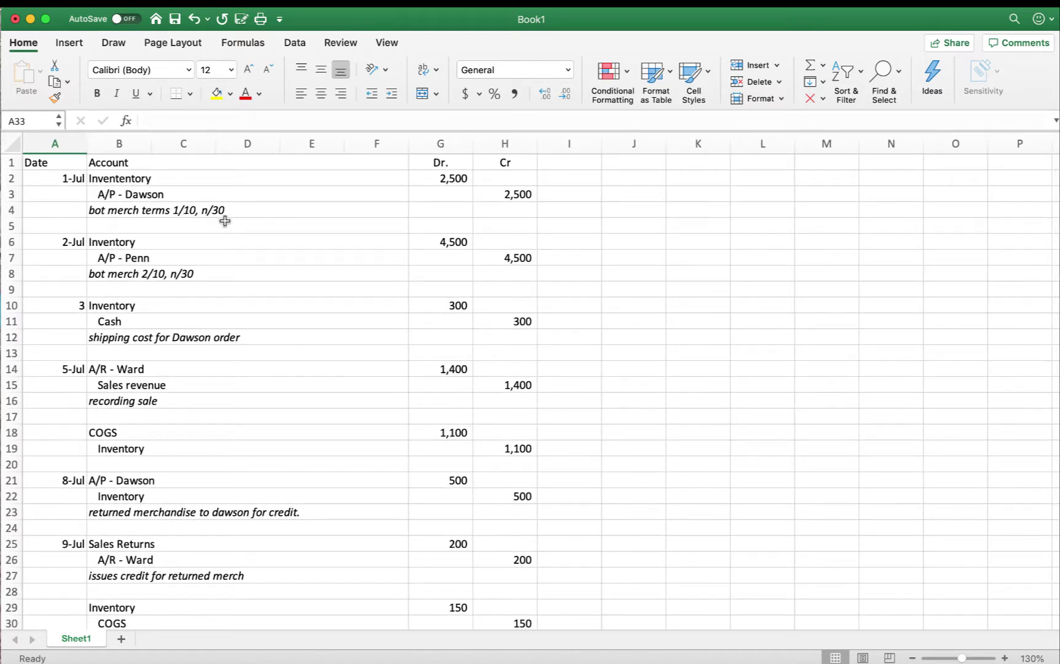
scroll(165, 370, down, 5)
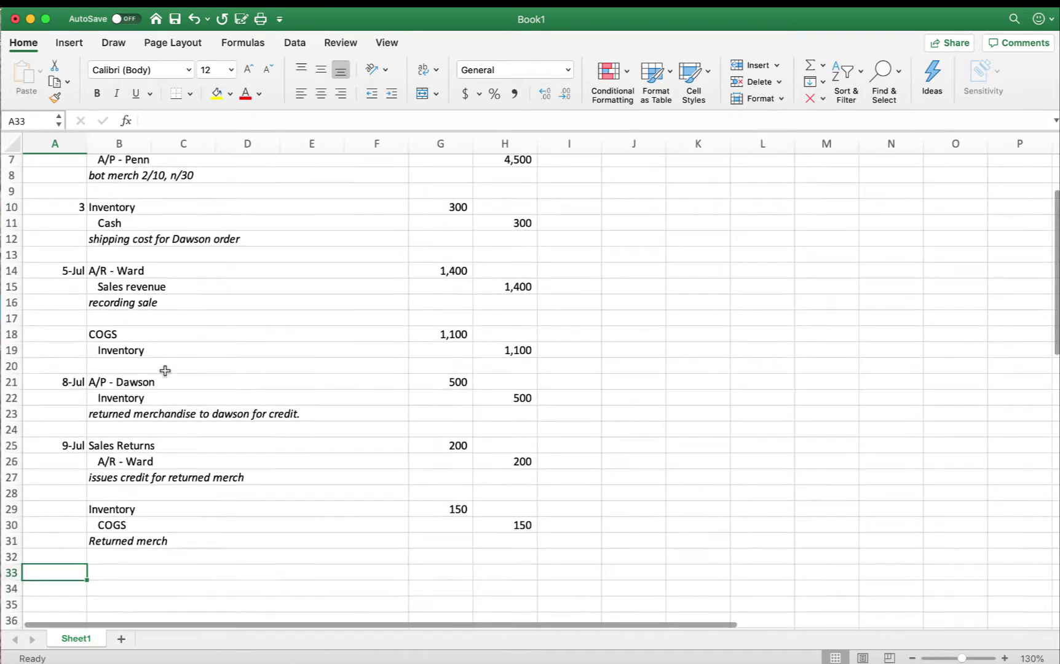
scroll(165, 370, up, 5)
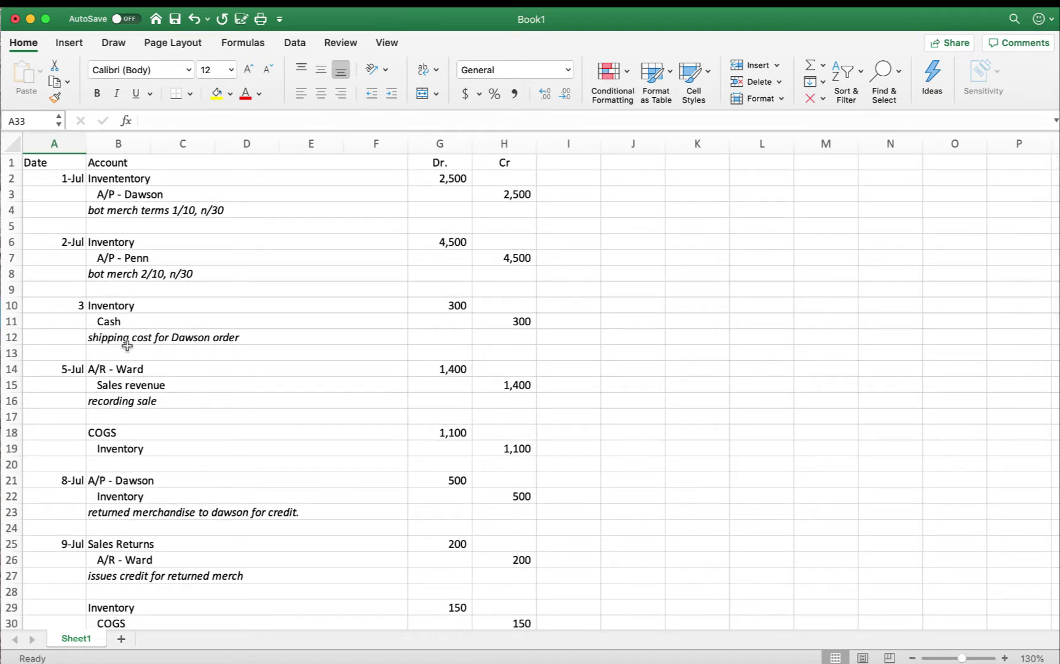
Step: Record the debit line in row 33 with date 7/10, account A/P - Dawson and a Dr. amount of 2500
scroll(140, 373, down, 5)
scroll(140, 373, down, 2)
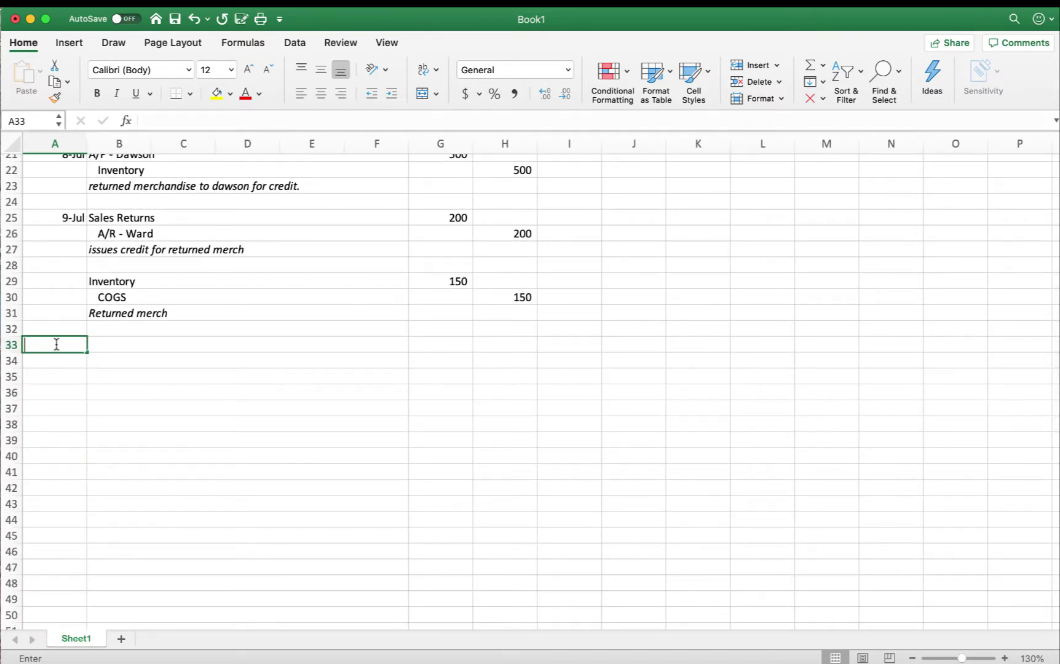
text(7/10)
key(Tab)
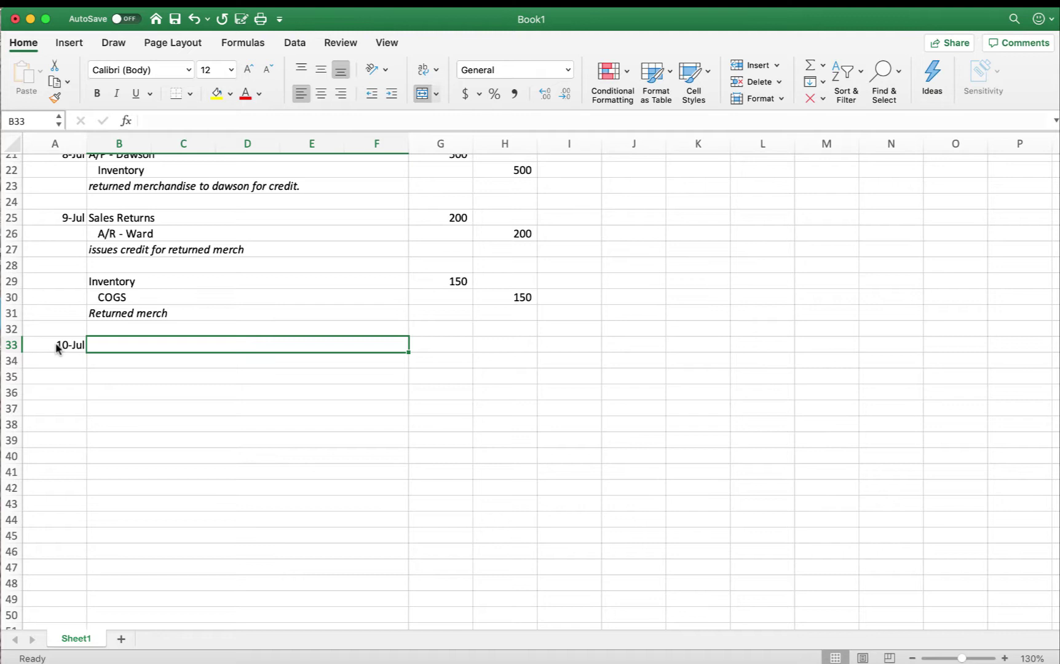
text(A/P)
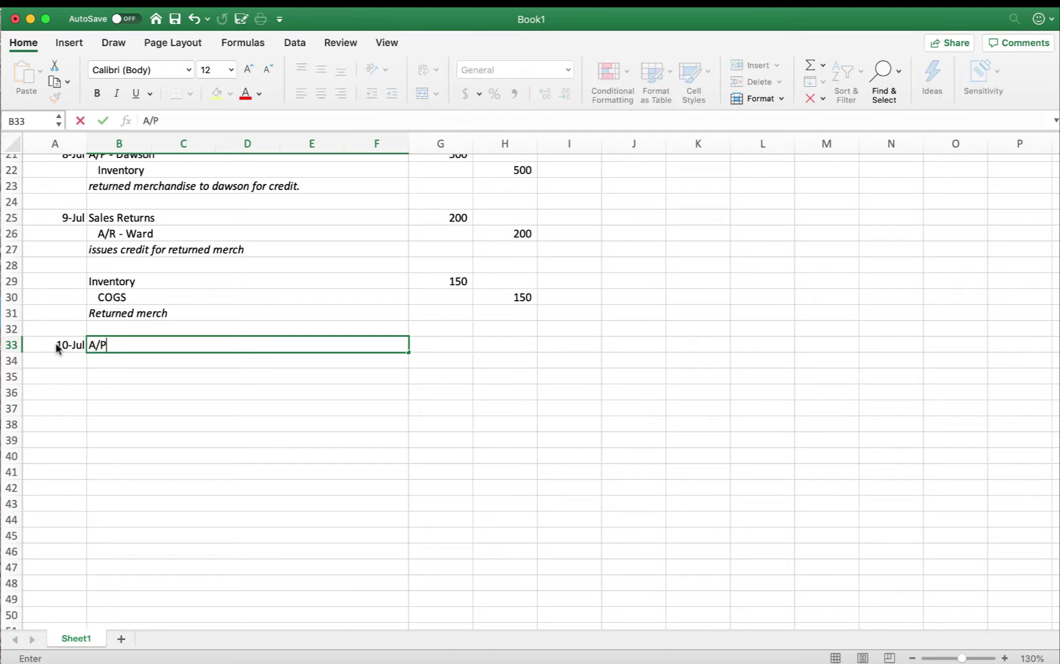
text( - Dawson)
text(25)
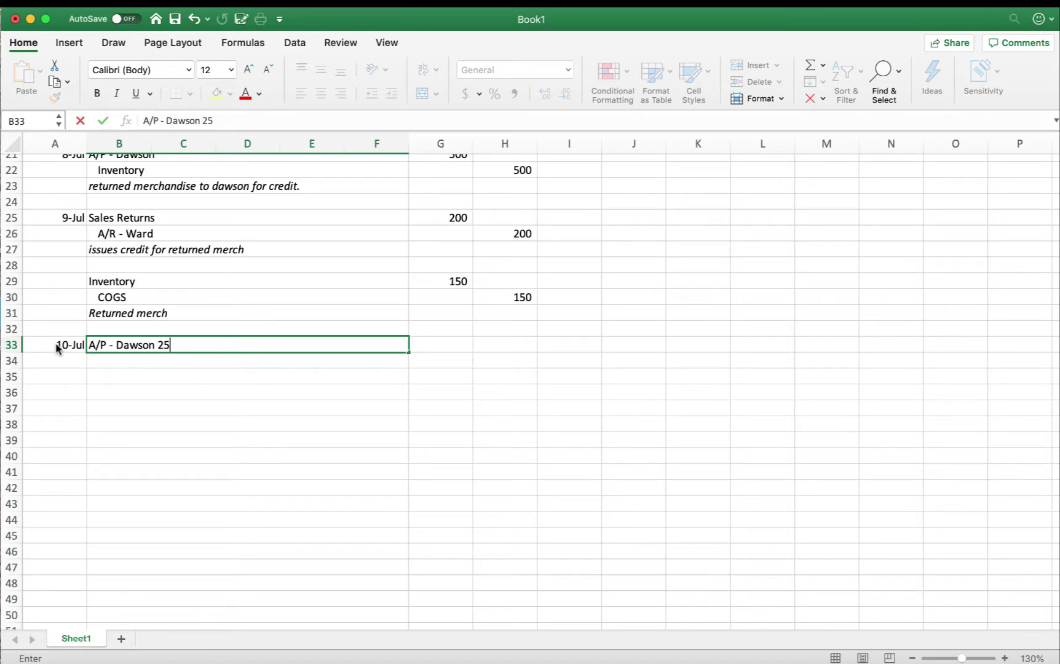
text(00)
key(BackSpace)
key(BackSpace)
key(BackSpace)
key(BackSpace)
key(BackSpace)
key(Tab)
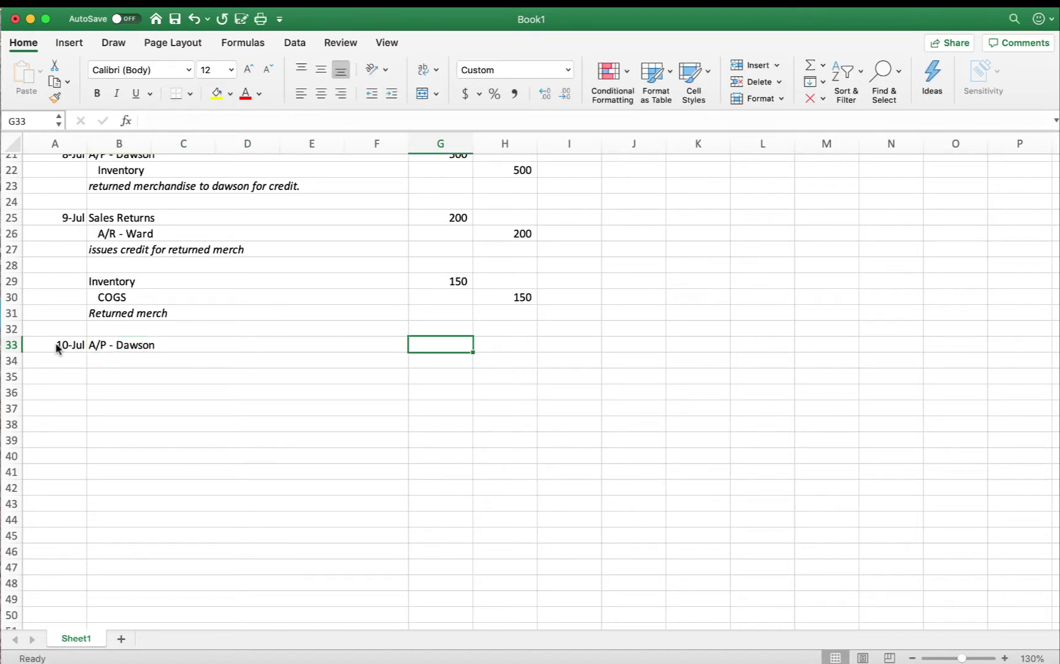
text(2500)
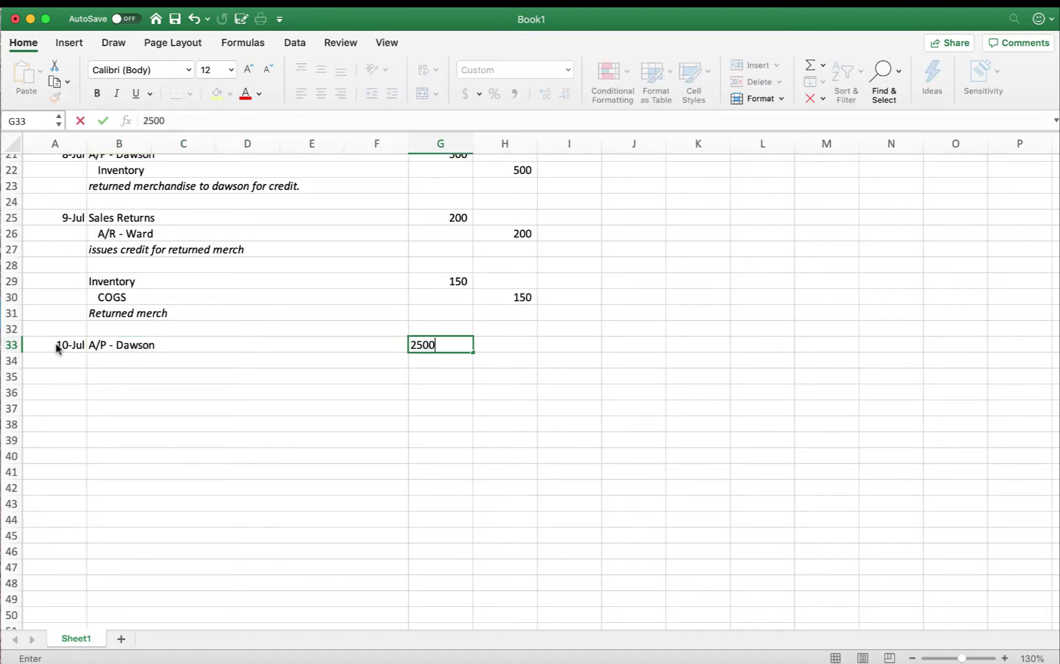
key(Return)
Step: Add the indented credit account Cash in row 34, below the A/P - Dawson debit
key(Tab)
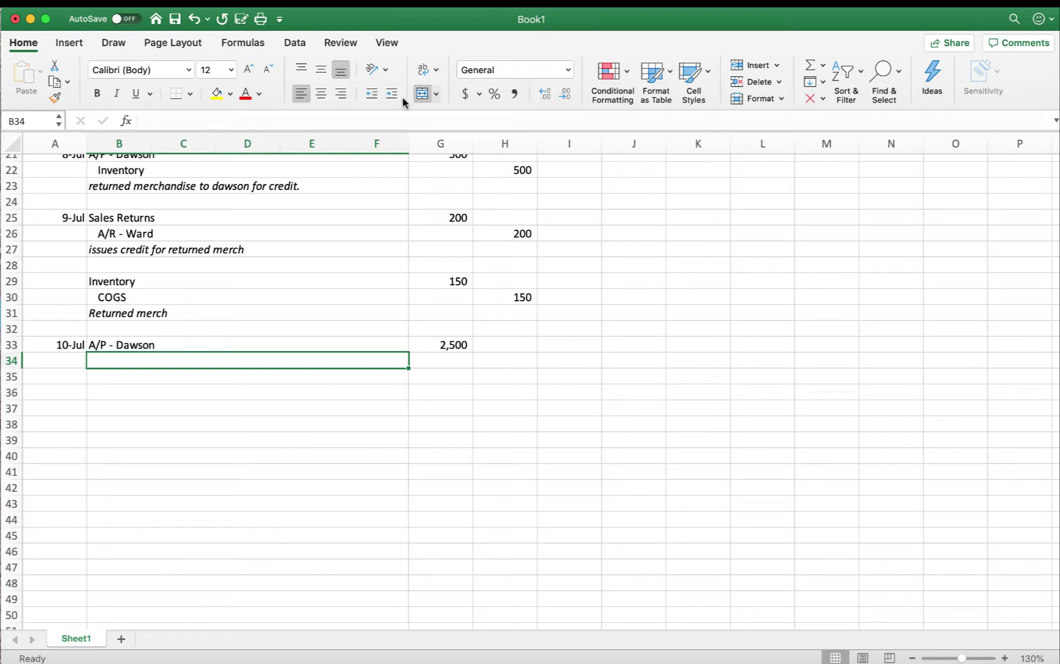
text(Cas)
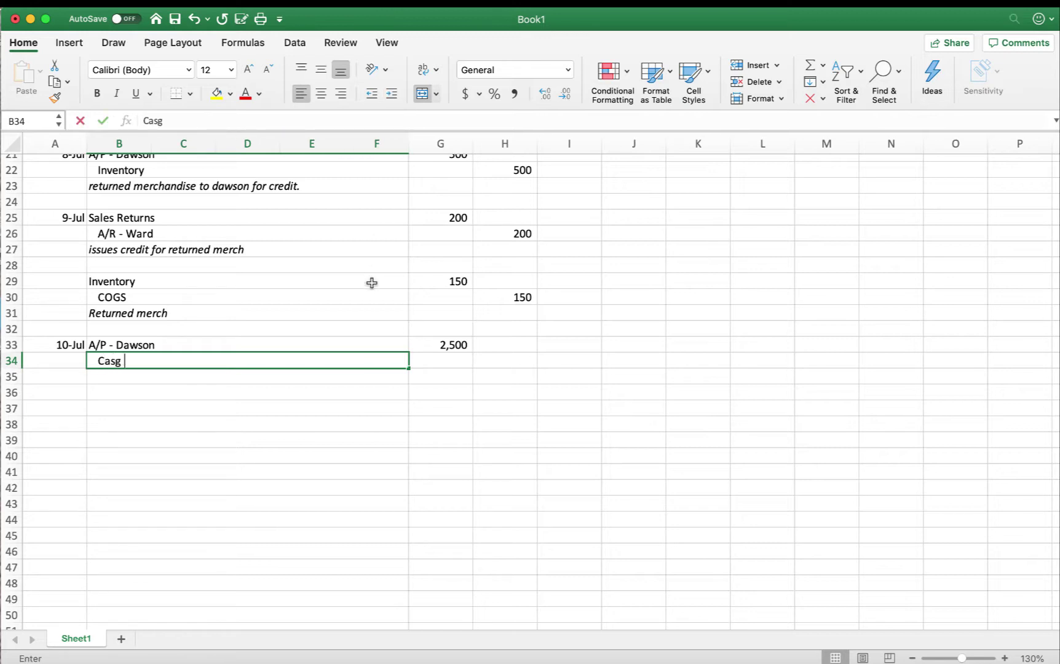
text(h)
key(Tab)
key(Tab)
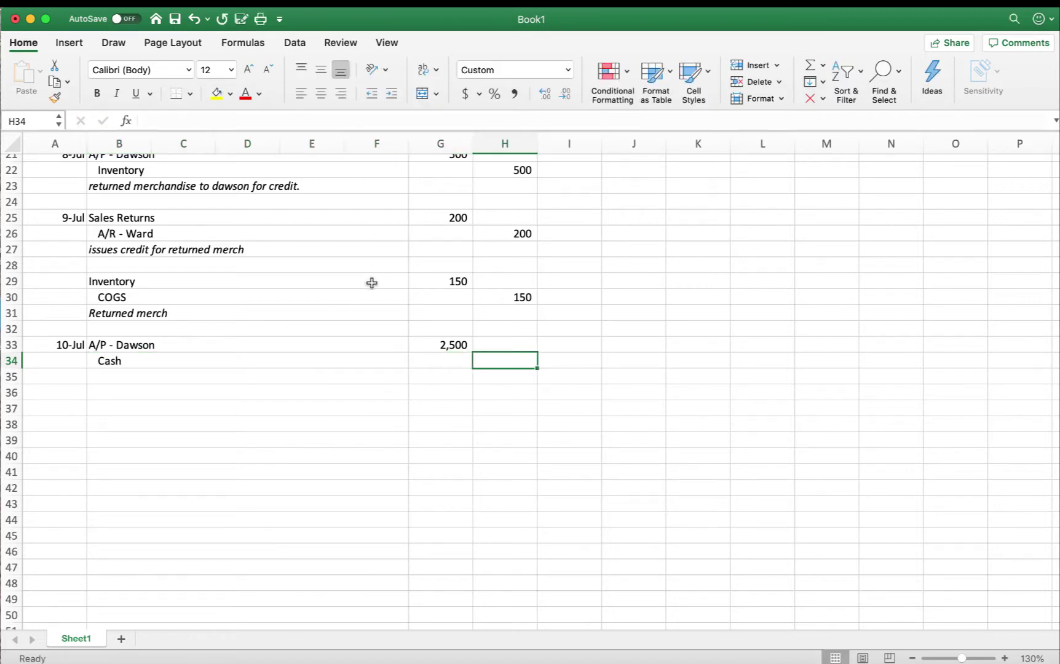
Step: Try to calculate the Cr amount for Cash in row 34 as -2500*.1
text(=25)
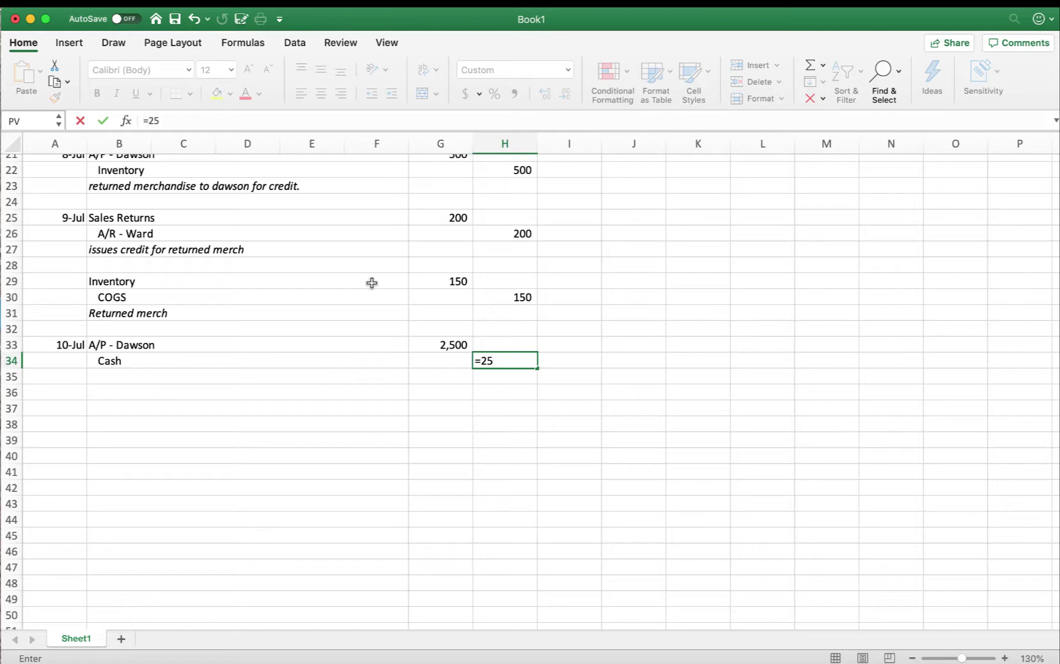
key(BackSpace)
key(BackSpace)
key(BackSpace)
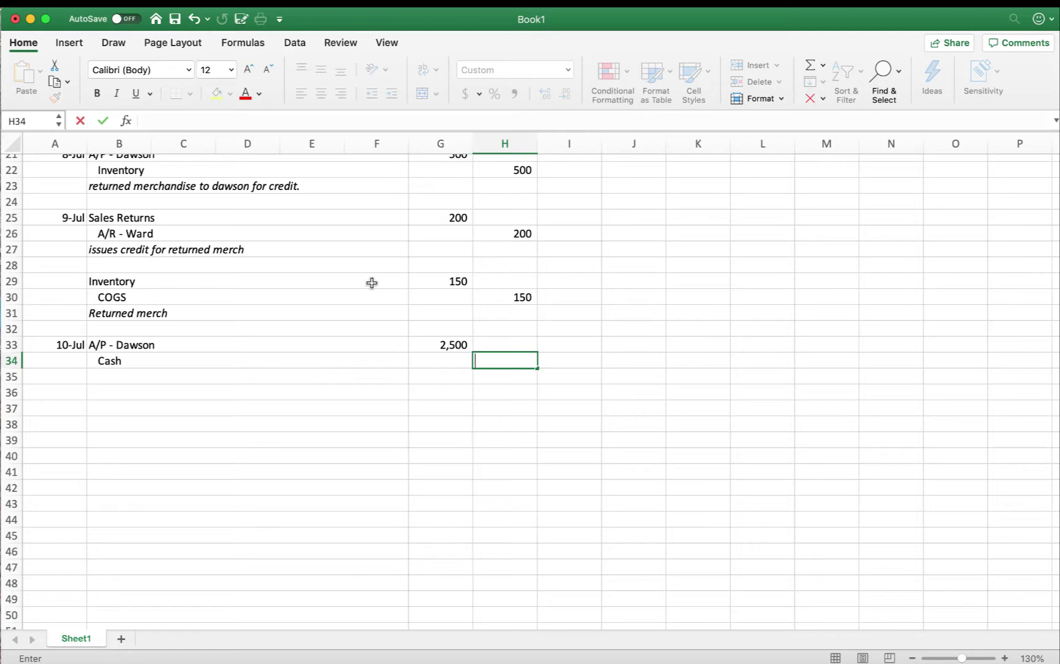
text(-2500)
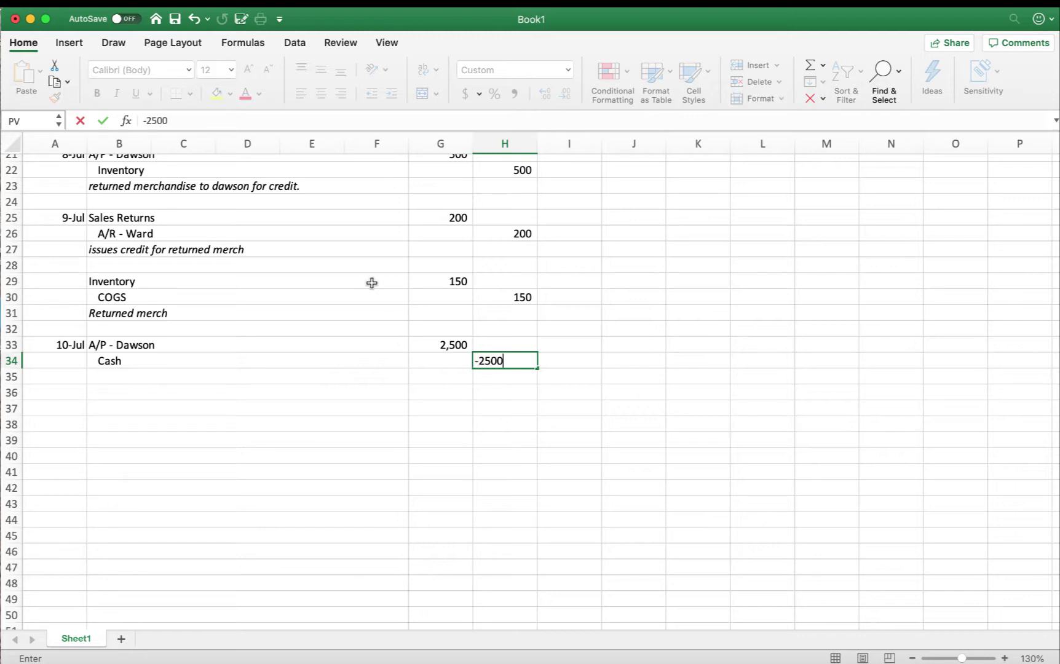
text(*.1)
key(Return)
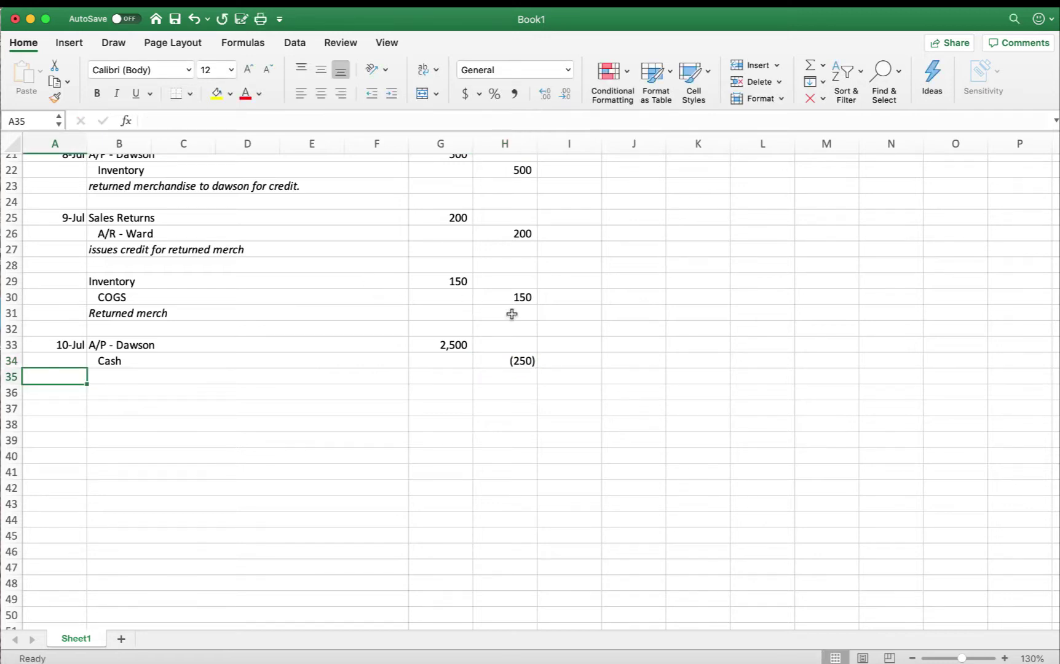
Step: Set the Cr amount for Cash in row 34 with the formula =2500-250
click(502, 360)
text(=)
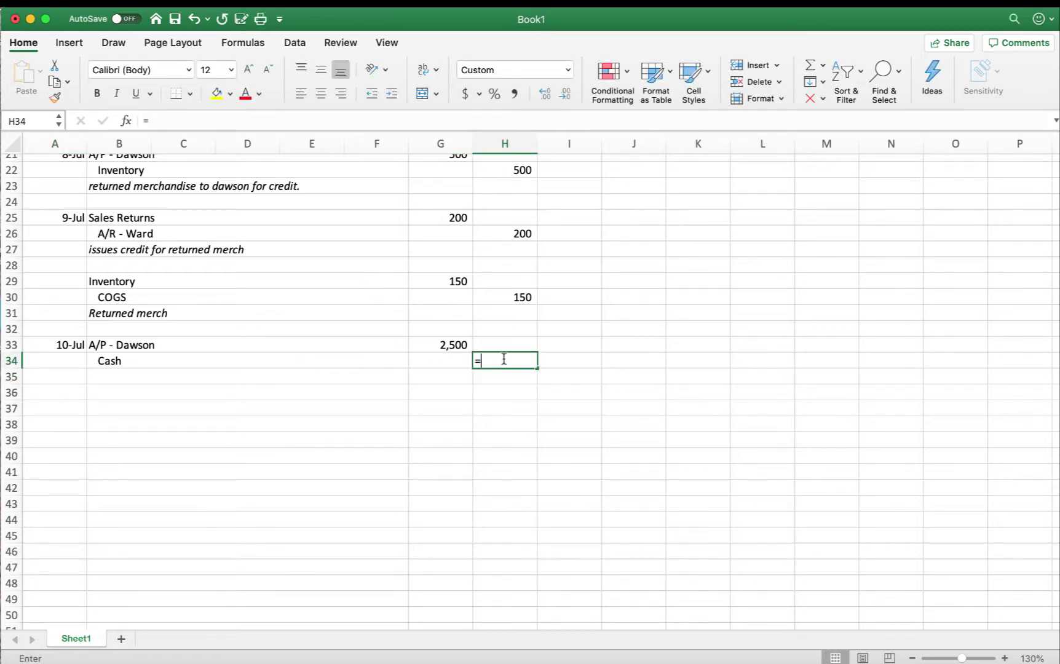
text(2500)
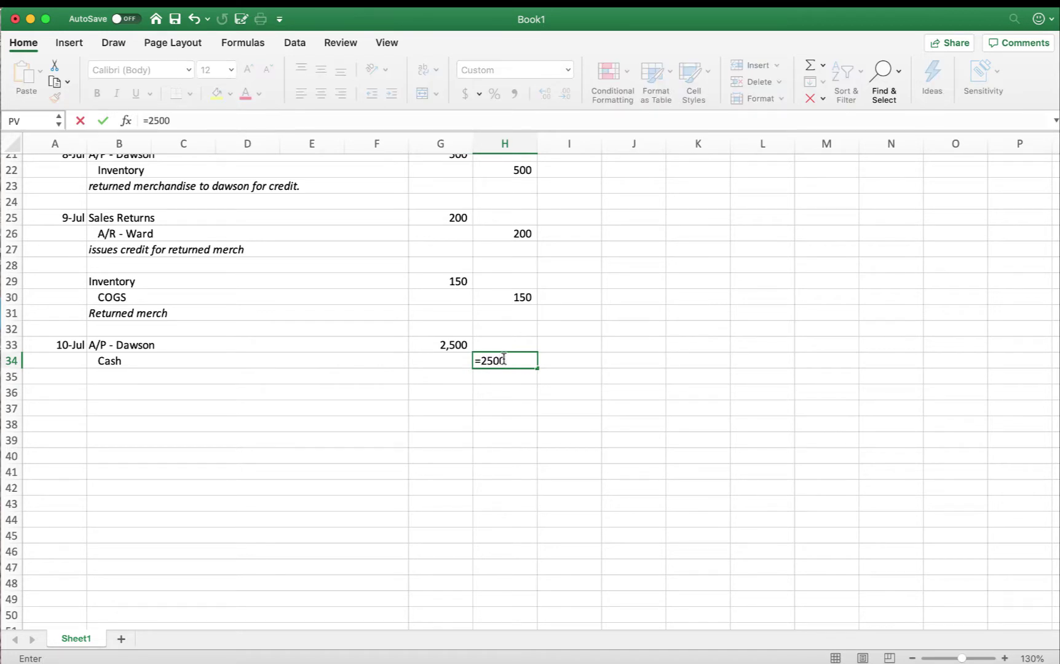
text(-250)
key(Return)
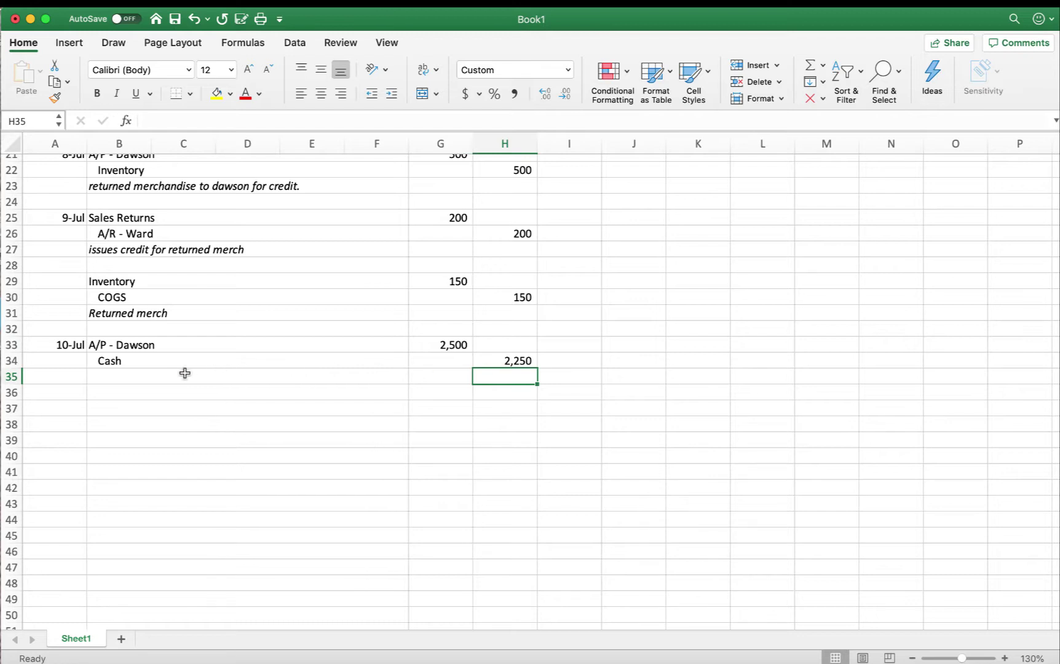
Step: Record a second credit line in row 35 with the indented account Inventory and the Cr formula =G33-H34
click(119, 374)
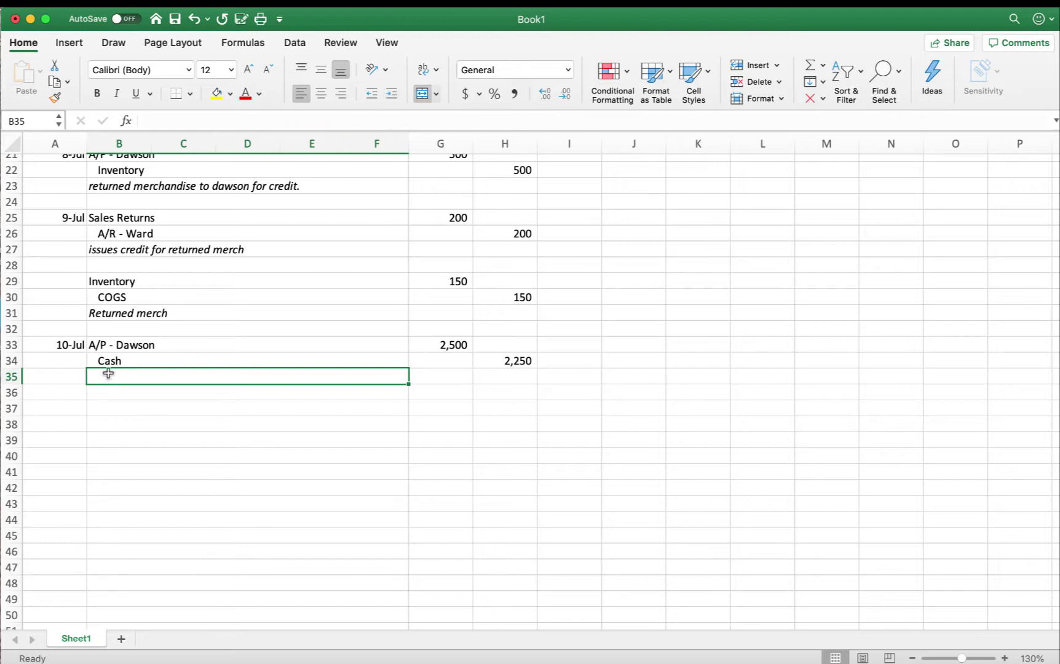
text(Inv)
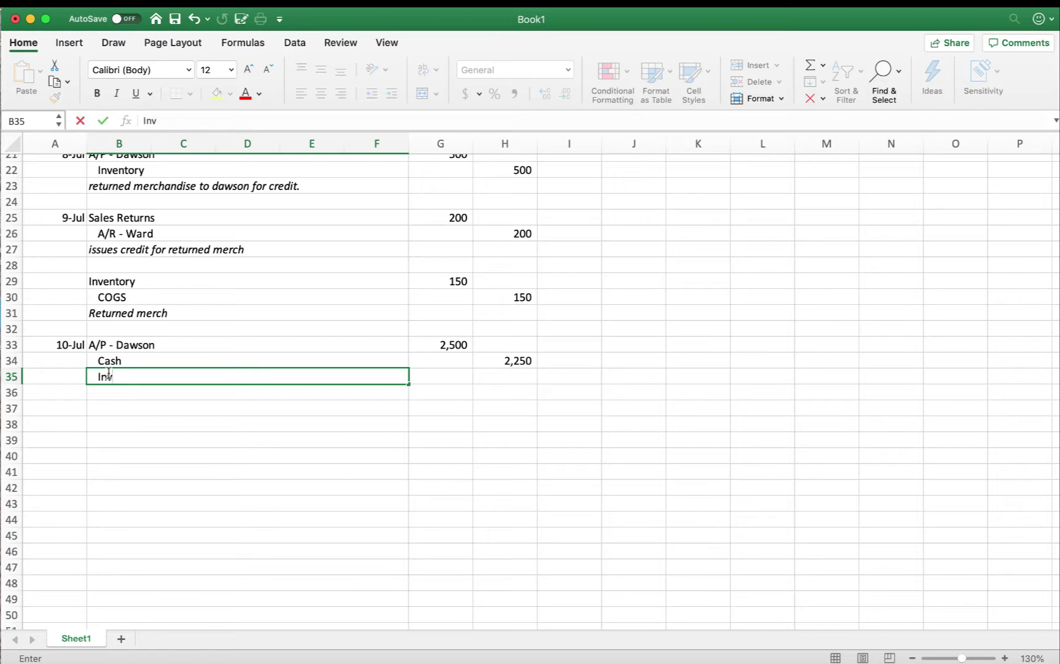
text(entory)
key(Tab)
key(Tab)
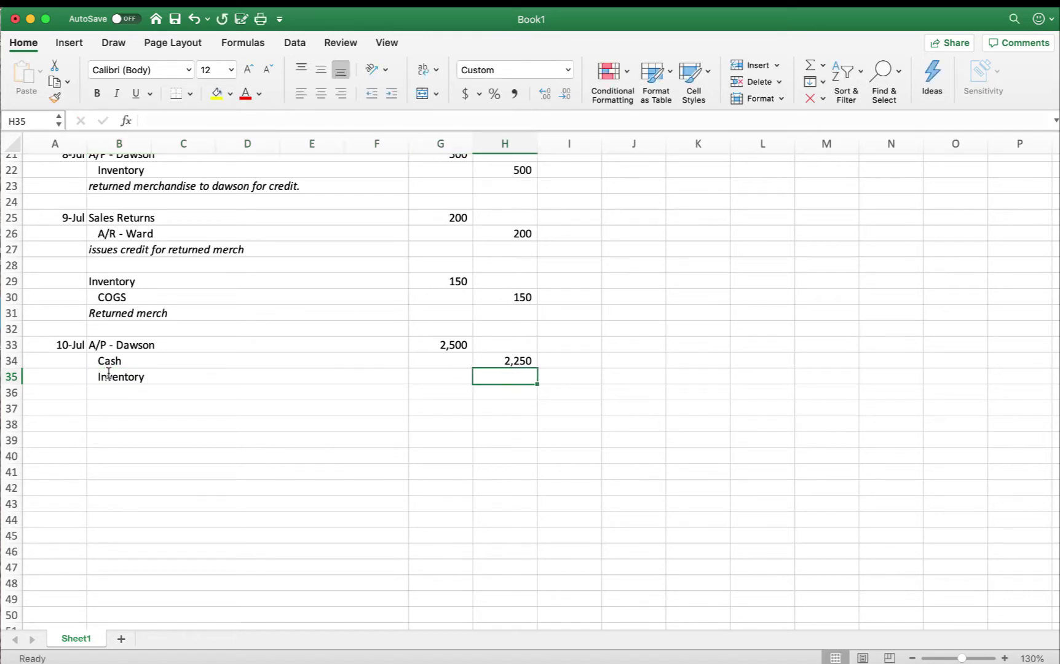
text(=)
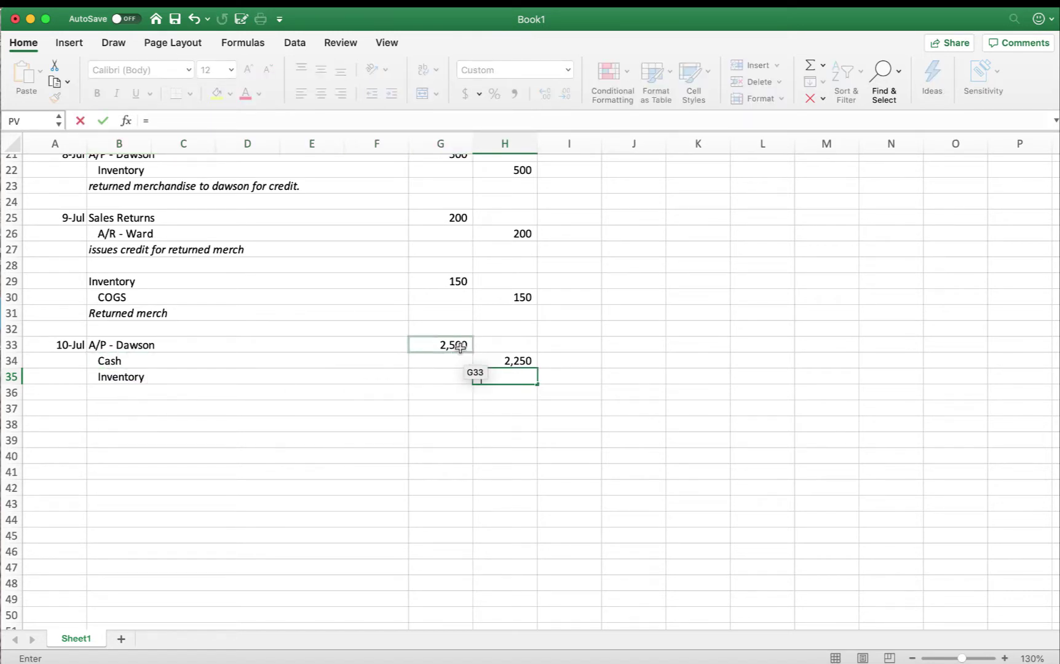
click(460, 347)
text(-)
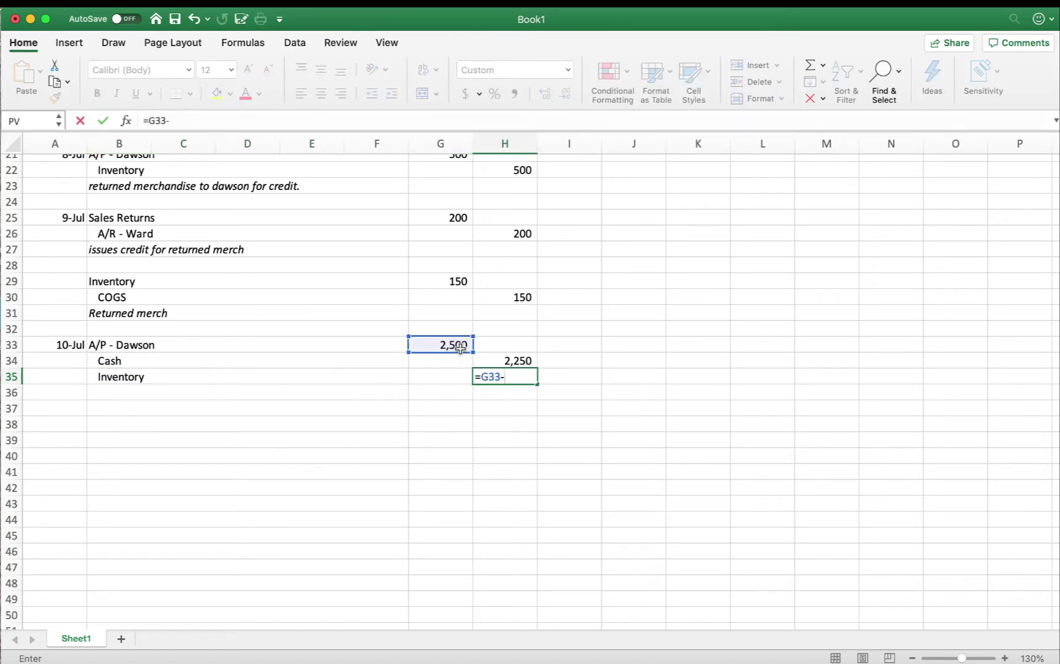
click(516, 361)
key(Return)
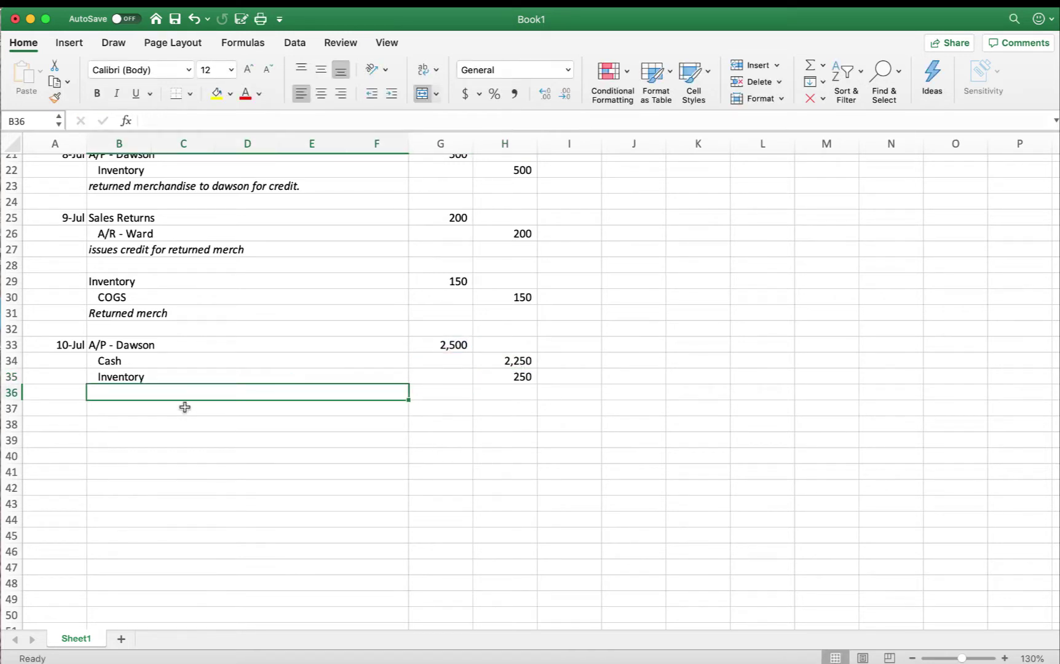
Step: Add the italic explanation "Pd Dawson" in the account column of row 36
click(66, 413)
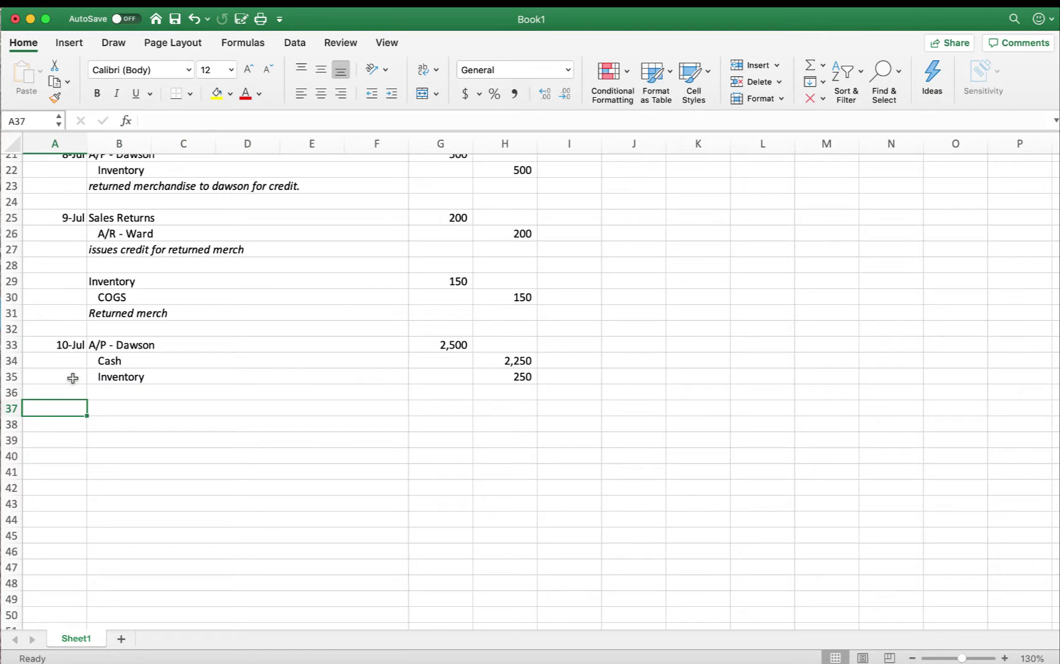
click(99, 391)
click(116, 93)
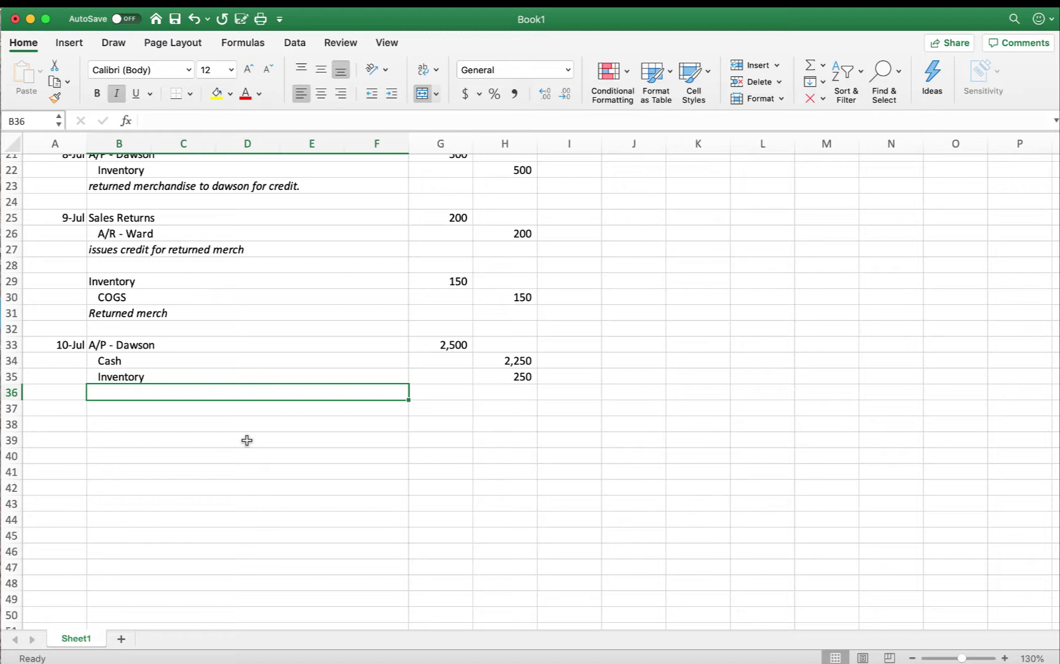
text(Pay)
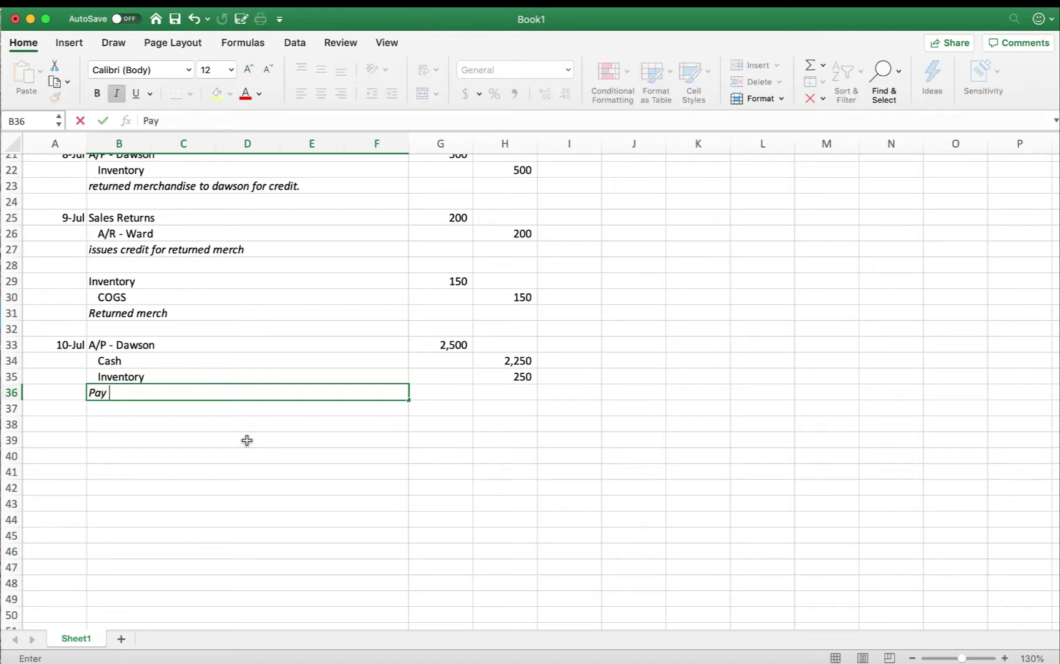
key(BackSpace)
key(BackSpace)
key(BackSpace)
text(d Dawsone)
key(BackSpace)
key(Return)
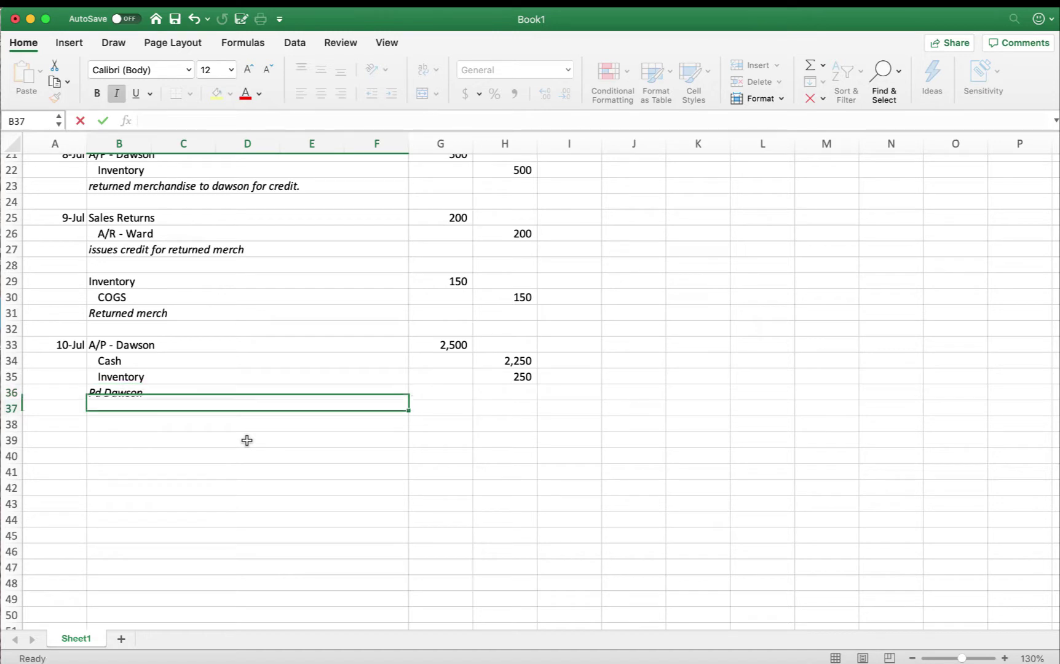
Step: Record the debit line in row 38 with date 7/10, account Inventory and a Dr. amount of 2600
click(53, 429)
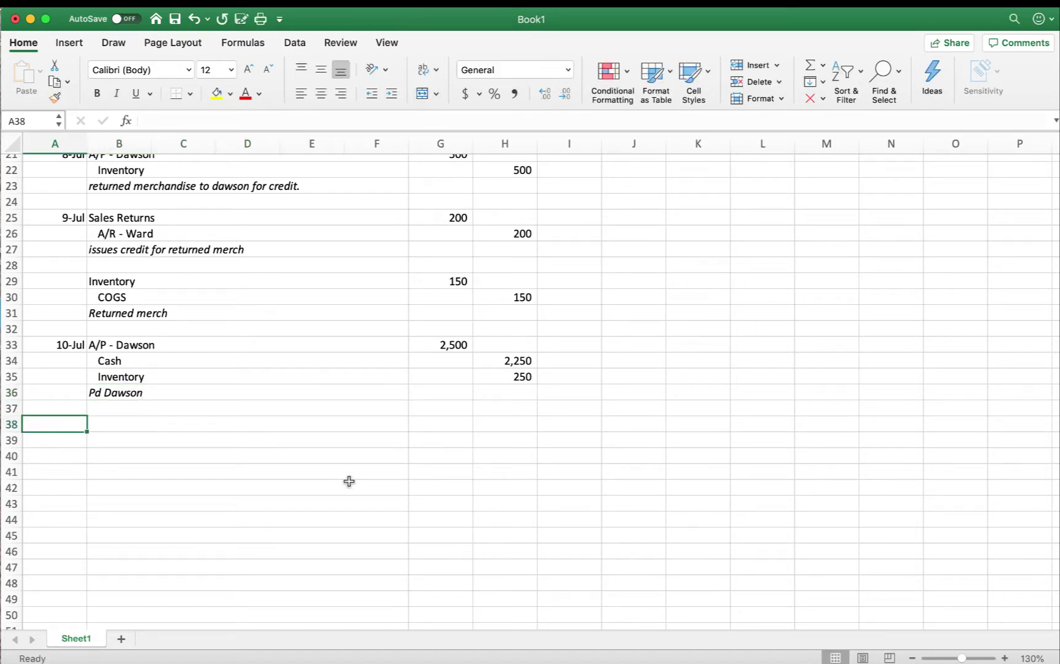
text(7/10)
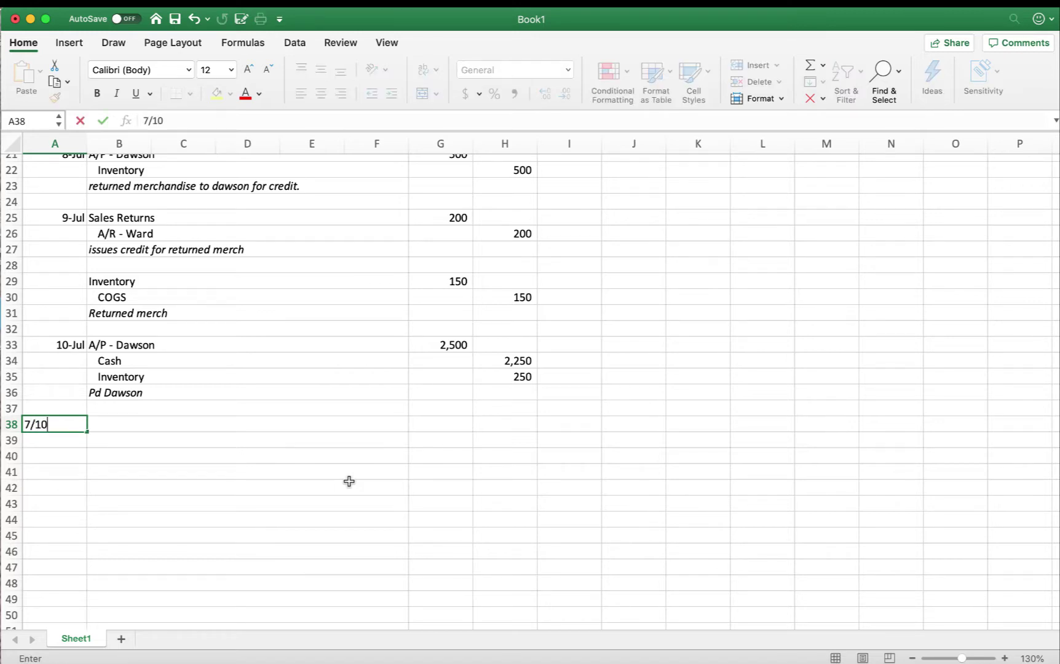
key(Tab)
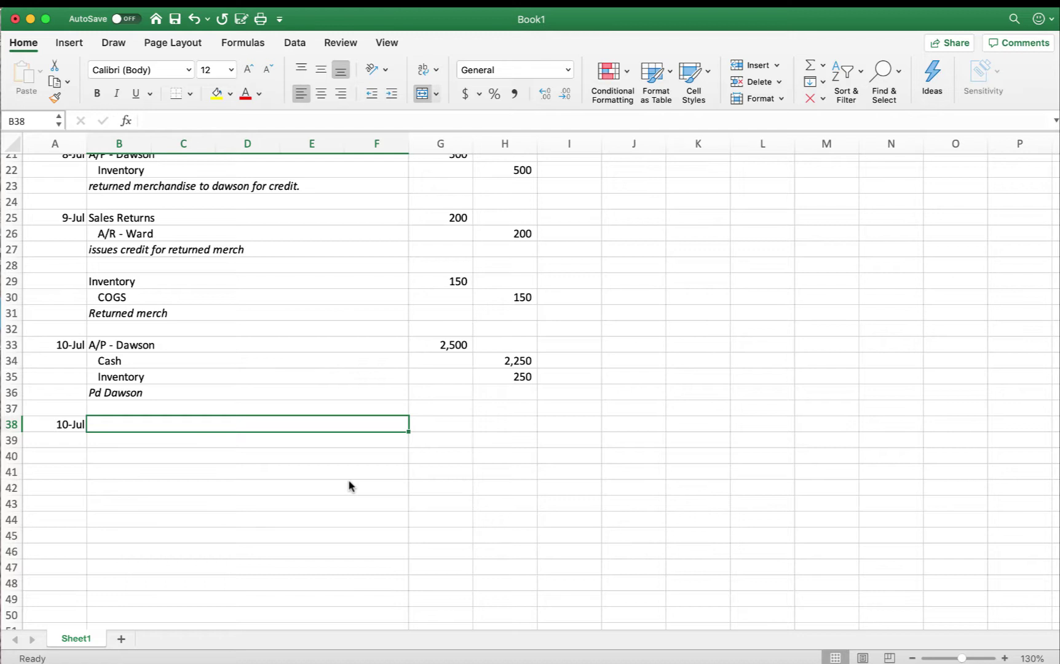
text(Inv)
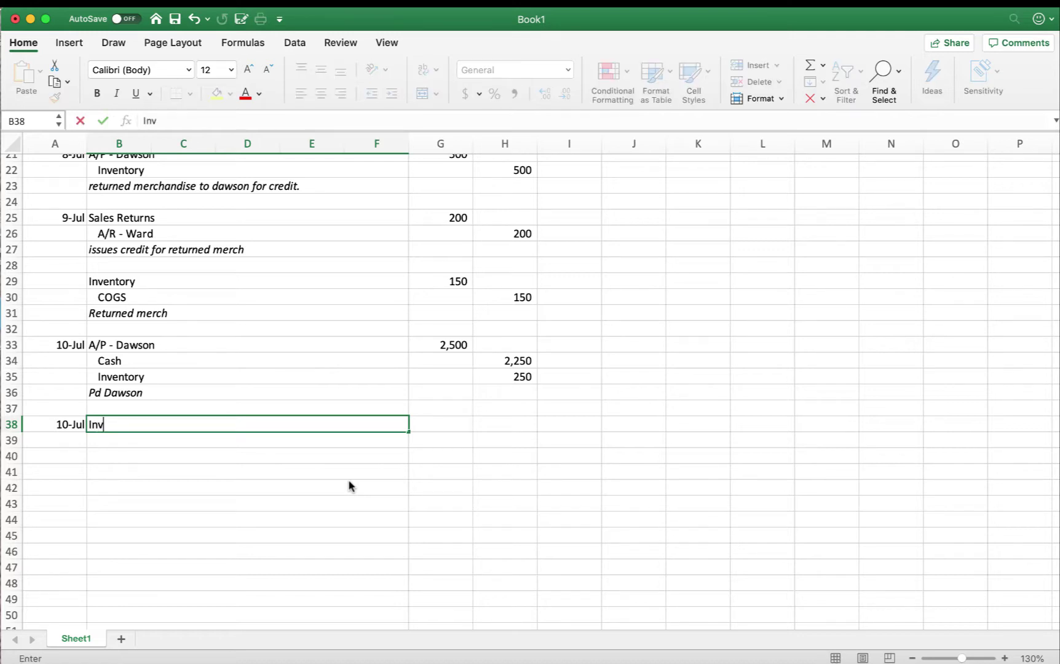
text(entory)
key(Tab)
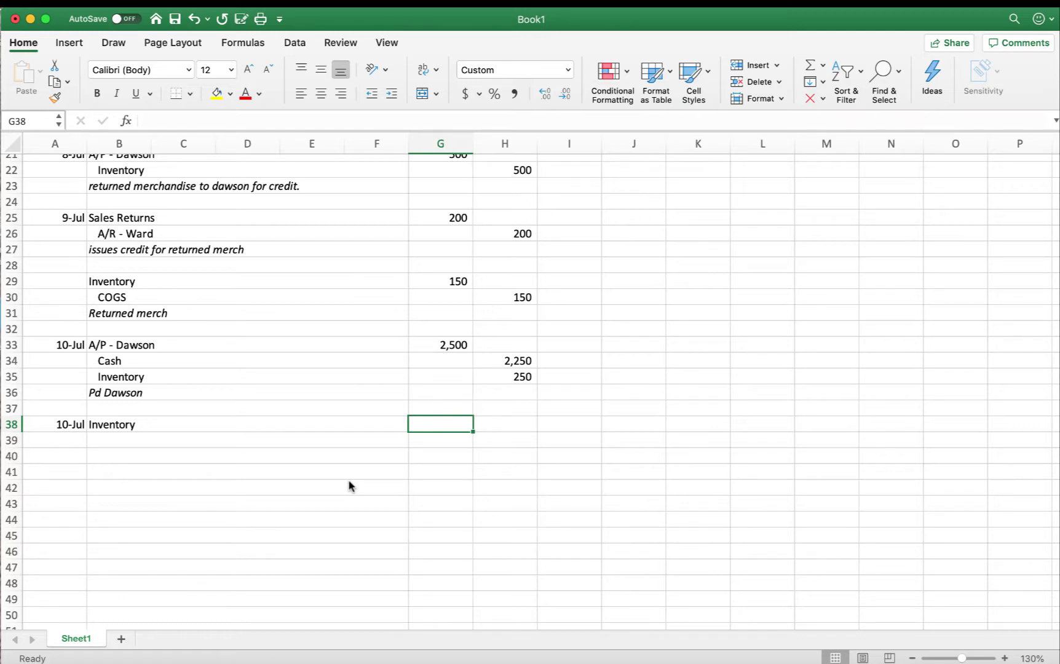
text(2600)
key(Return)
Step: Record the credit line in row 39 with the indented account A/P - Dorn and a Cr amount of 2600
key(Tab)
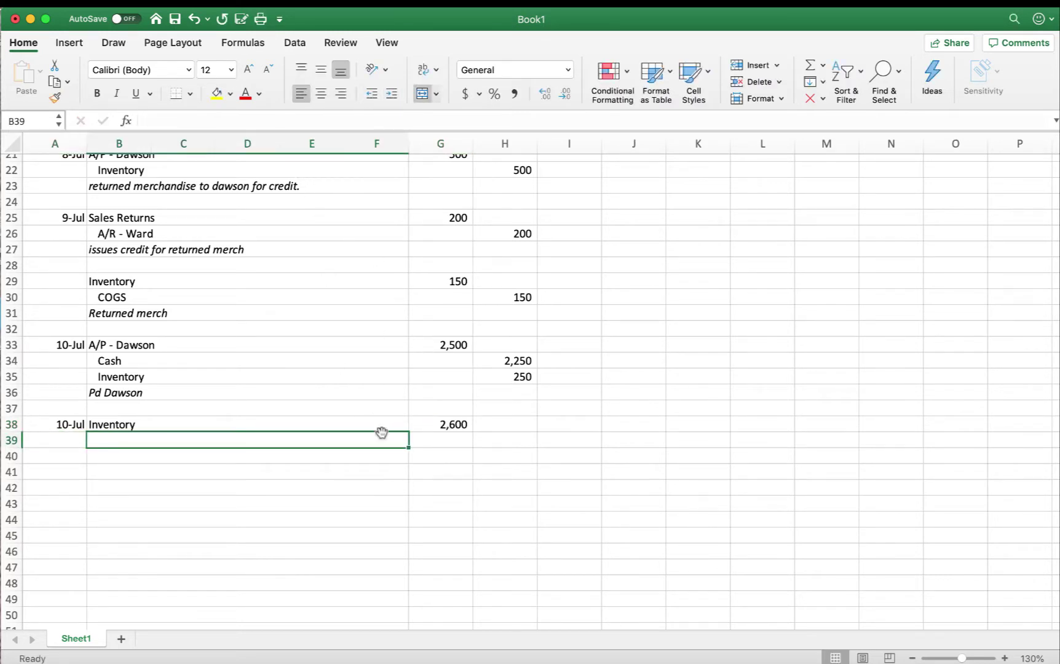
text(A/P )
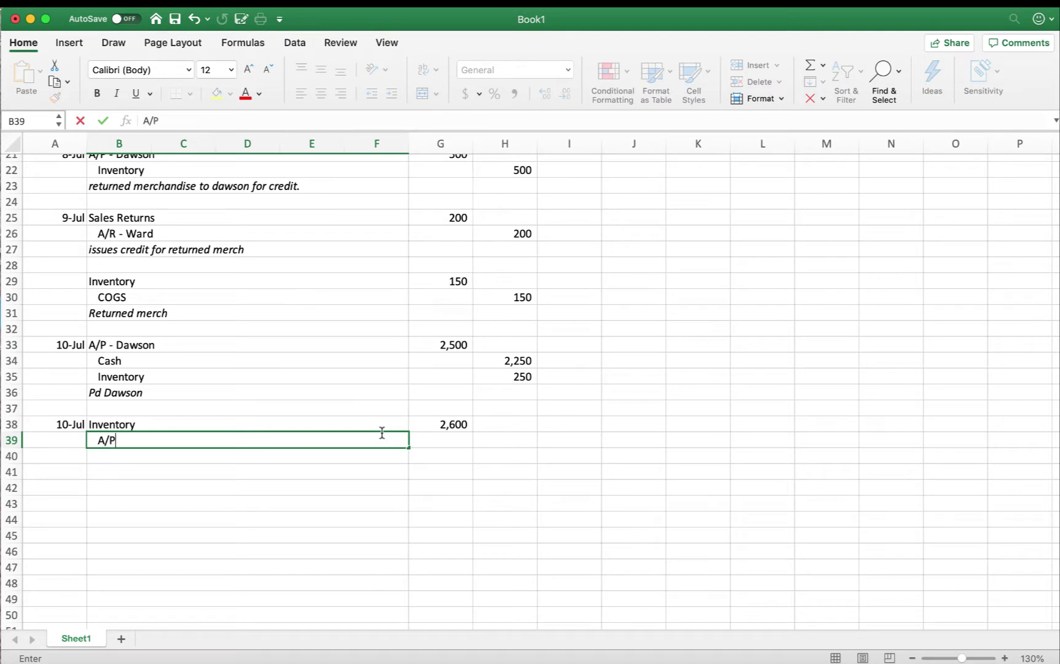
text(- Dorn)
key(Tab)
key(Tab)
text(2600)
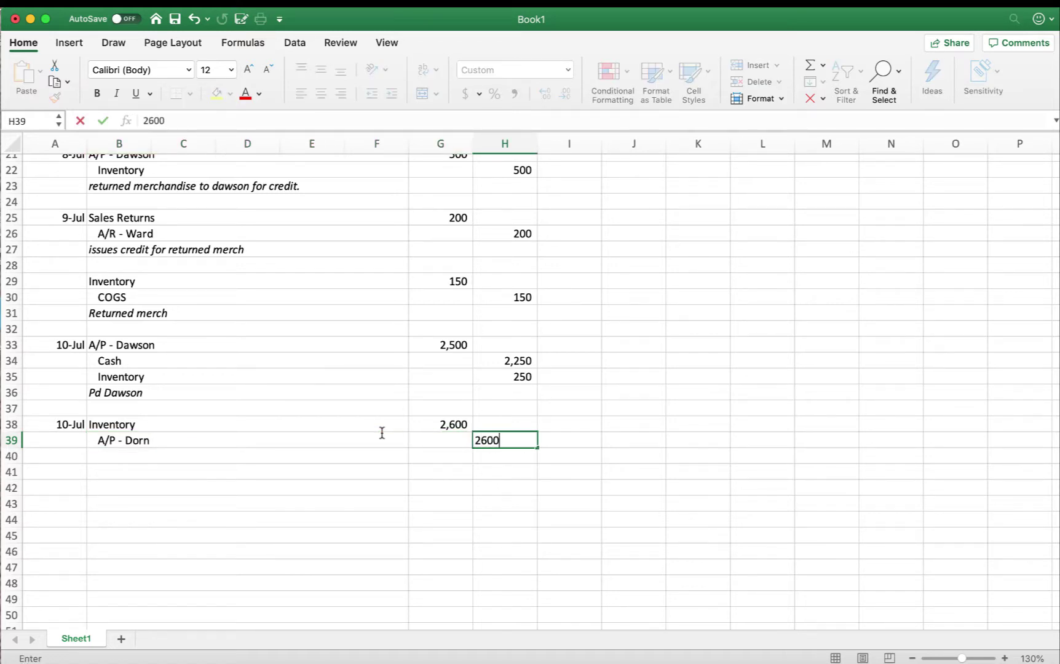
key(Return)
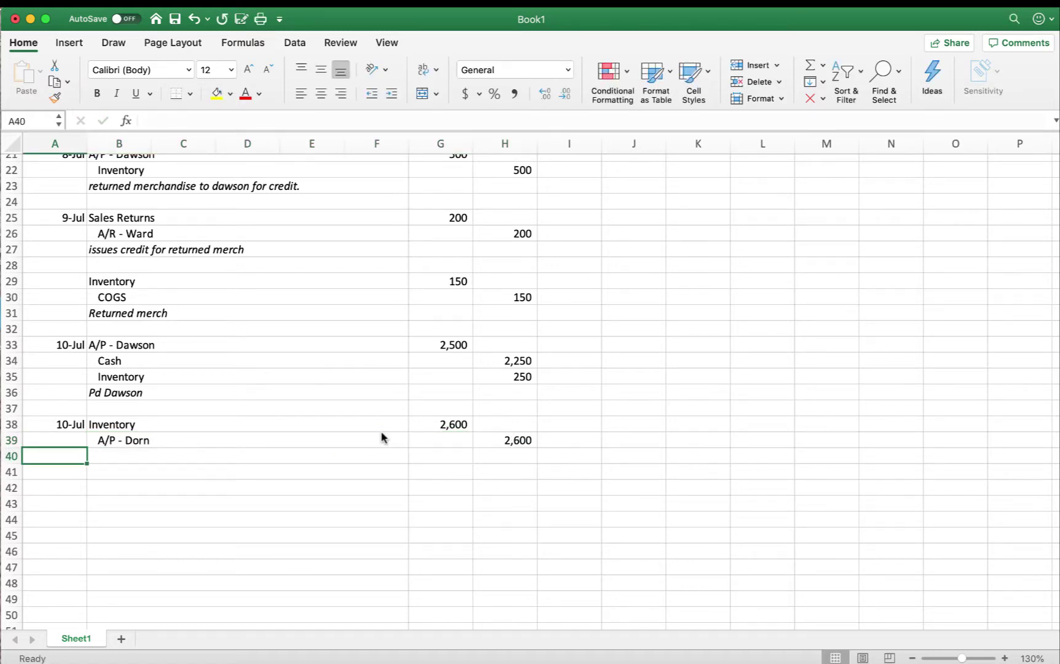
Step: Add the italic explanation "Bot merch 2/10, n/30" in the account column of row 40
key(Tab)
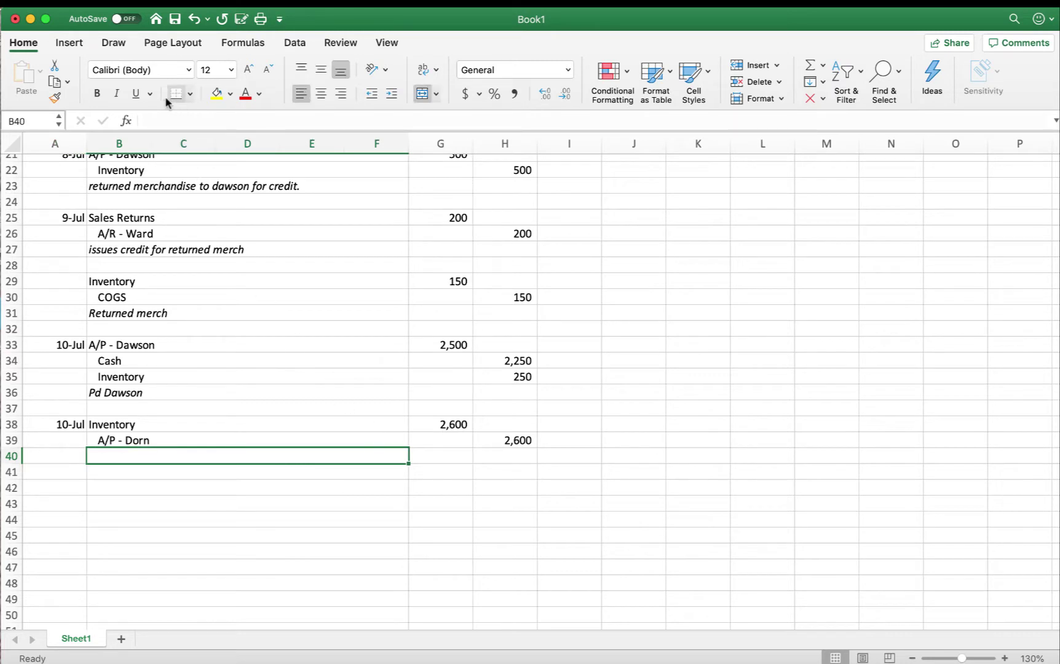
click(116, 93)
text(Bo)
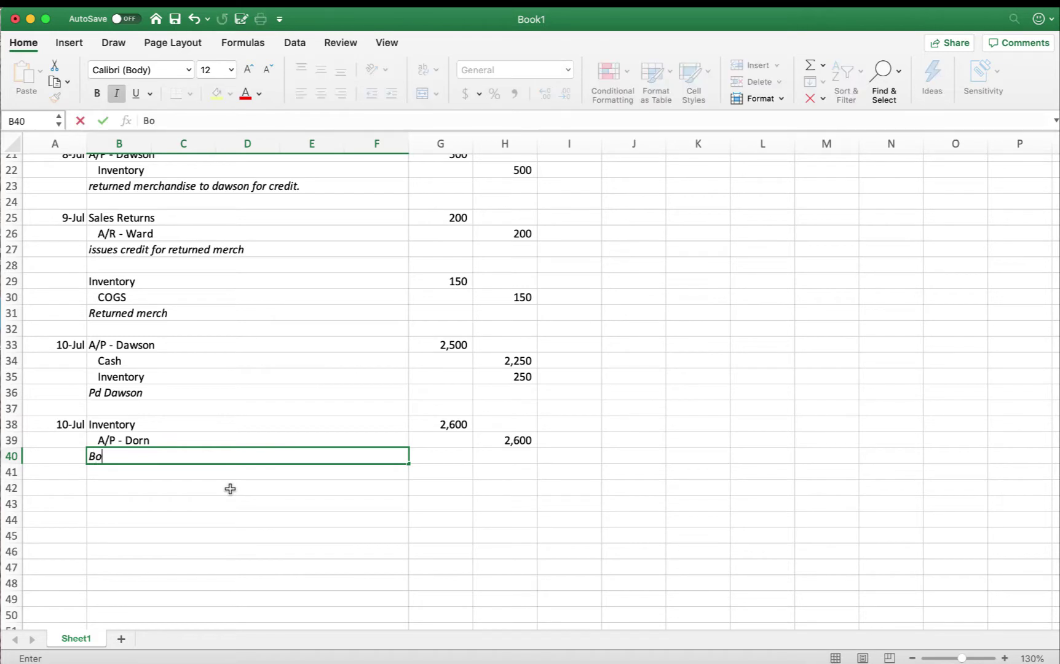
text(t merch 2/10)
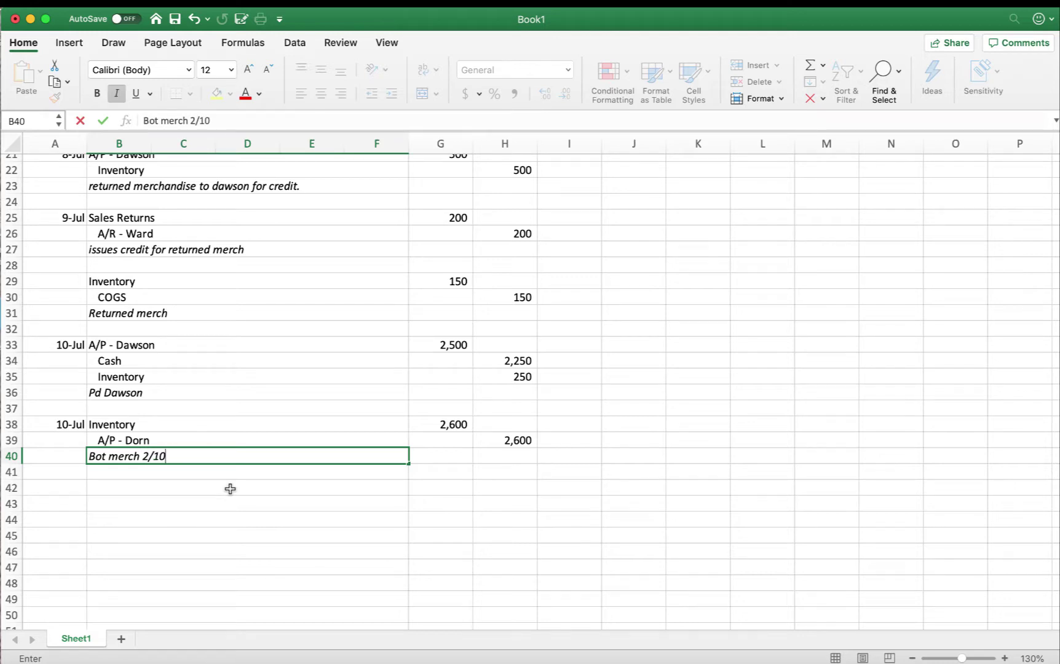
text(, n/30)
key(Return)
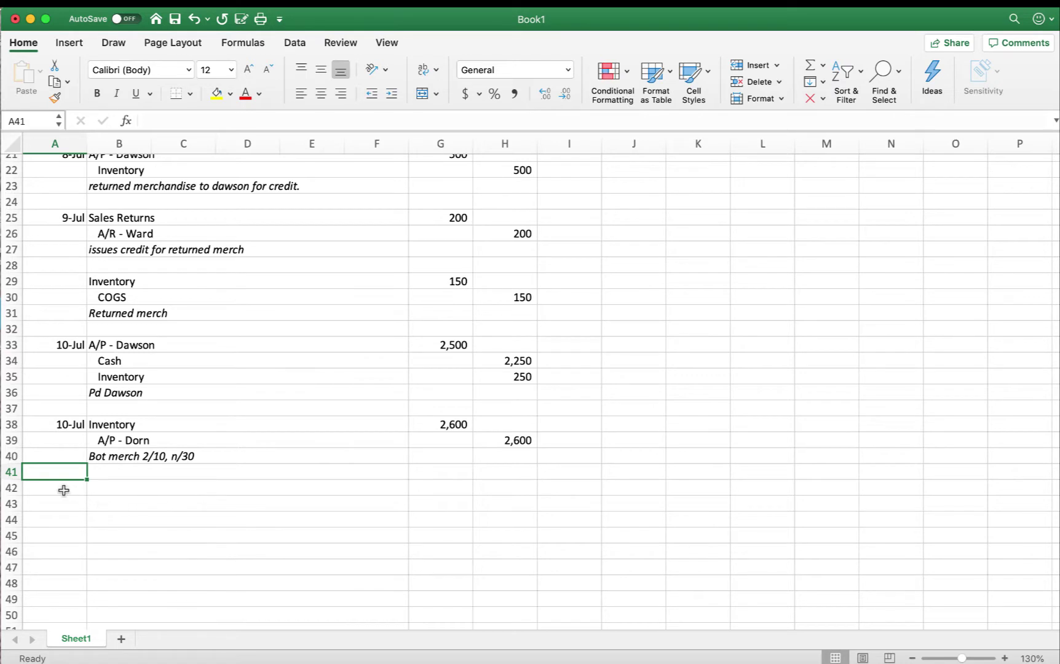
Step: Record the debit line in row 42 with date 7/11, account Inventory and a Dr. amount of 150
click(60, 490)
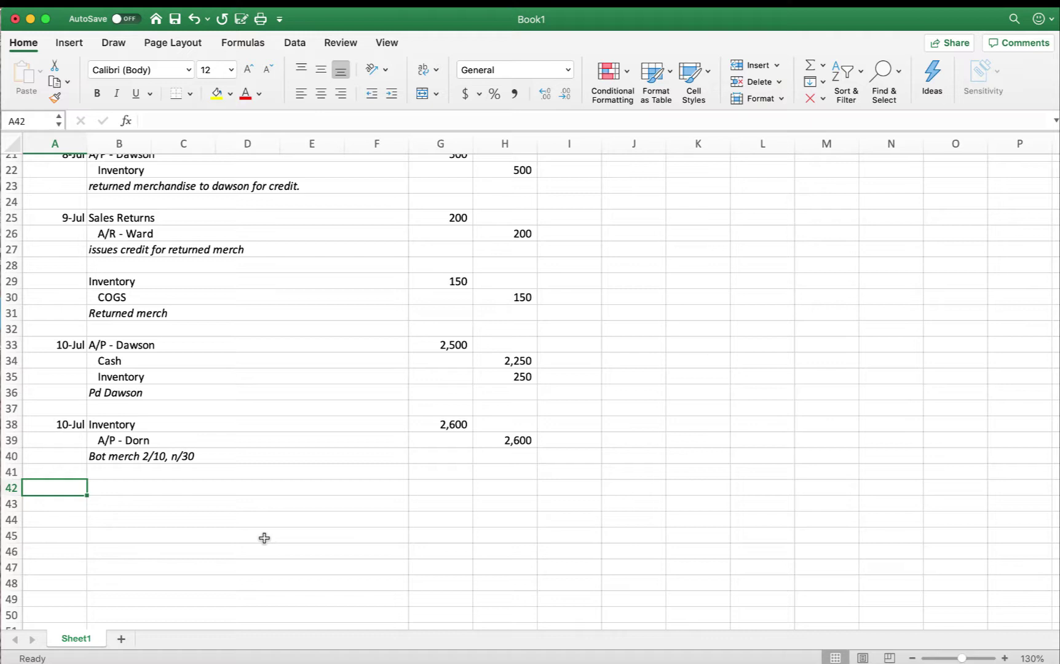
text(7/11)
key(Tab)
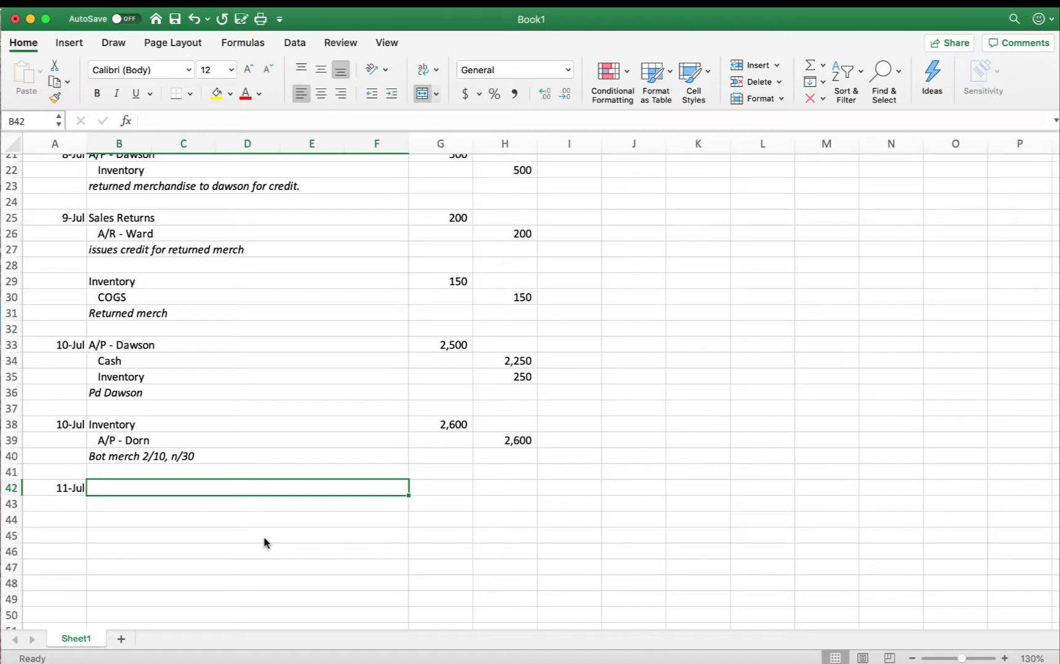
text(Inv)
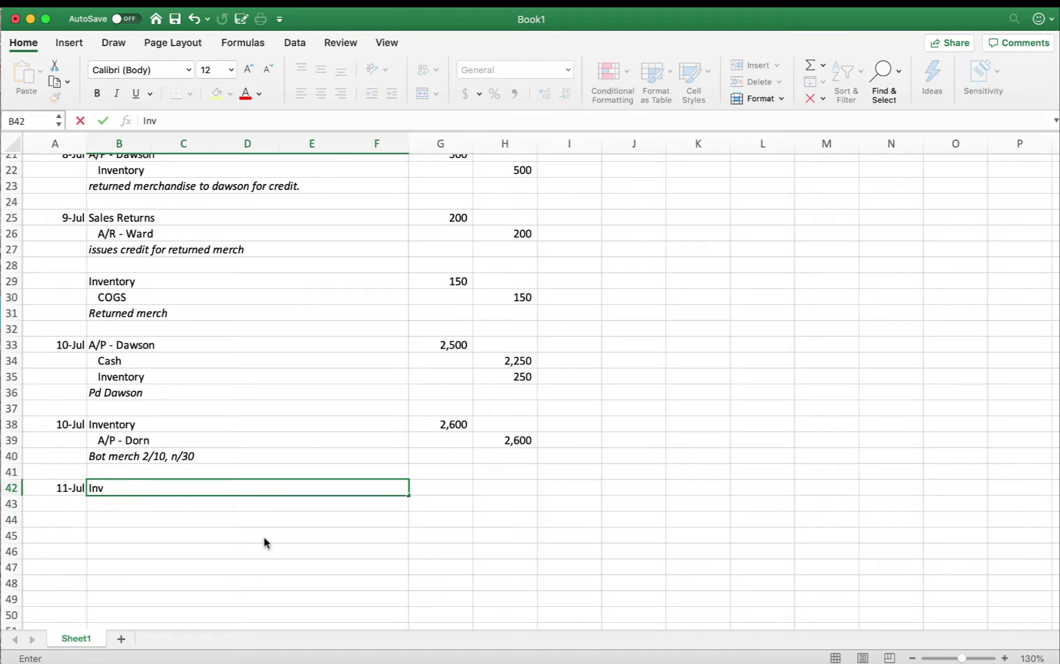
text(entory)
key(Tab)
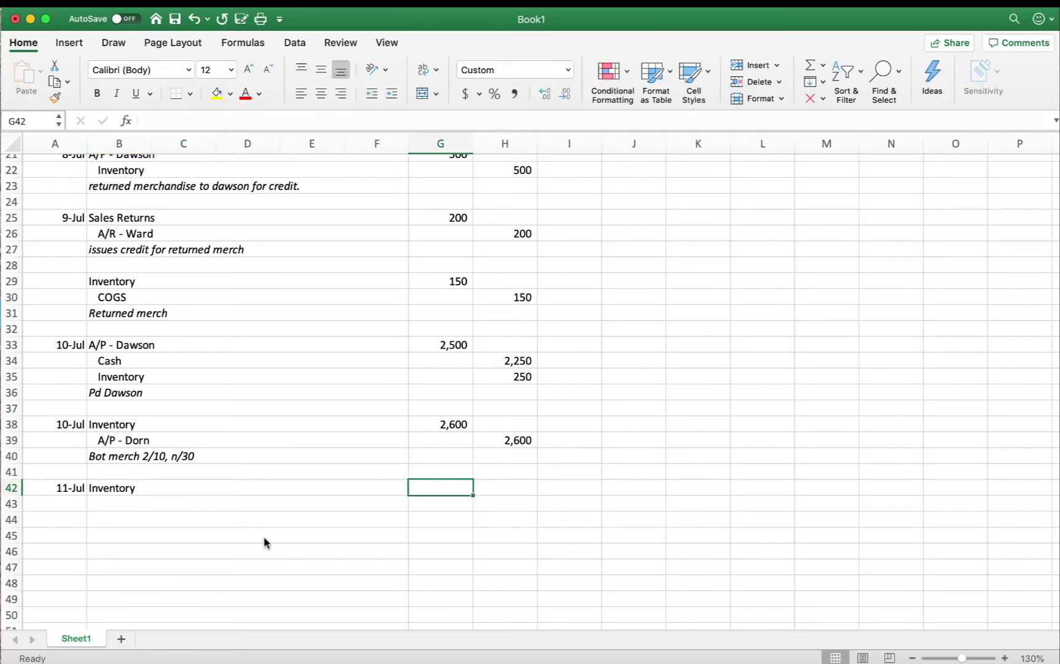
text(150)
key(Tab)
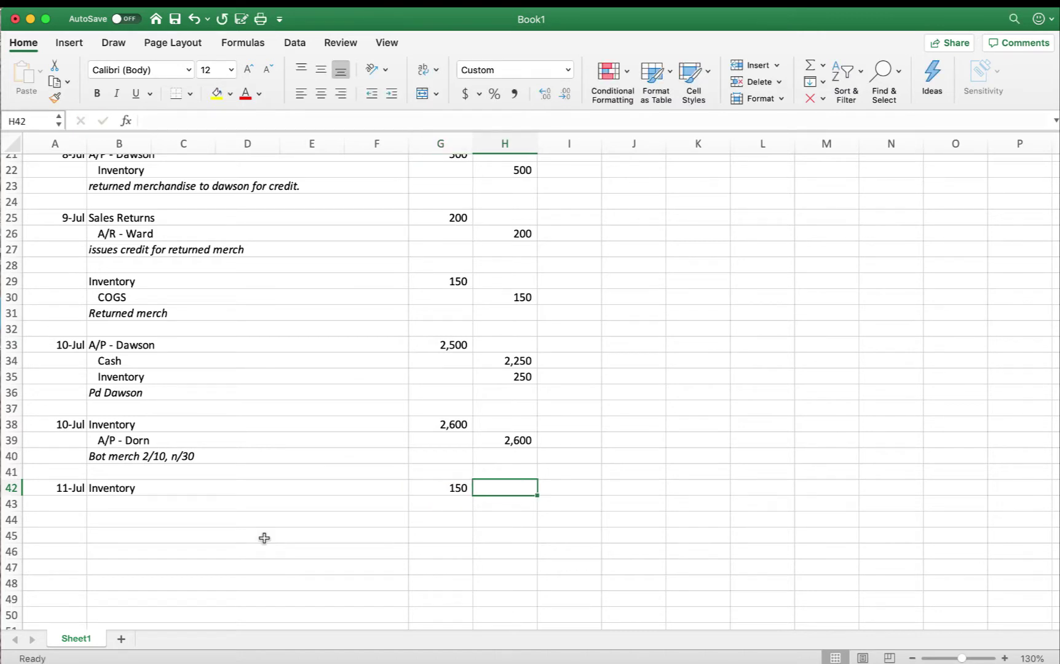
Step: Record the credit line in row 43 with the indented account Cash and a Cr amount of 150
click(140, 503)
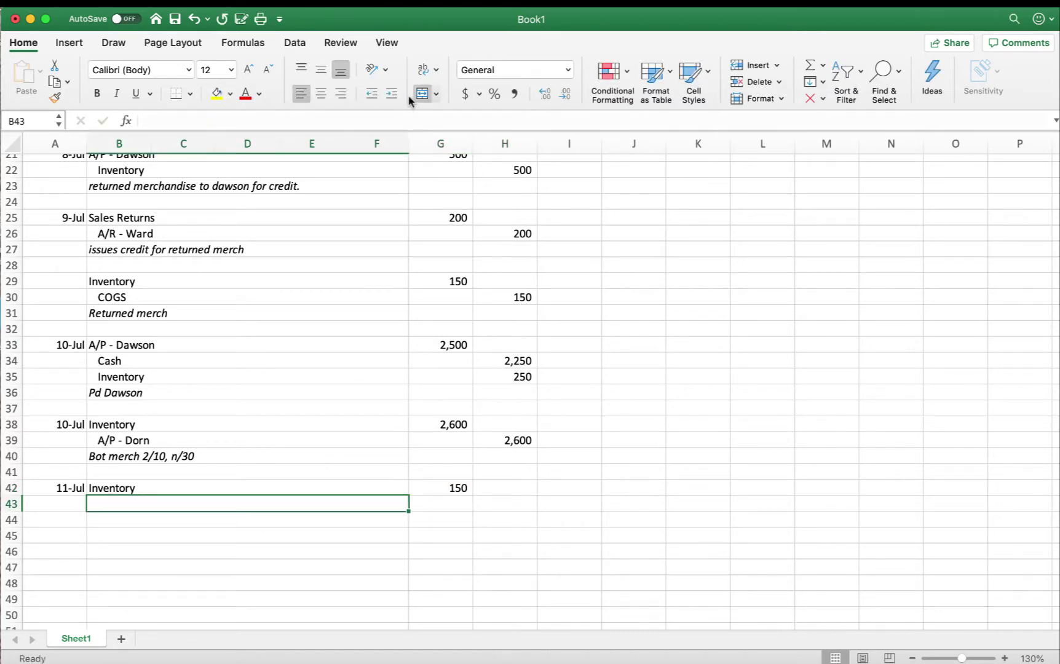
click(391, 93)
text(Cash)
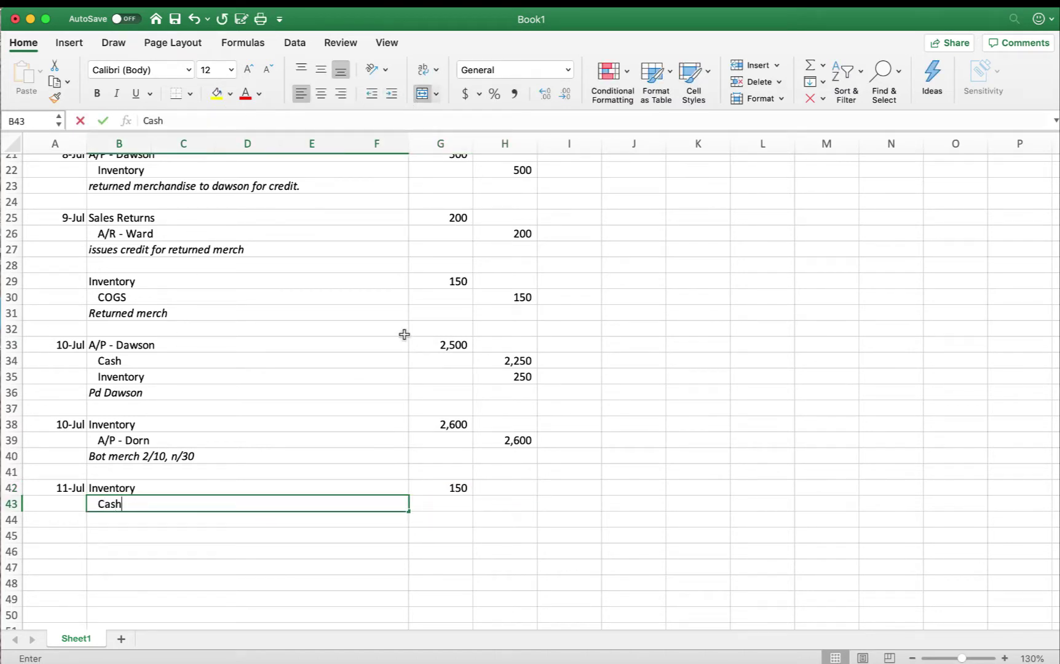
key(Tab)
key(Tab)
text(150)
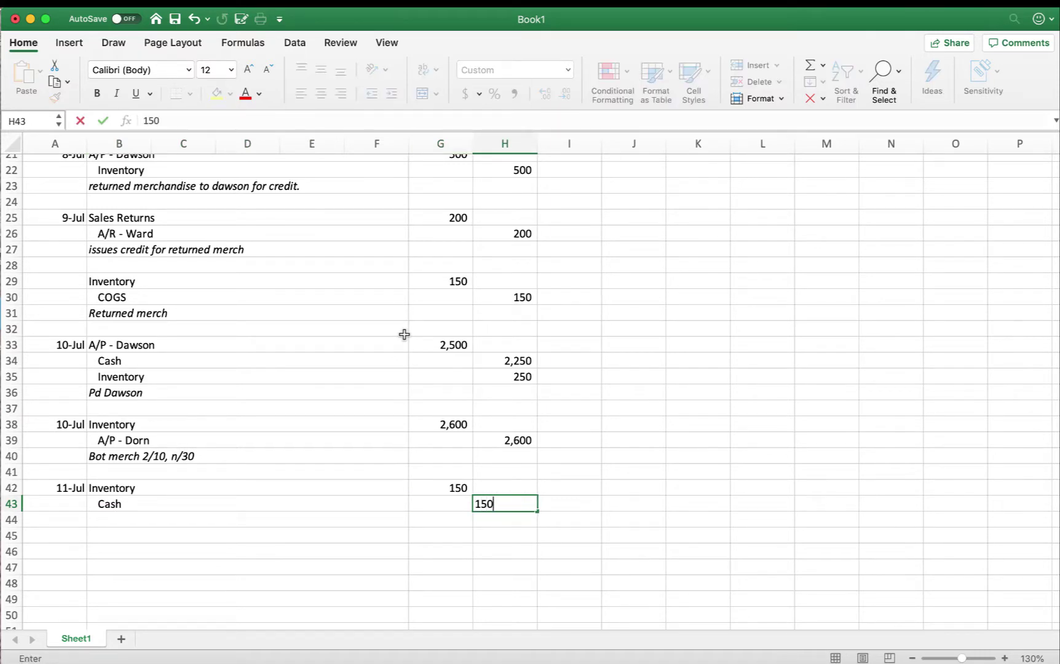
key(Return)
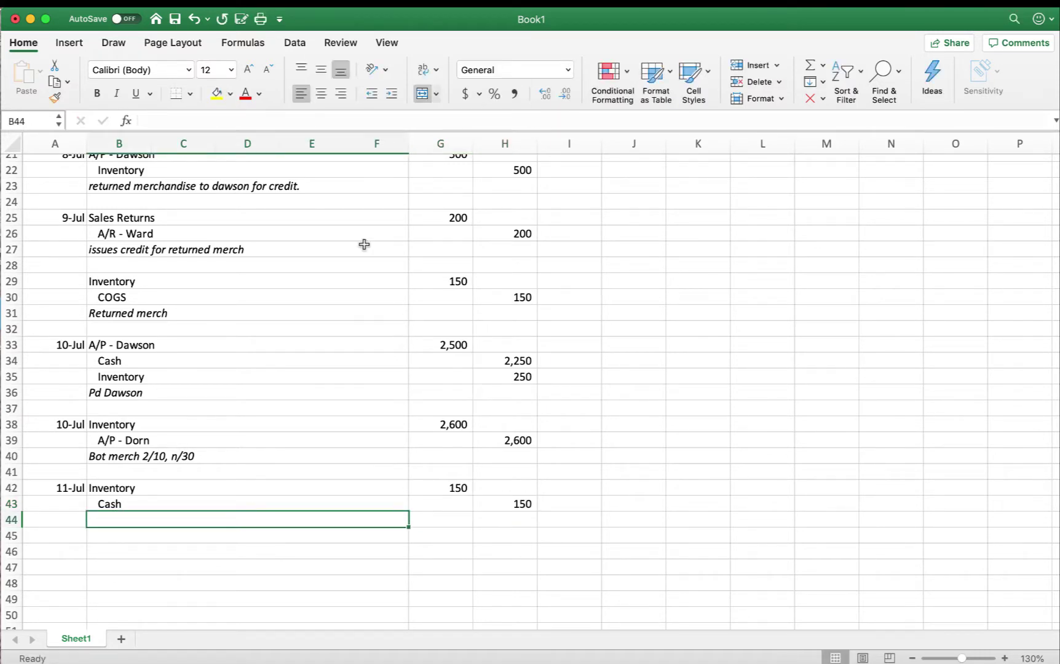
Step: Add the italic explanation "pd shipping for Dorn order." in the account column of row 44
click(118, 94)
text(pd)
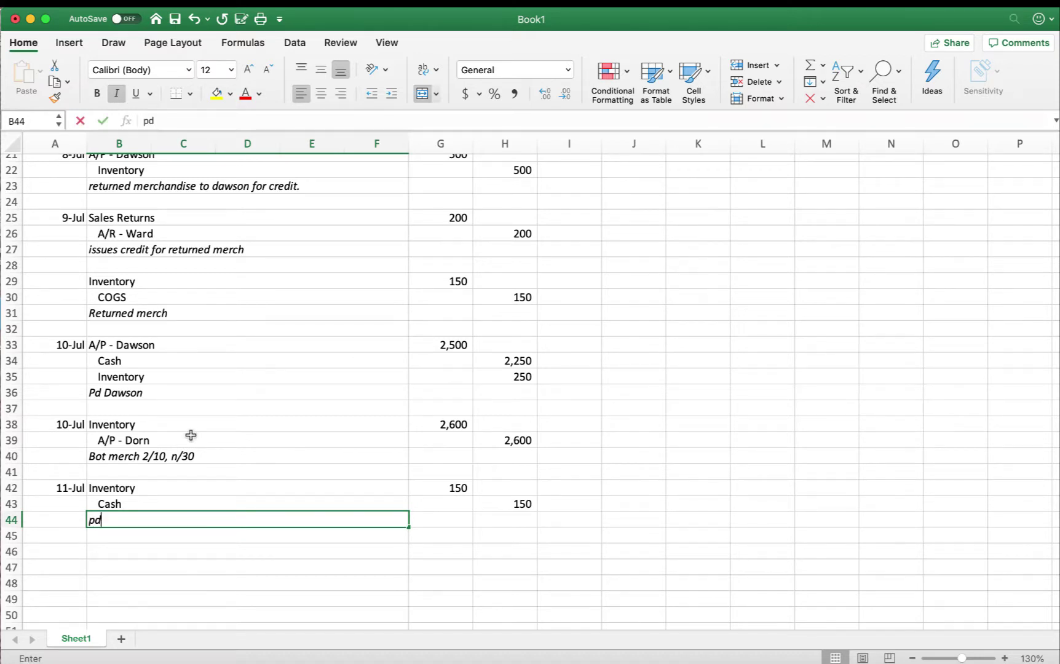
text( shippin)
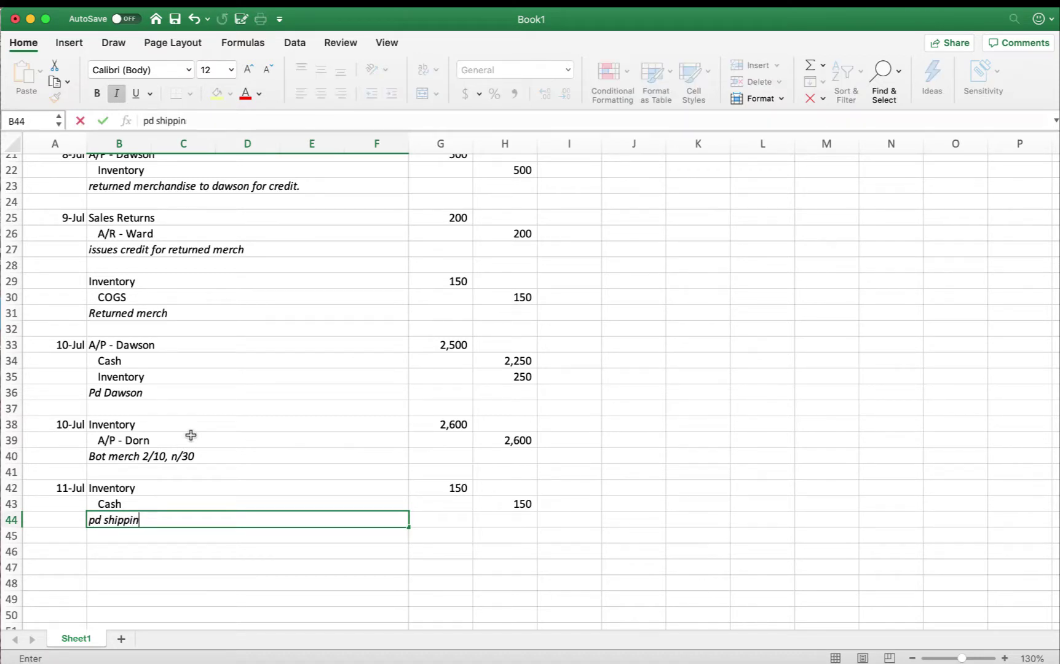
text(g for Doon)
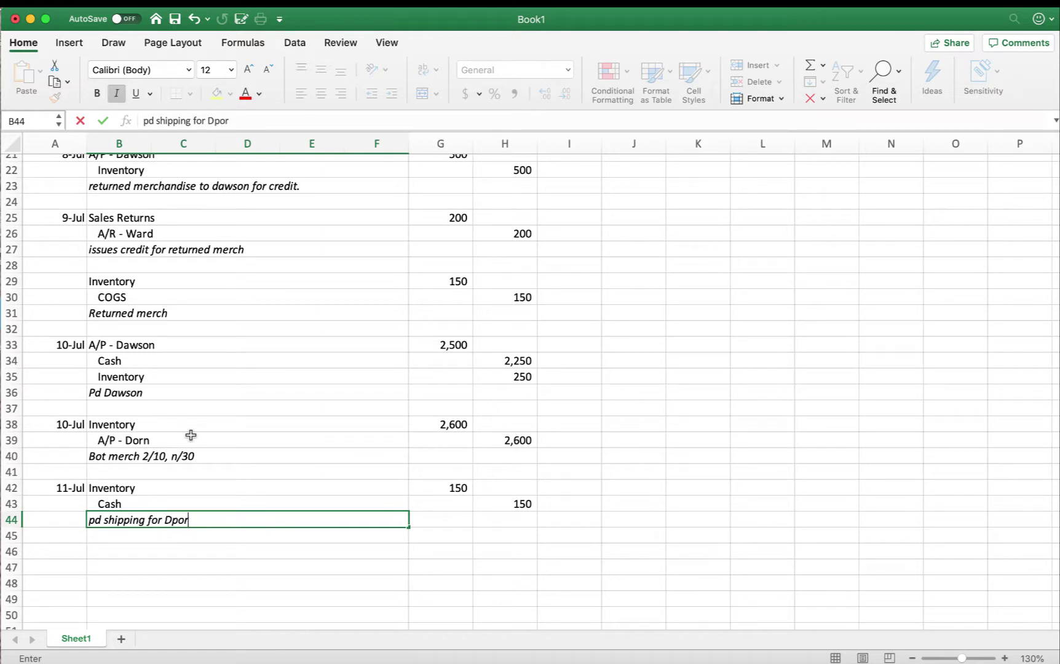
key(BackSpace)
key(BackSpace)
key(BackSpace)
text(orn order.)
key(Return)
key(Return)
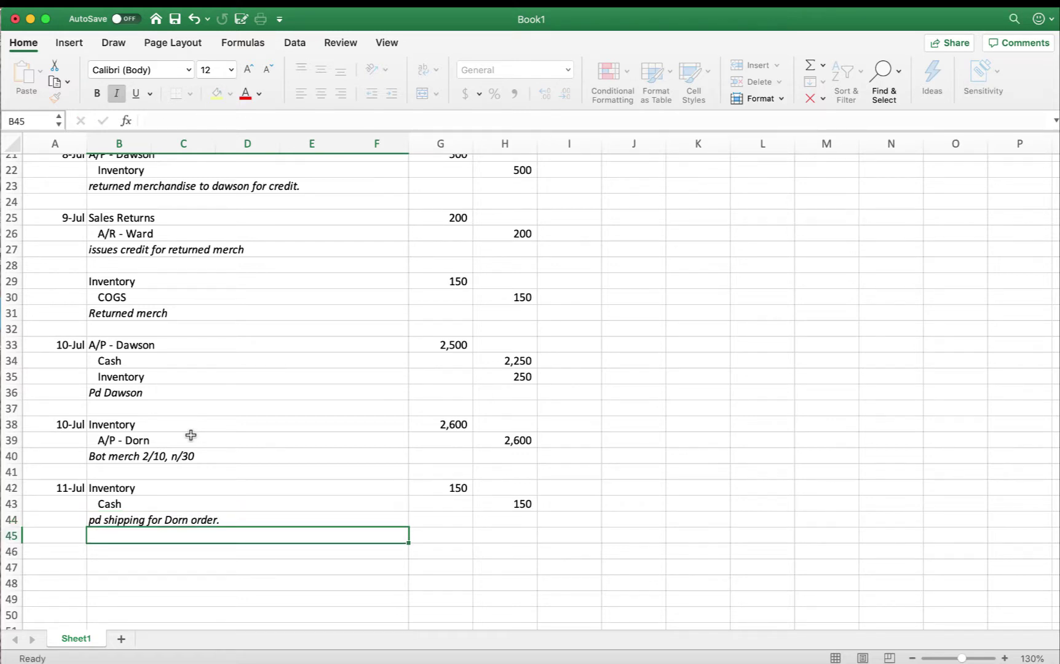
Step: Enter the unindented debit accounts Cash in row 46 and Sales Discount in row 47 of the account column
scroll(191, 435, down, 6)
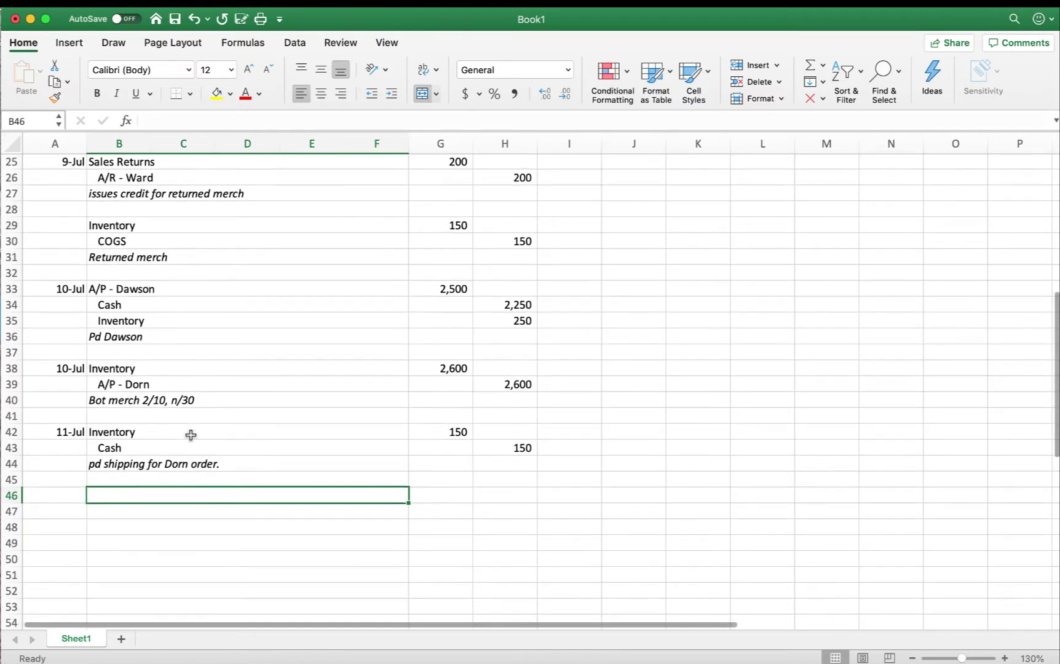
scroll(191, 435, down, 2)
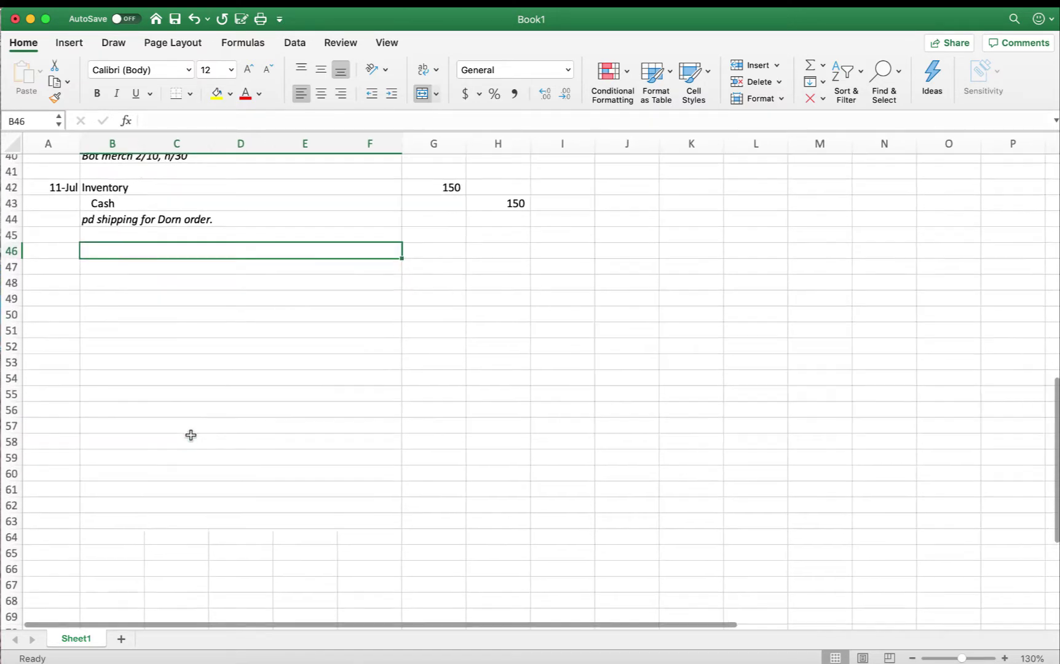
click(59, 244)
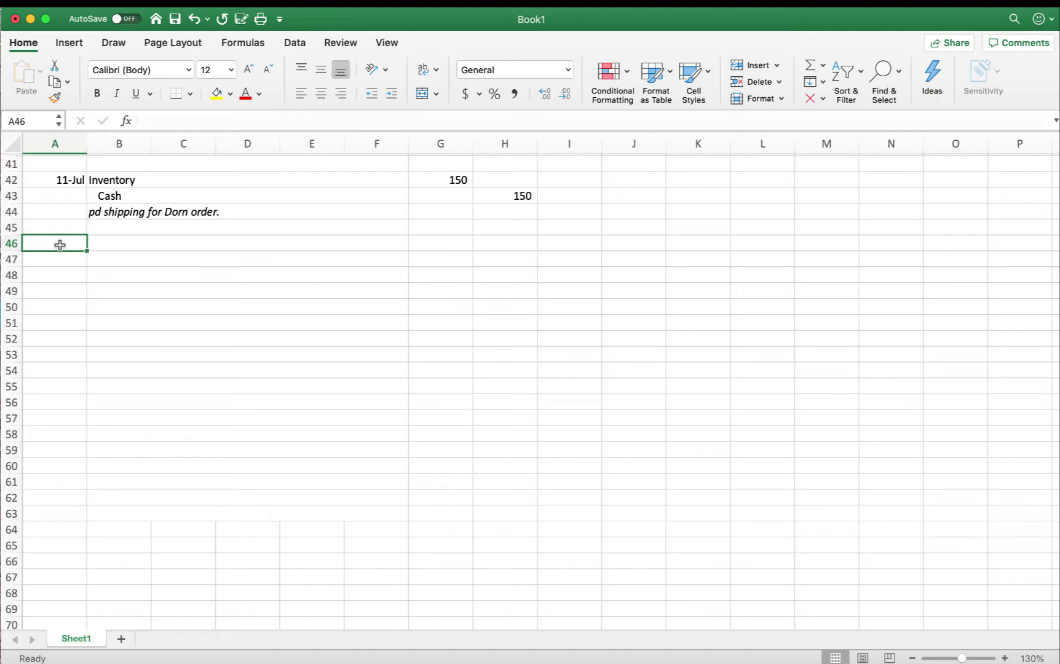
scroll(187, 277, up, 10)
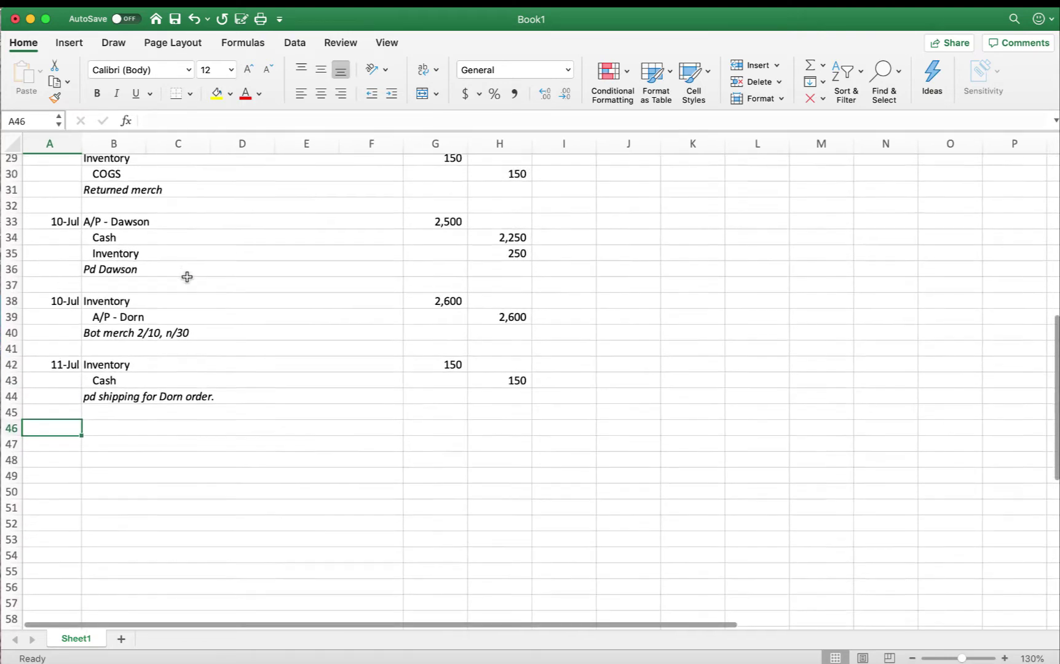
scroll(187, 276, up, 4)
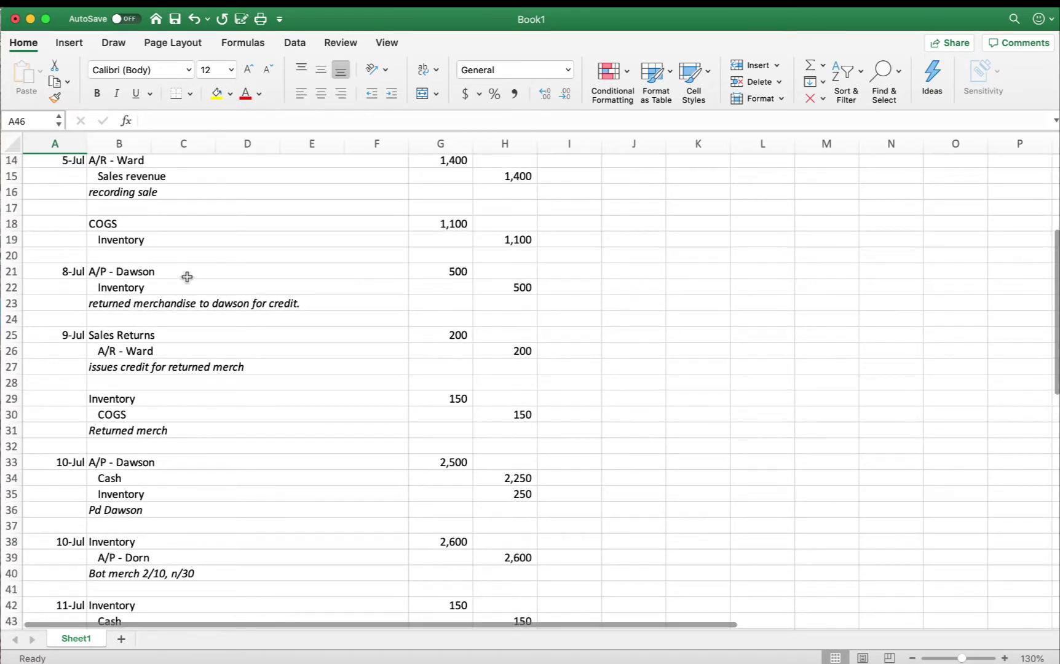
click(72, 335)
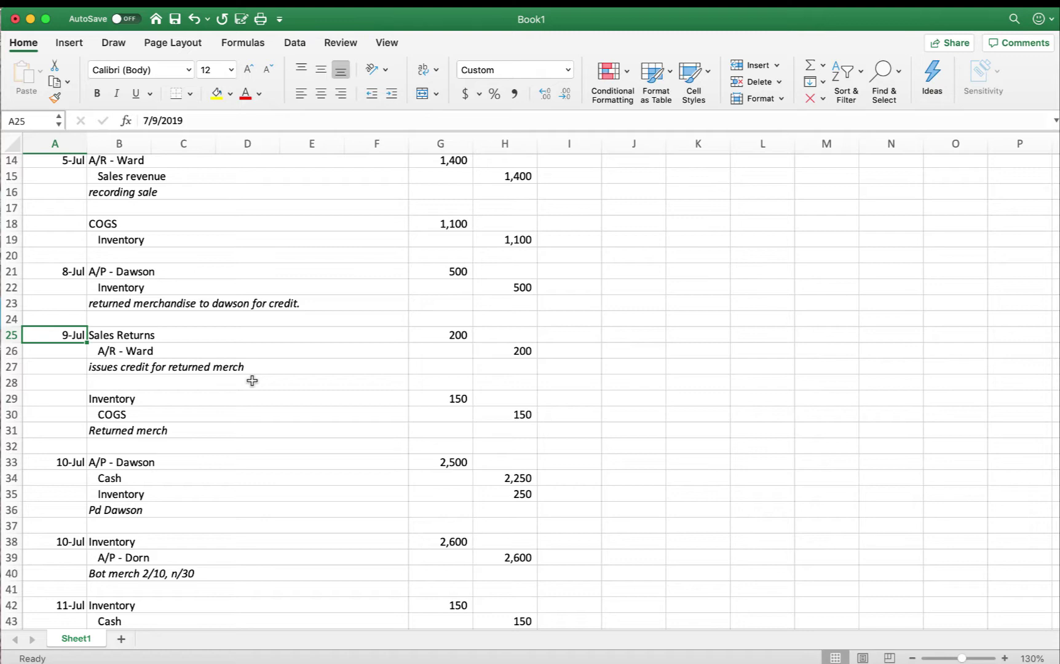
scroll(252, 381, down, 10)
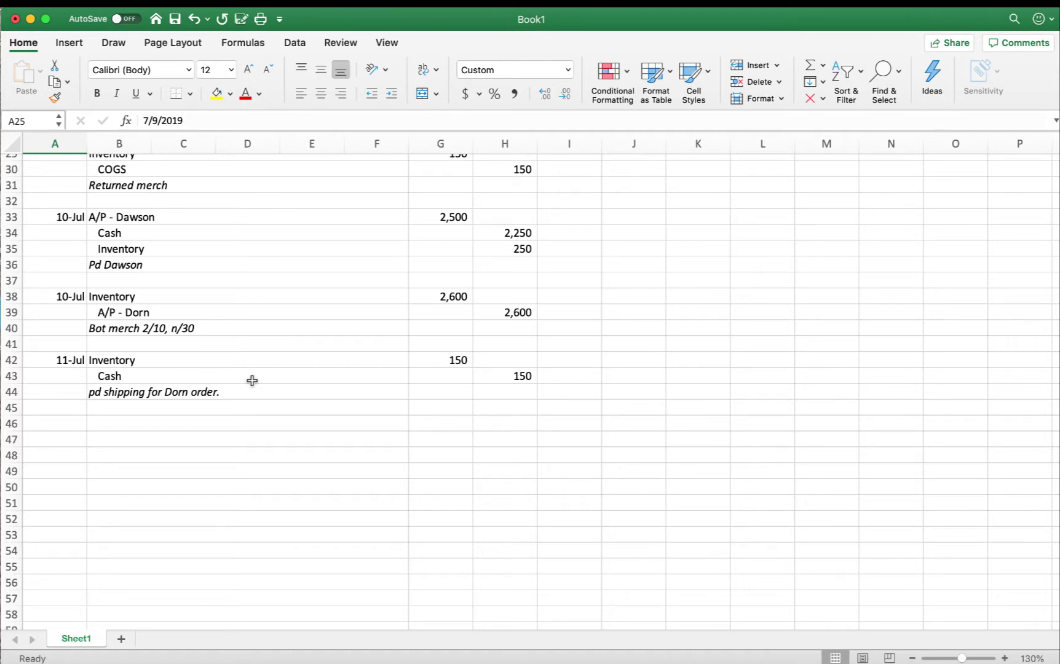
click(73, 424)
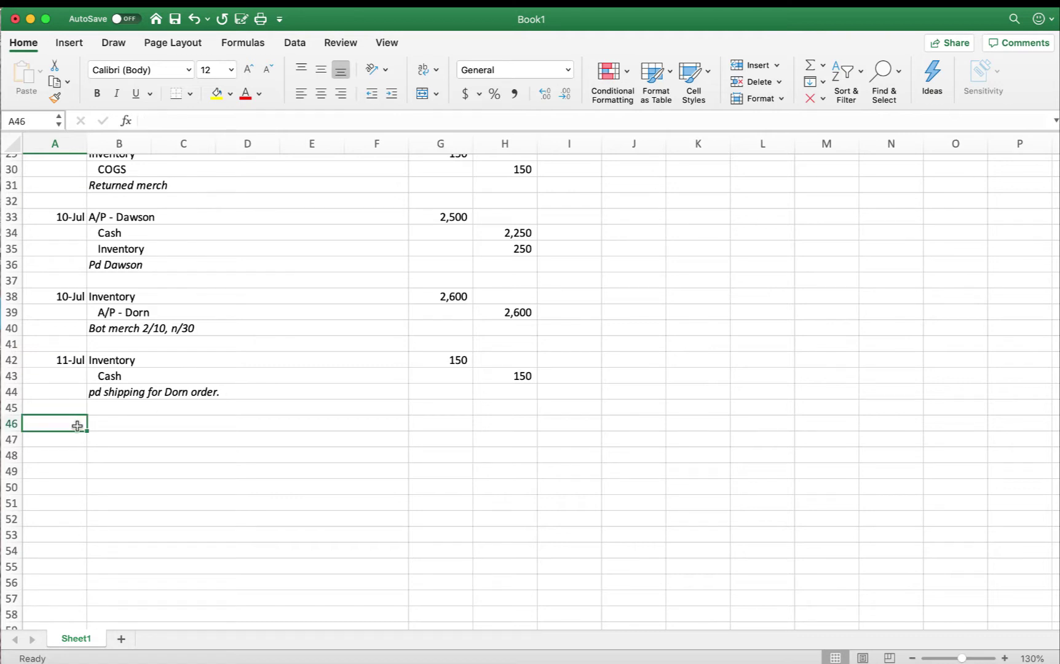
click(114, 425)
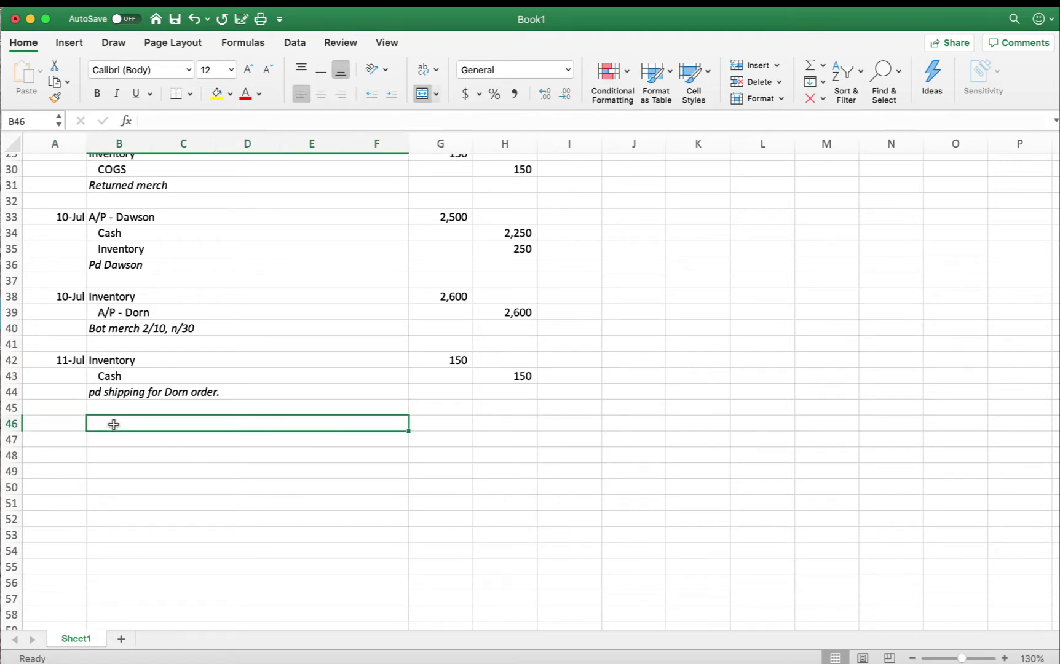
text(Cash)
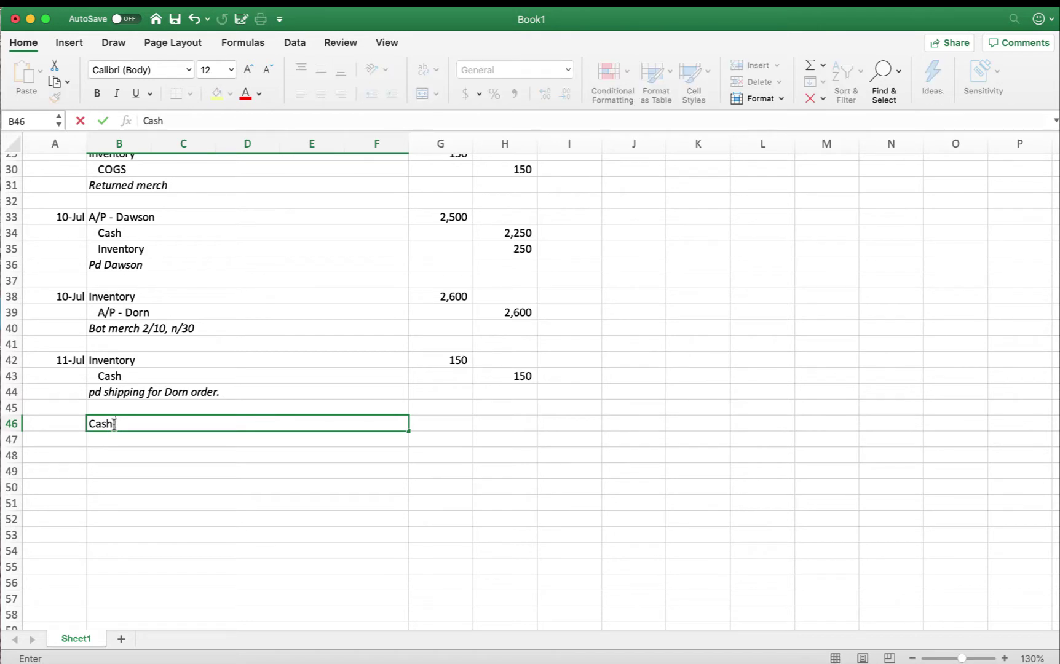
key(Return)
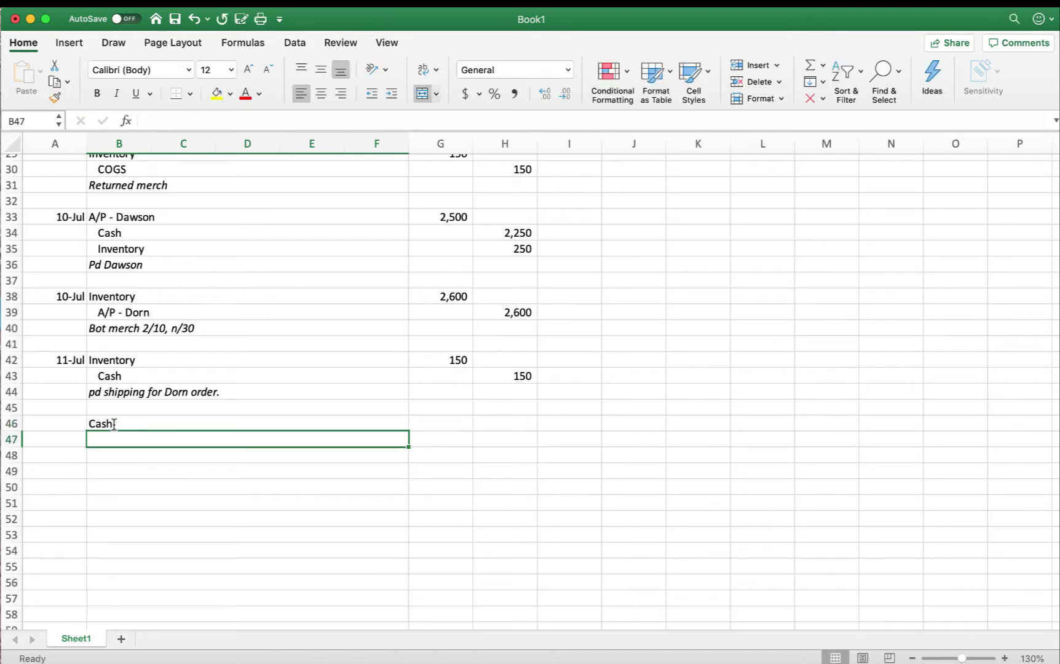
text(Sa)
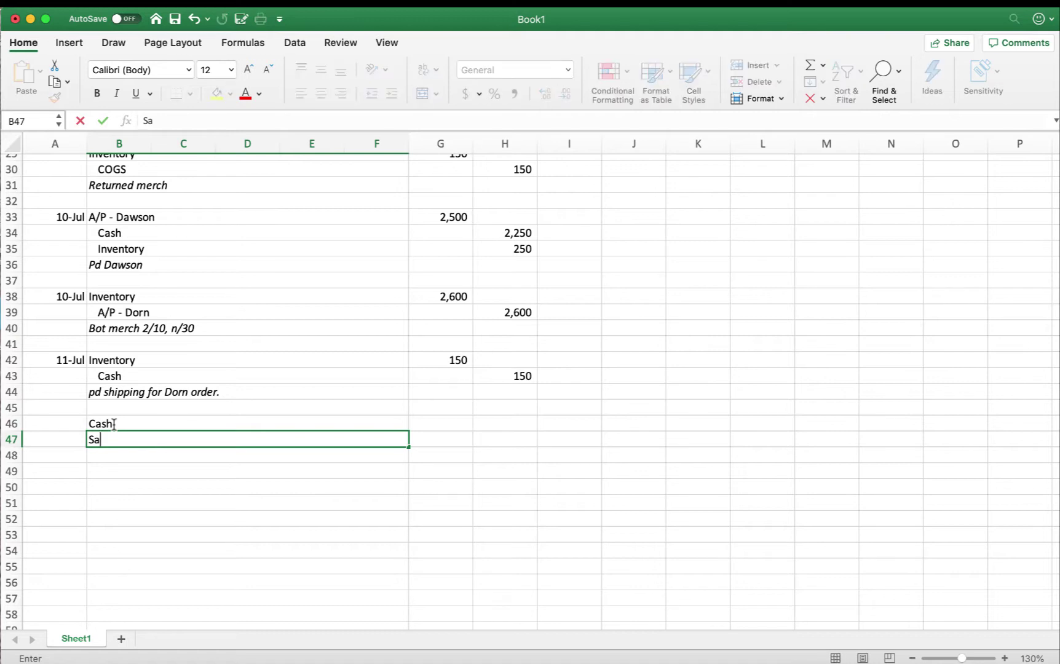
text(les Discount)
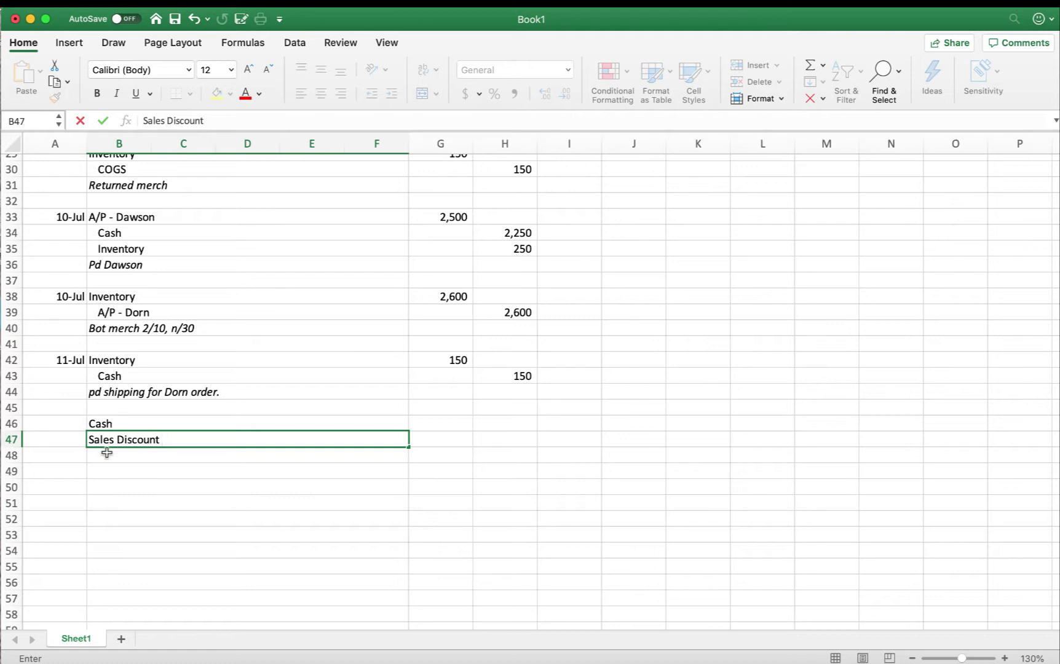
Step: Enter the indented credit account A/R in row 48 of the account column
click(107, 452)
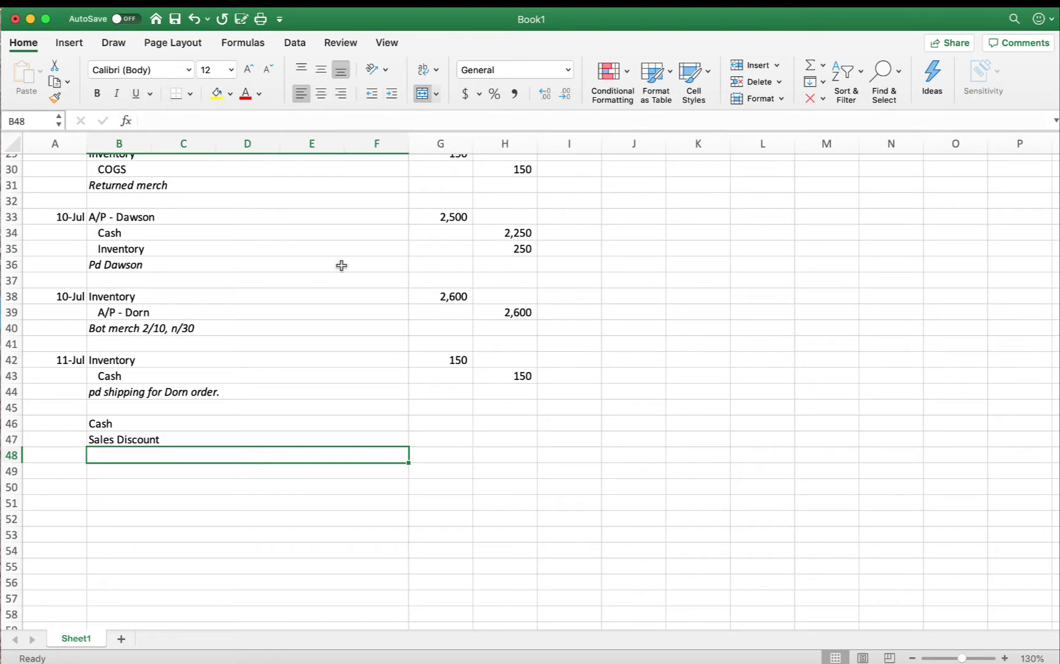
text(A/R)
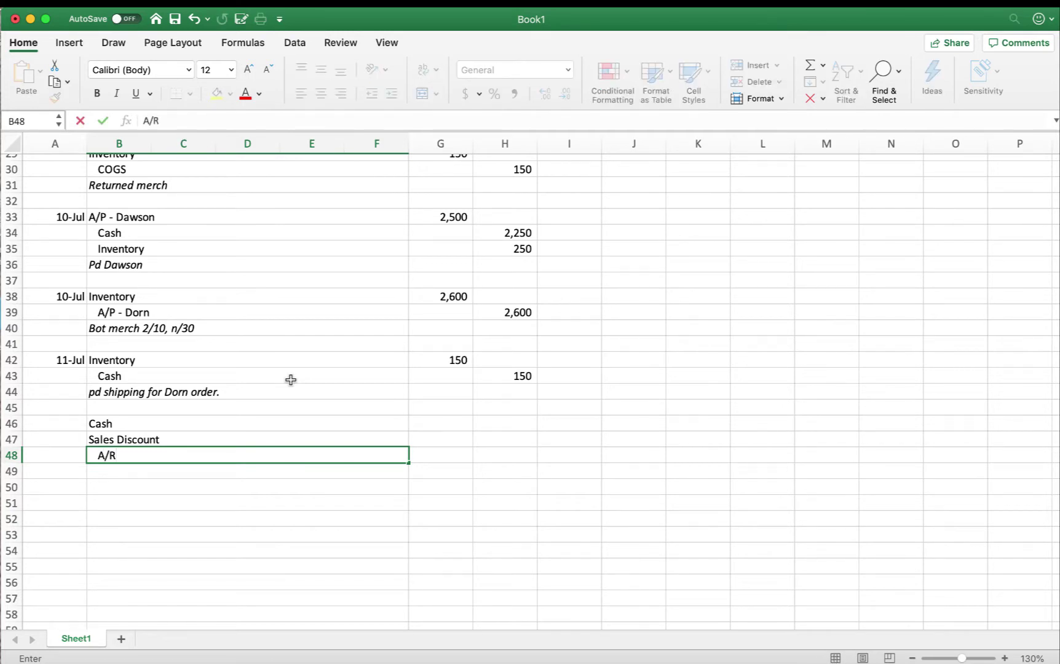
key(Tab)
key(Tab)
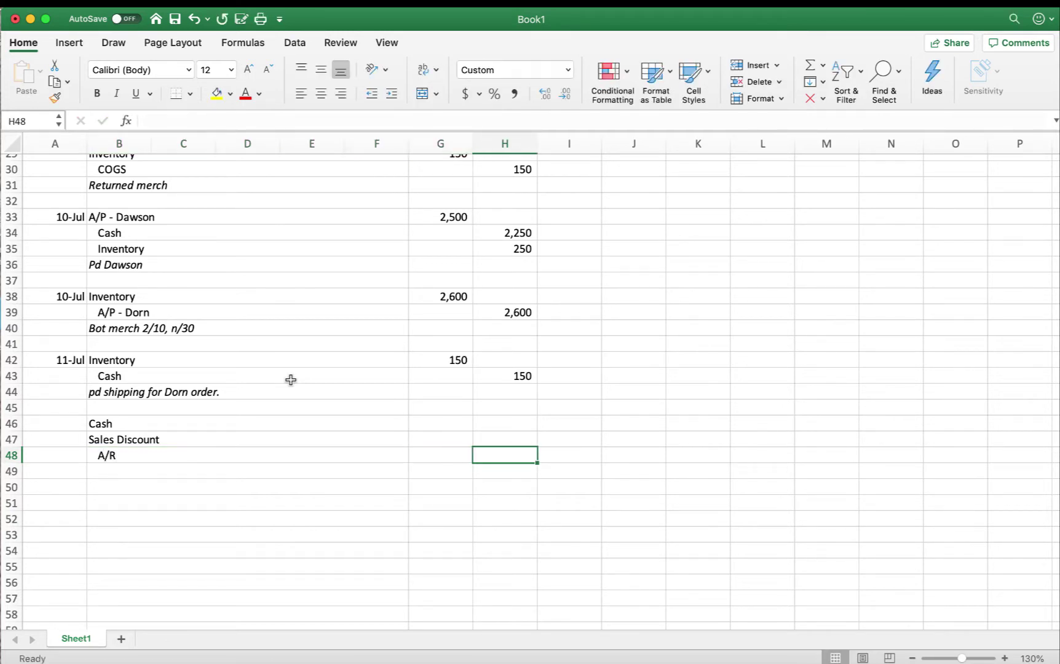
Step: Check the July 5 A/R - Ward debit and the July 9 A/R - Ward credit to work out the balance owed
scroll(291, 380, up, 10)
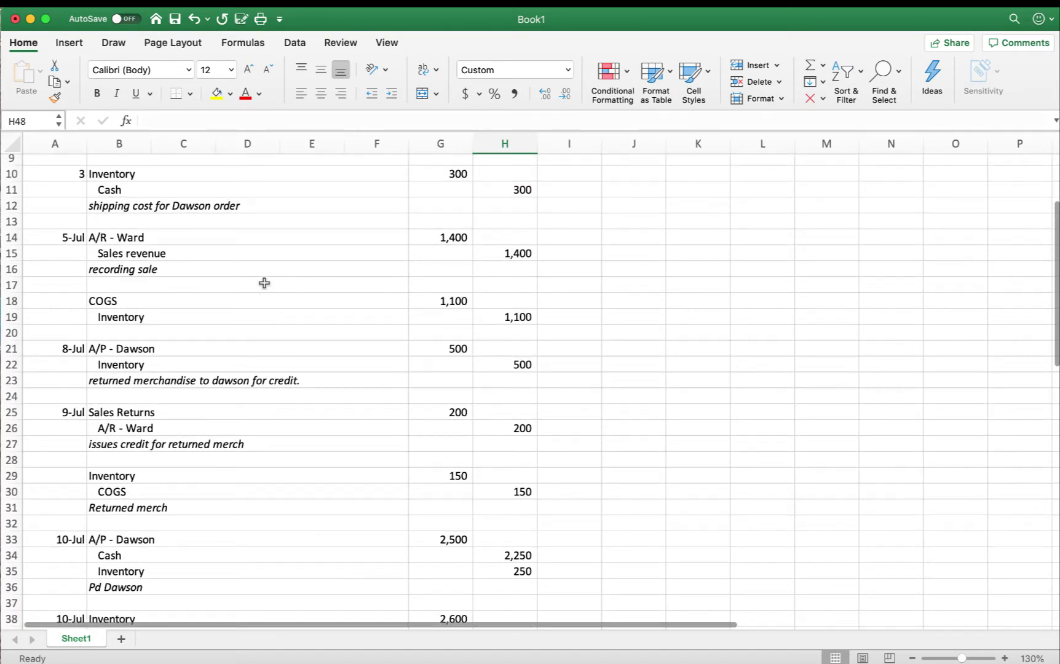
click(429, 236)
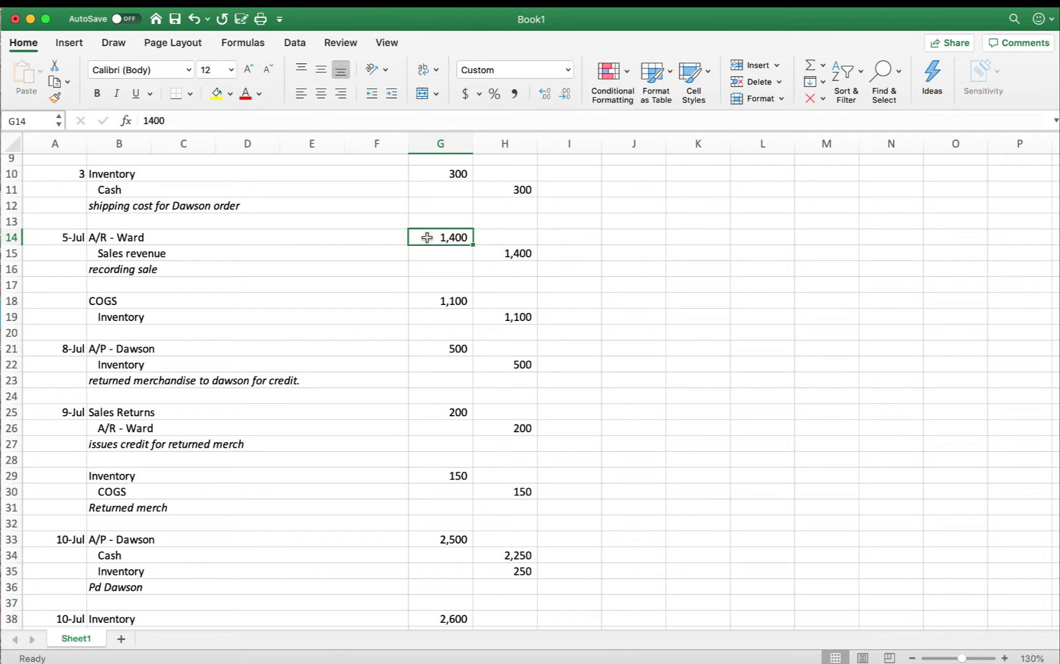
scroll(374, 284, down, 2)
scroll(376, 284, down, 3)
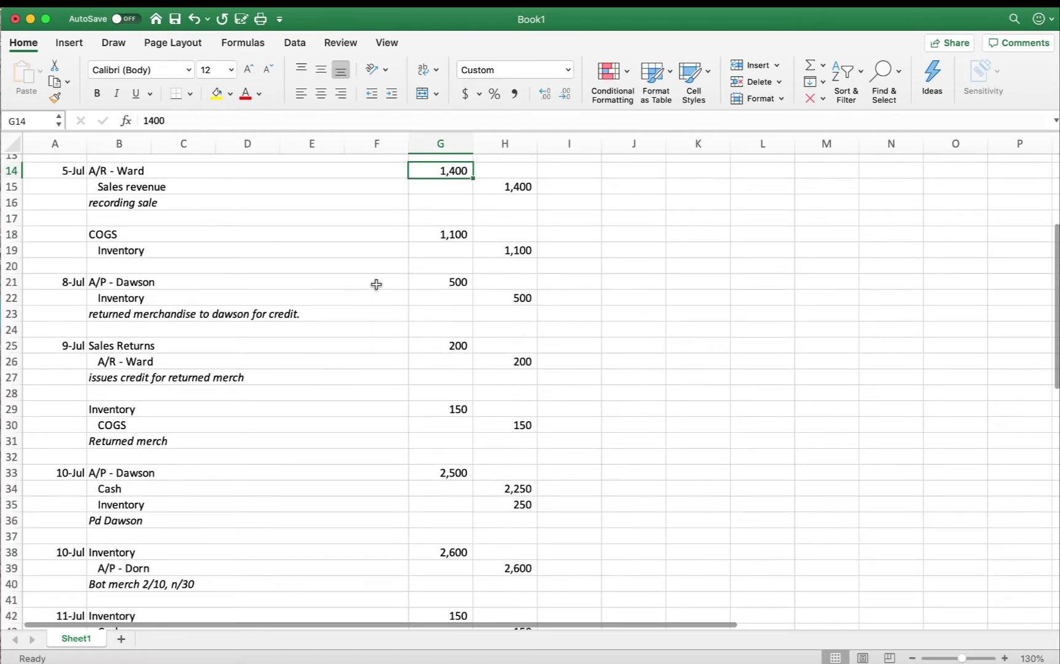
scroll(477, 364, right, 1)
click(517, 365)
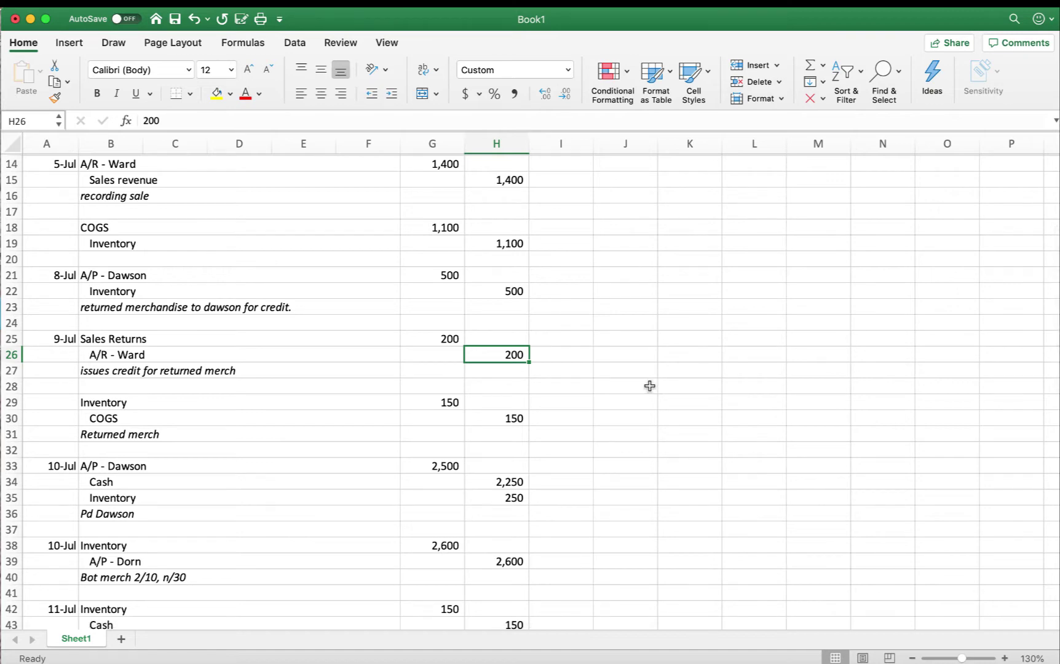
scroll(539, 386, down, 10)
scroll(539, 386, up, 2)
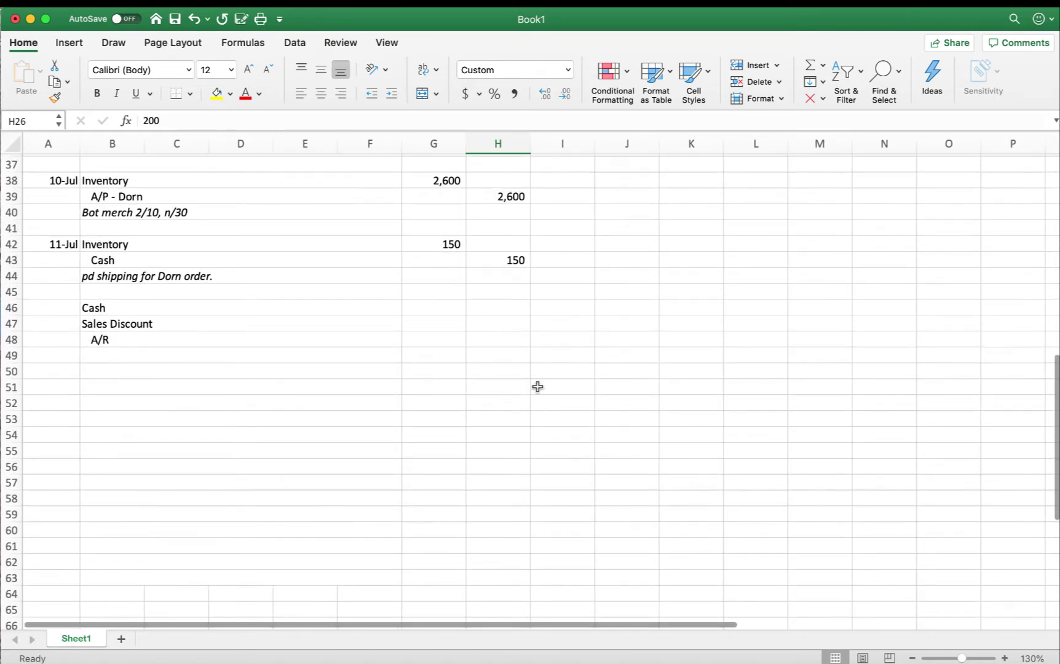
click(497, 339)
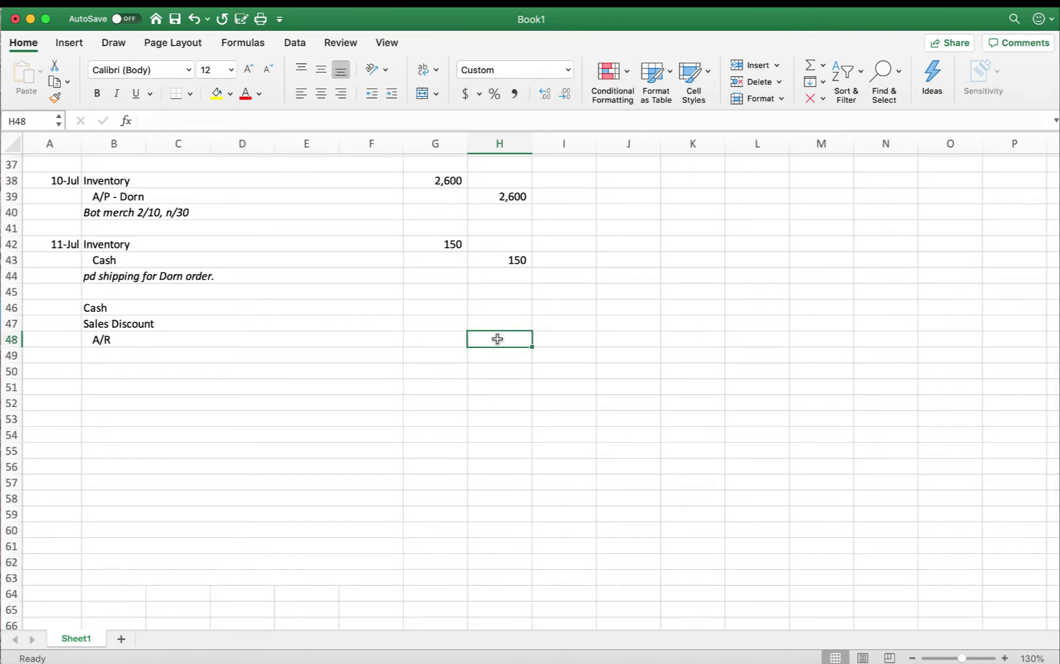
Step: Complete the credit line in row 48 with the account A/R - Ward and a Cr amount of 1200
scroll(497, 338, right, 1)
click(126, 336)
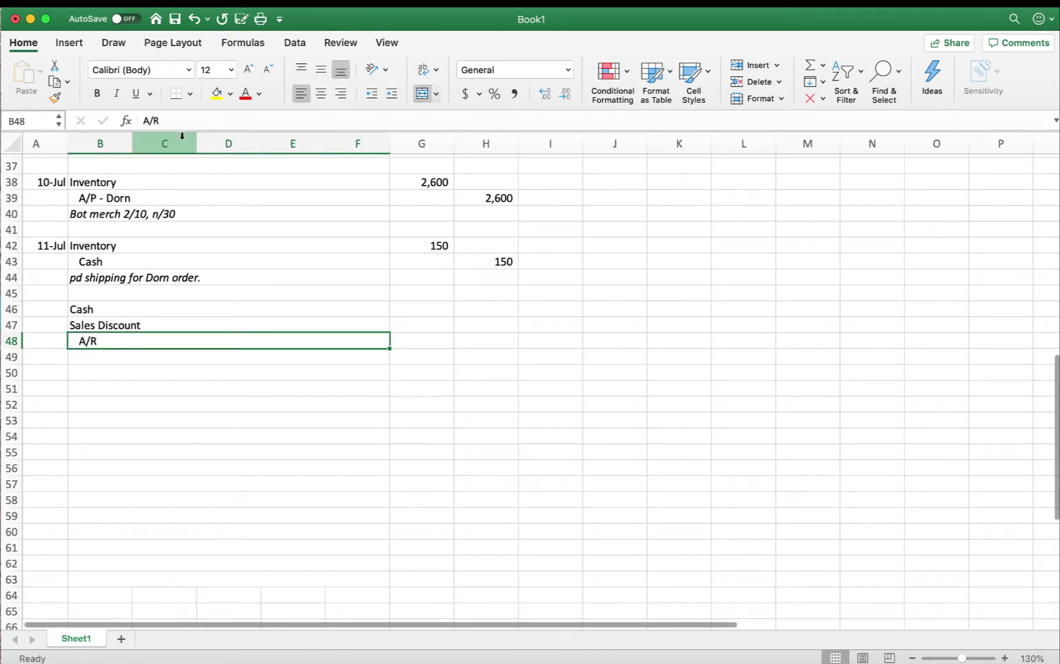
click(180, 119)
text(-)
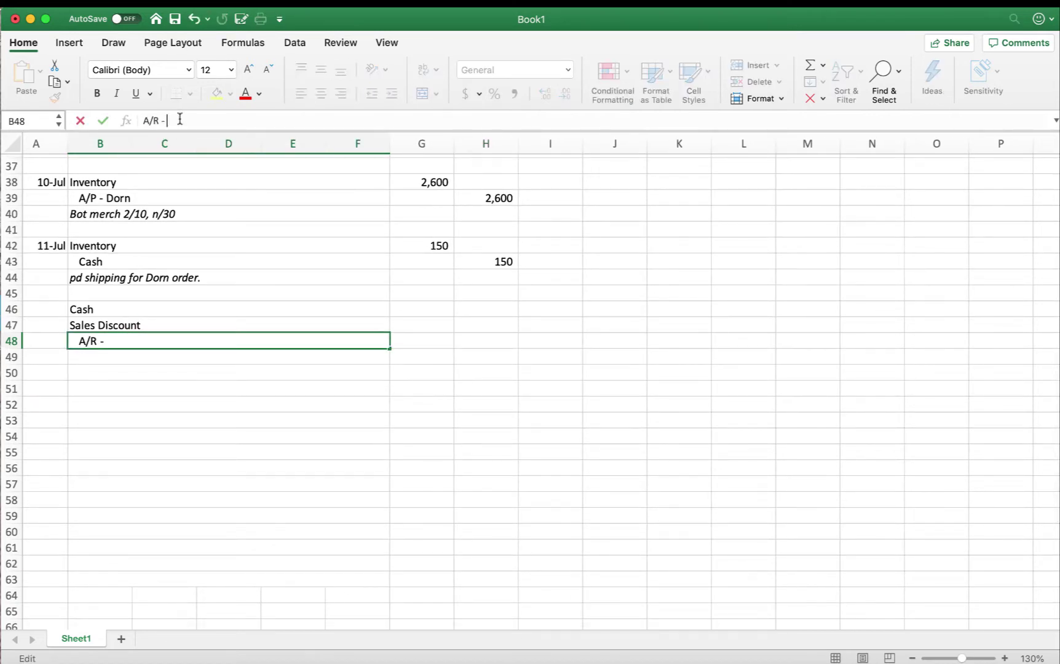
text( Ward)
key(Tab)
key(Tab)
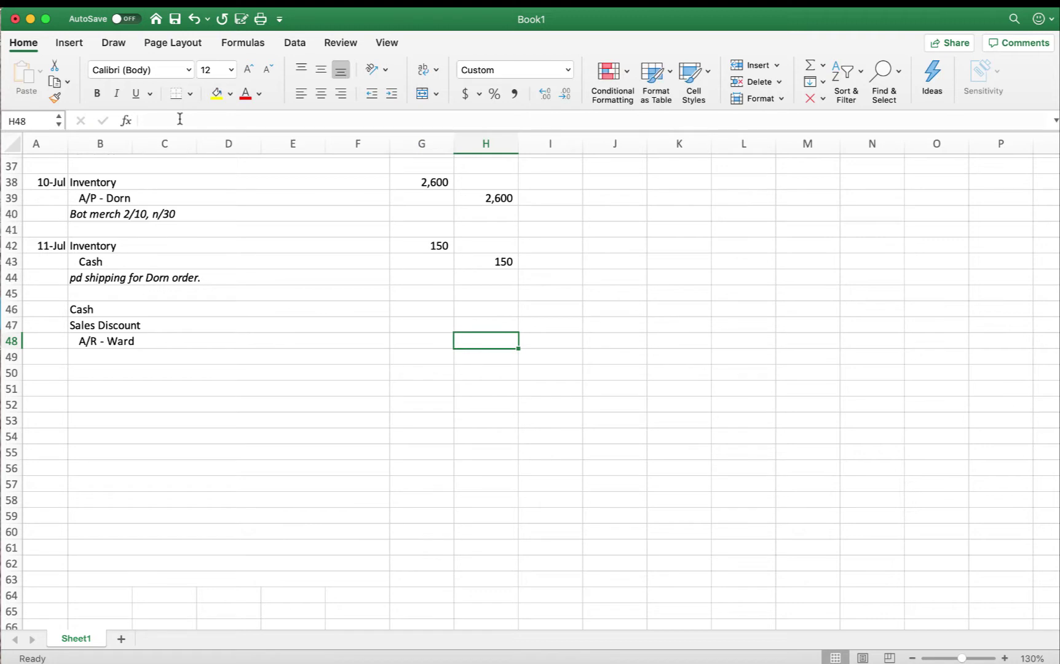
text(1200)
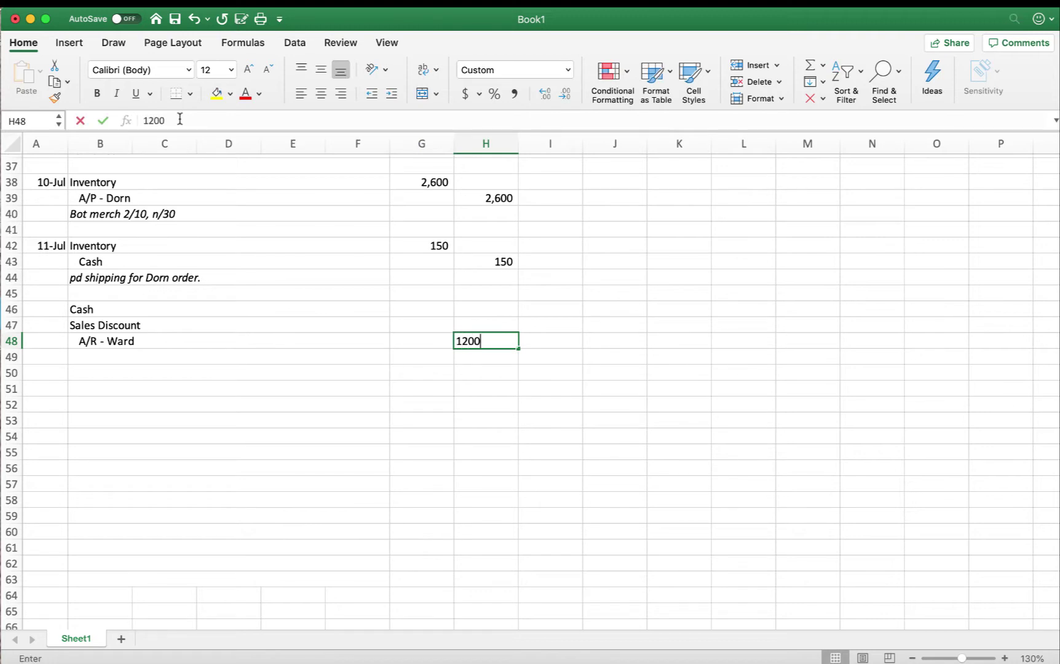
key(Return)
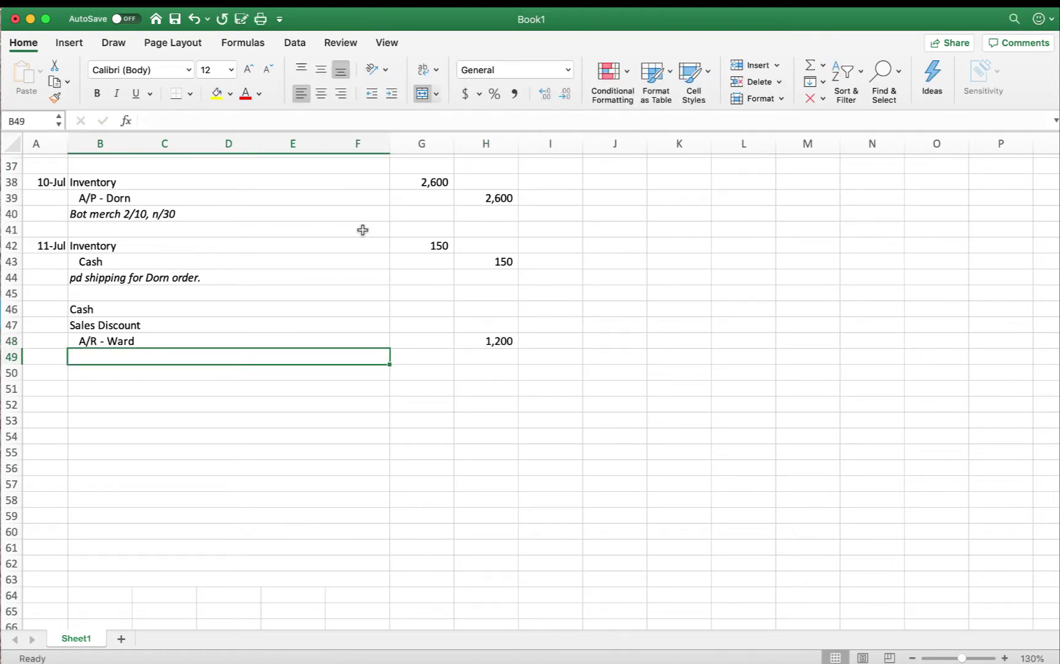
Step: Calculate the Sales Discount debit in G47 as 2% of the A/R - Ward credit with the formula =H48*.02
click(424, 325)
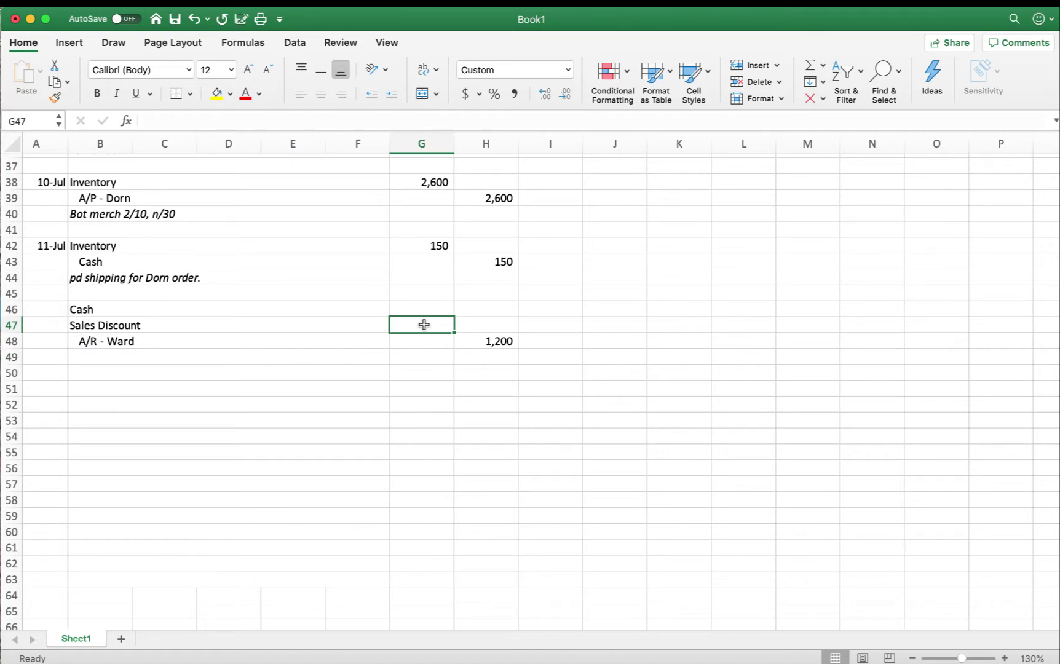
text(=)
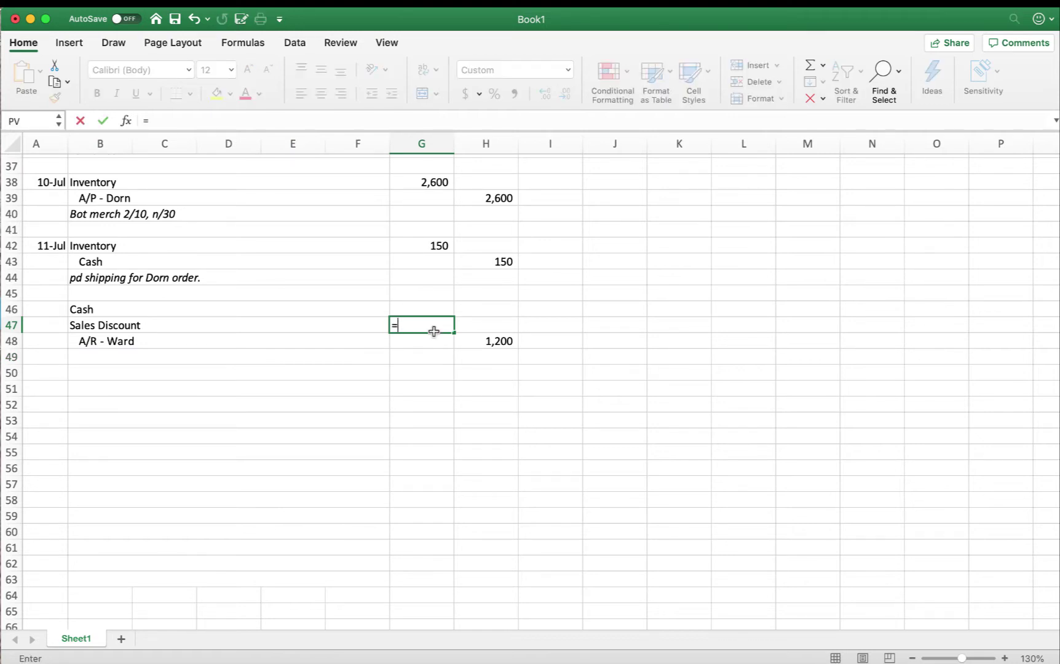
click(496, 341)
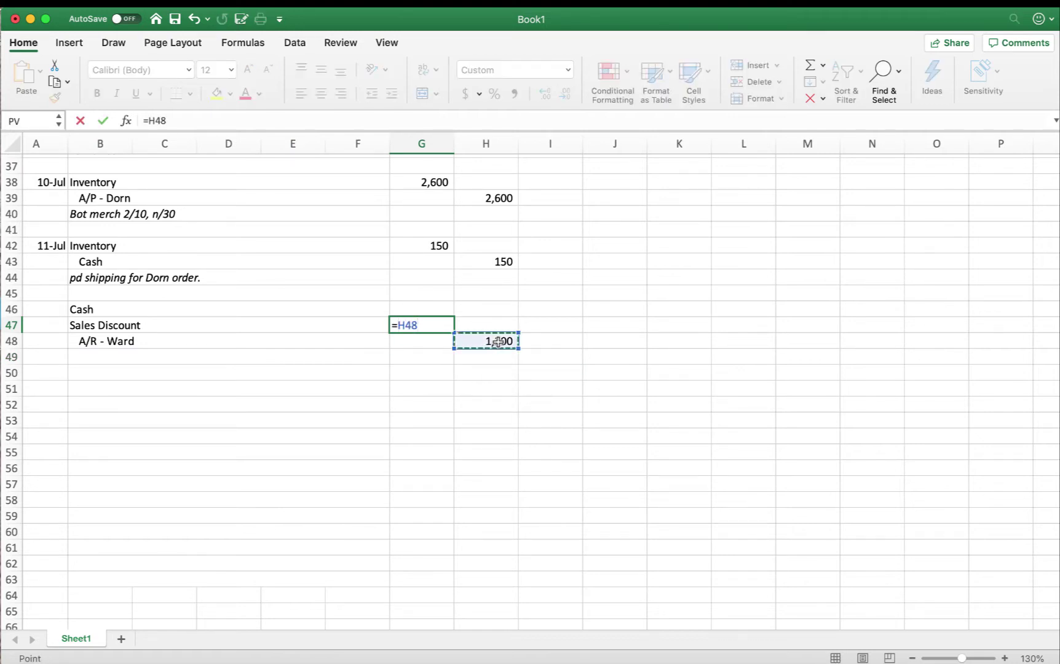
text(*.02)
key(Return)
click(431, 326)
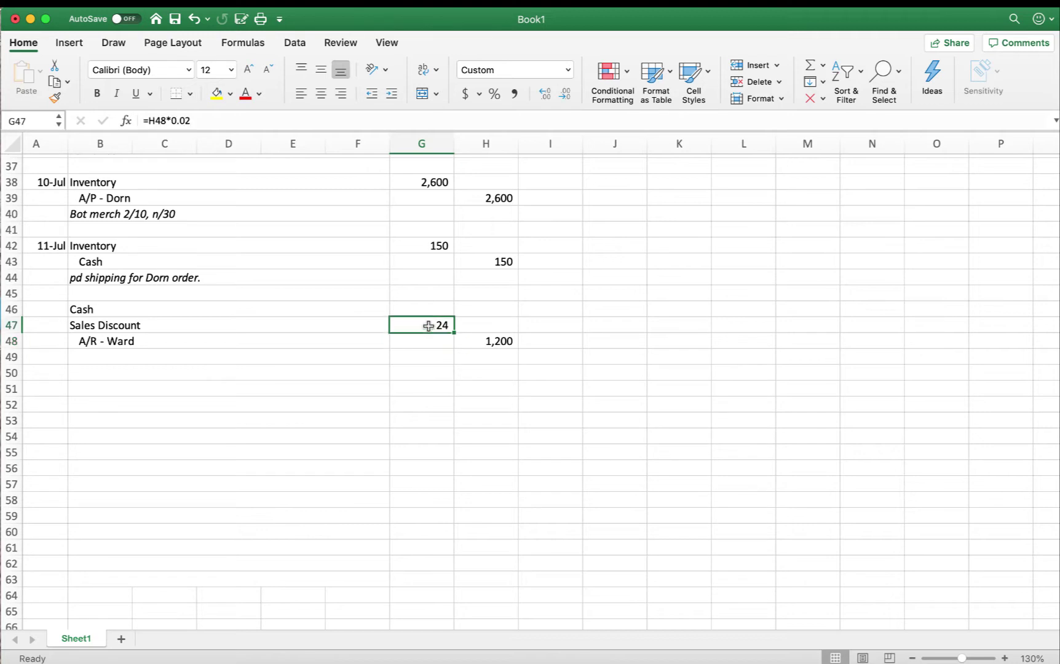
Step: Calculate the Cash debit in G46 as the receivable less the discount with the formula =H48-G47
click(432, 306)
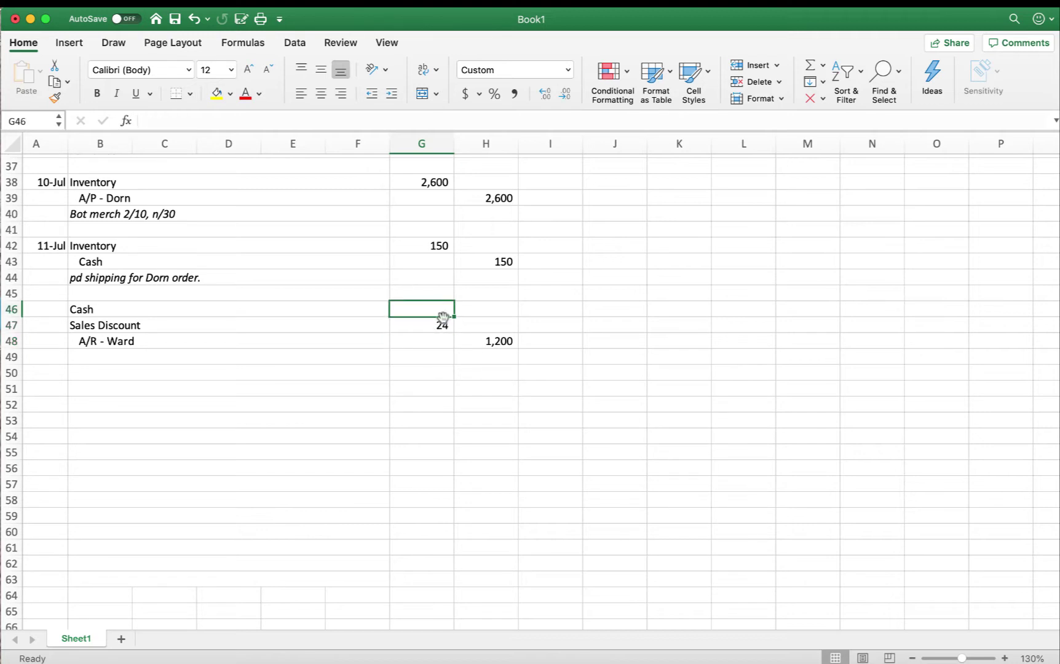
text(=)
click(481, 335)
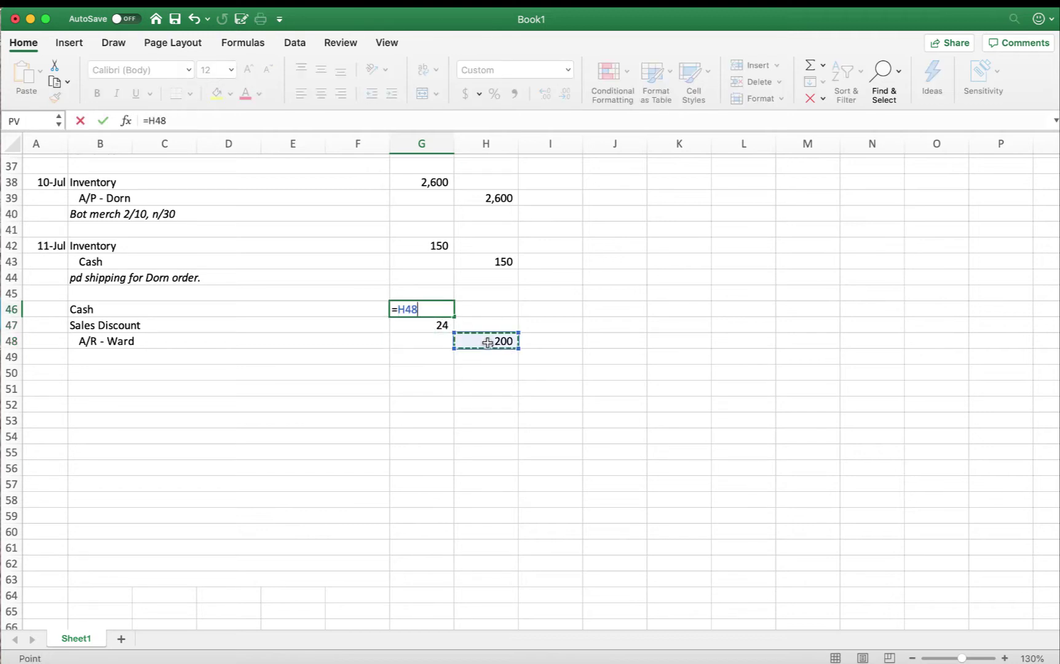
text(-)
click(446, 326)
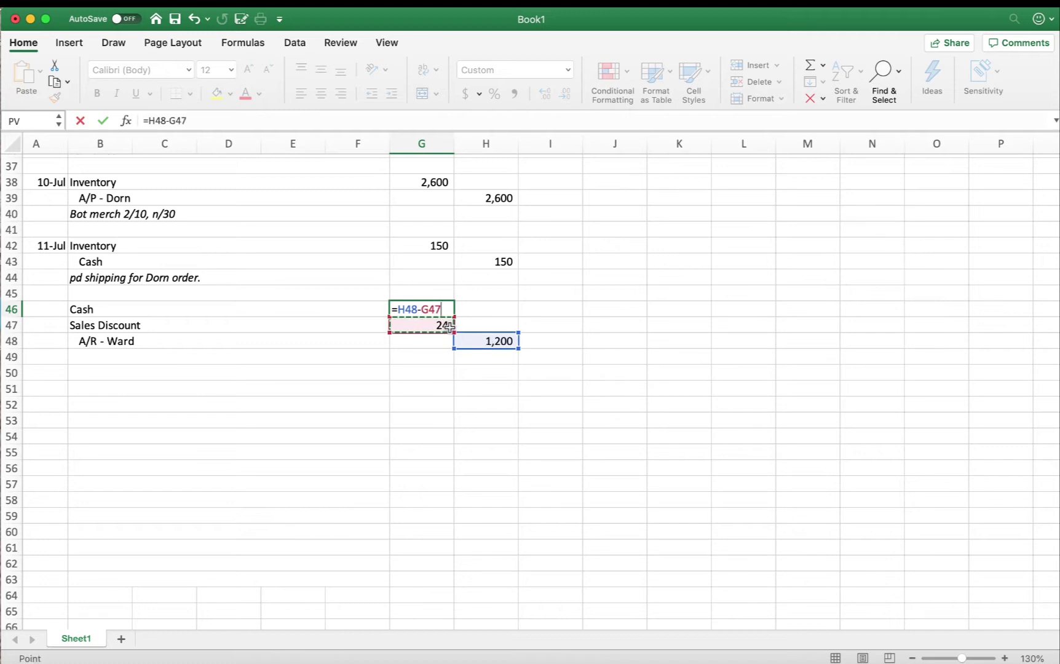
key(Return)
Step: Date the Cash line of the Ward receipt in row 46 as 7/15
scroll(441, 343, up, 1)
scroll(439, 357, down, 1)
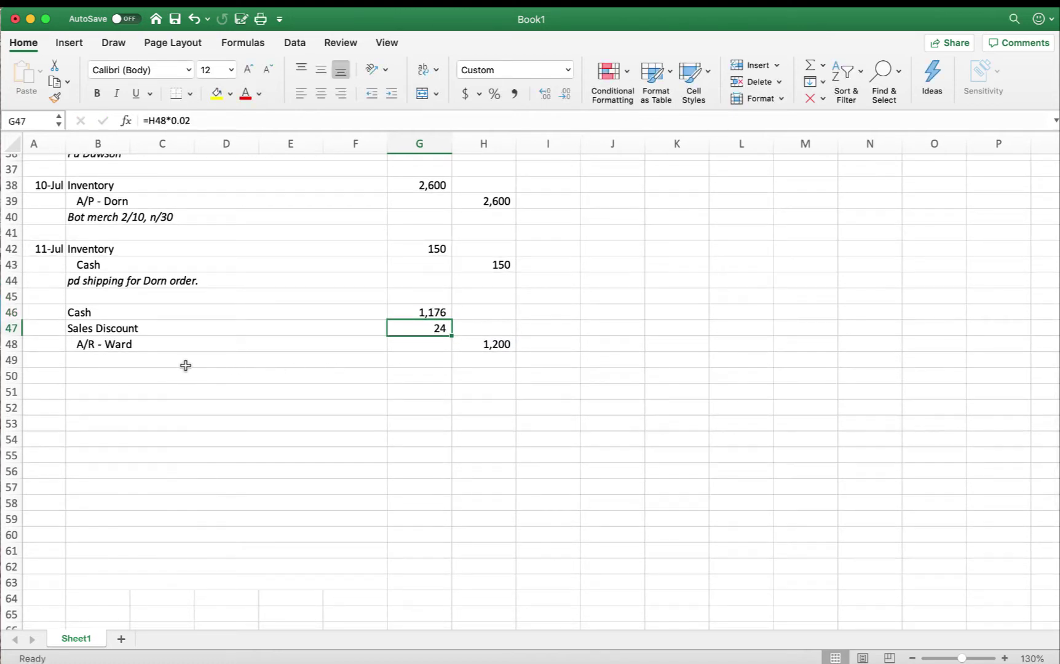
scroll(133, 415, down, 3)
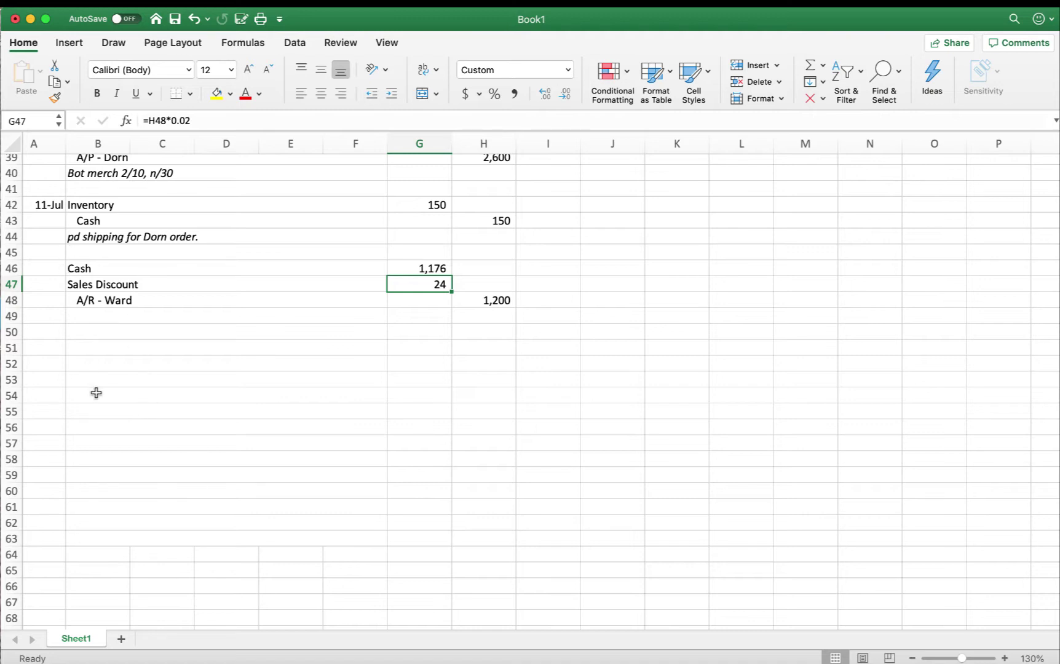
scroll(96, 393, up, 7)
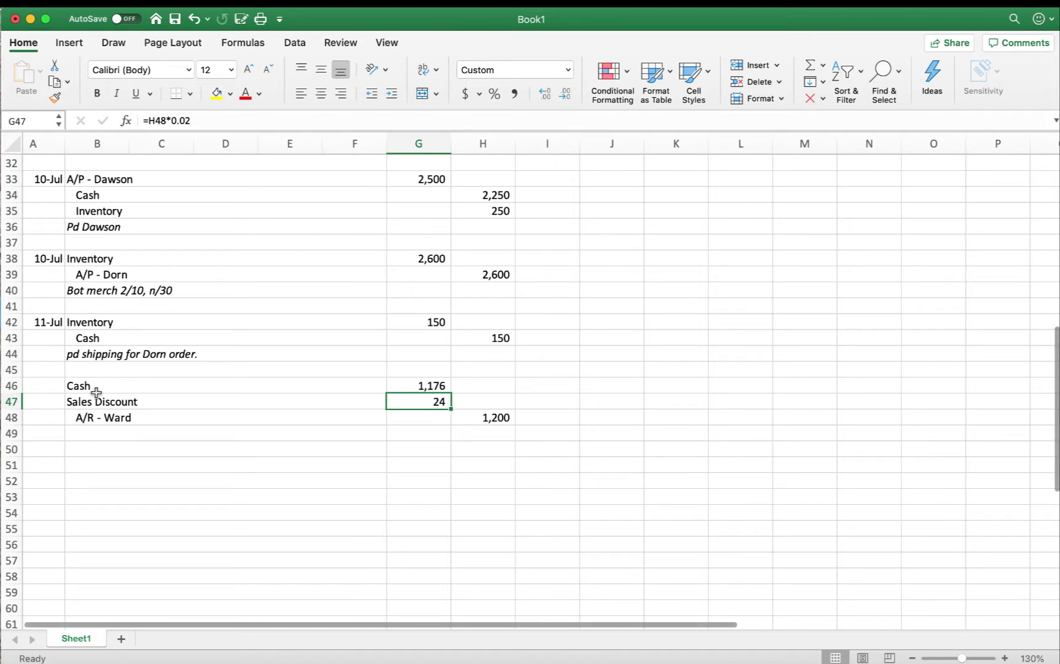
scroll(39, 386, left, 2)
click(39, 386)
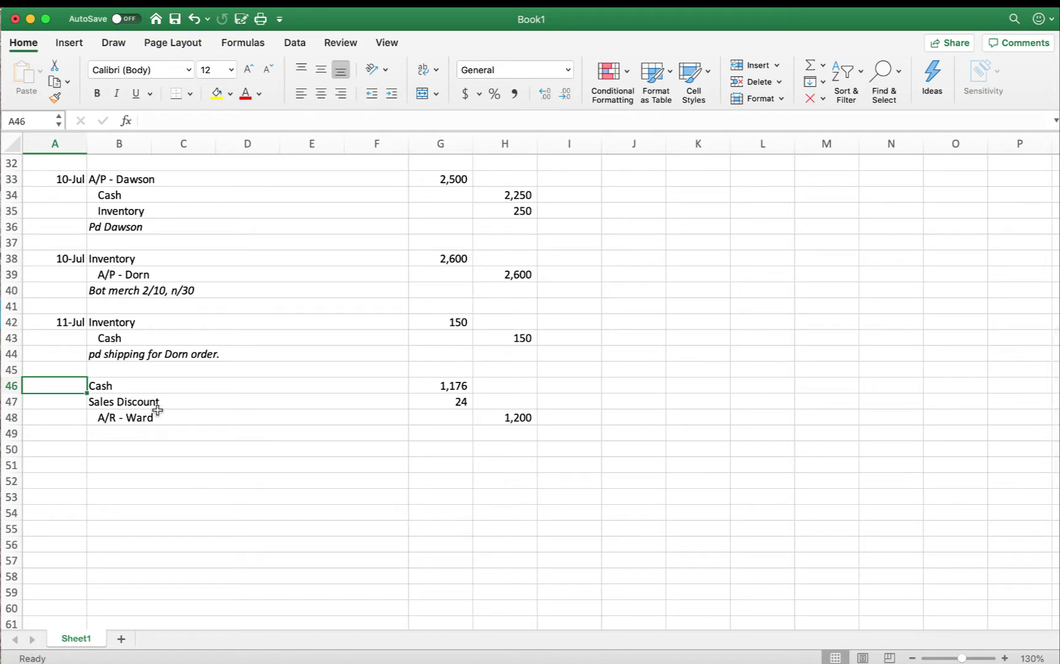
text(7/)
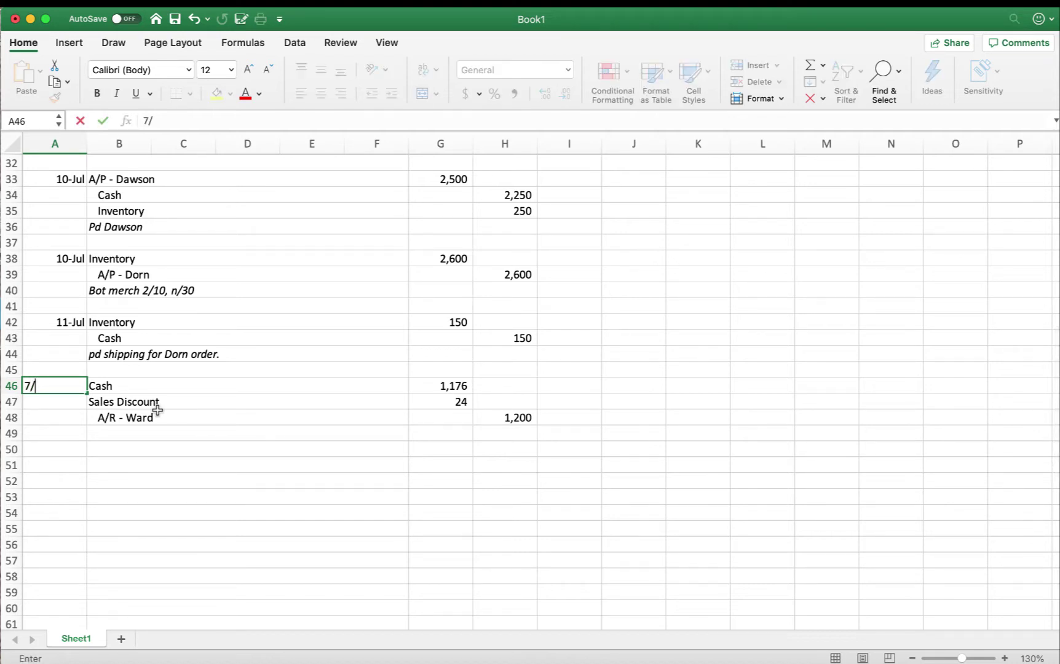
text(15)
key(Return)
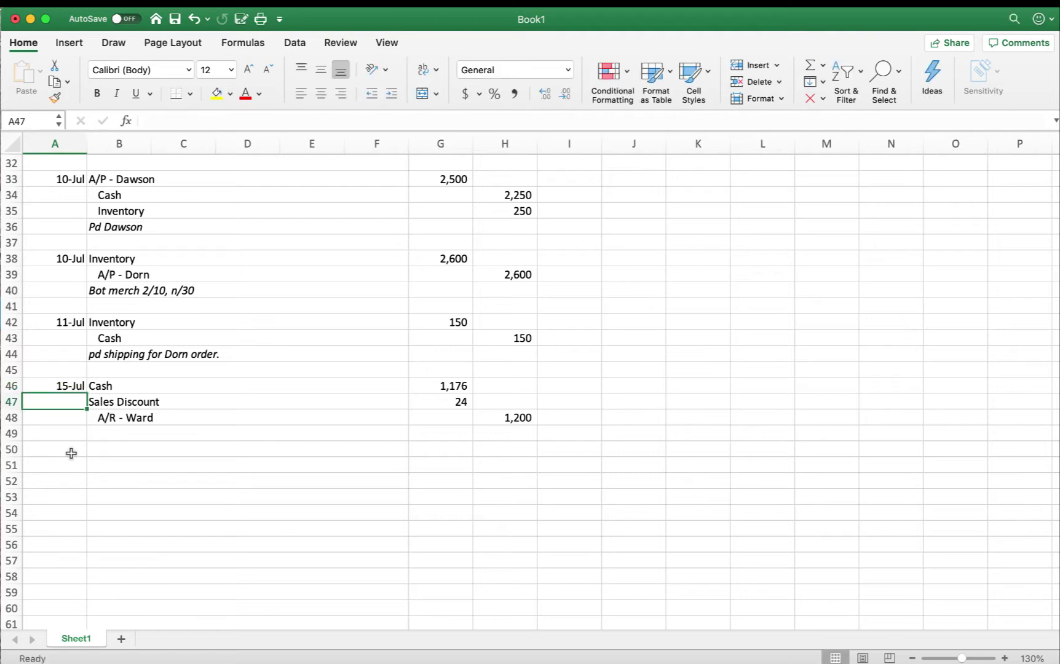
Step: Record the debit line in row 50 with date 7/15, account A/R - Colby Corp and a Dr. amount of 3200
click(69, 450)
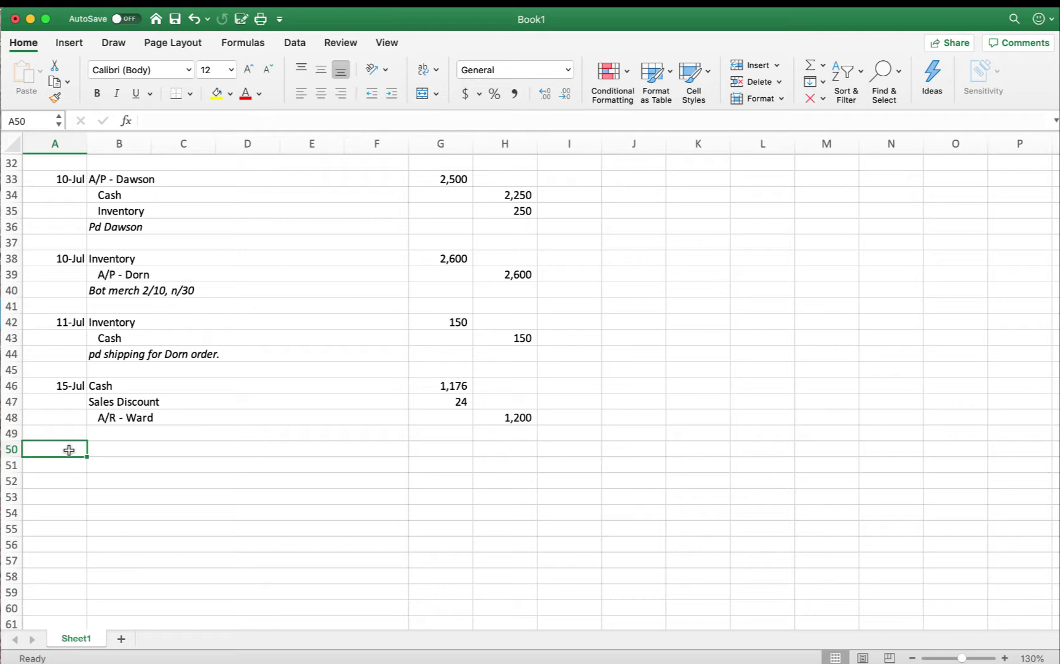
text(7/15)
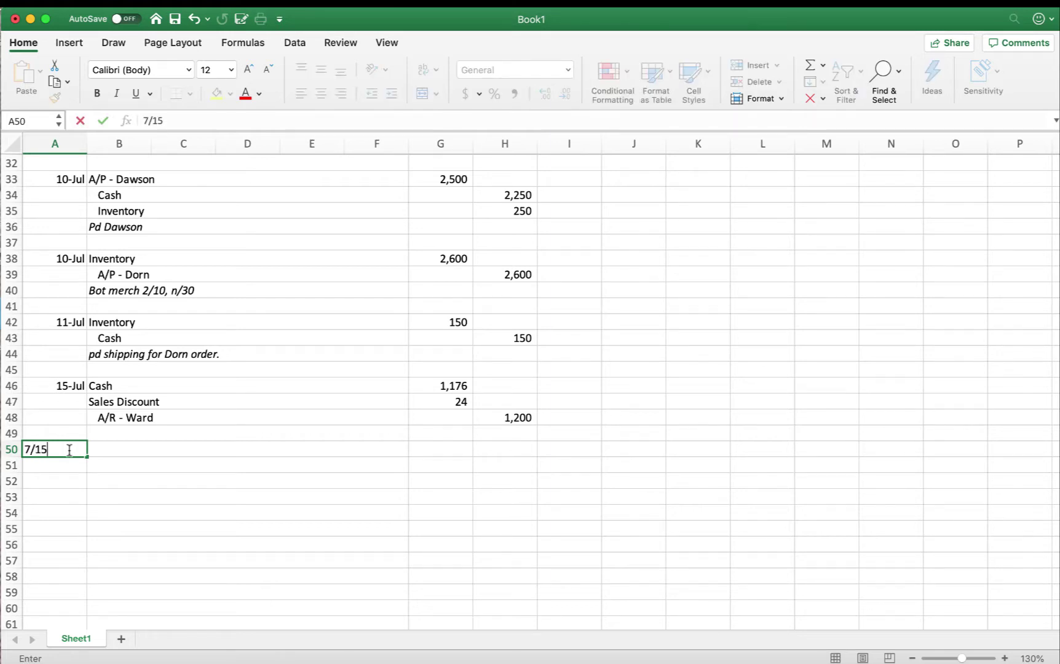
key(Tab)
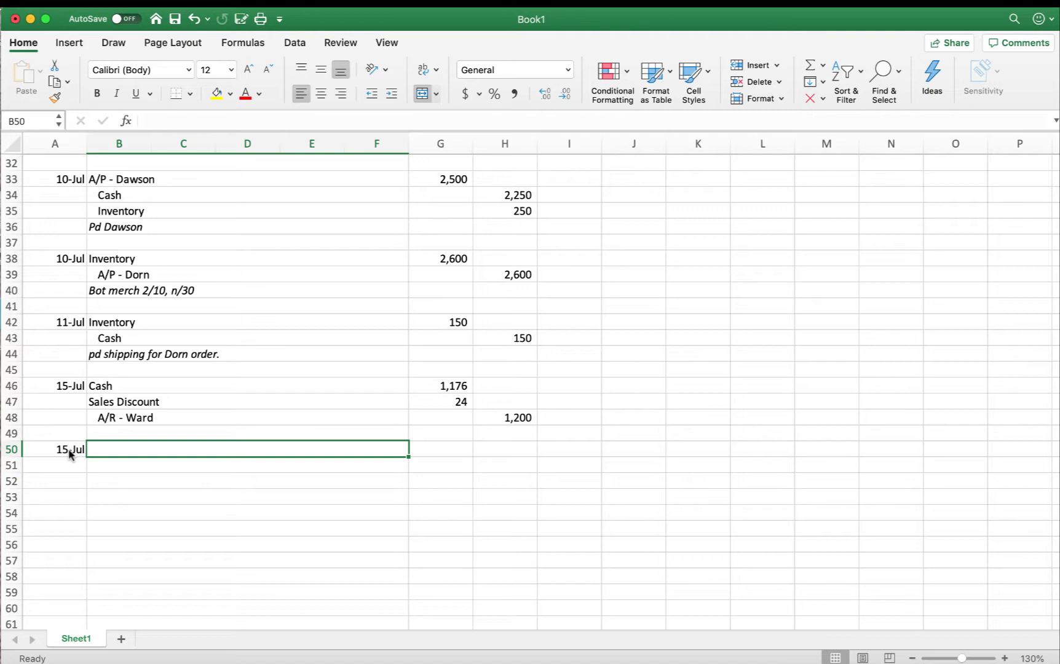
text(A/R - )
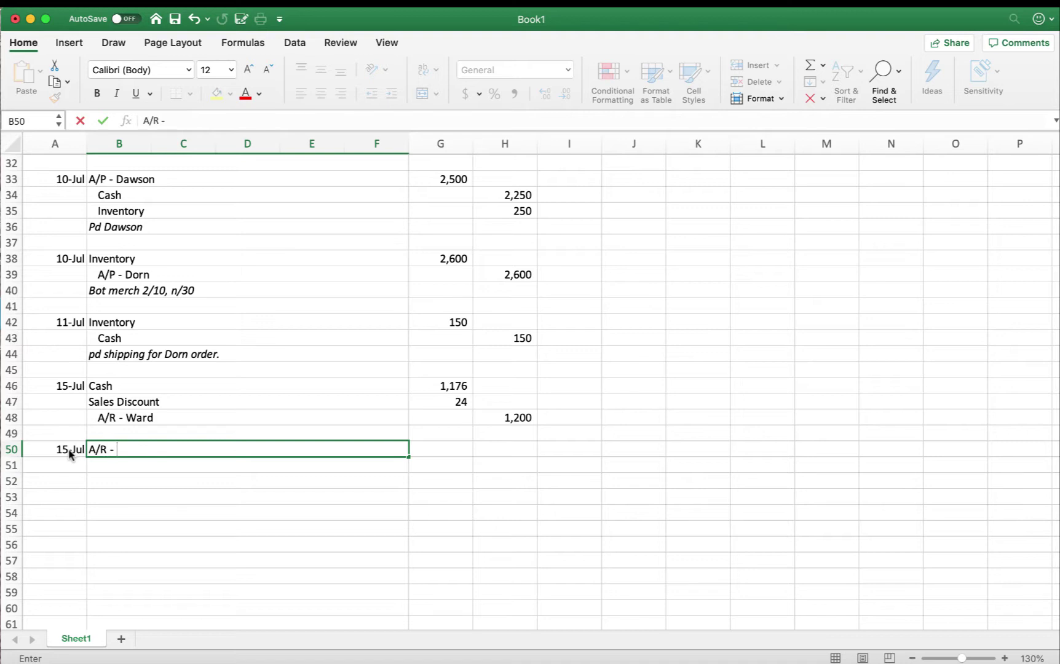
text(Colby Corp)
key(Tab)
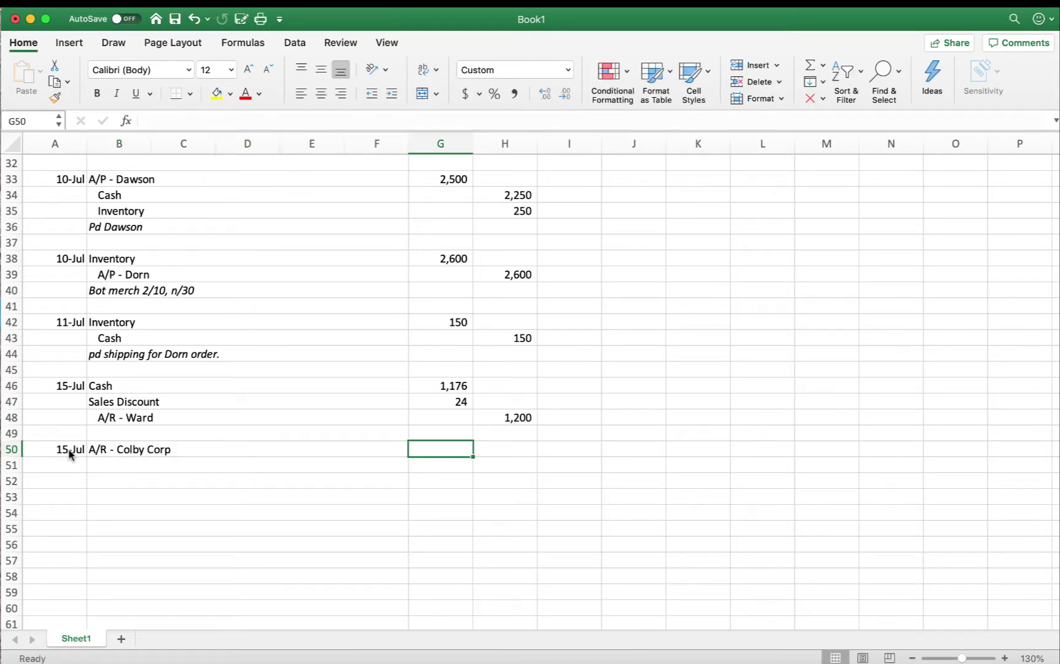
text(3200)
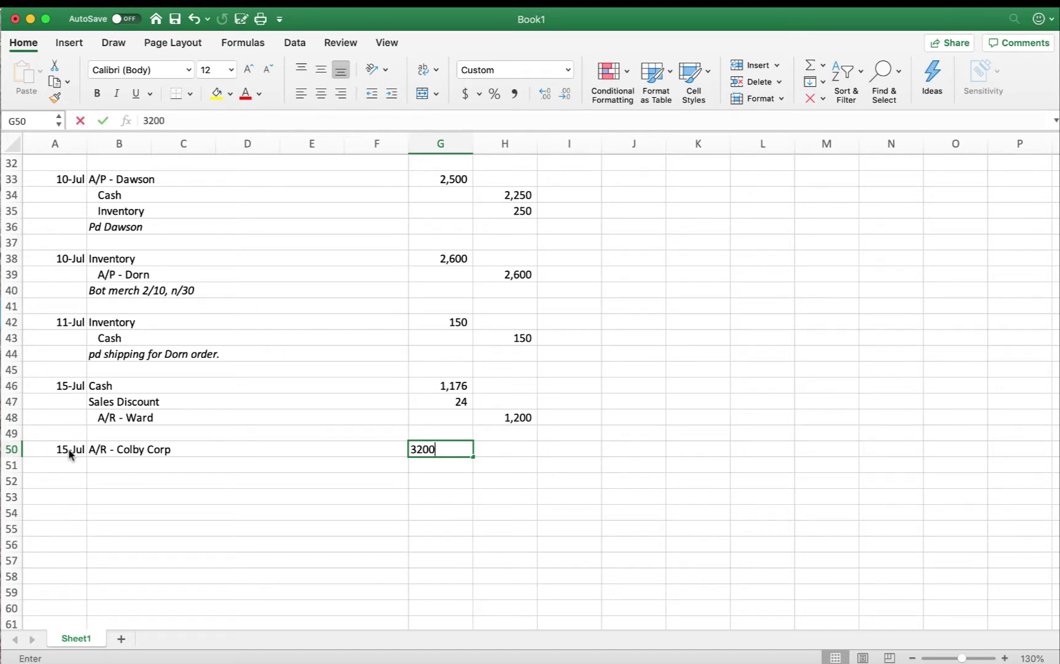
key(Return)
Step: Record the indented credit line in row 51 with account Sales Revenue and a Cr amount of 3200
key(Tab)
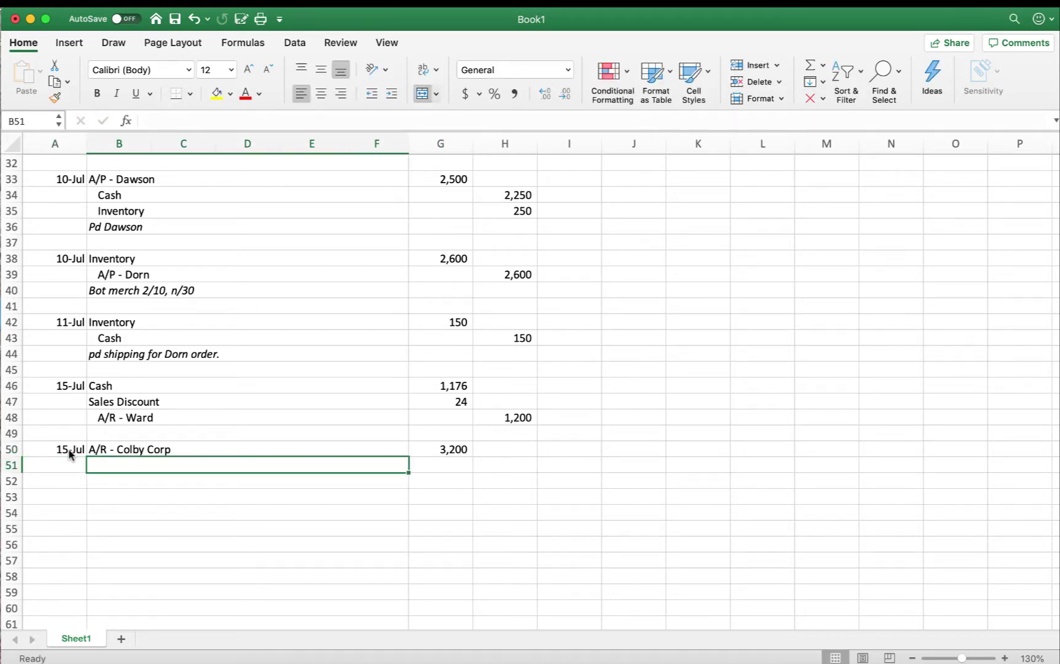
click(390, 93)
text(Sales)
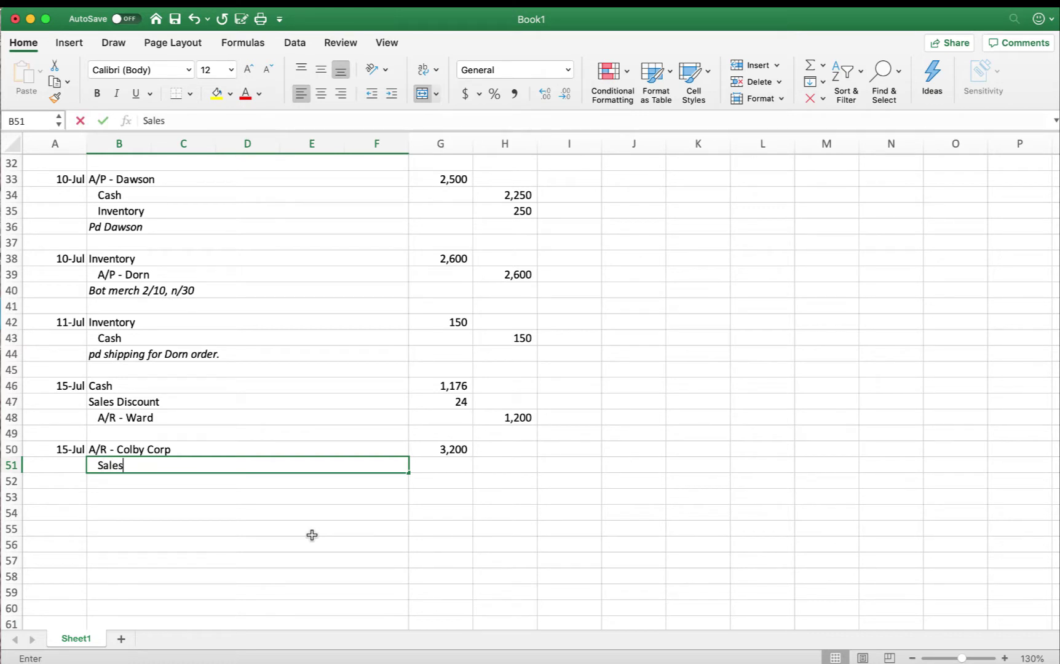
text( Revenue)
key(Tab)
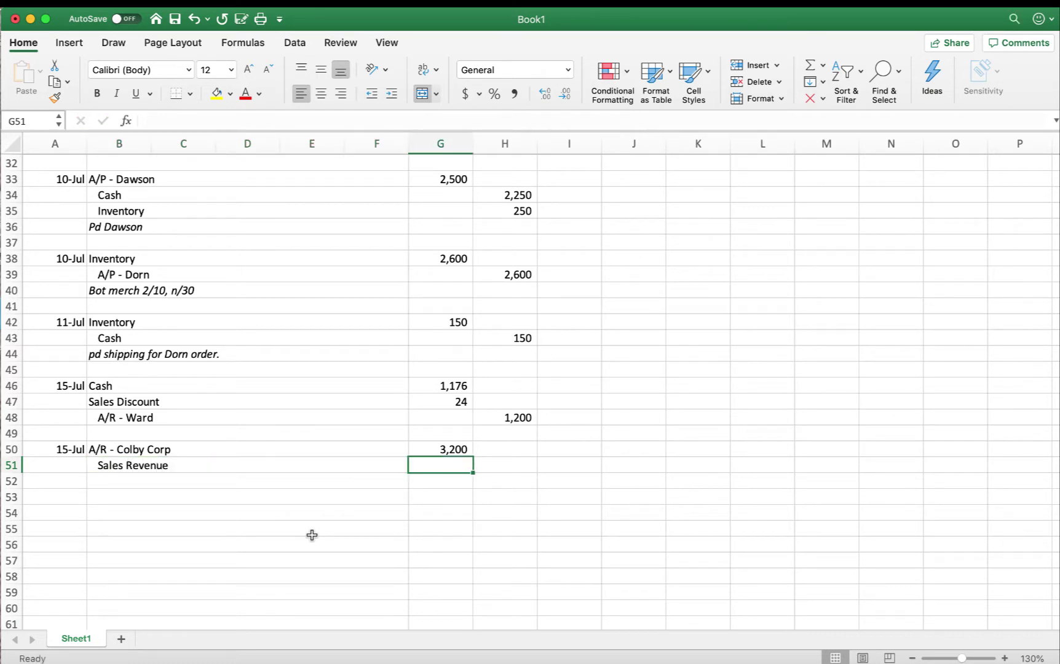
key(Tab)
text(3200)
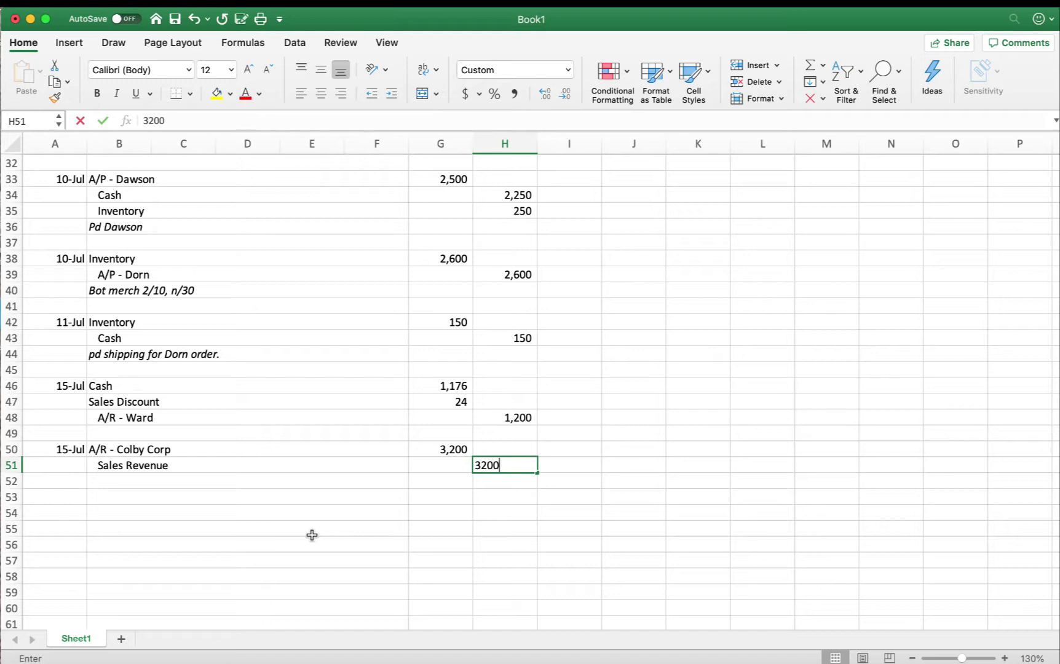
key(Return)
Step: Record the cost of the Colby sale as a COGS debit of 2400 in row 53
click(93, 495)
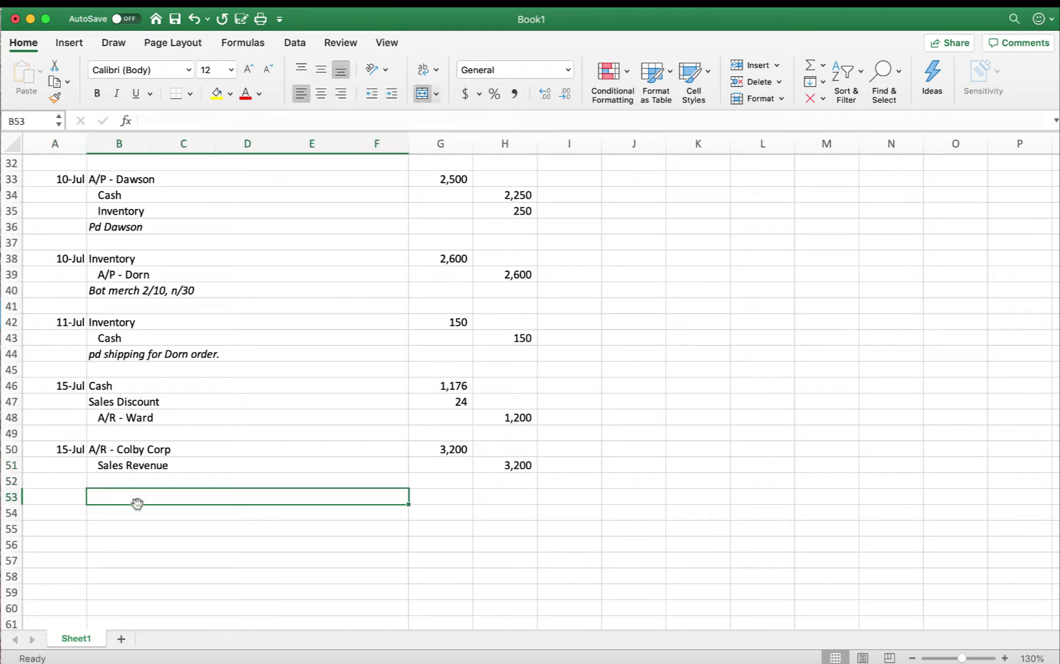
text(COGS)
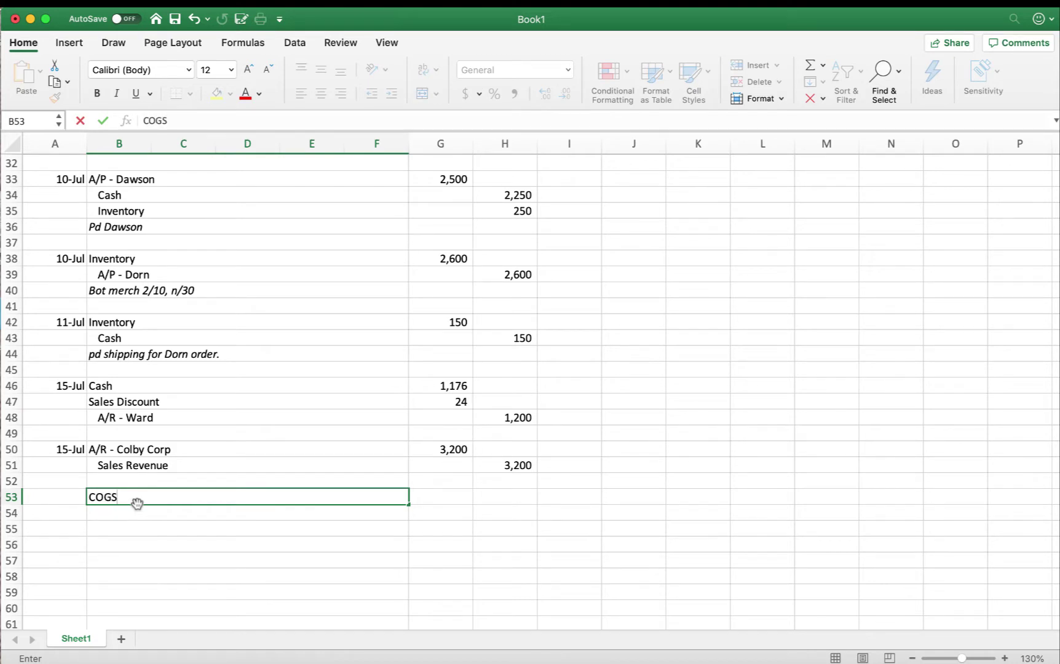
key(Tab)
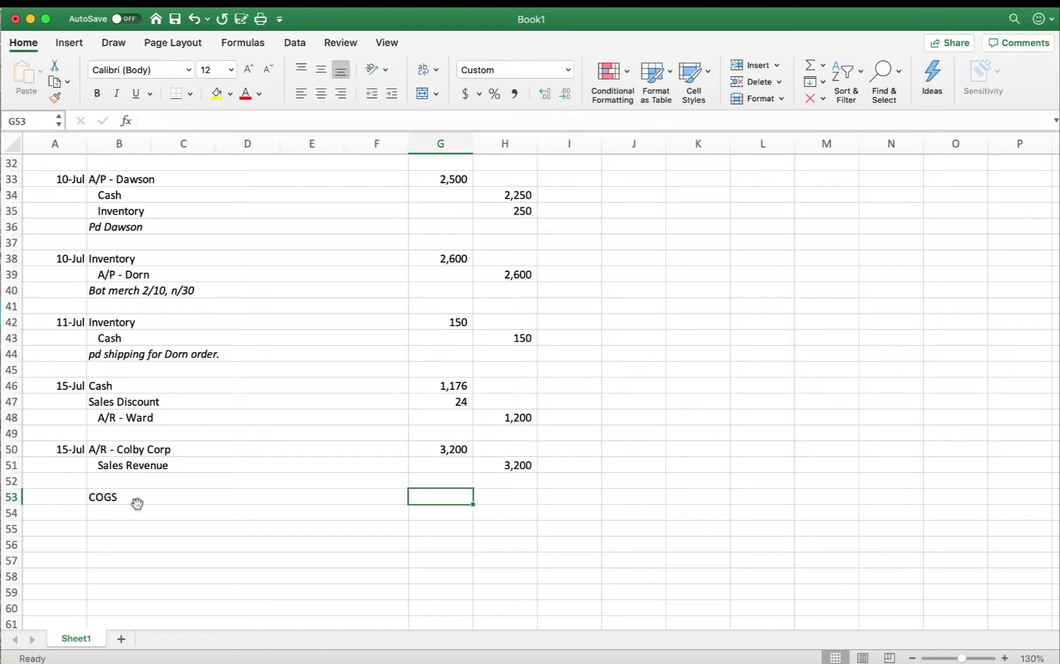
text(2400)
key(Return)
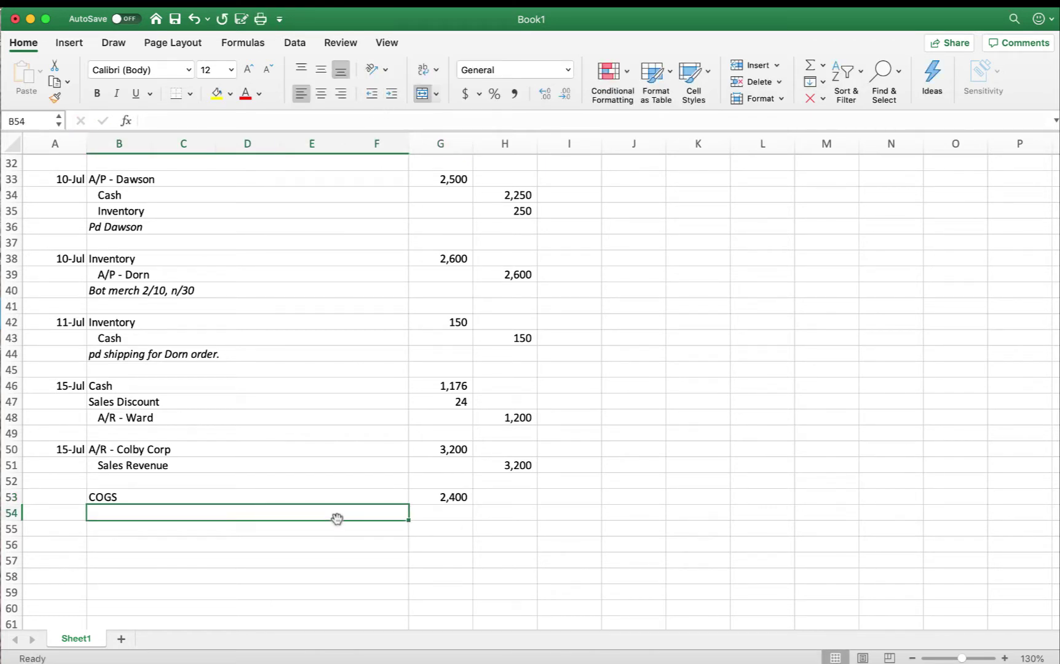
Step: Record the indented credit line in row 54 with account Invetory and a Cr amount of 2400
text(Invetory)
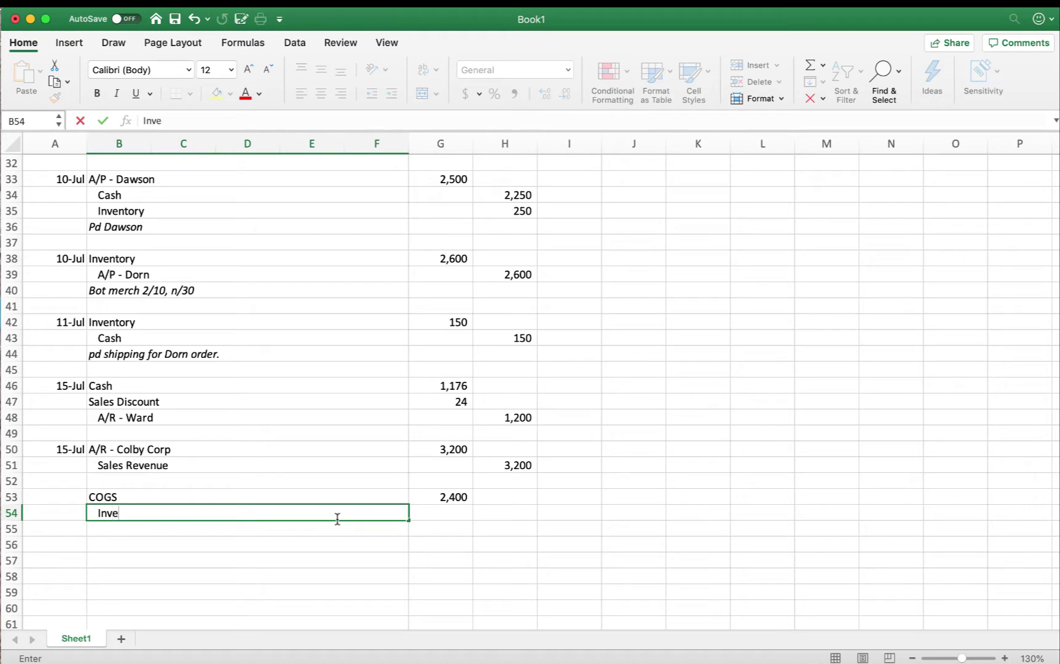
key(Tab)
key(Tab)
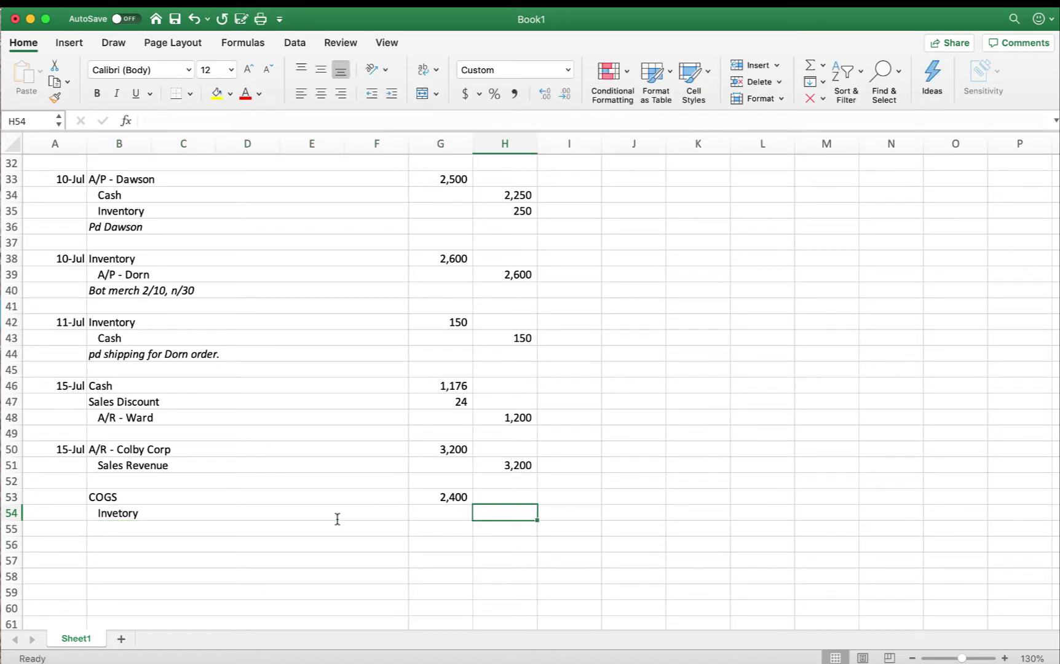
text(2400)
key(Return)
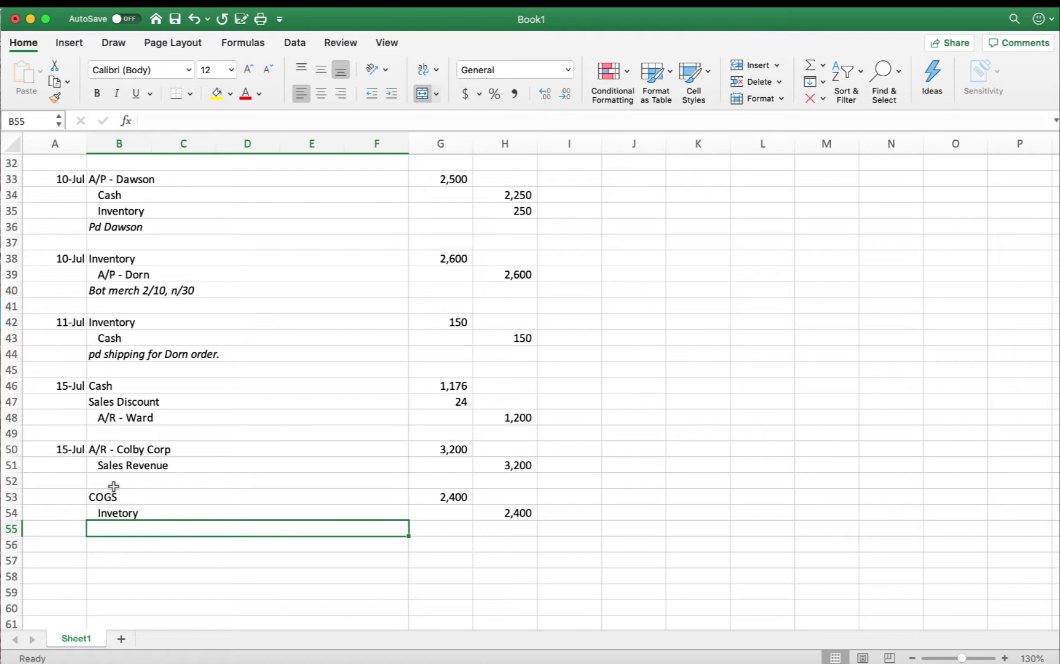
Step: Look back at the 2-Jul Penn purchase entry and its payment terms in row 8
click(114, 482)
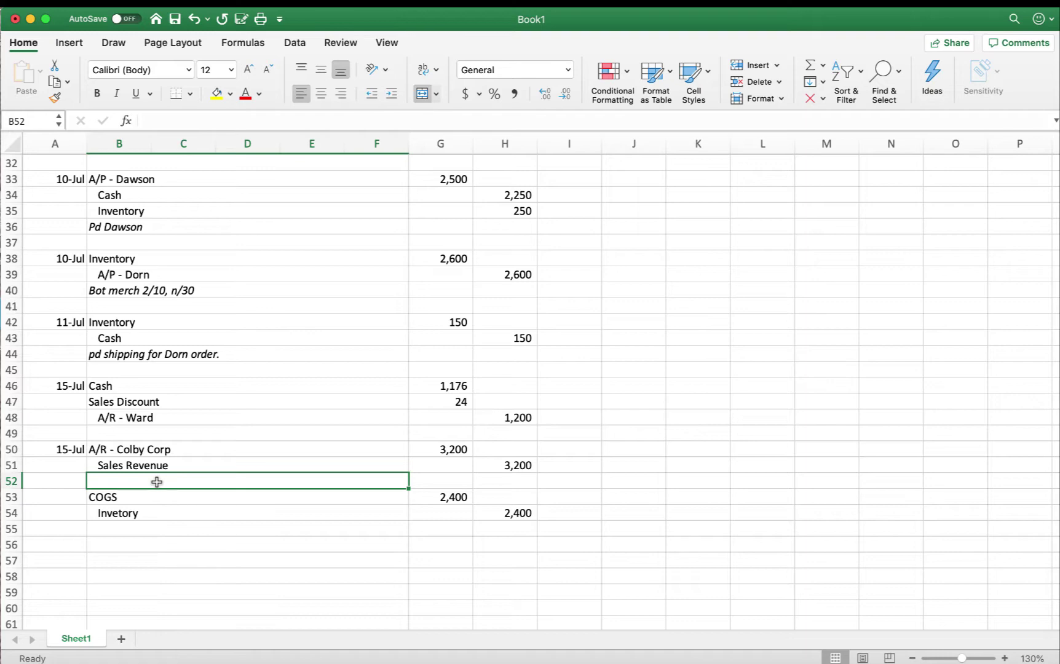
click(68, 544)
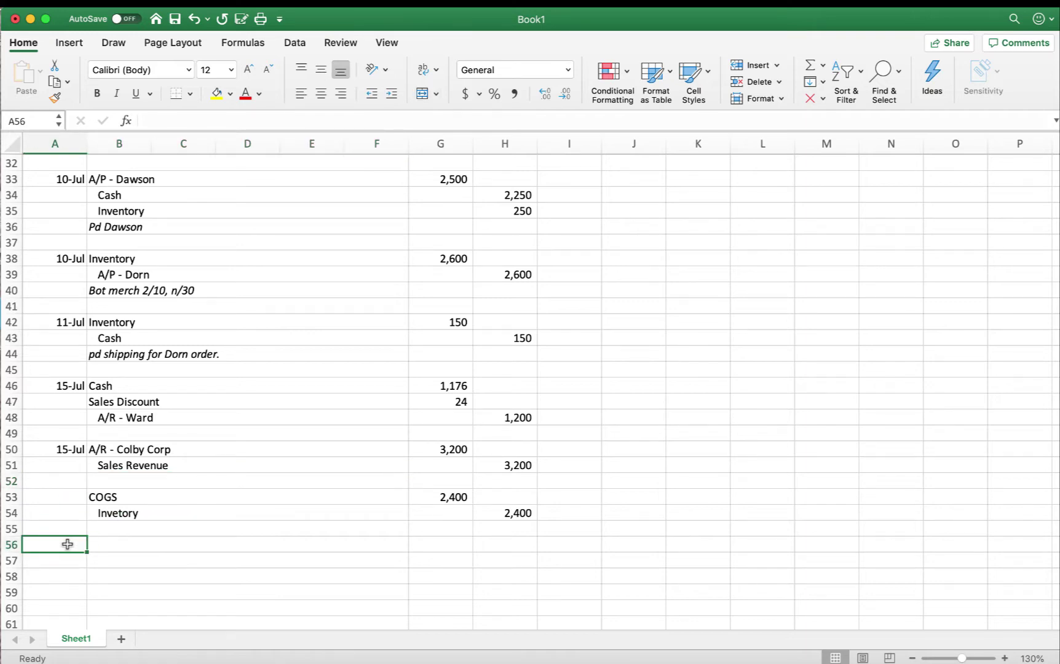
scroll(67, 544, down, 5)
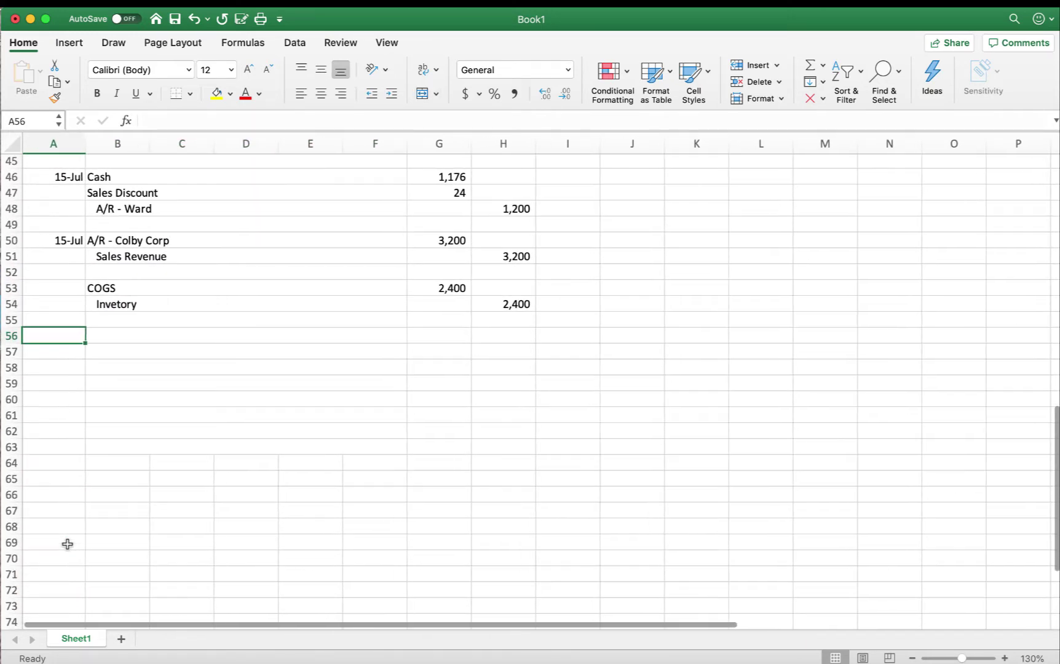
scroll(68, 544, down, 1)
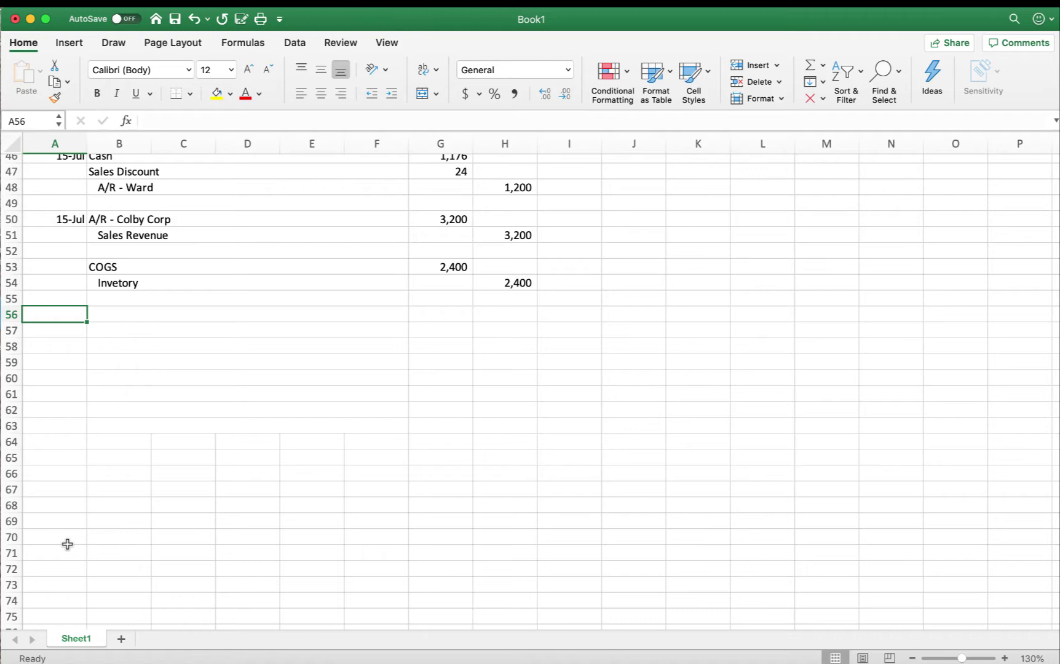
scroll(68, 544, up, 15)
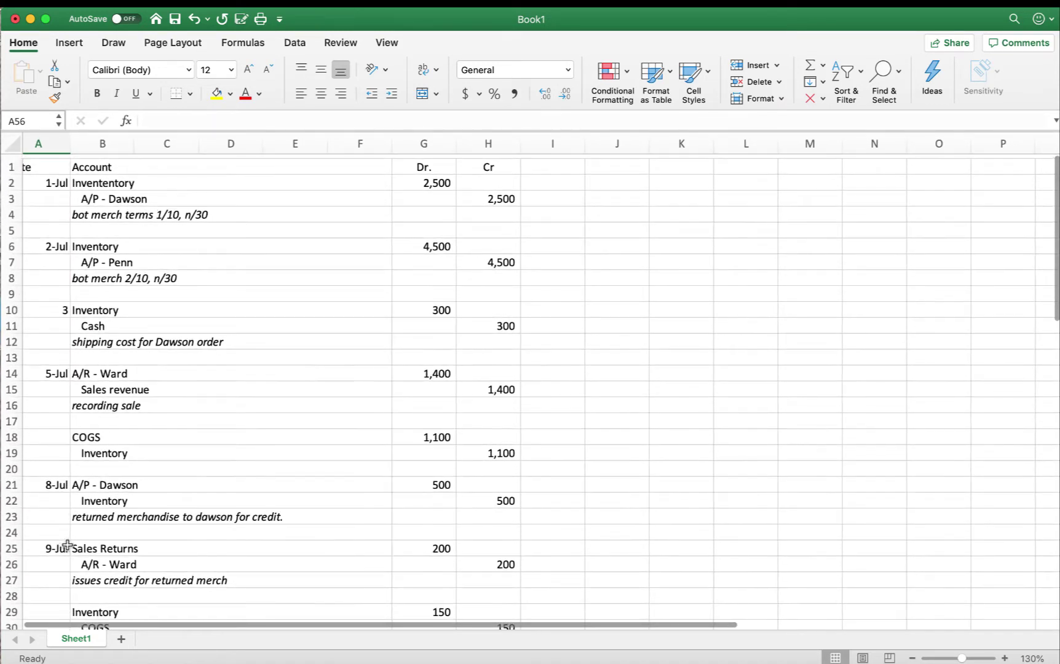
scroll(65, 546, left, 2)
click(148, 272)
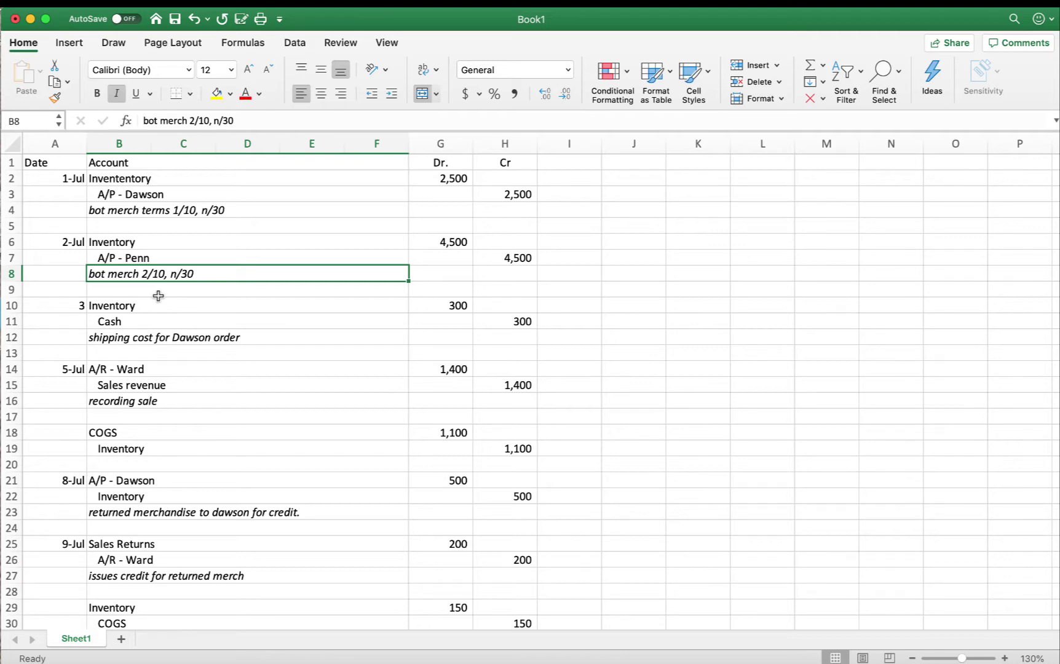
Step: Date the new journal entry in A56 as 7/16
scroll(158, 295, down, 14)
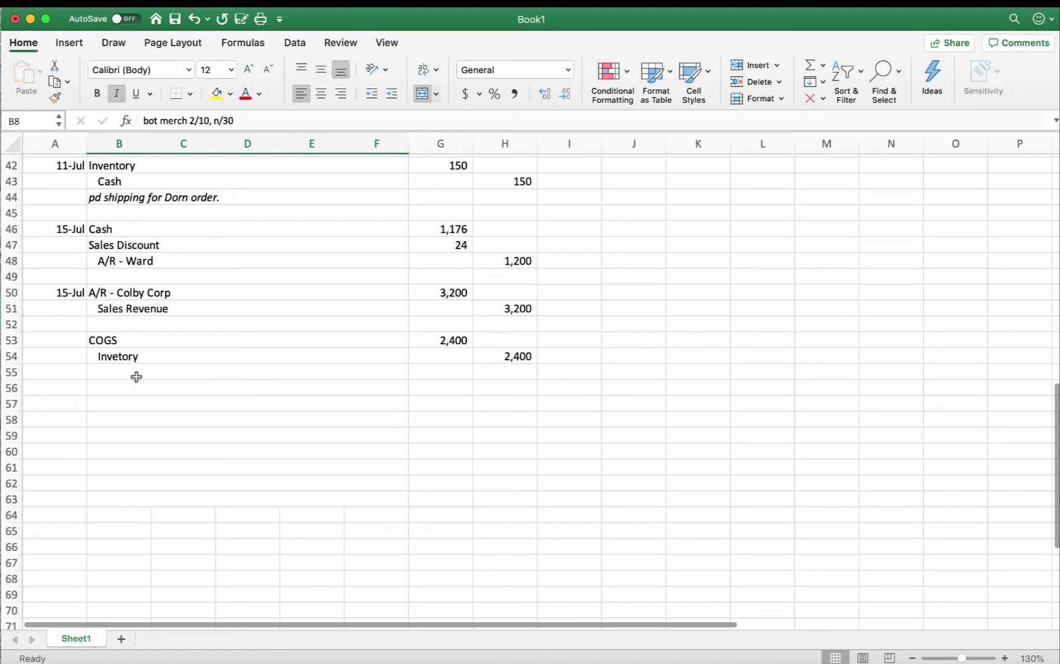
click(71, 388)
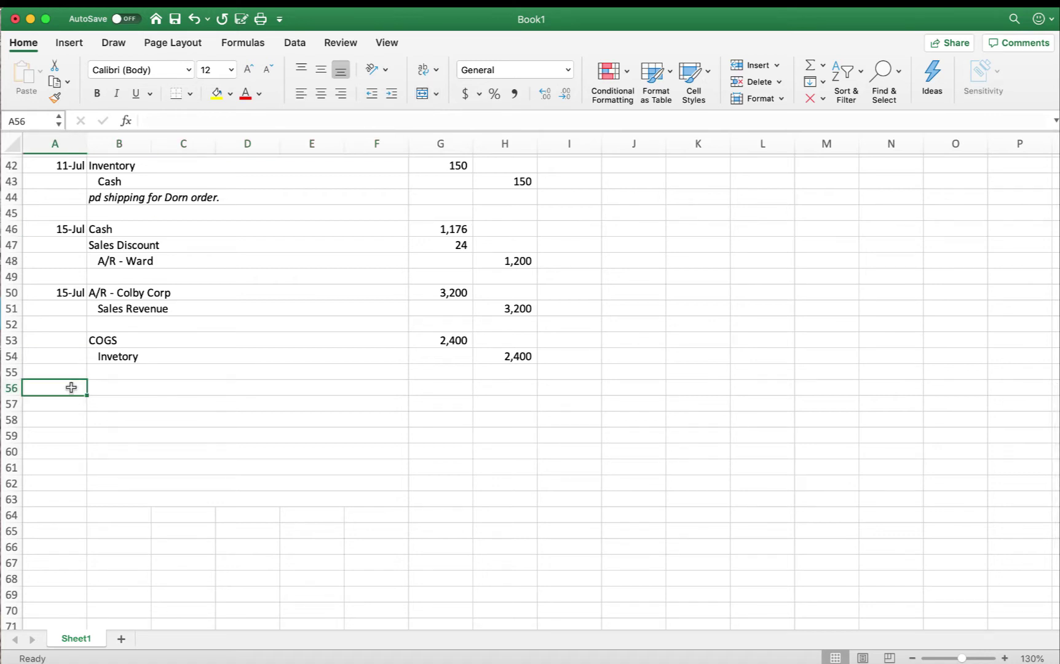
text(7)
text(/16)
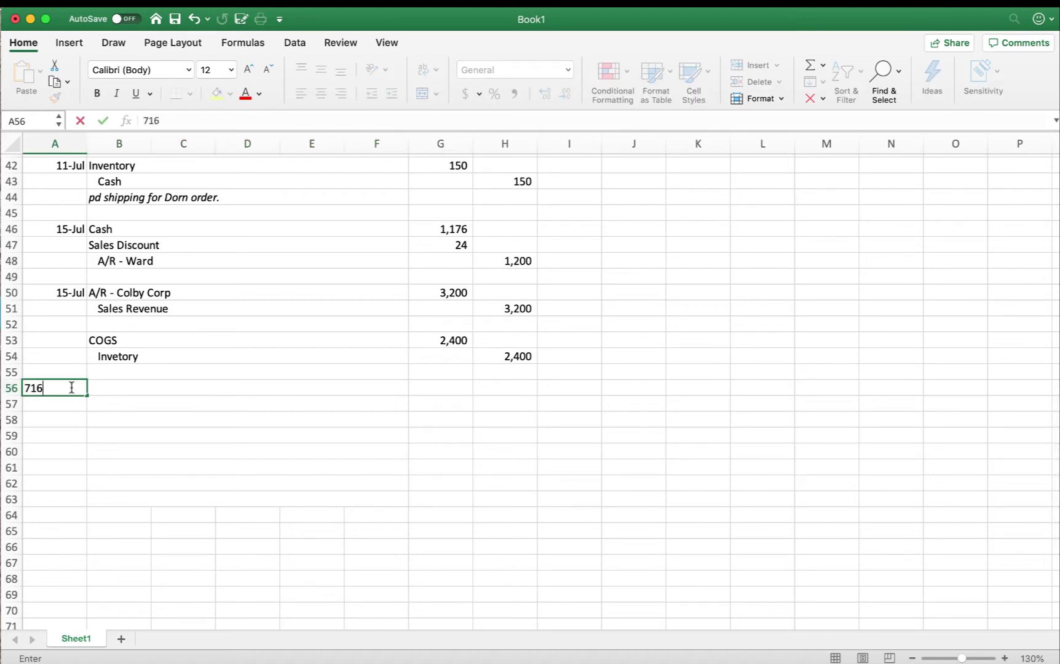
key(BackSpace)
key(BackSpace)
text(16)
key(Tab)
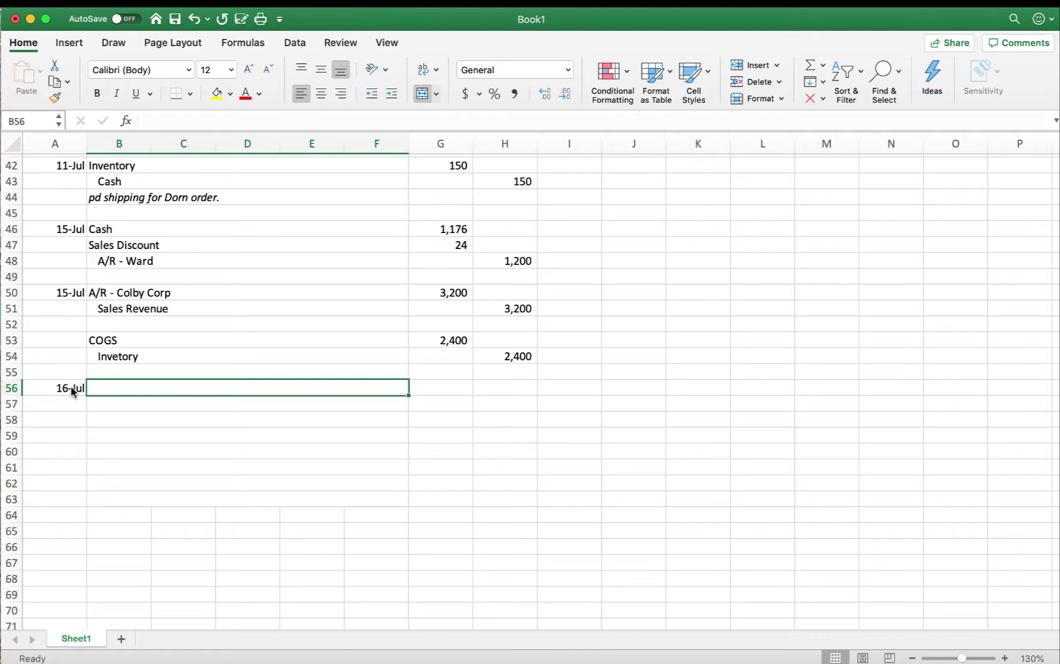
Step: Enter A/P - Penn as the debit account in B56
text(A/)
key(BackSpace)
text(/)
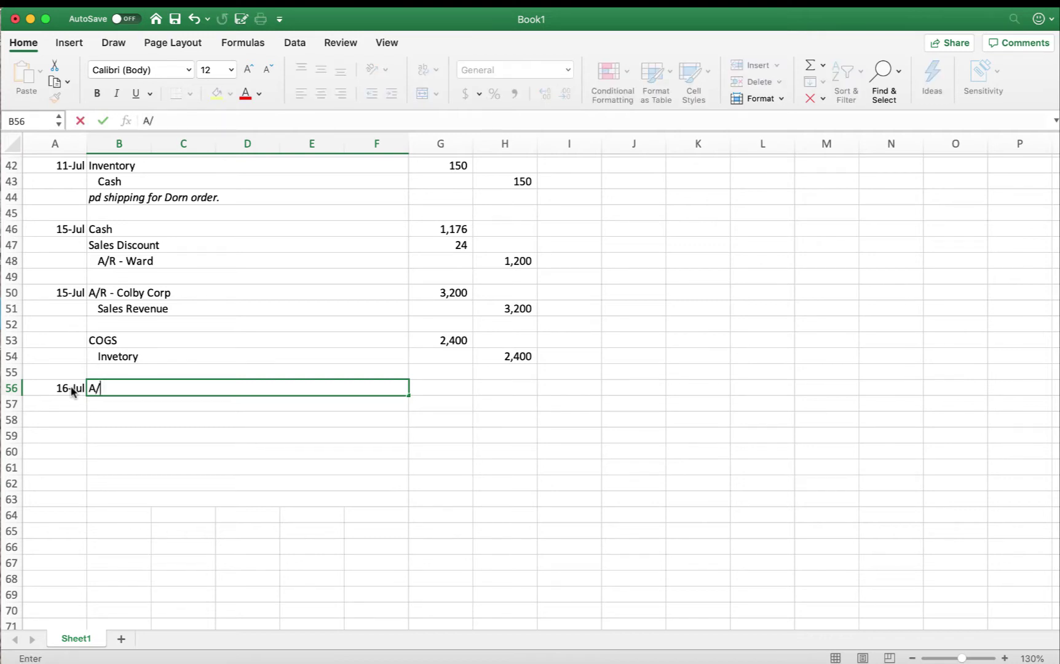
text(P - Penn)
key(Tab)
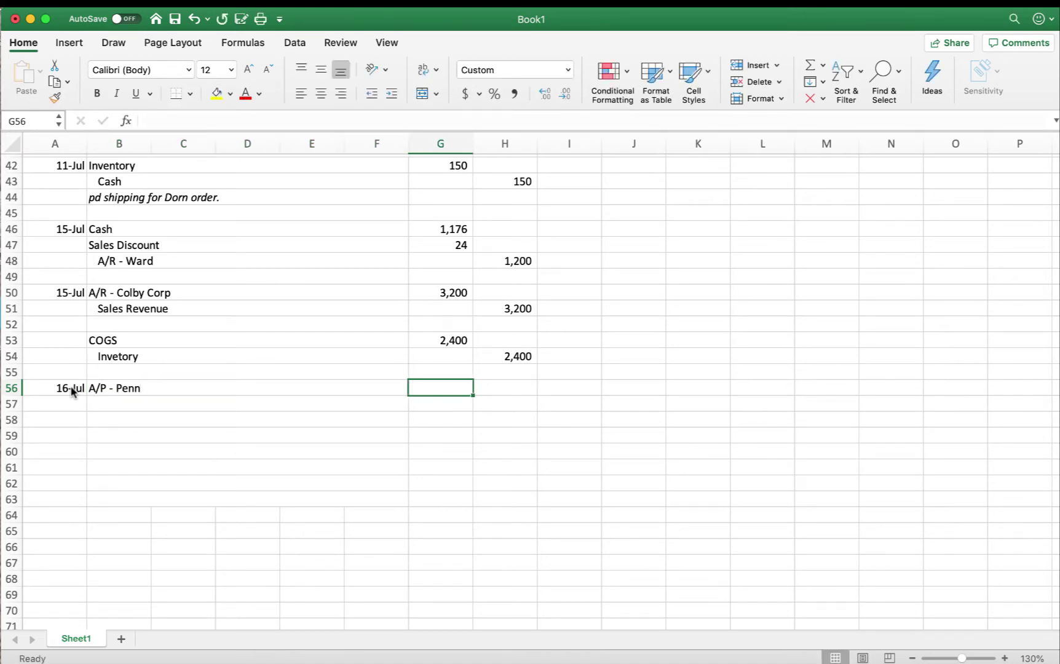
Step: Look back at the 2-Jul Penn purchase entry in rows 6 to 8 and its credit amount in H7
scroll(81, 362, up, 15)
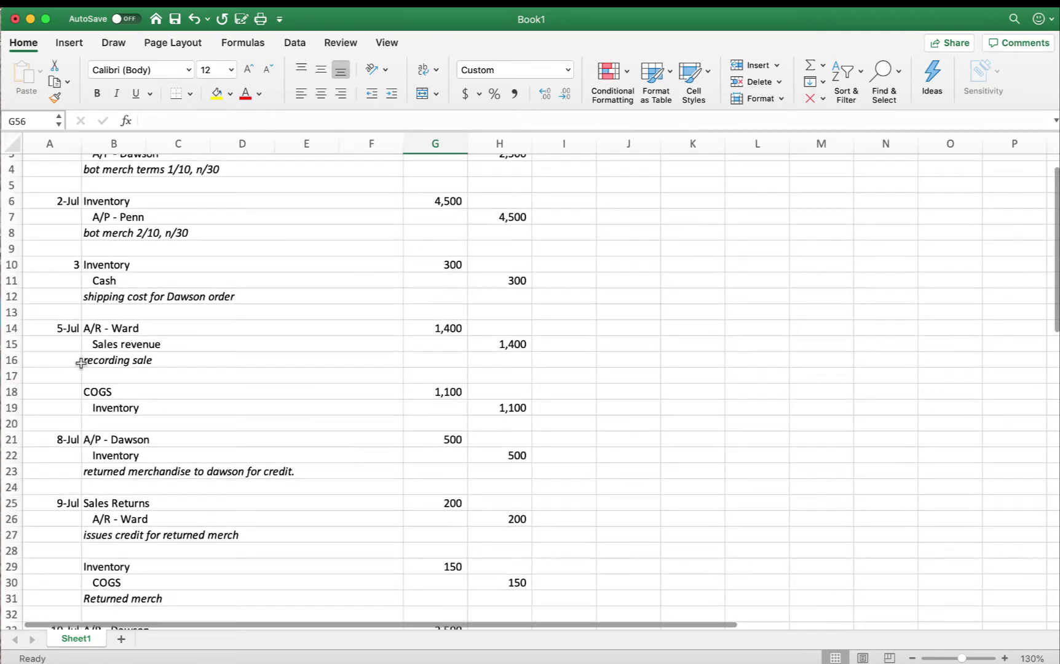
scroll(81, 362, up, 3)
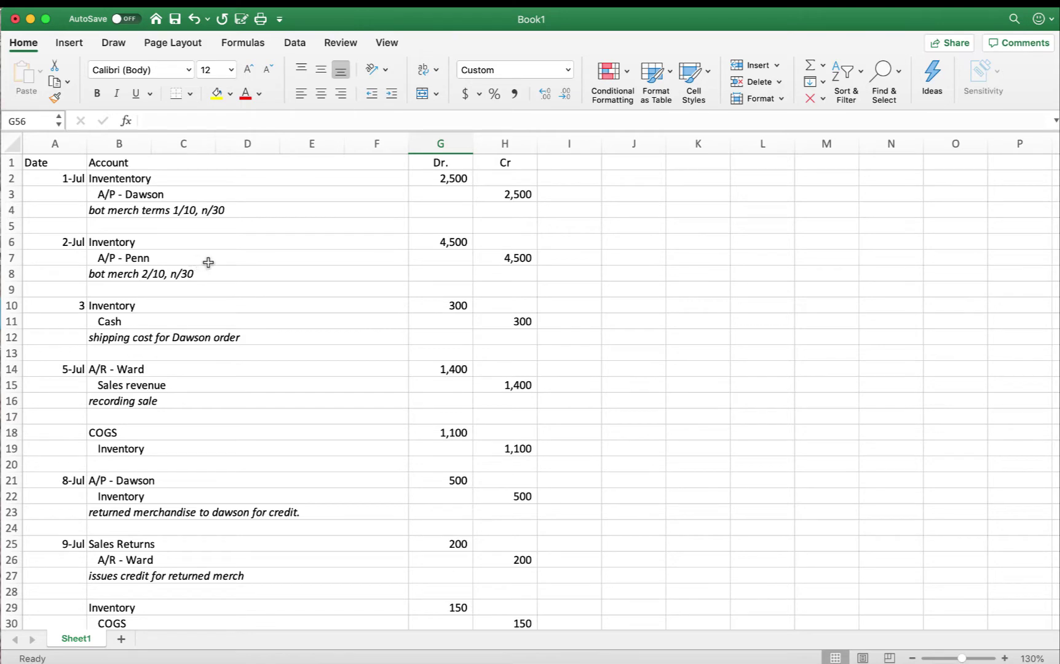
scroll(485, 260, down, 3)
click(504, 215)
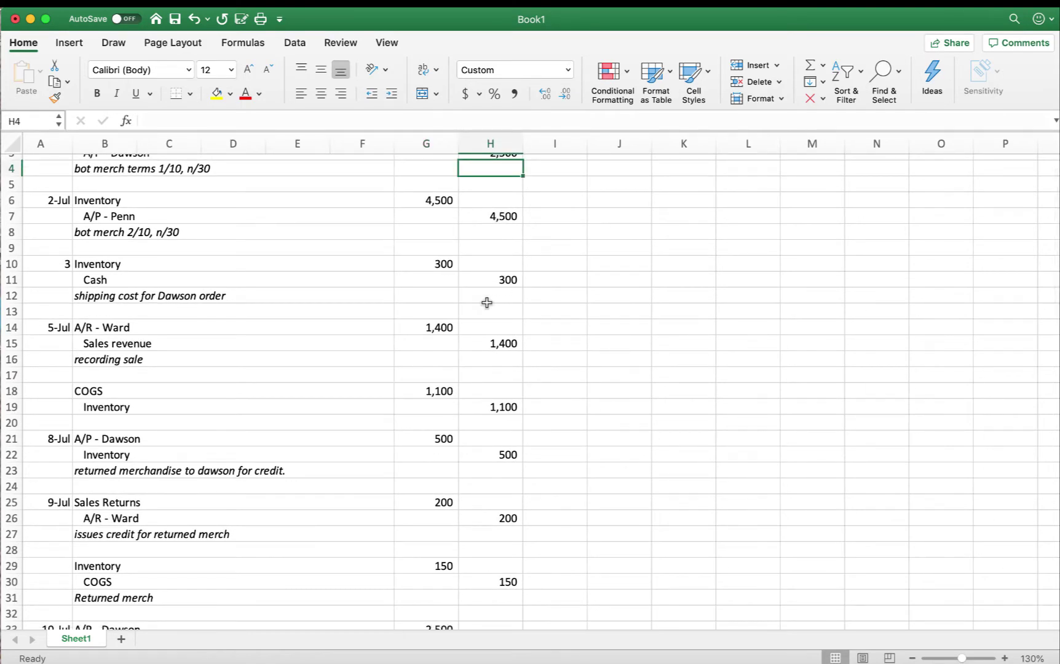
scroll(486, 302, up, 1)
scroll(486, 302, up, 2)
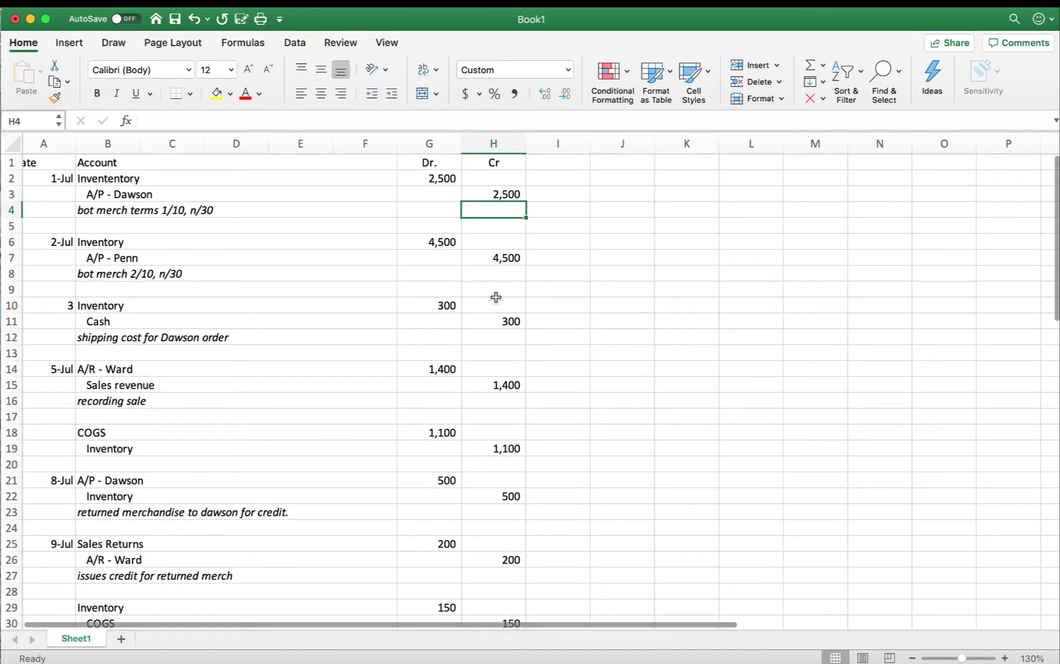
click(504, 264)
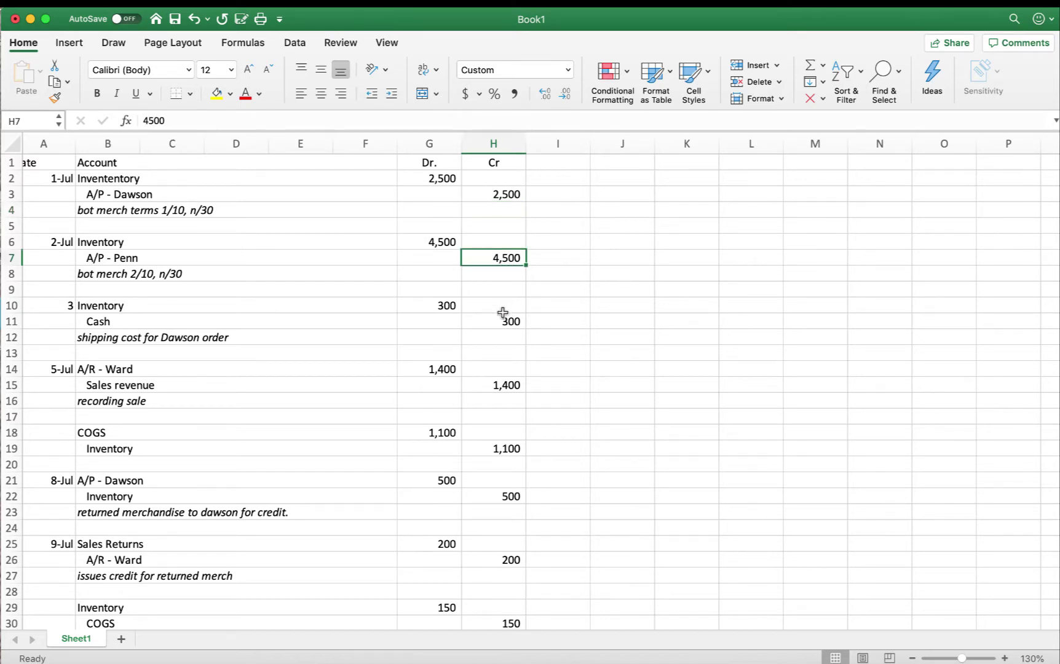
Step: Review the journal entries following the 2-Jul purchase for any returns or payments affecting the Penn payable
scroll(485, 428, down, 5)
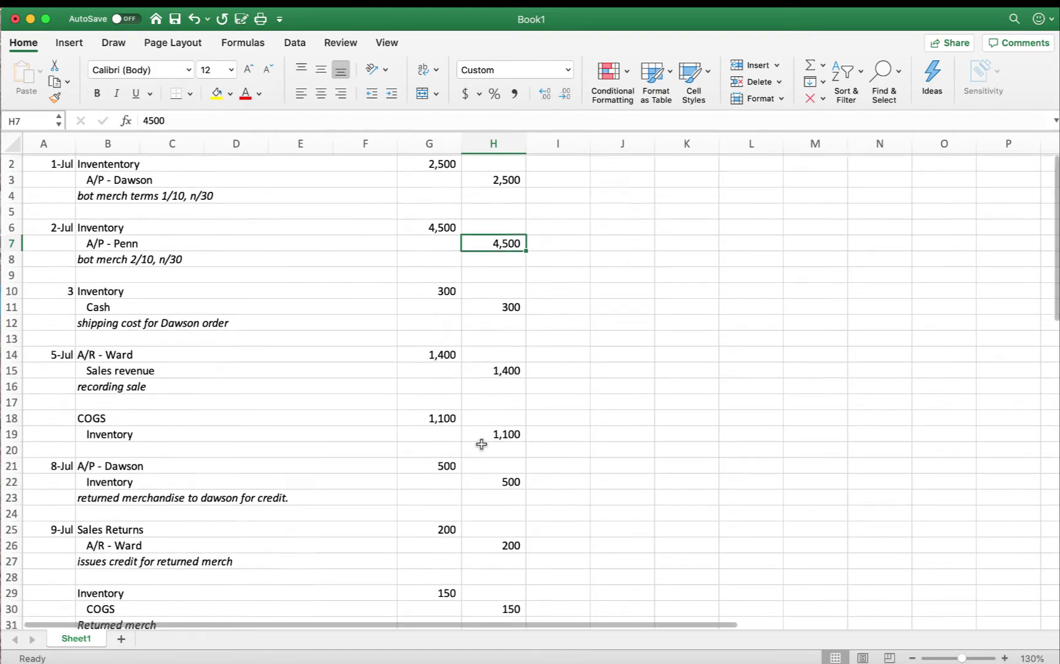
scroll(481, 444, down, 8)
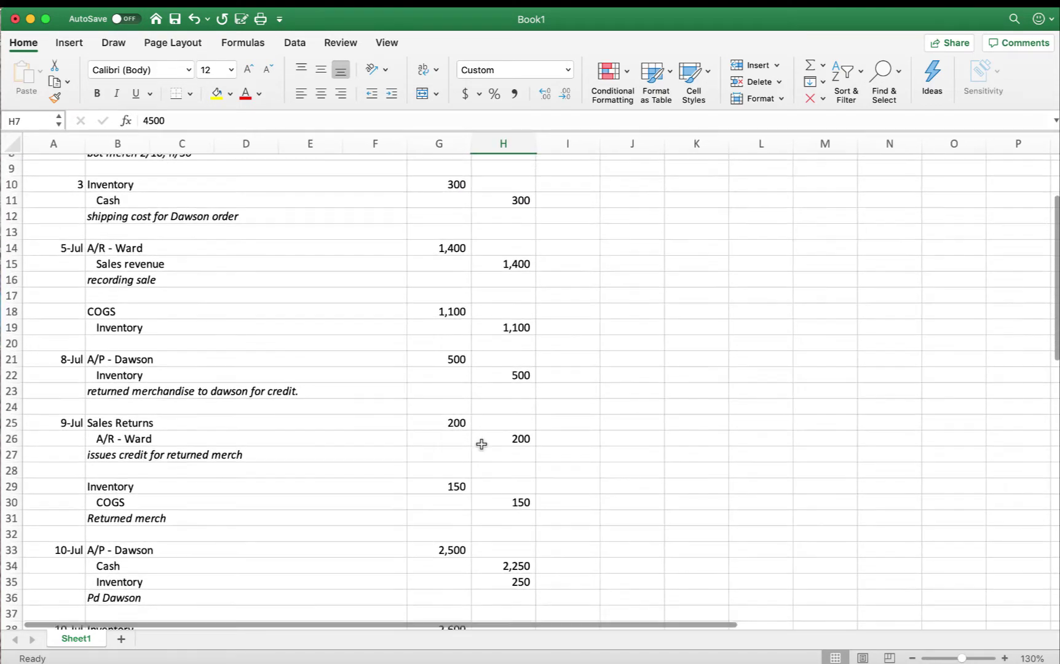
scroll(482, 444, down, 10)
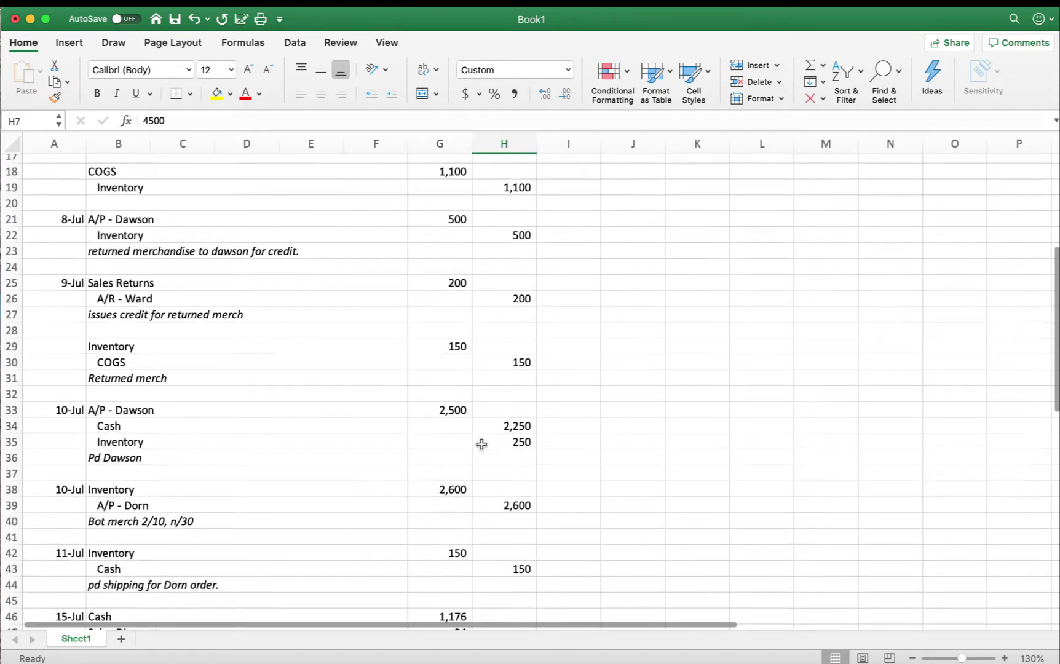
scroll(481, 444, down, 5)
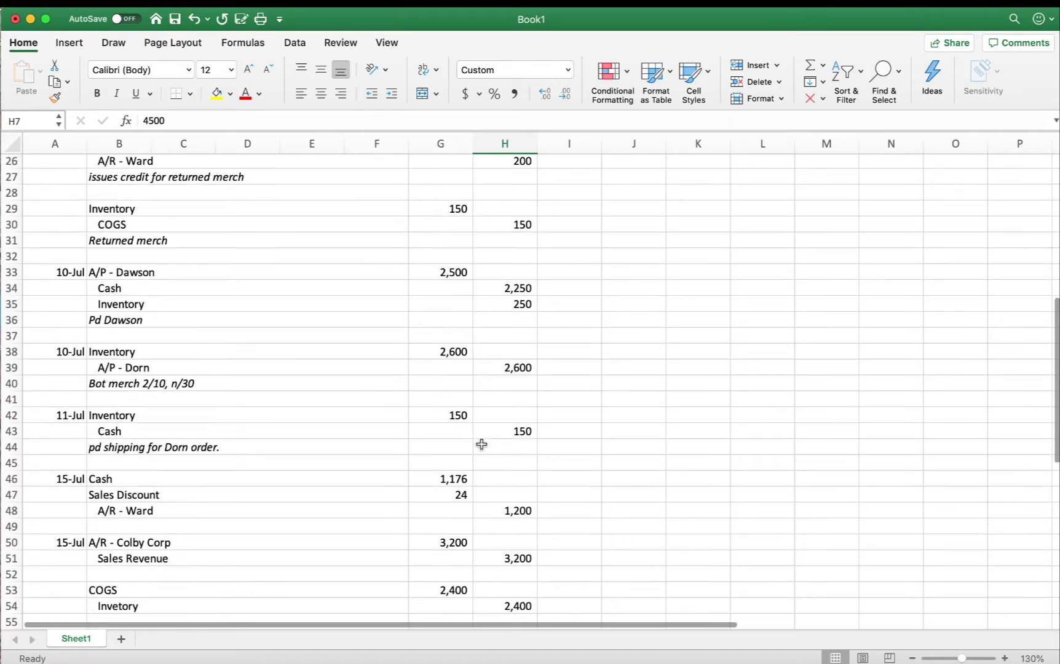
scroll(481, 443, up, 12)
scroll(481, 444, up, 10)
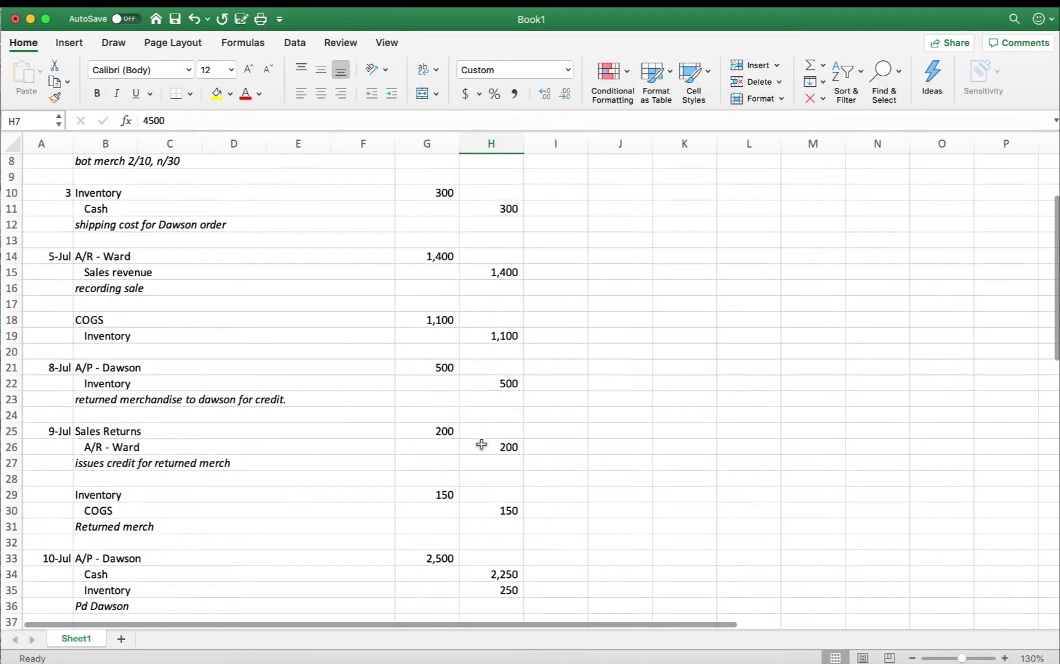
scroll(481, 444, up, 3)
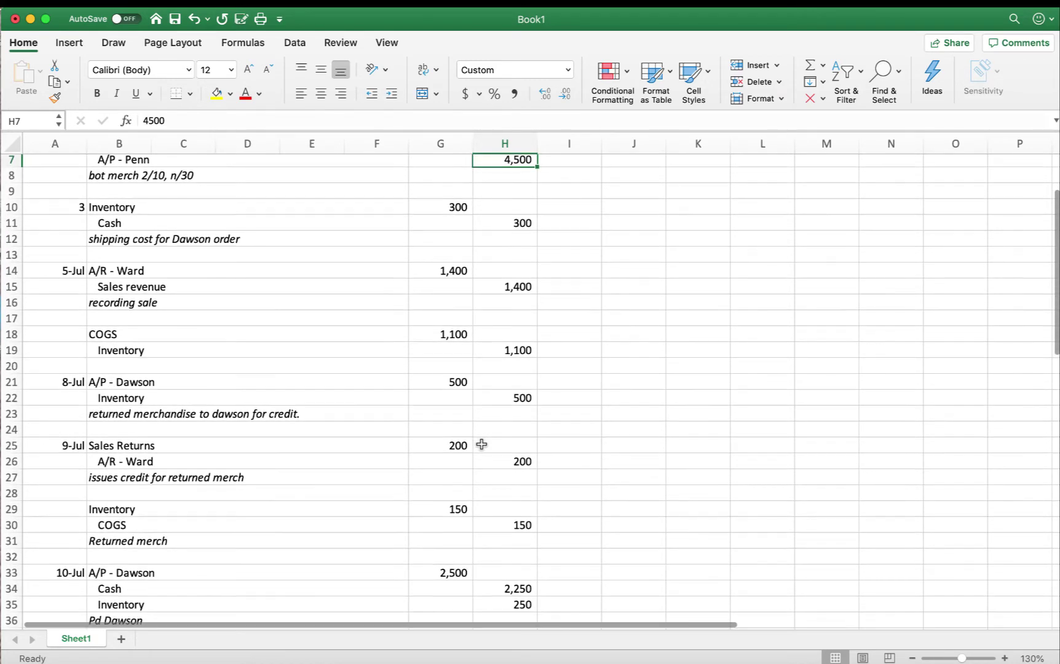
scroll(481, 444, down, 1)
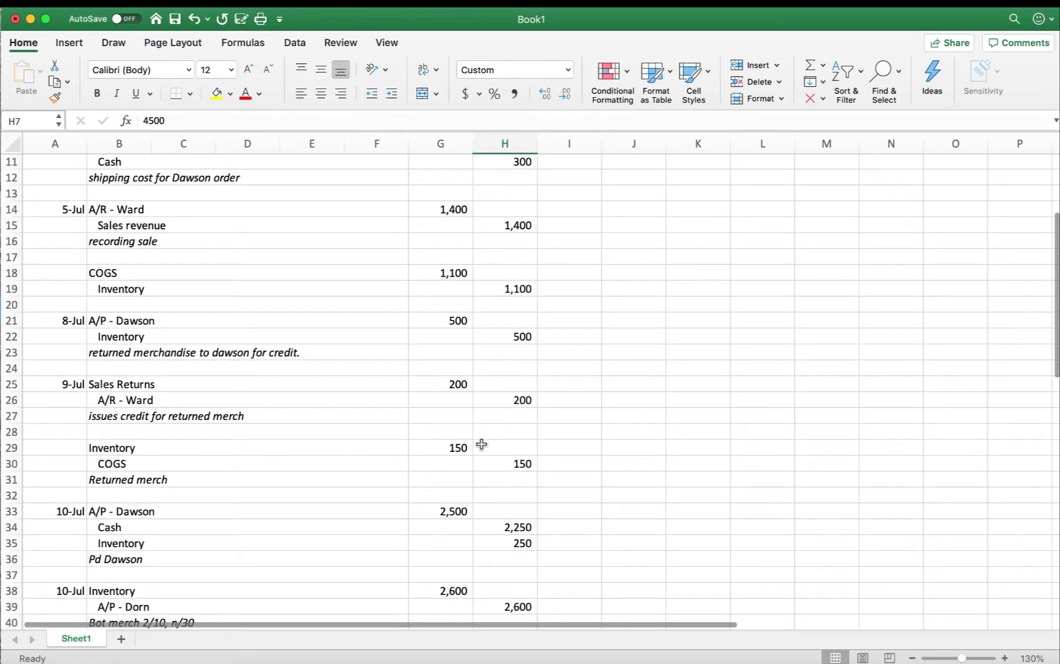
scroll(481, 445, down, 2)
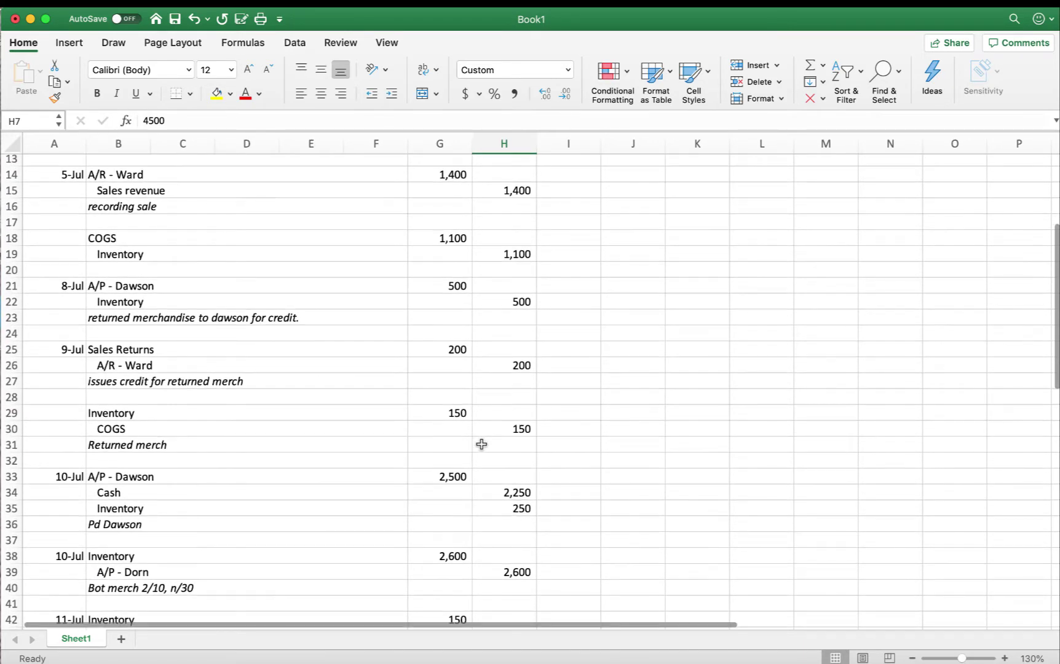
scroll(492, 303, up, 8)
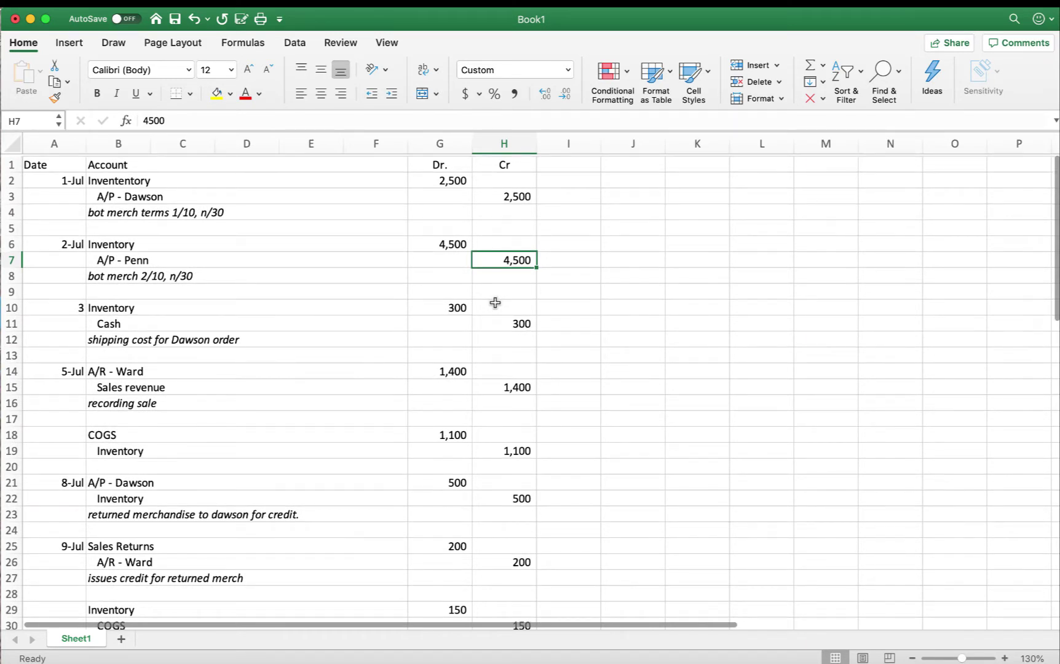
scroll(495, 302, down, 15)
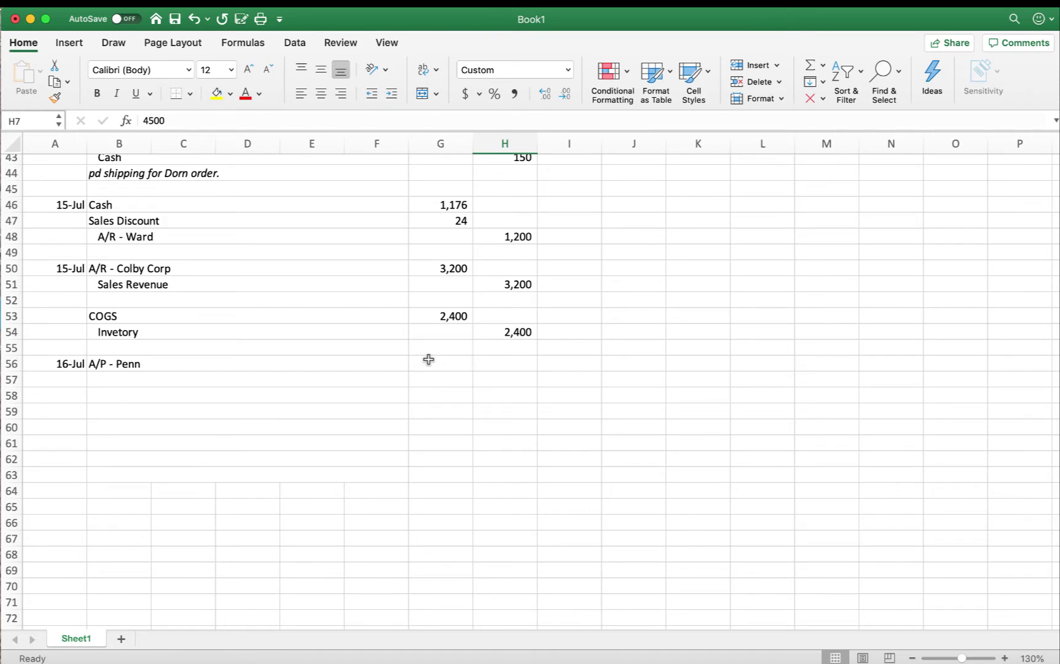
scroll(437, 359, up, 14)
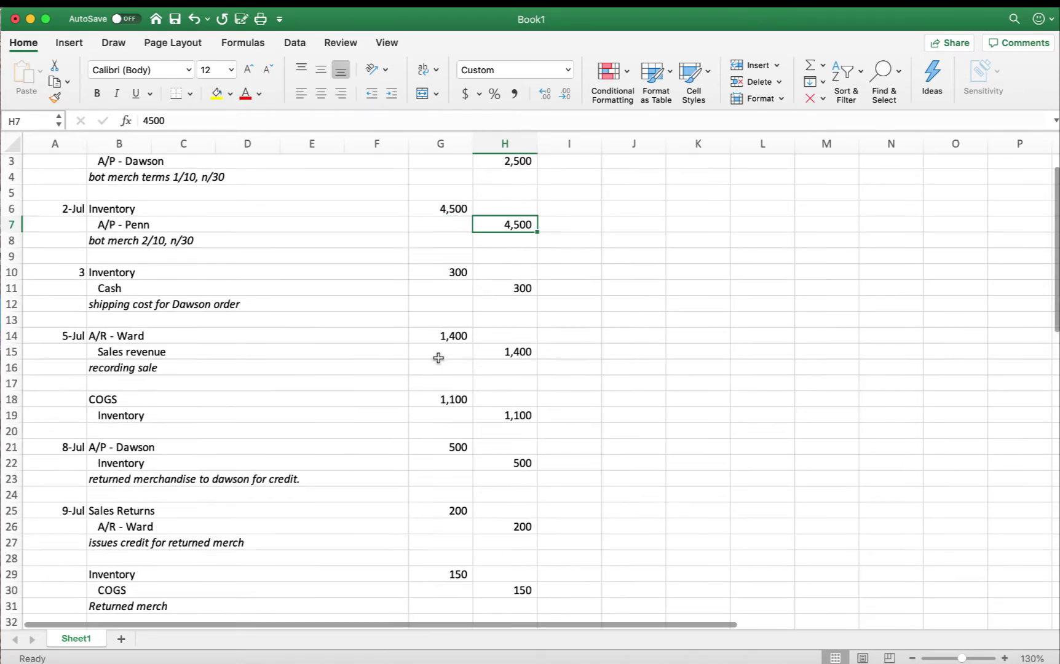
Step: Enter 4500 as the Dr. amount for A/P - Penn in G56
scroll(438, 359, down, 15)
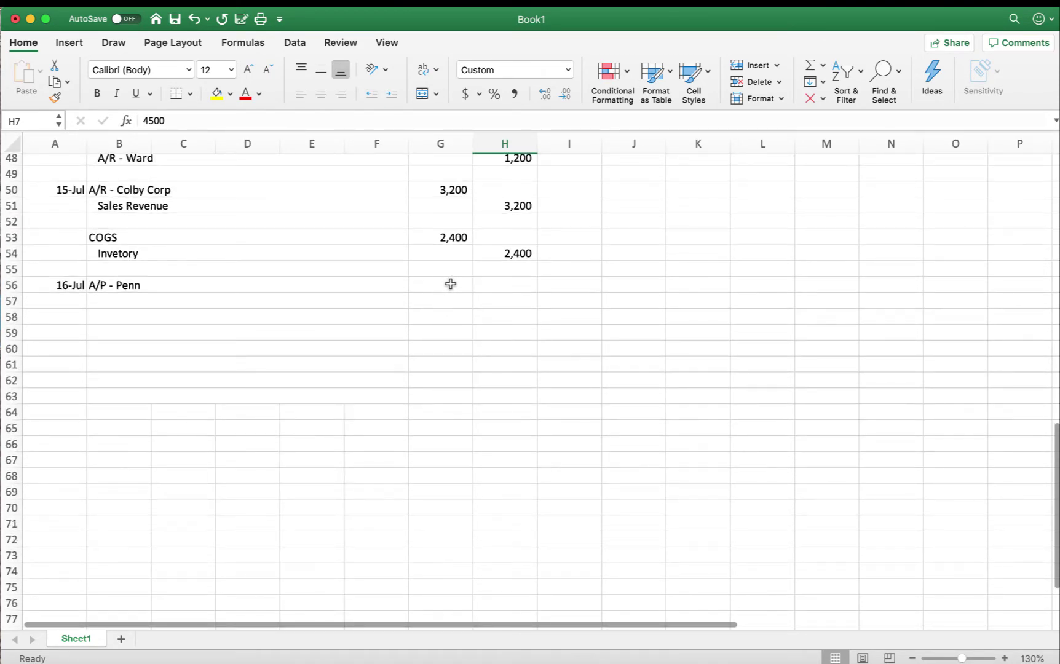
click(451, 284)
text(4,50)
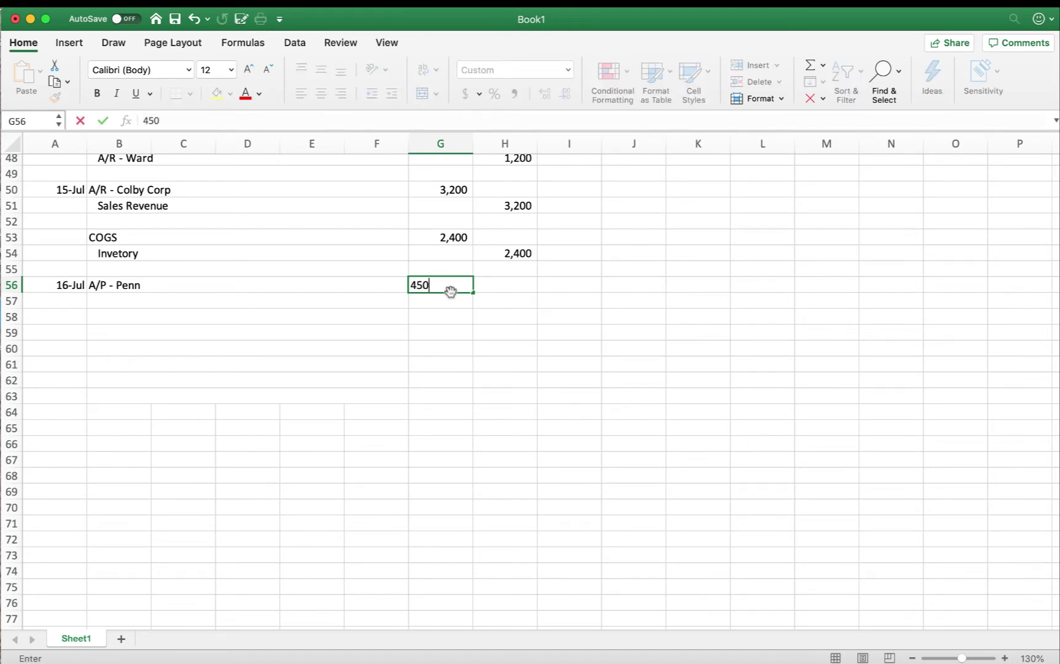
text(0)
key(Return)
Step: Record the indented credit line in row 57 with account Cash and a Cr amount of 4500
click(127, 299)
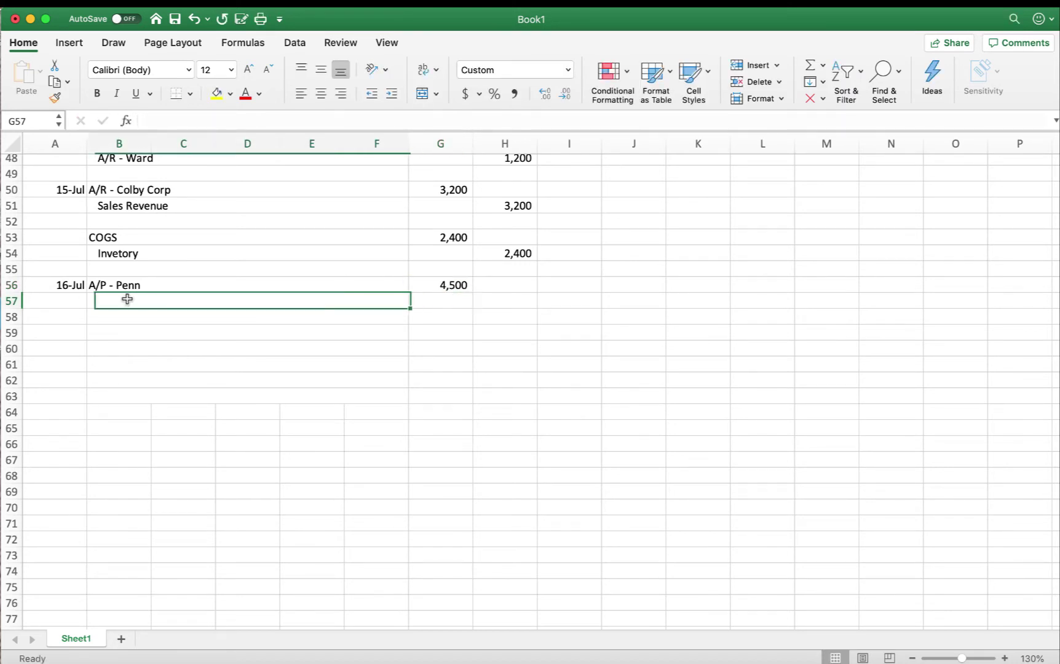
click(390, 94)
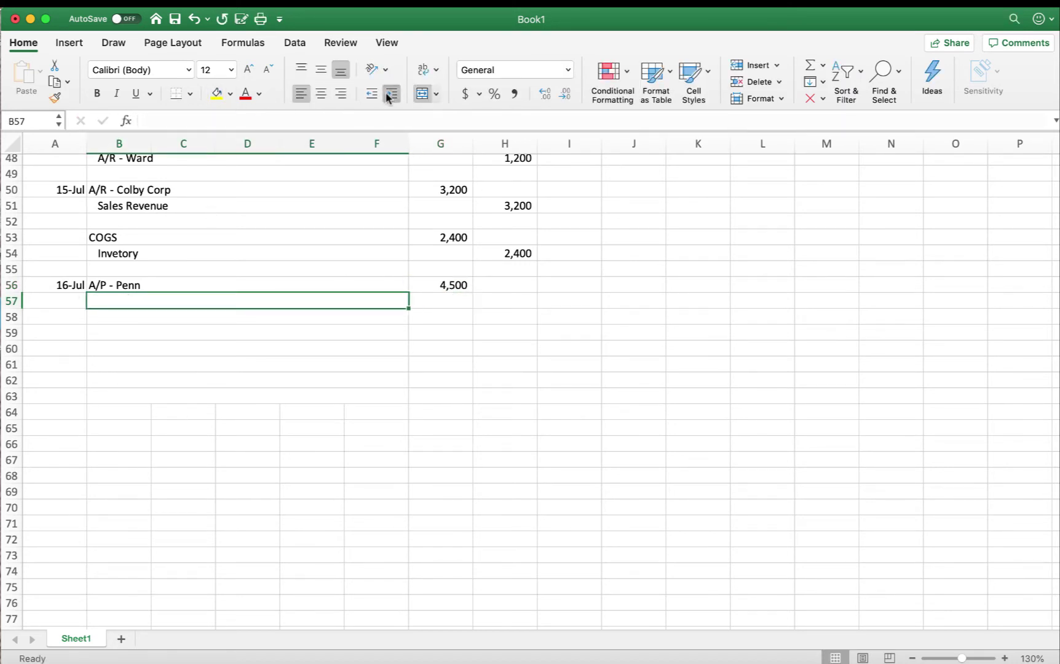
text(Cash)
key(Tab)
key(Tab)
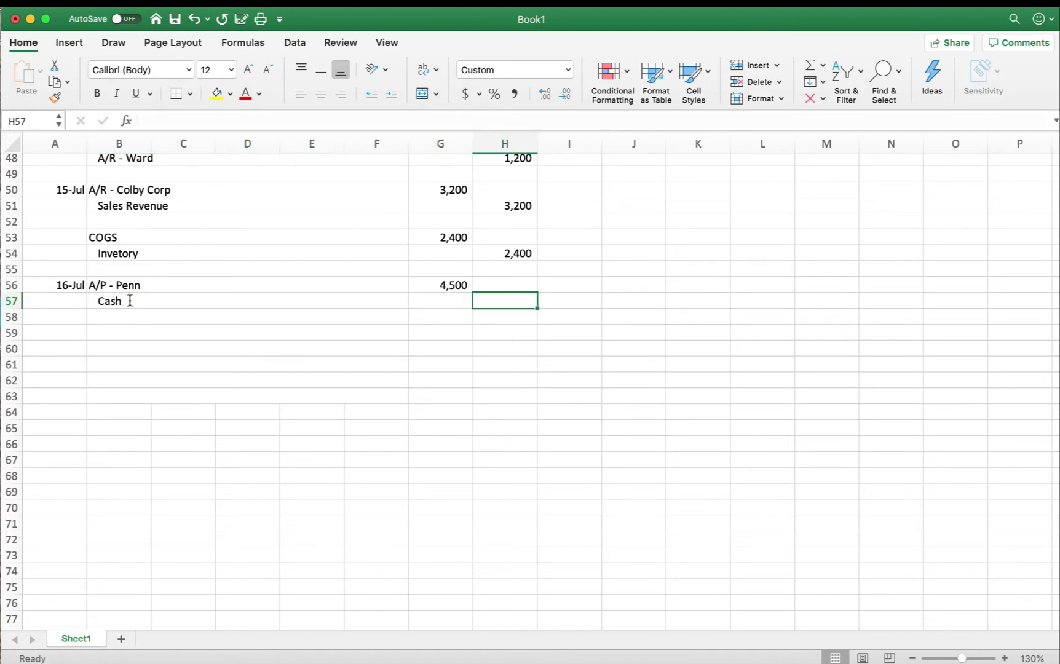
text(4500)
key(Return)
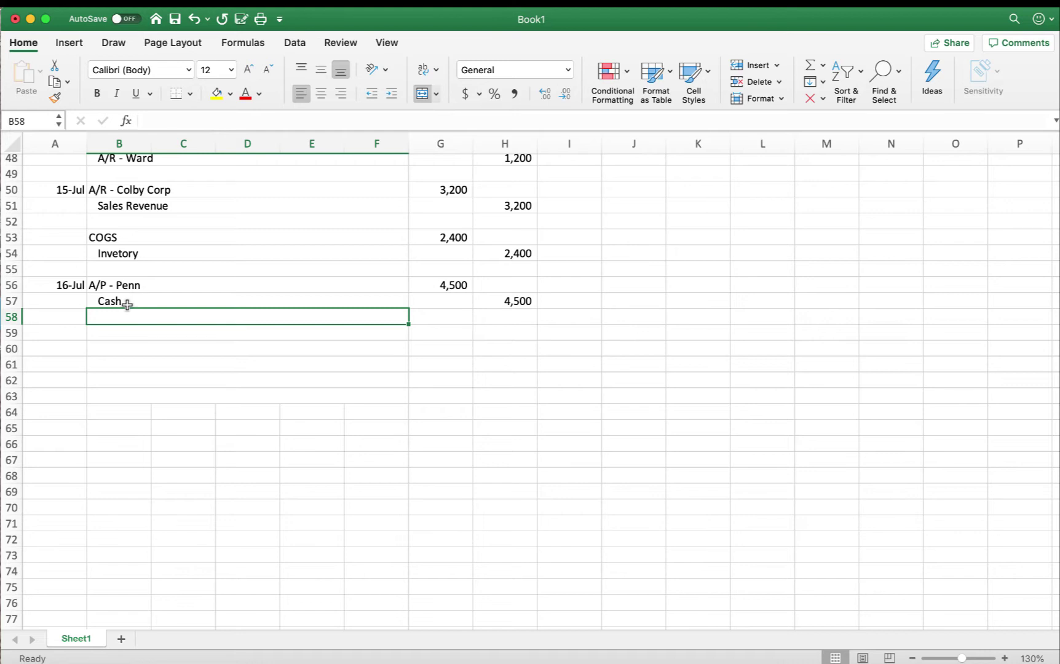
Step: Extend the merged B:F account cell format from row 63 down through row 75
click(229, 380)
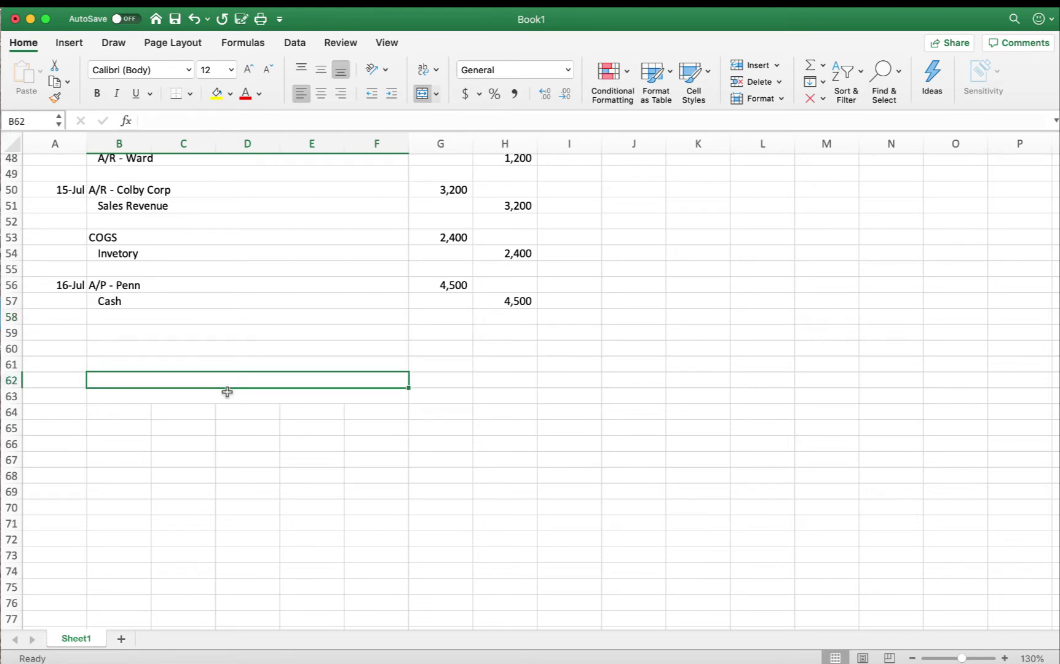
click(227, 391)
drag(408, 404, 412, 592)
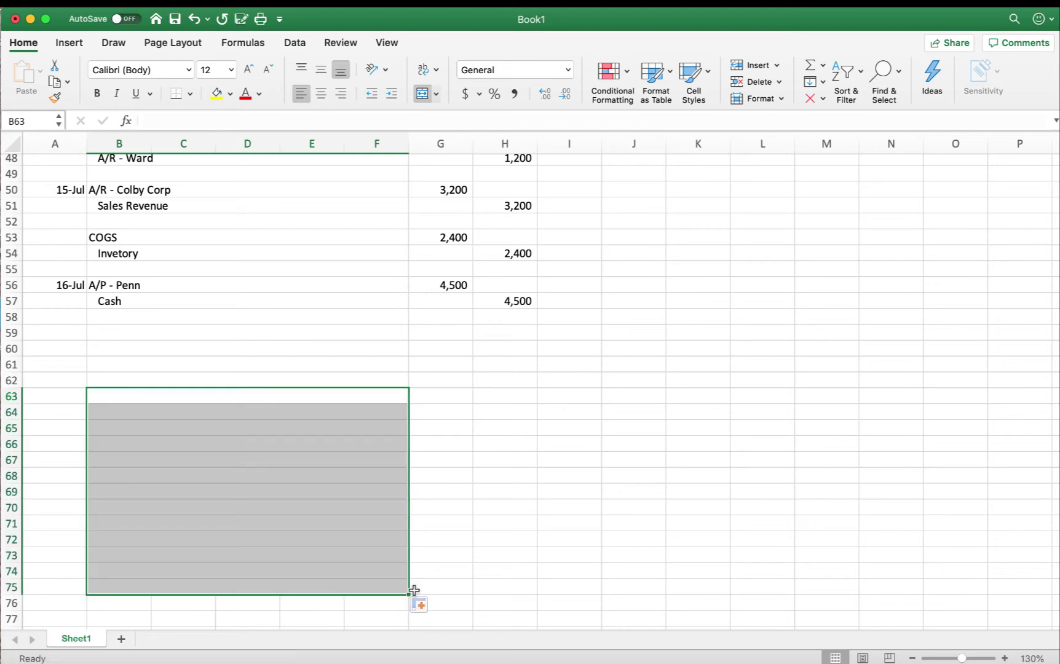
Step: Start a new journal entry in row 59 dated 7/18, debiting A/P - Dorn for 200
click(65, 333)
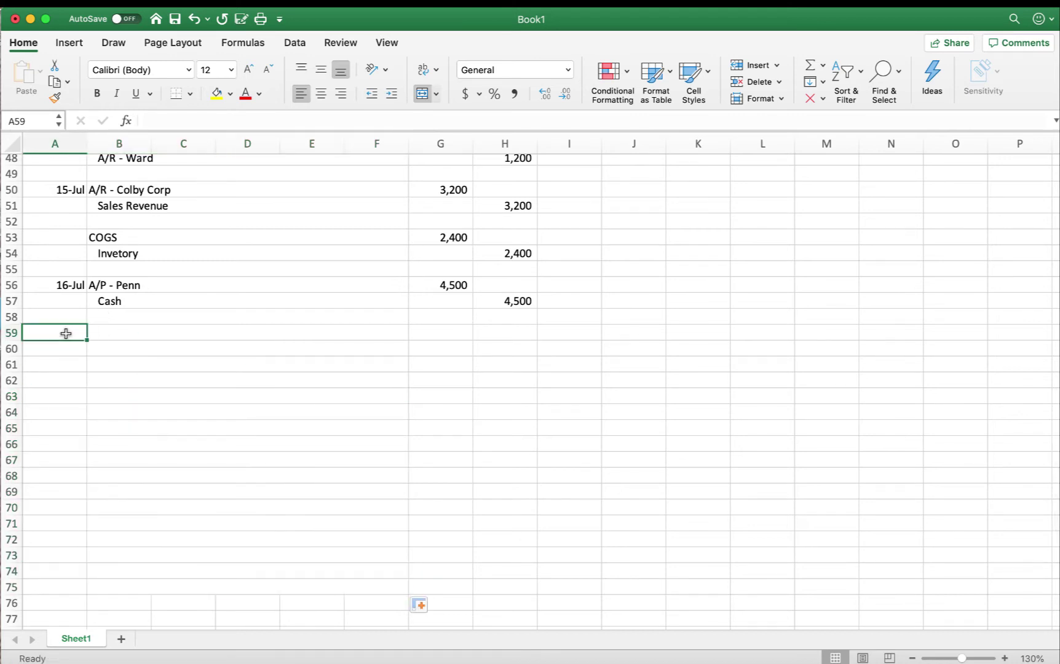
text(7/18)
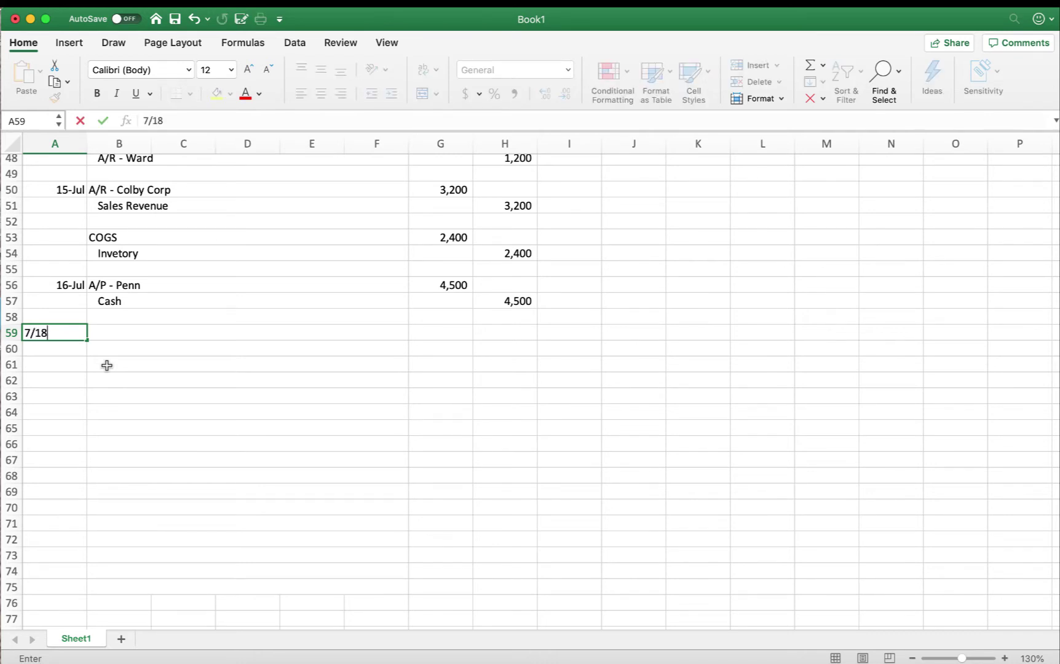
key(Tab)
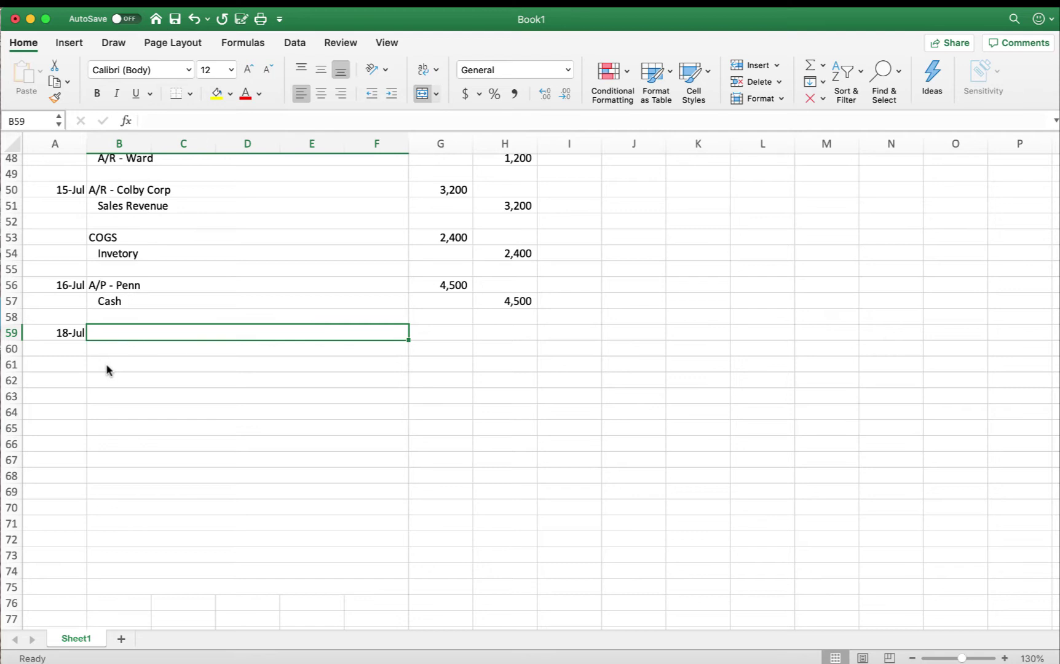
text(A/P)
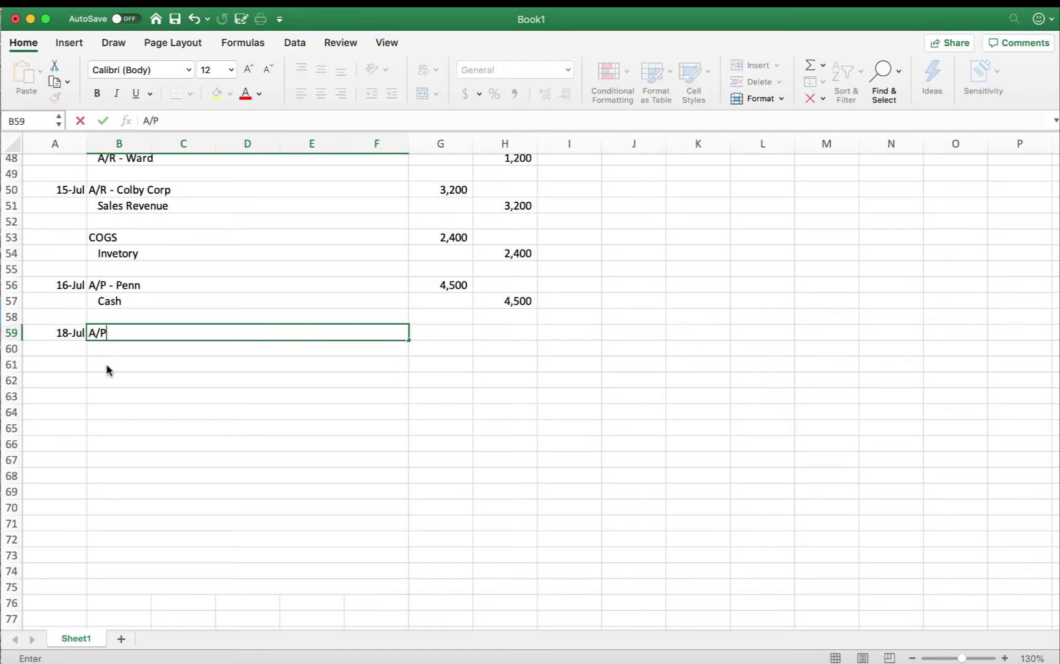
text( - Dorn)
key(Tab)
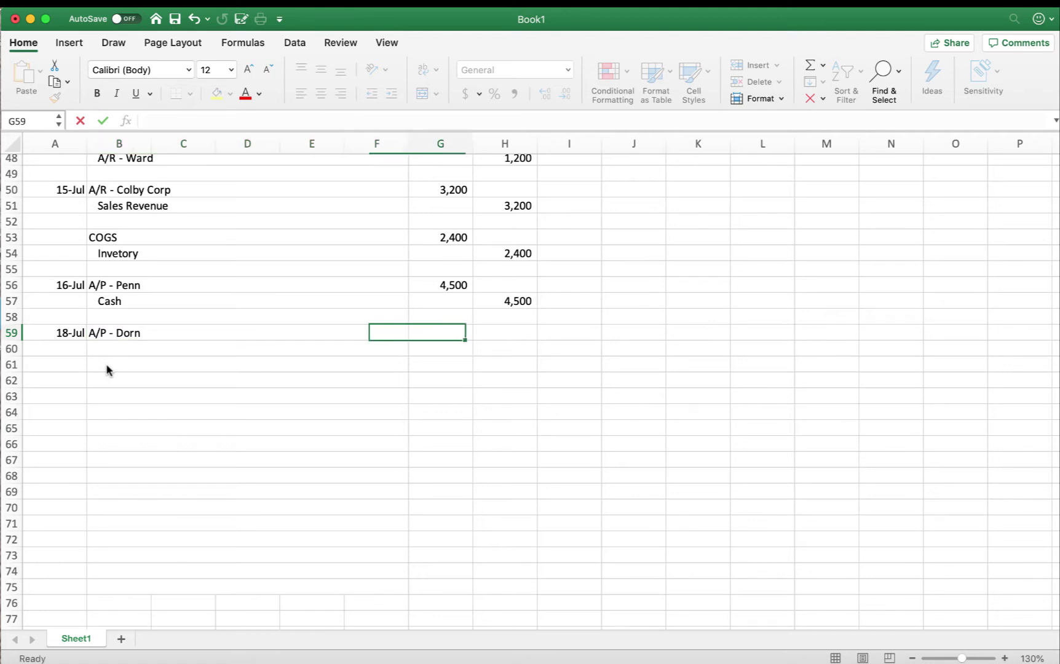
text(200)
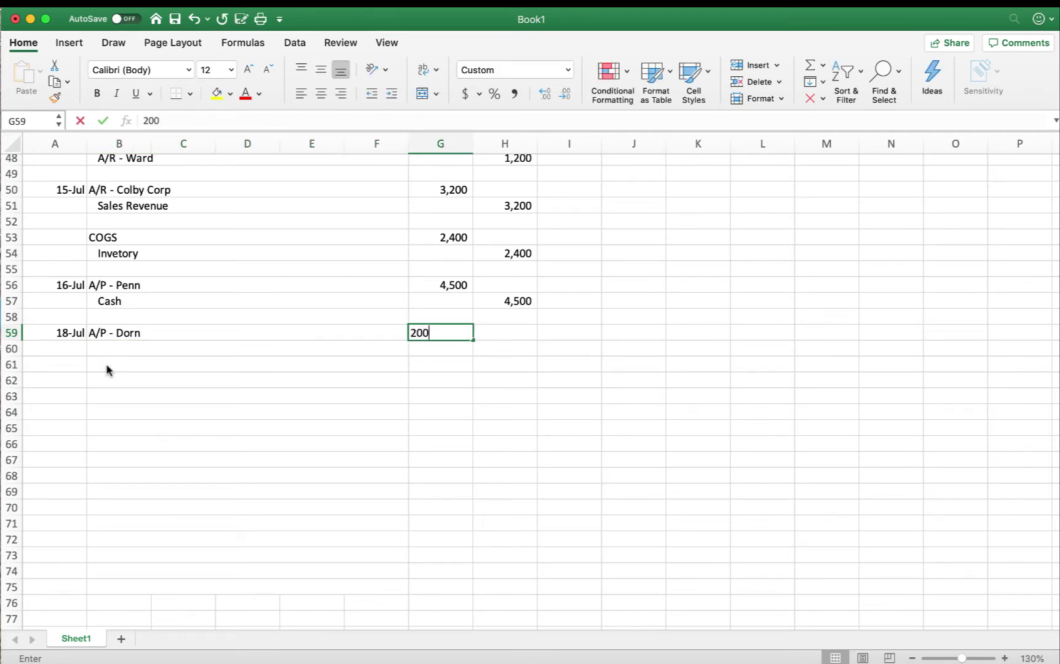
Step: Record the indented credit line in row 60 with account Inventory and a Cr amount of 200
click(104, 351)
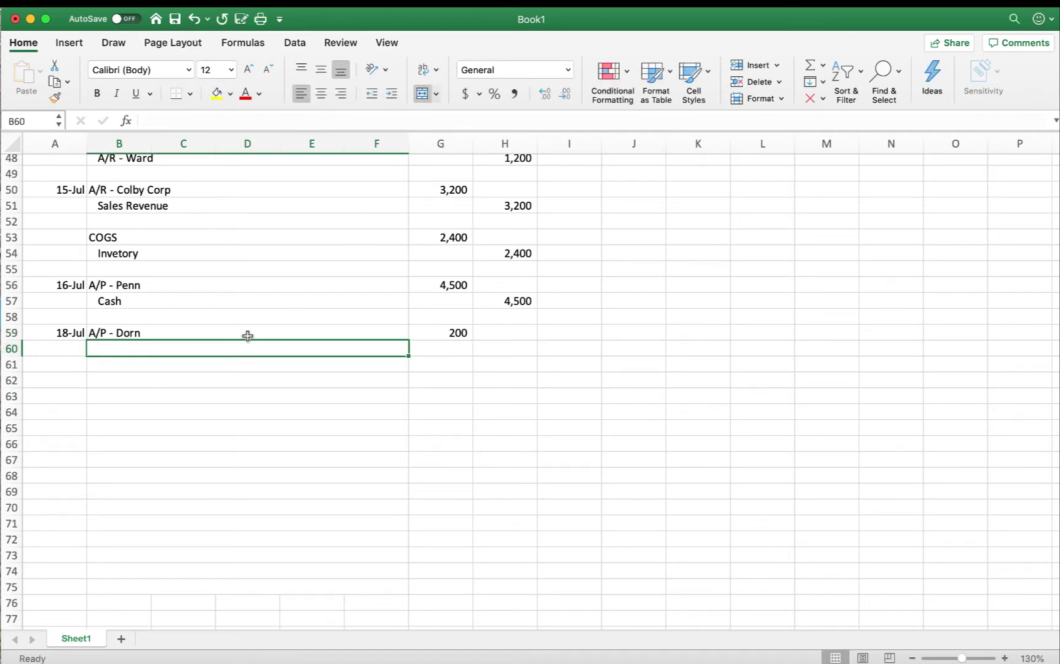
text(Inventory)
key(Tab)
key(Tab)
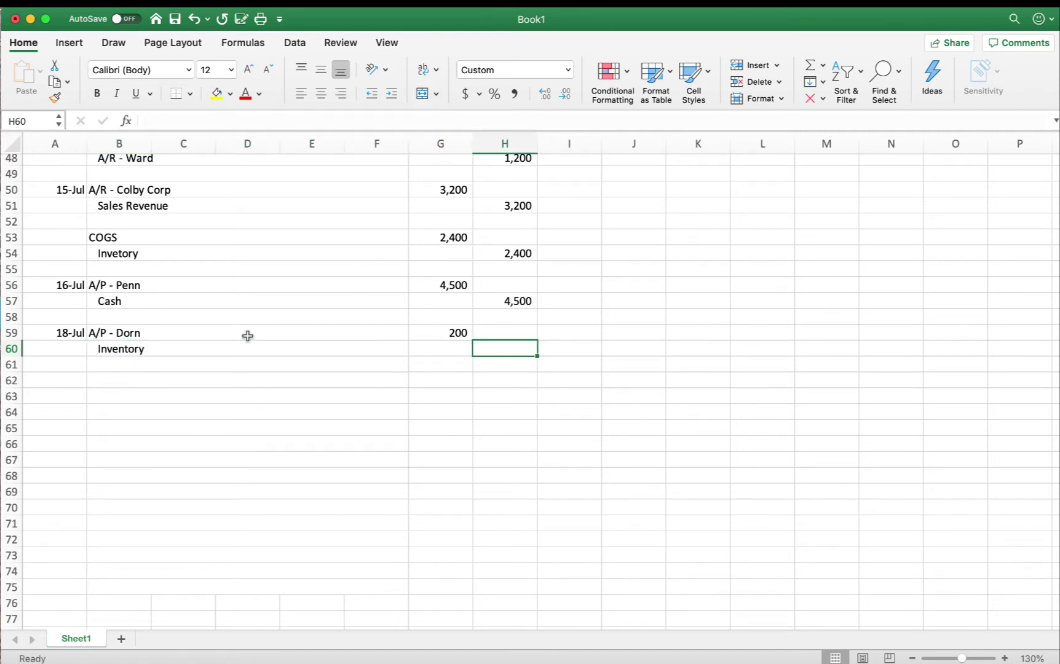
text(200)
key(Return)
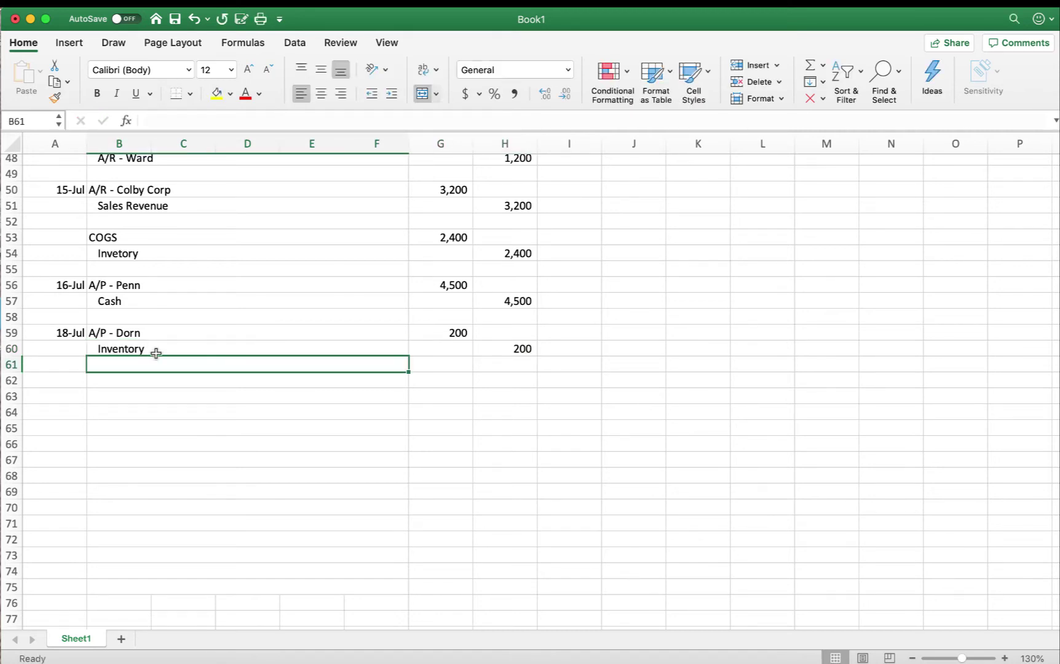
Step: Add the italic description "recv'd purch allowance" in B61 below the Dorn entry
click(116, 94)
text(recv'd)
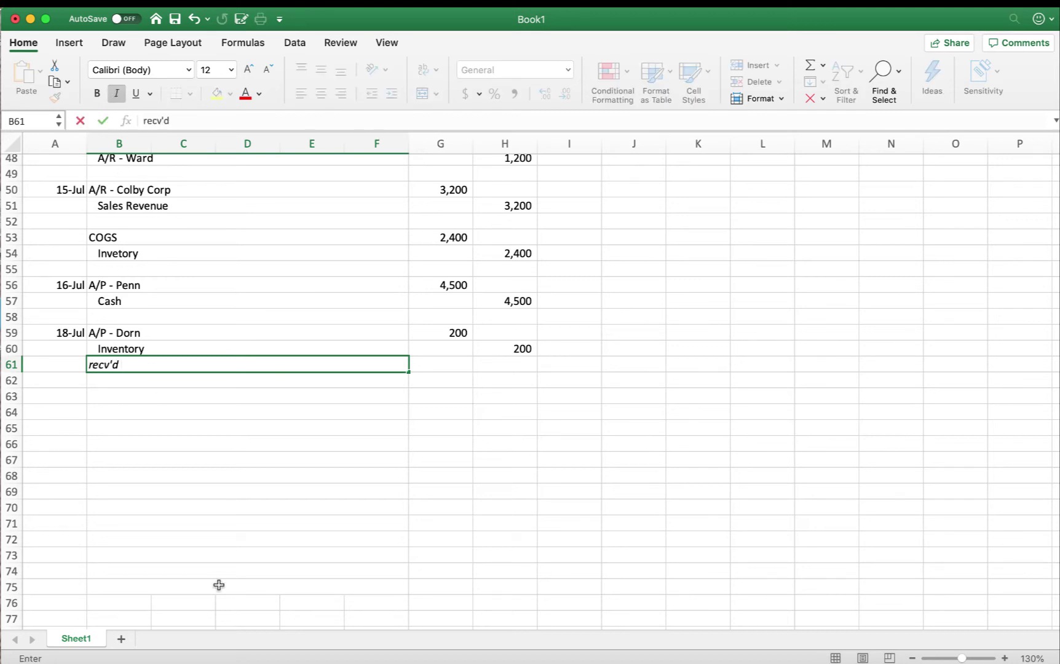
text( purch allowance)
key(Return)
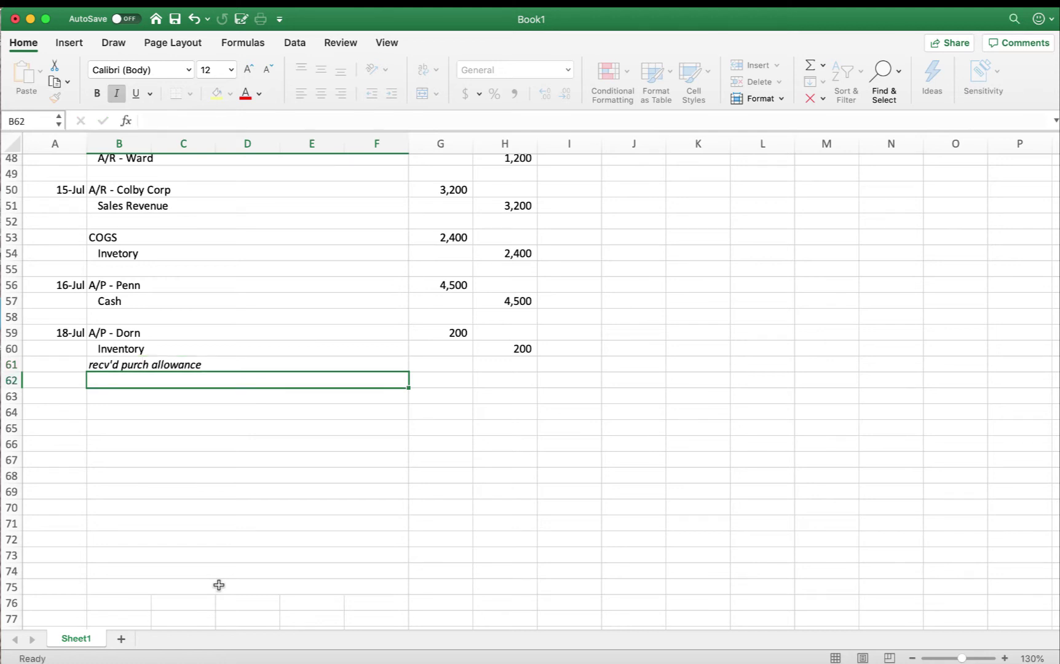
Step: Start a new journal entry in row 63 dated 7/19
click(66, 400)
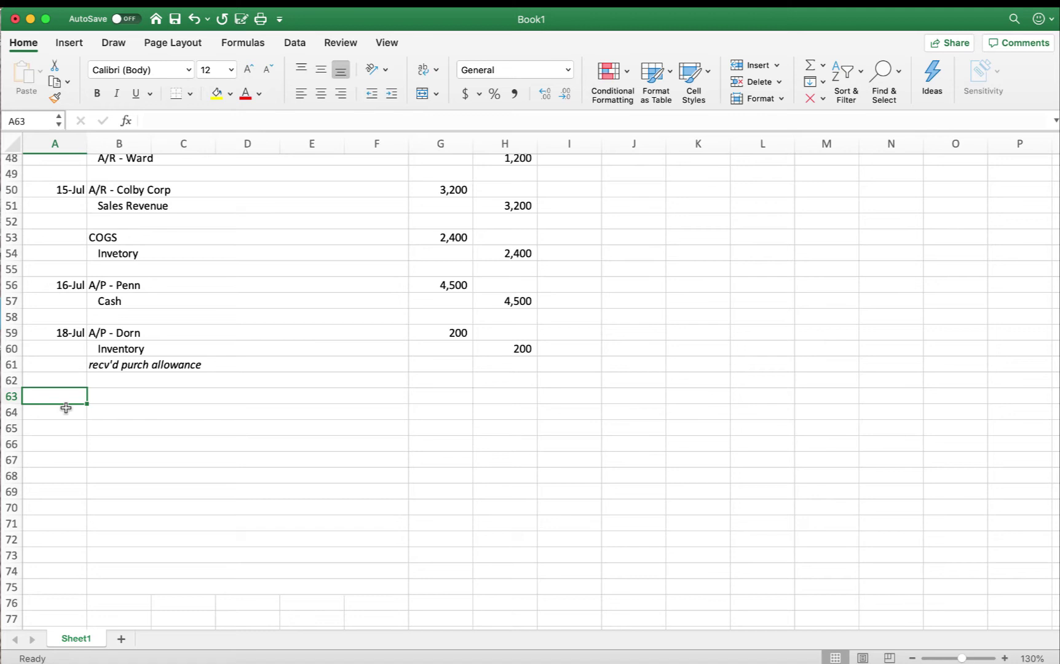
text(7)
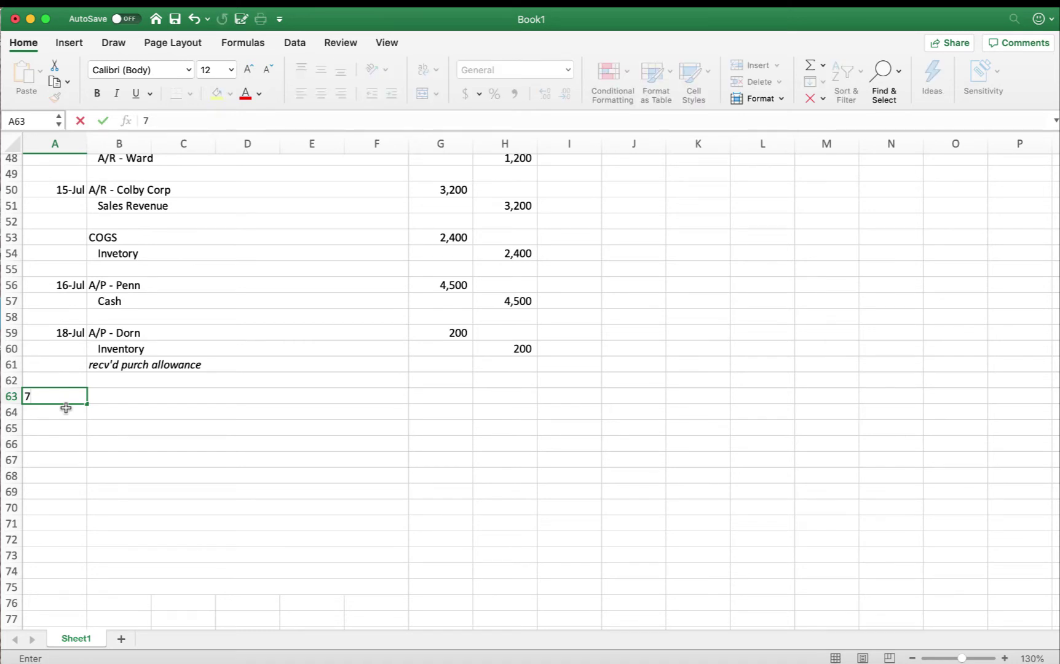
text(/19)
key(Tab)
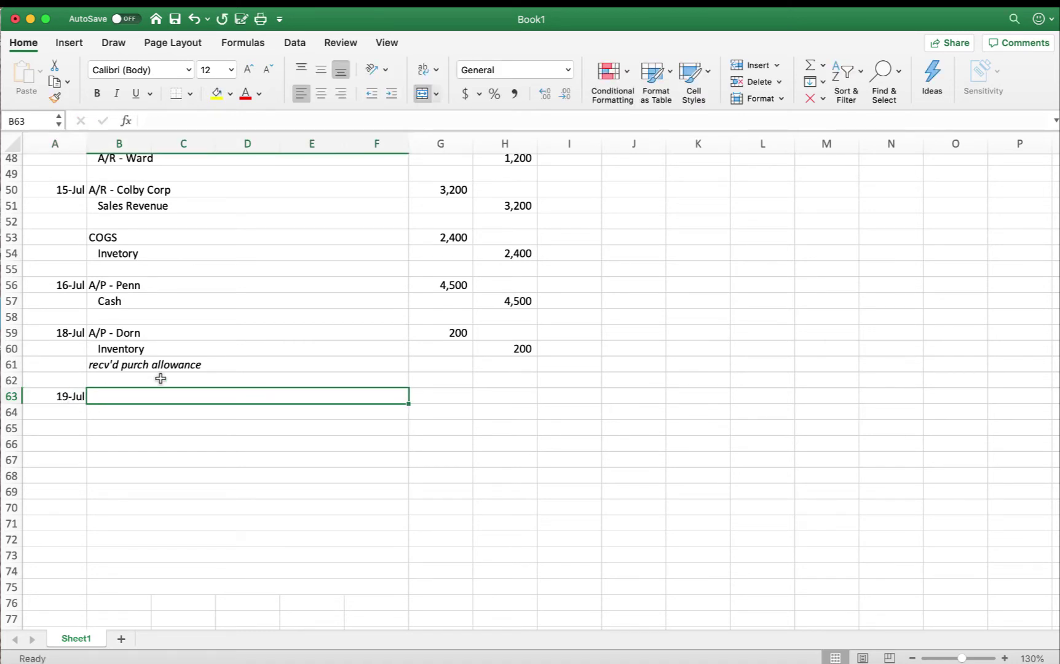
Step: Review the 10-Jul Dorn purchase entry in rows 38 to 40, and enter A/P - Dorn as the debit account in B63
scroll(161, 378, up, 2)
scroll(160, 378, up, 5)
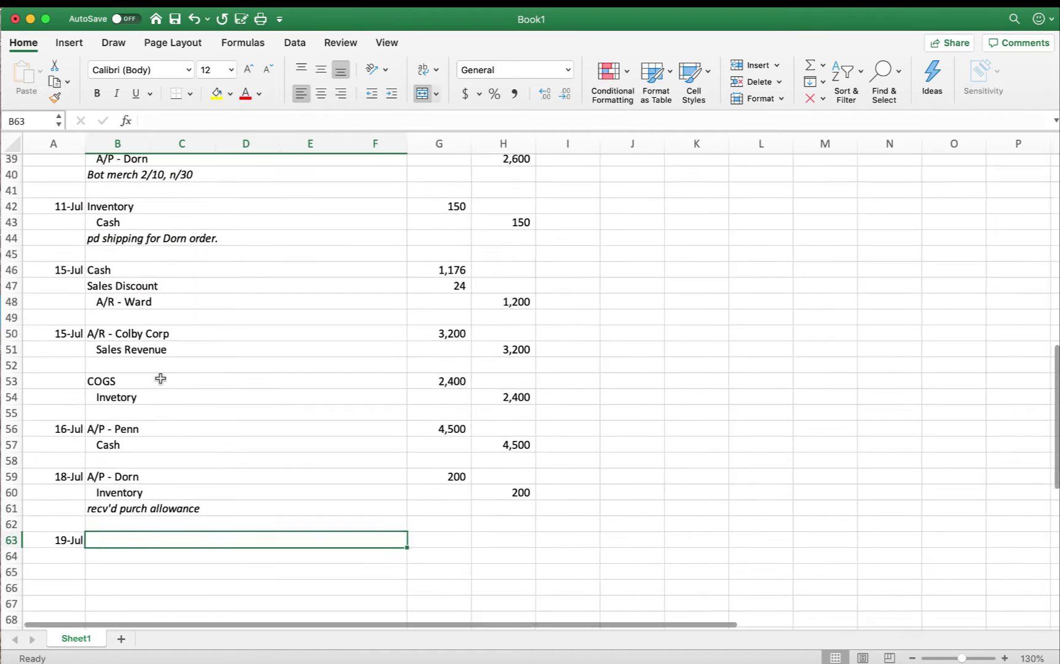
scroll(160, 378, up, 4)
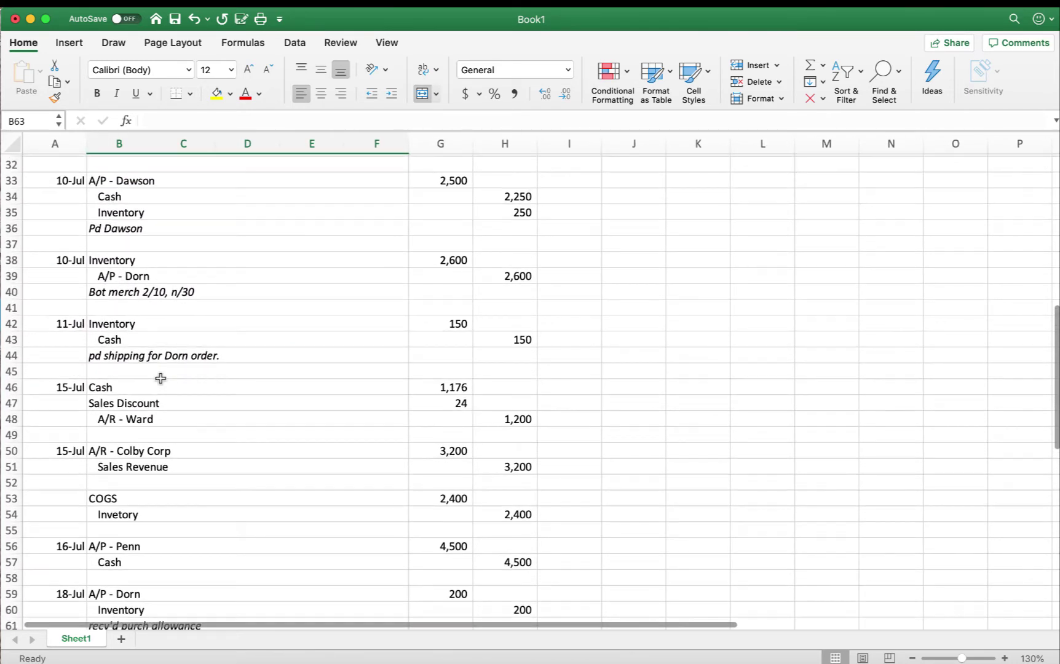
drag(61, 260, 499, 287)
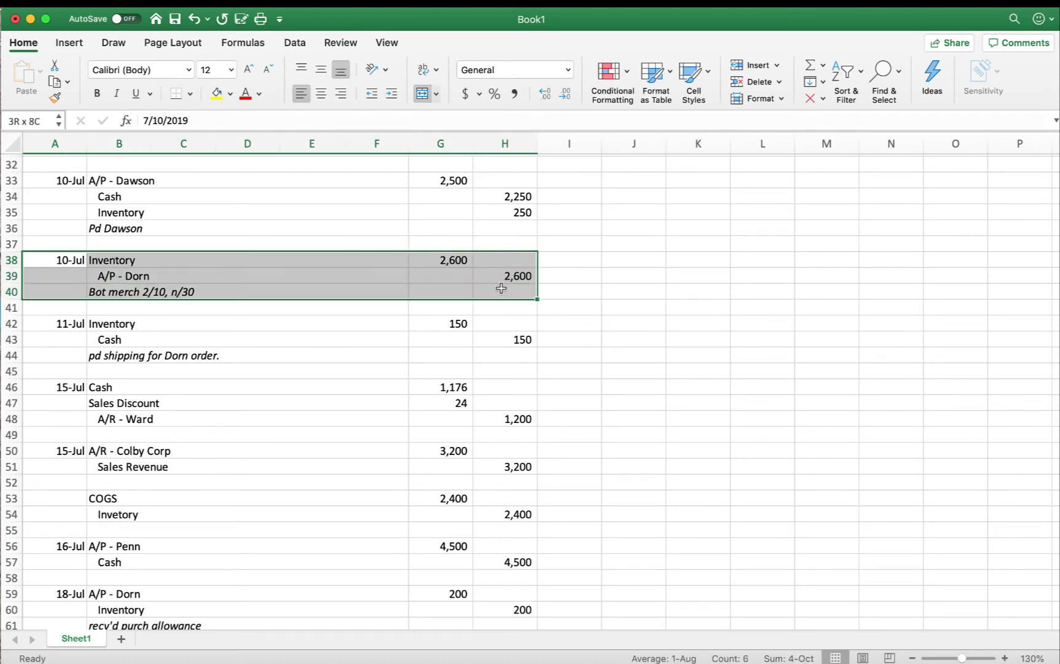
scroll(239, 291, down, 1)
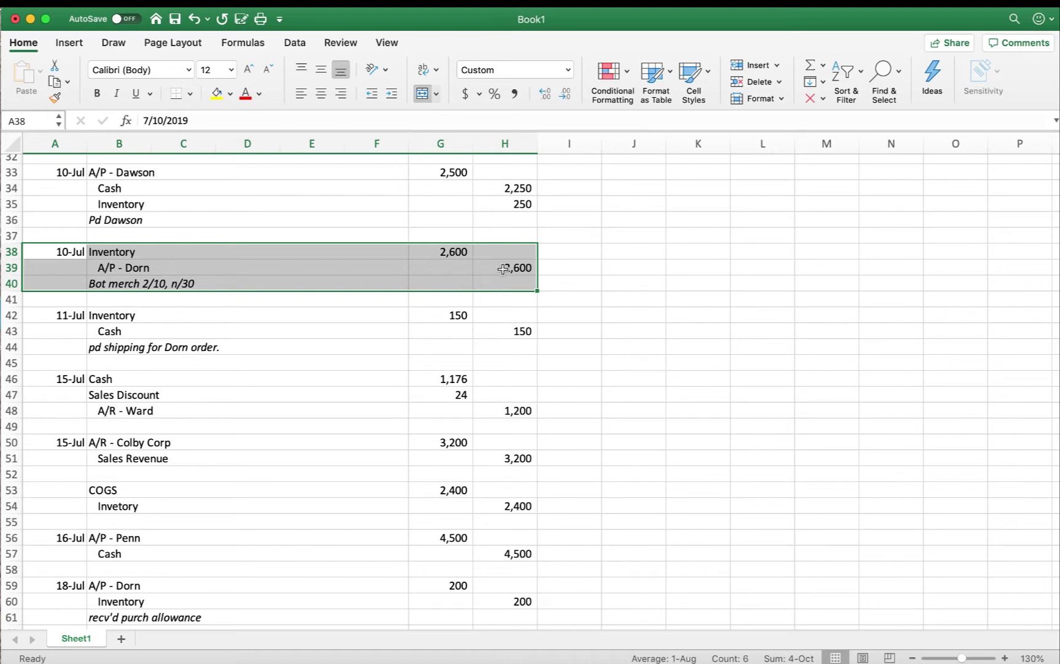
scroll(350, 466, down, 5)
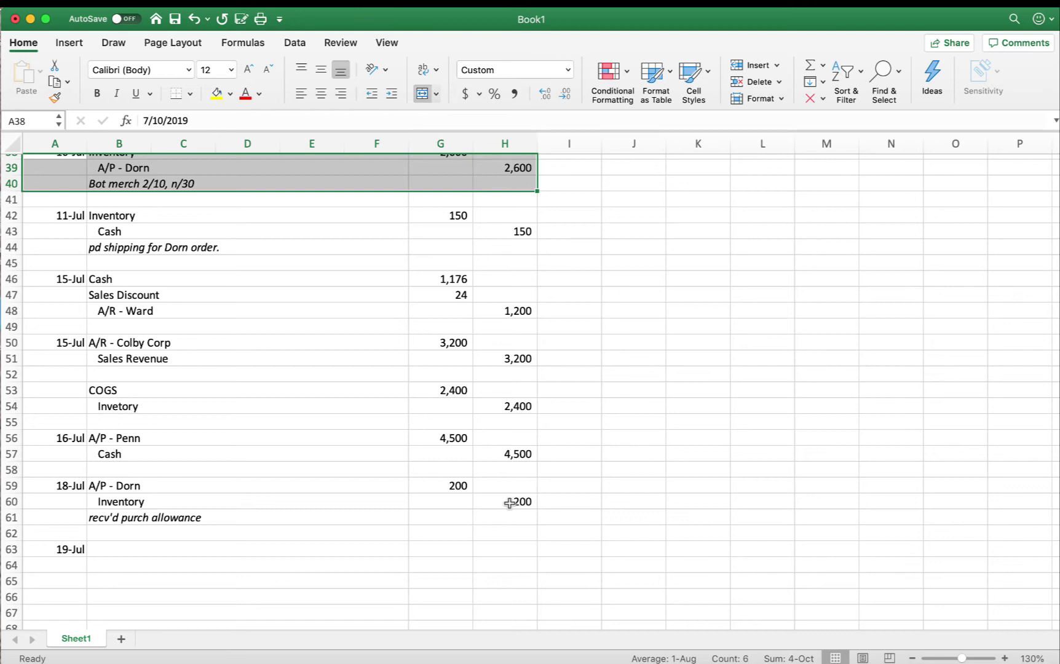
click(128, 547)
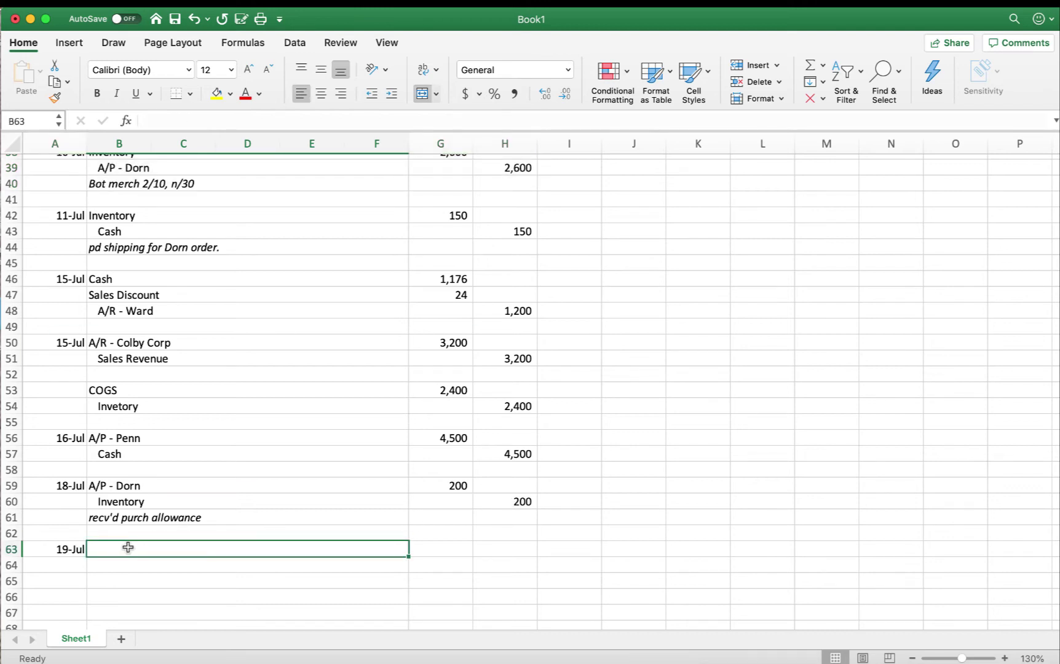
text(A/P)
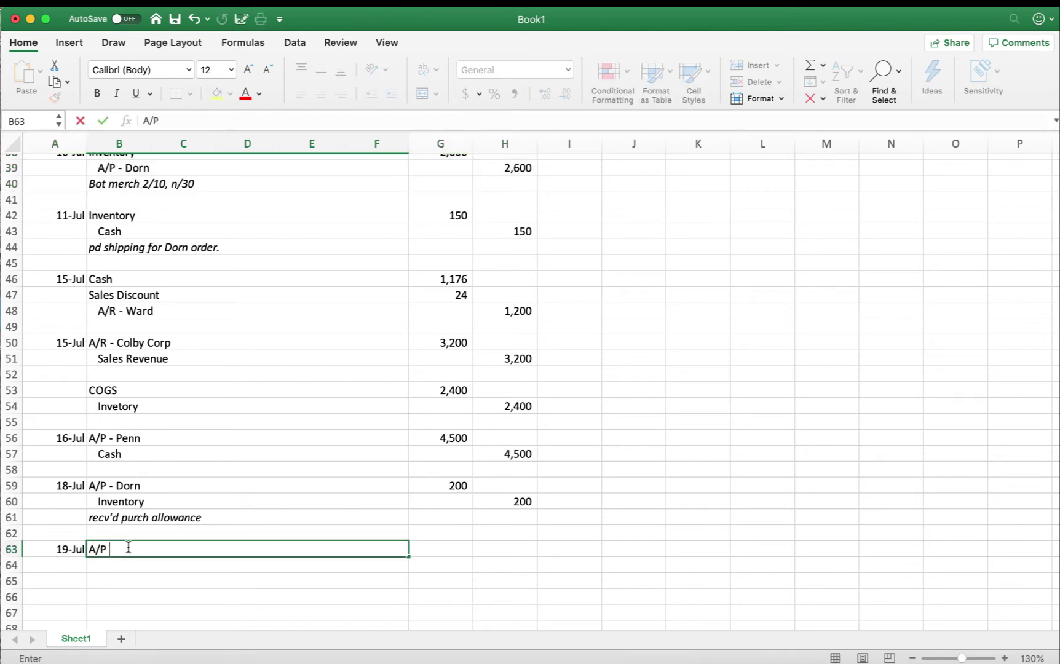
text( - Dorn)
key(Tab)
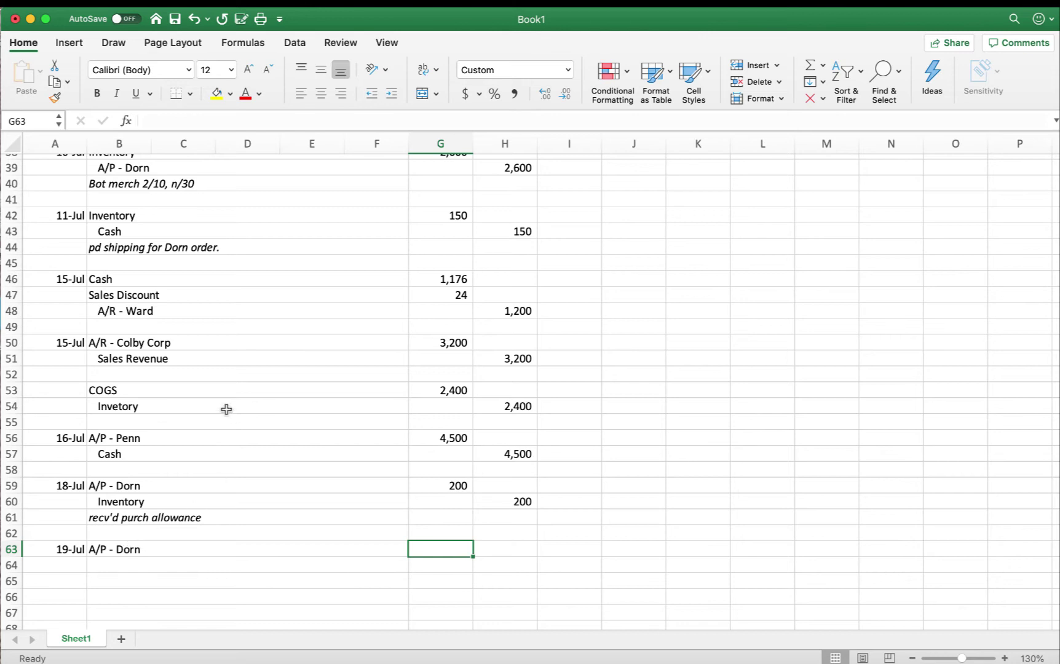
Step: Check the Dorn payable credit in H39 and enter 2400 in G62
scroll(393, 326, up, 2)
click(522, 203)
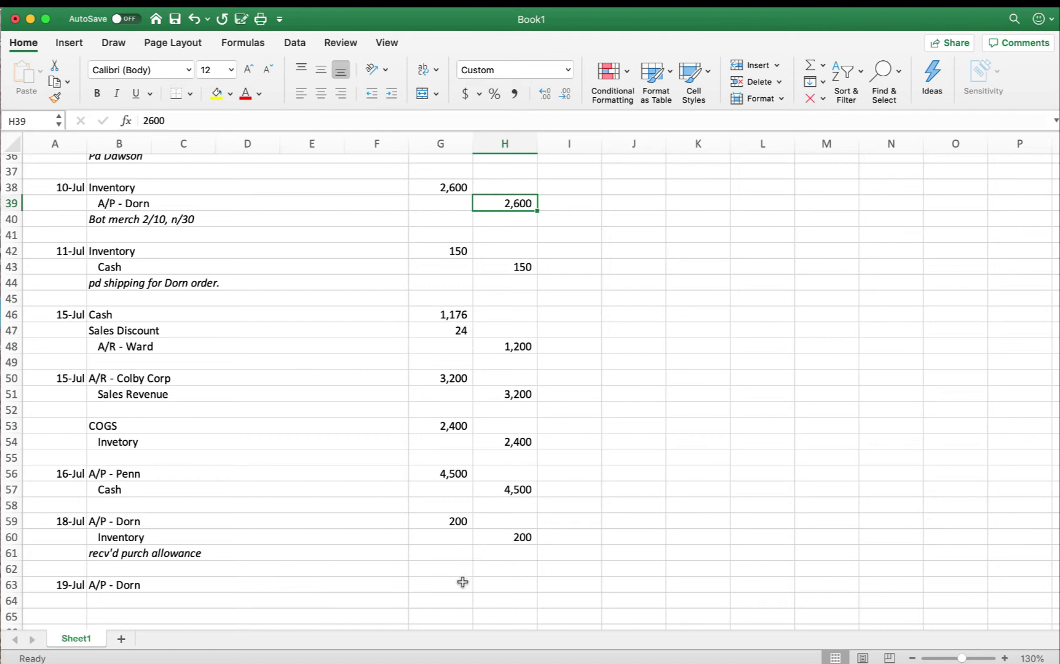
click(440, 572)
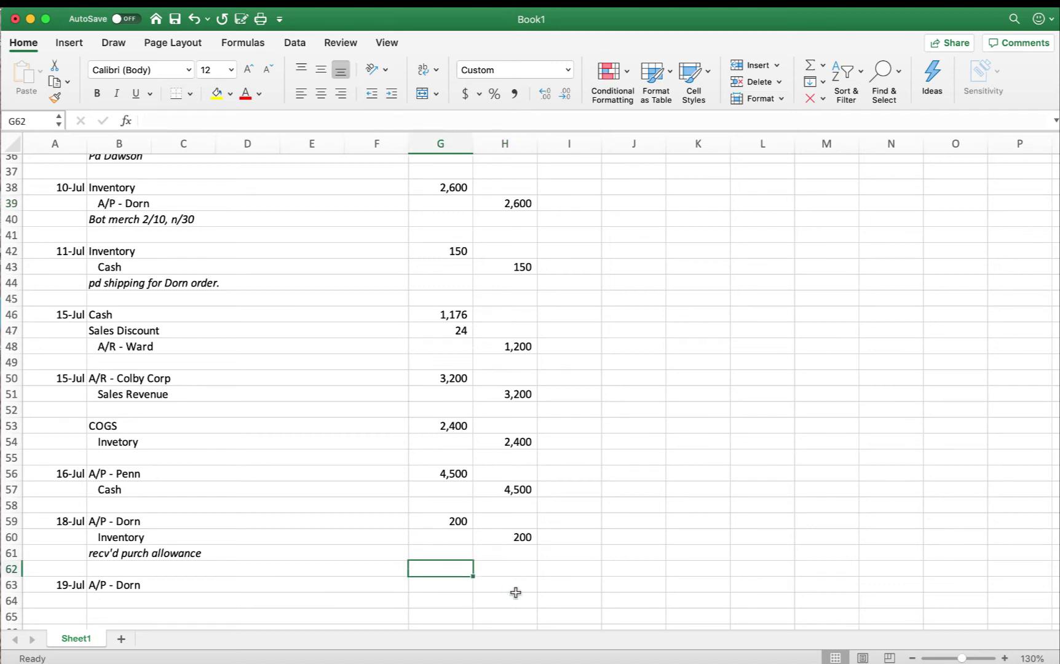
text(2400)
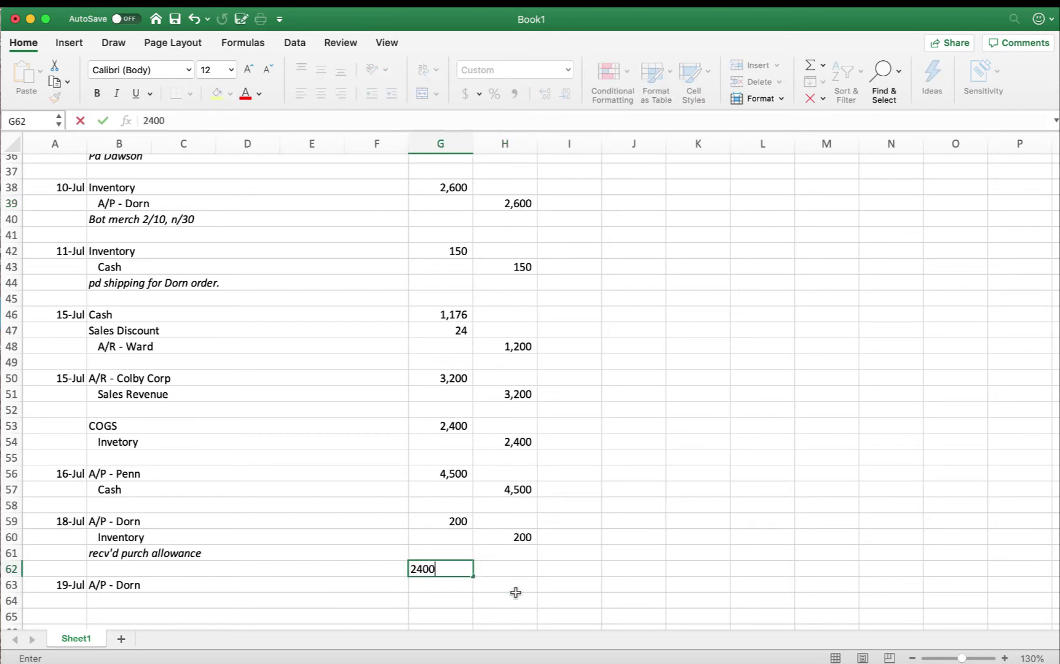
key(Return)
scroll(397, 587, down, 3)
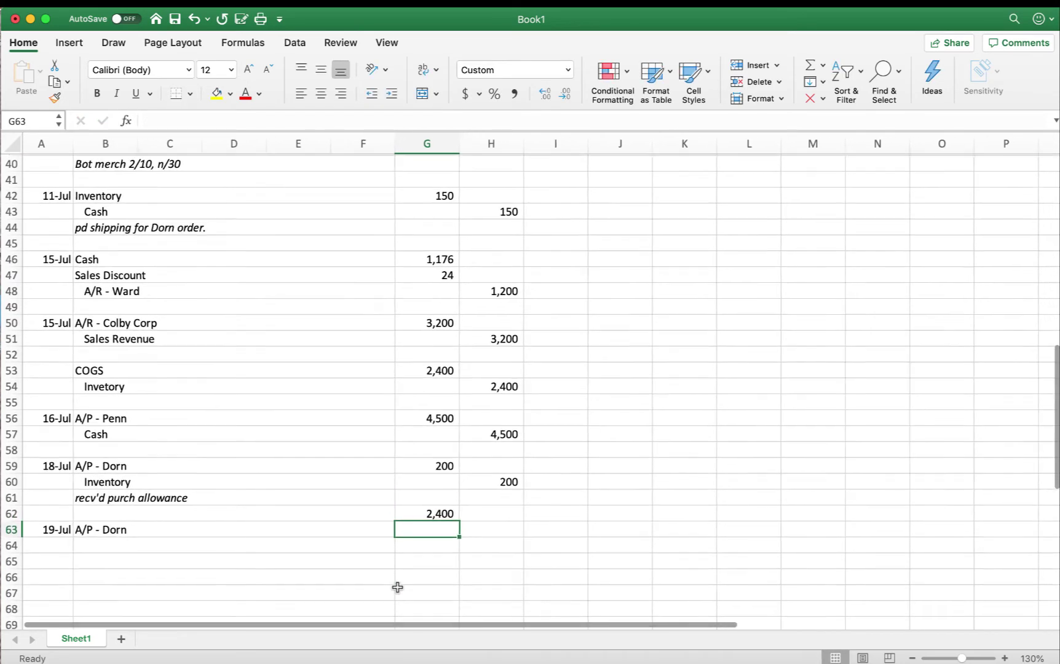
Step: Add an indented Cash credit line in B64 below A/P - Dorn
click(109, 543)
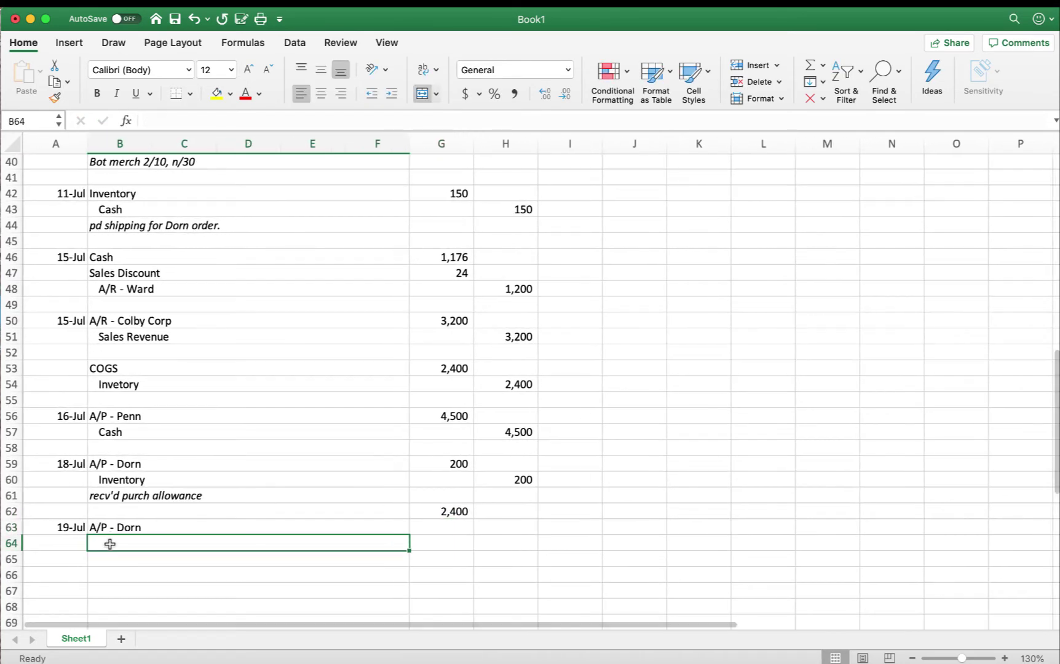
click(390, 94)
text(Cash)
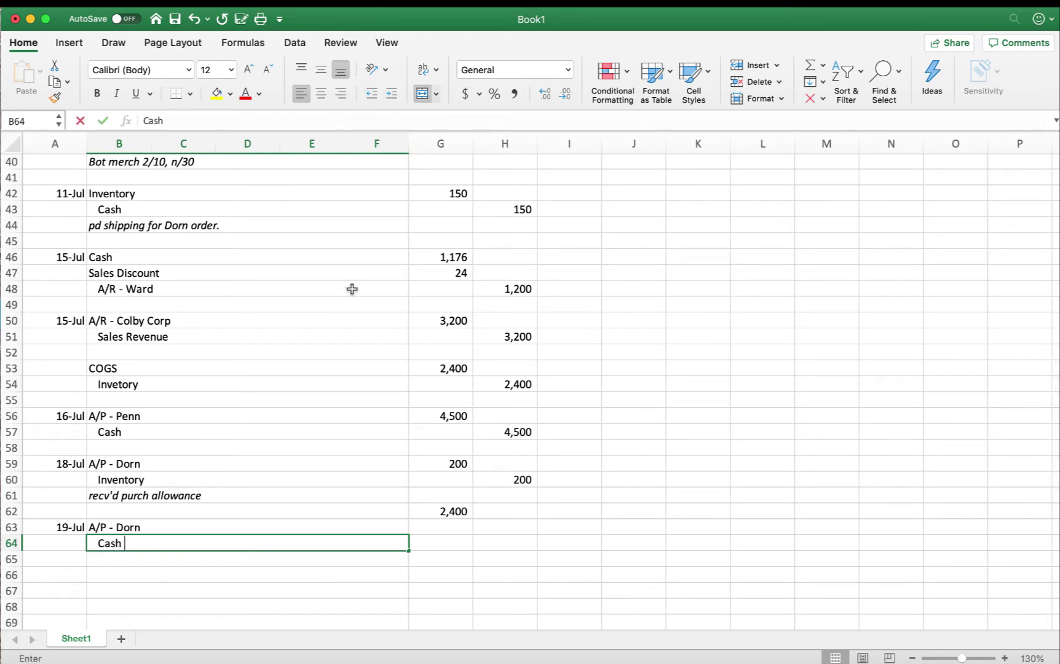
key(Tab)
key(Tab)
scroll(352, 288, down, 1)
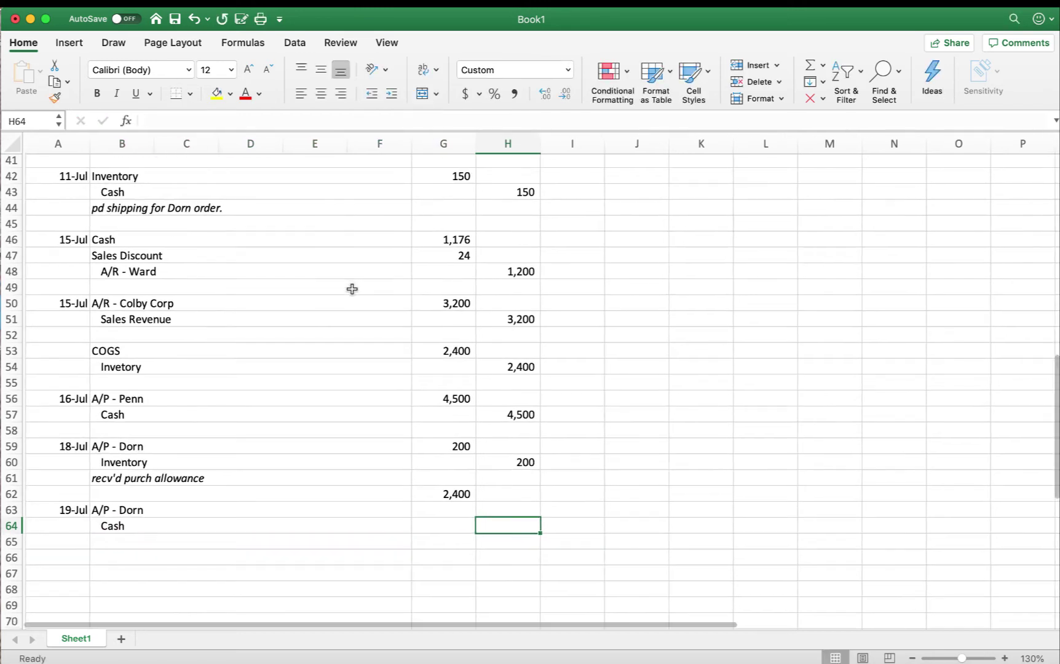
scroll(362, 292, right, 1)
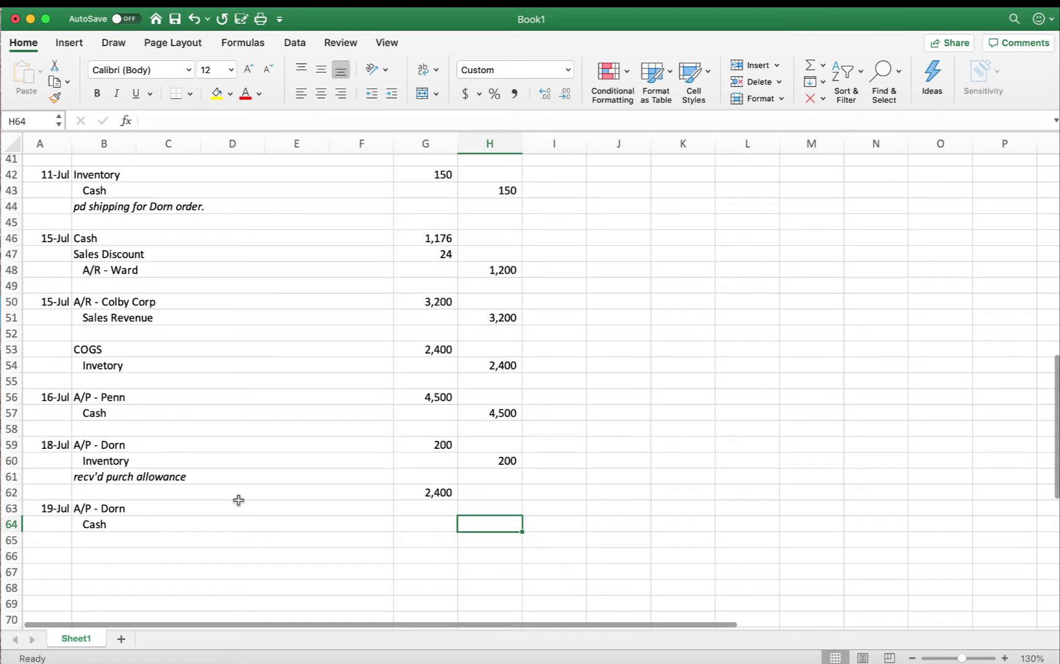
Step: Clear the misplaced amount in G62 and enter a debit of 2400 for A/P - Dorn in G63
click(436, 496)
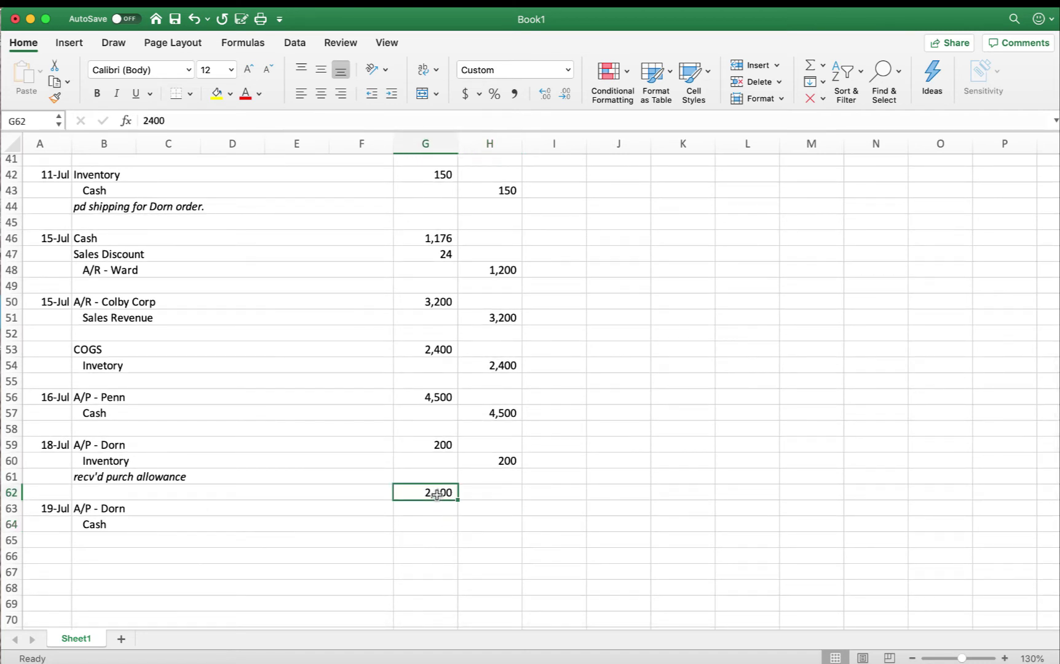
key(Delete)
key(Down)
text(2400)
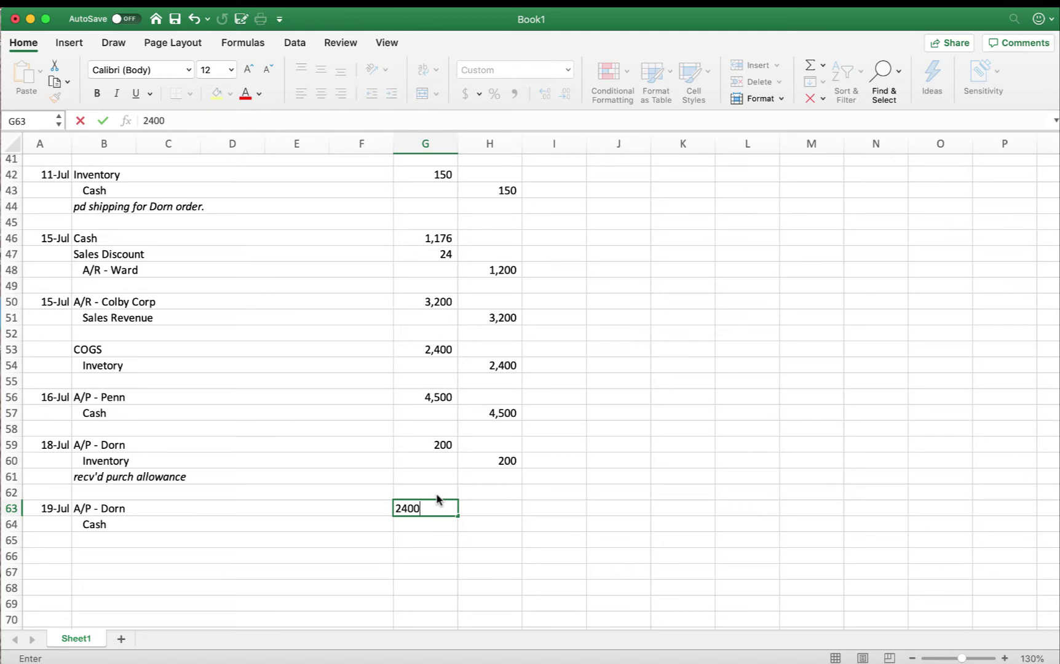
key(Return)
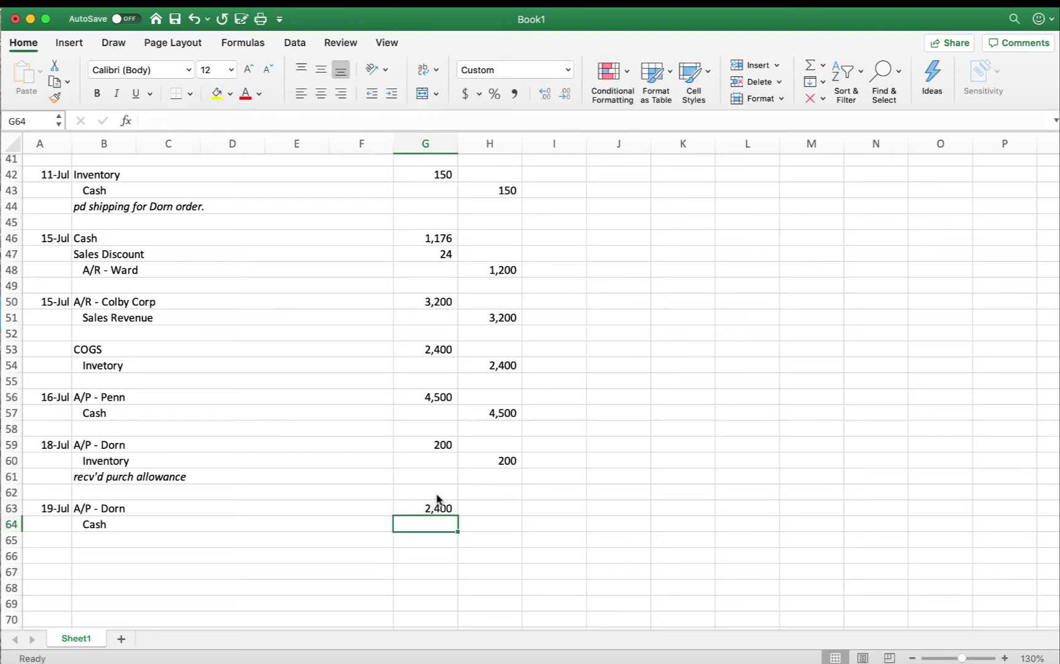
Step: Calculate the 2% purchase discount in credit cell H64 with the formula =G63*.02
key(Right)
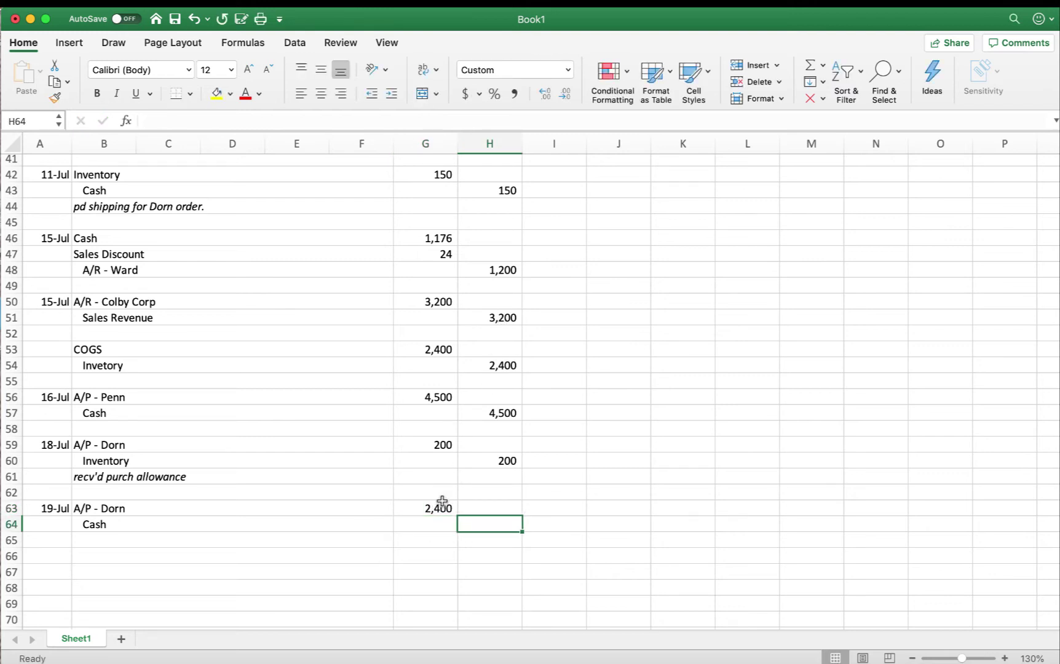
scroll(359, 389, up, 4)
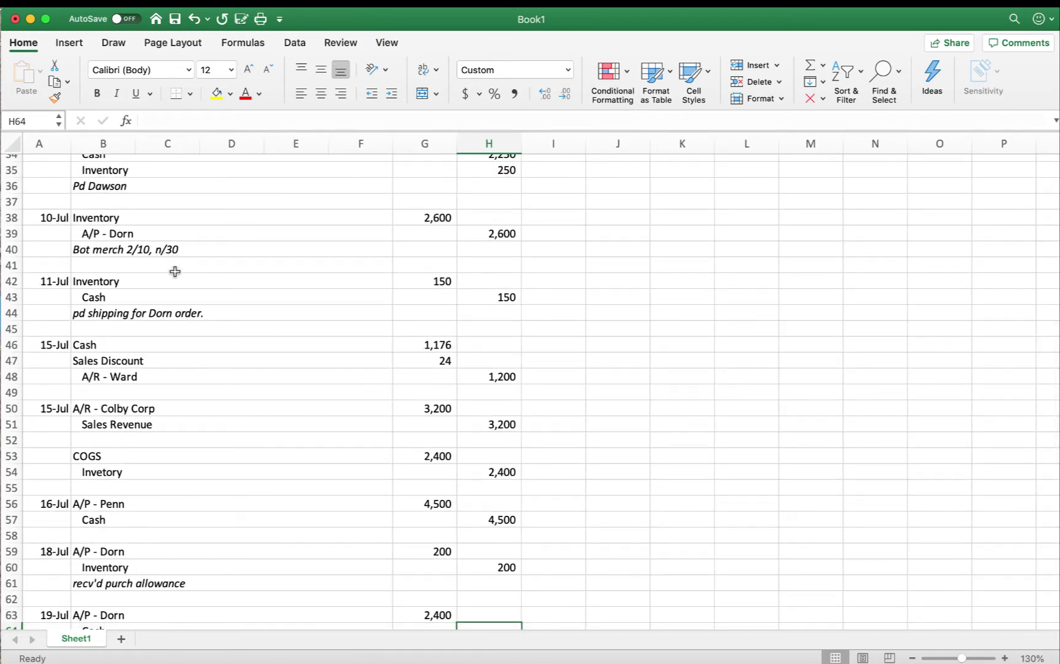
scroll(202, 306, down, 3)
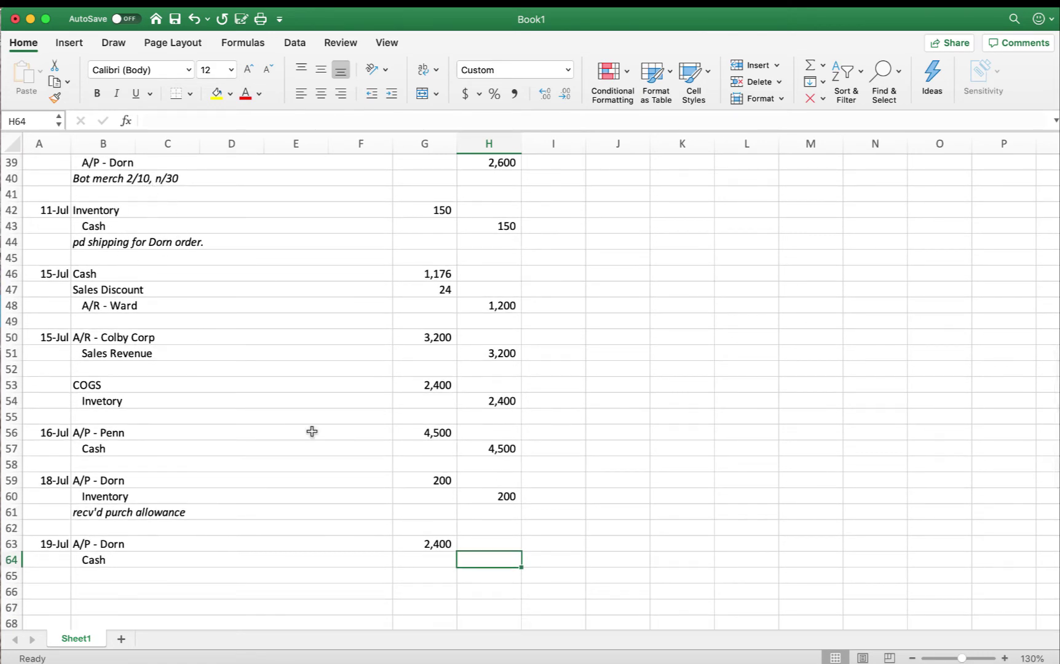
text(=)
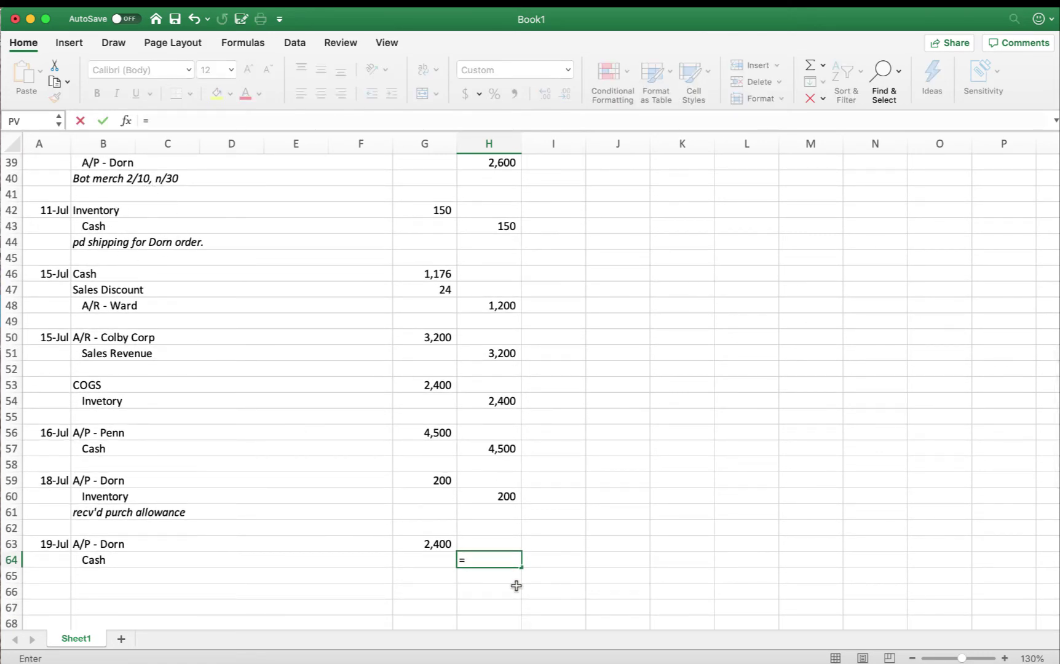
click(421, 542)
scroll(422, 542, down, 2)
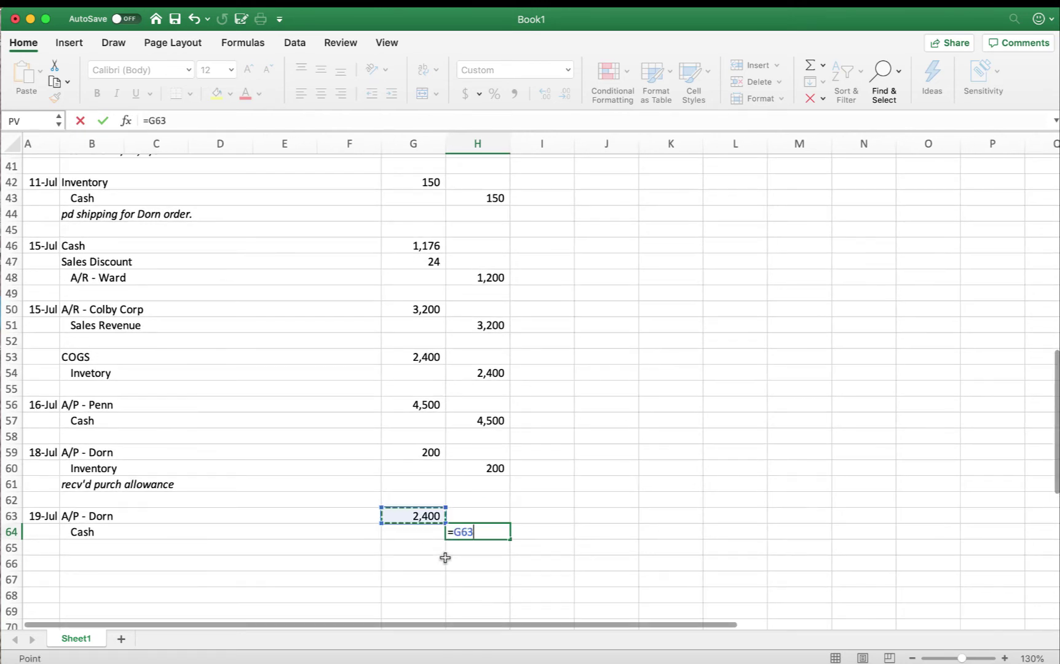
text(*)
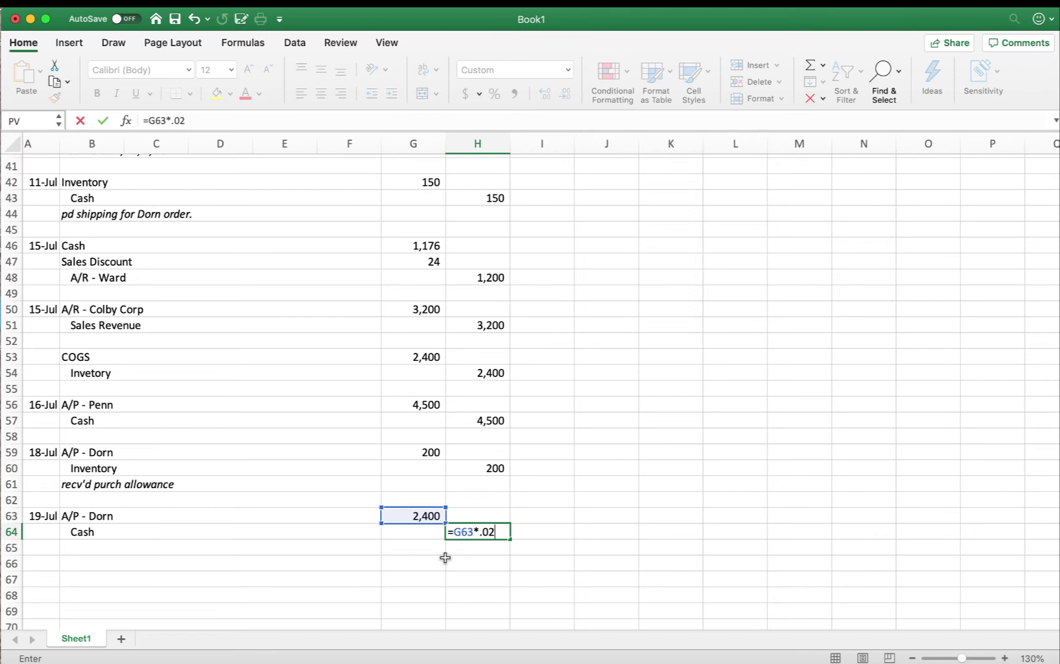
key(Return)
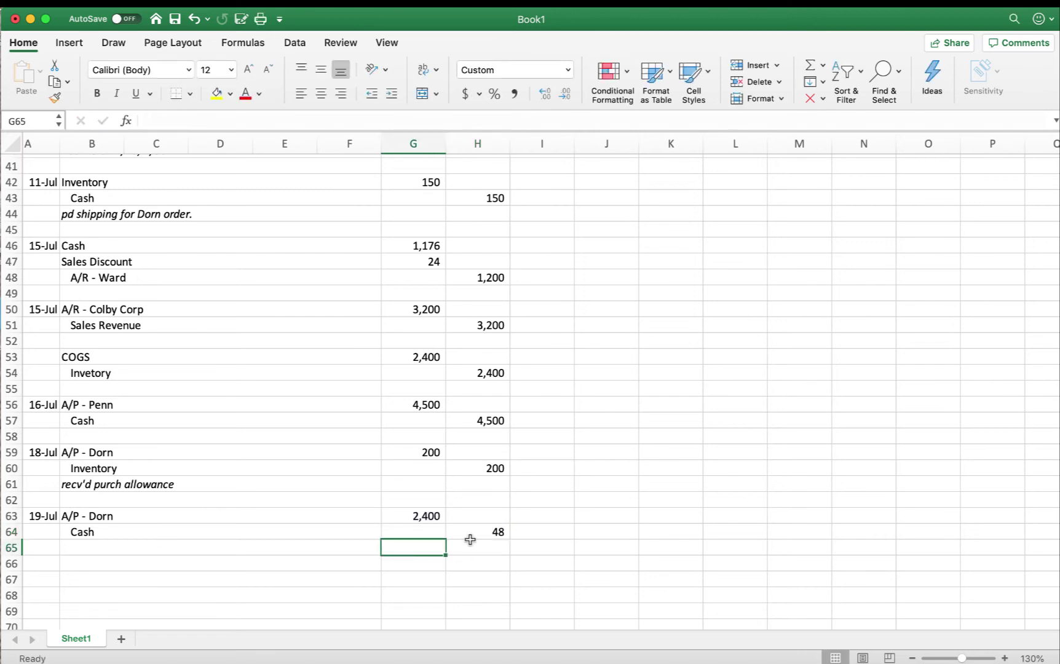
Step: Replace the Cash account in B64 with Iinventory for the discount credit
click(112, 531)
scroll(113, 532, left, 1)
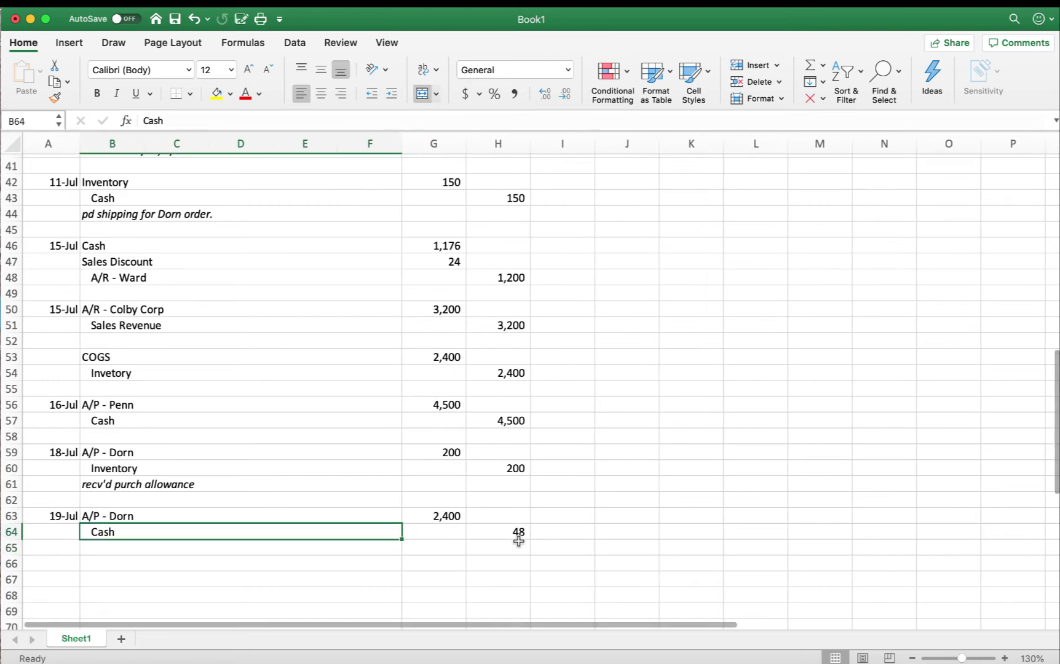
key(Delete)
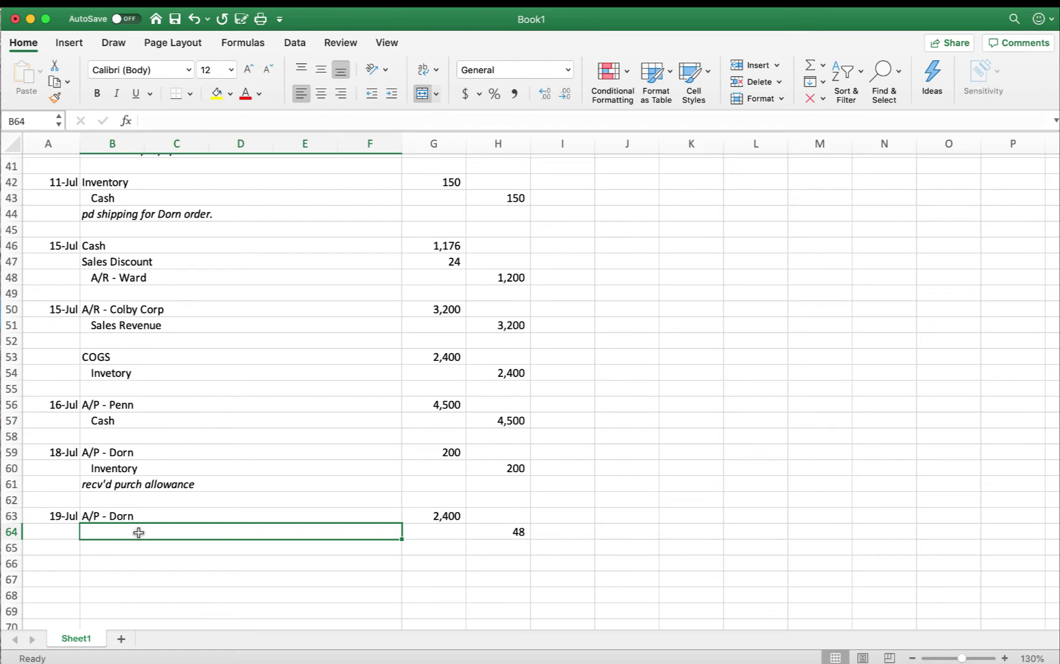
text(Inv)
key(BackSpace)
key(BackSpace)
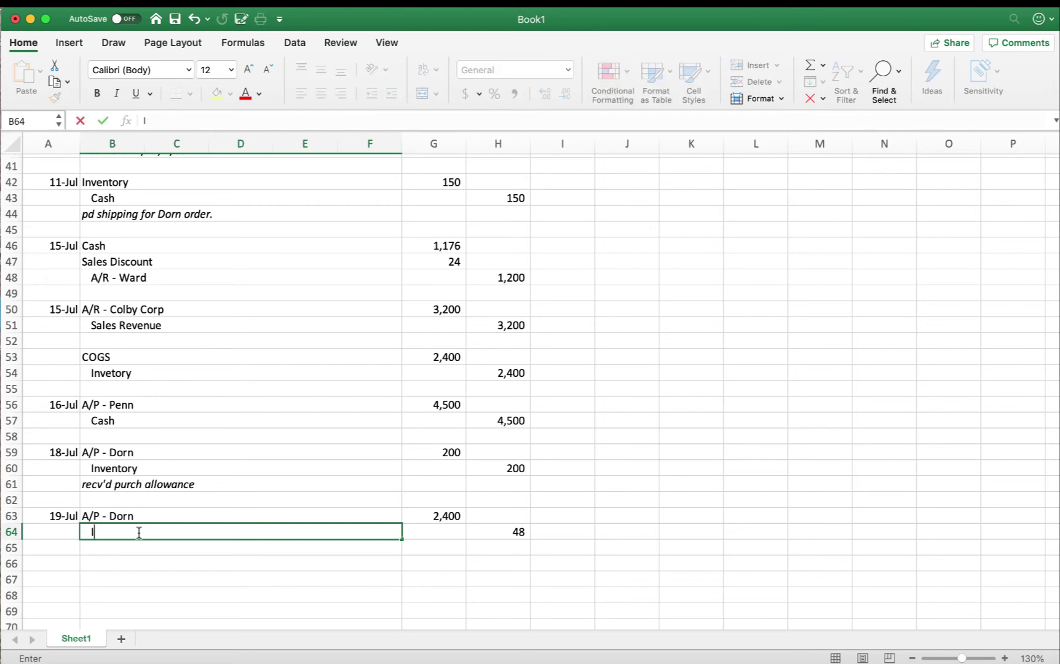
text(inventory)
key(Tab)
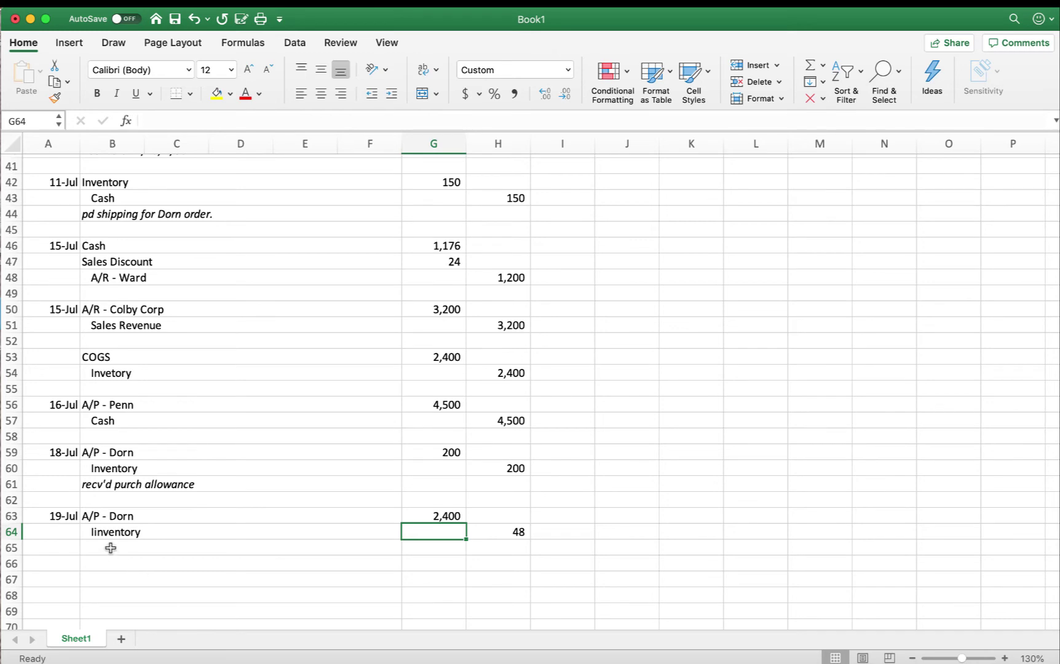
Step: Add an indented Cash credit line in B65 below the inventory discount line of the 19-Jul Dorn payment
click(113, 546)
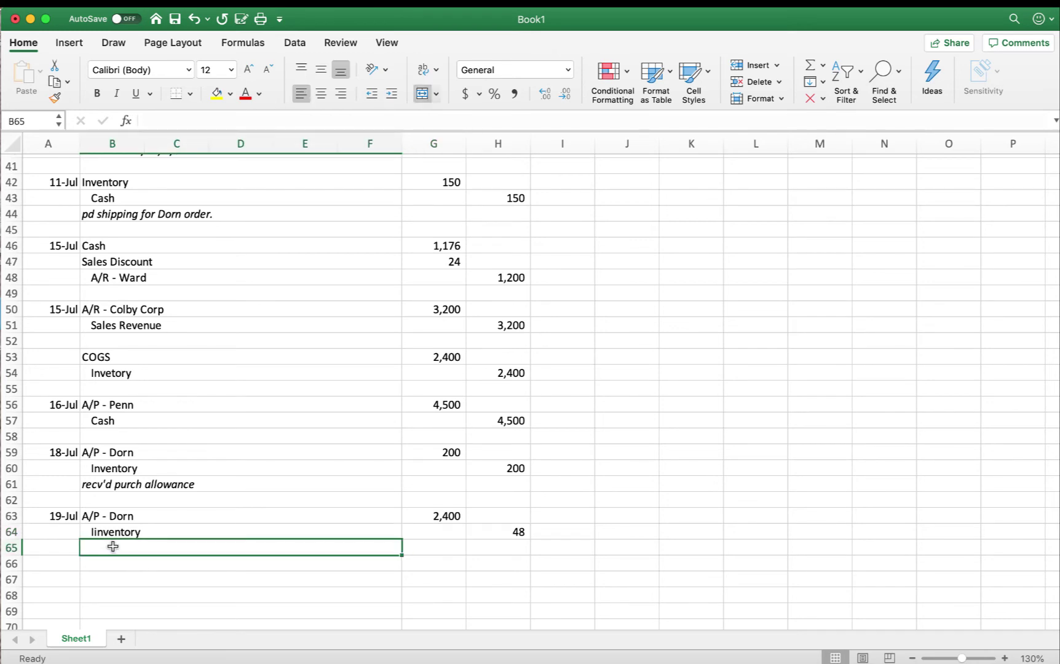
click(389, 96)
text(Cash)
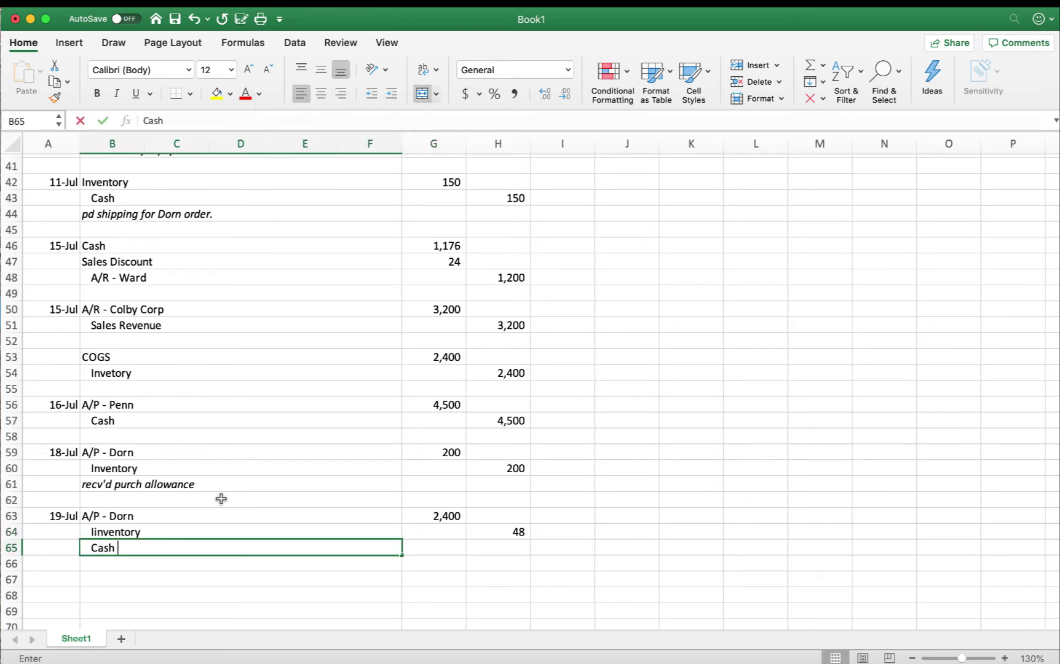
Step: Calculate the cash credit in H65 as the Dorn payable less the discount with the formula =G63-H64
key(Tab)
key(Tab)
text(=)
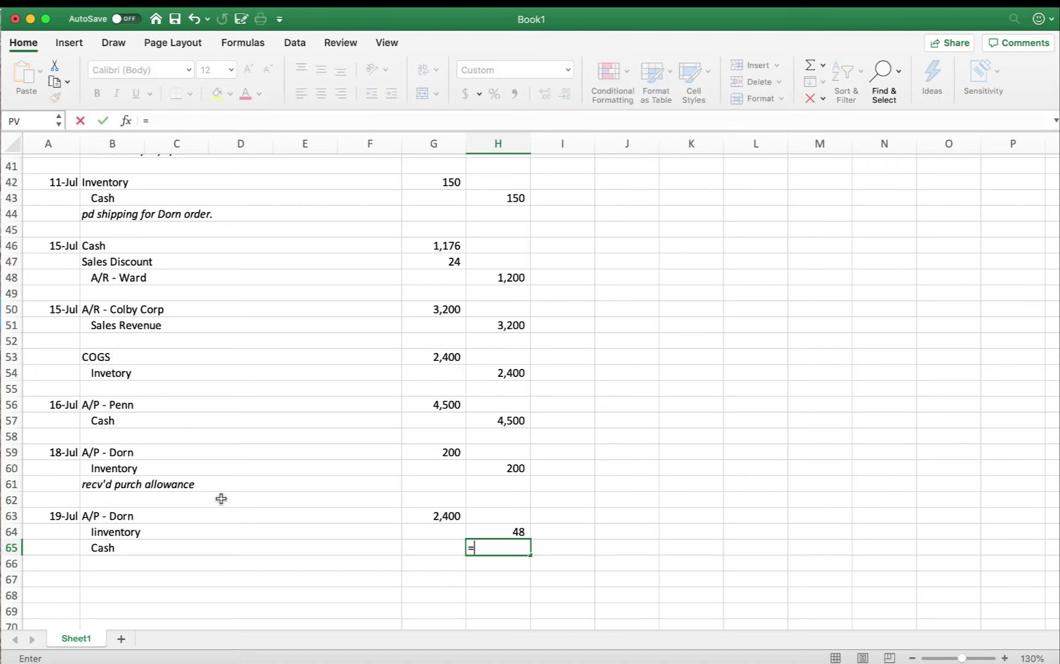
click(447, 516)
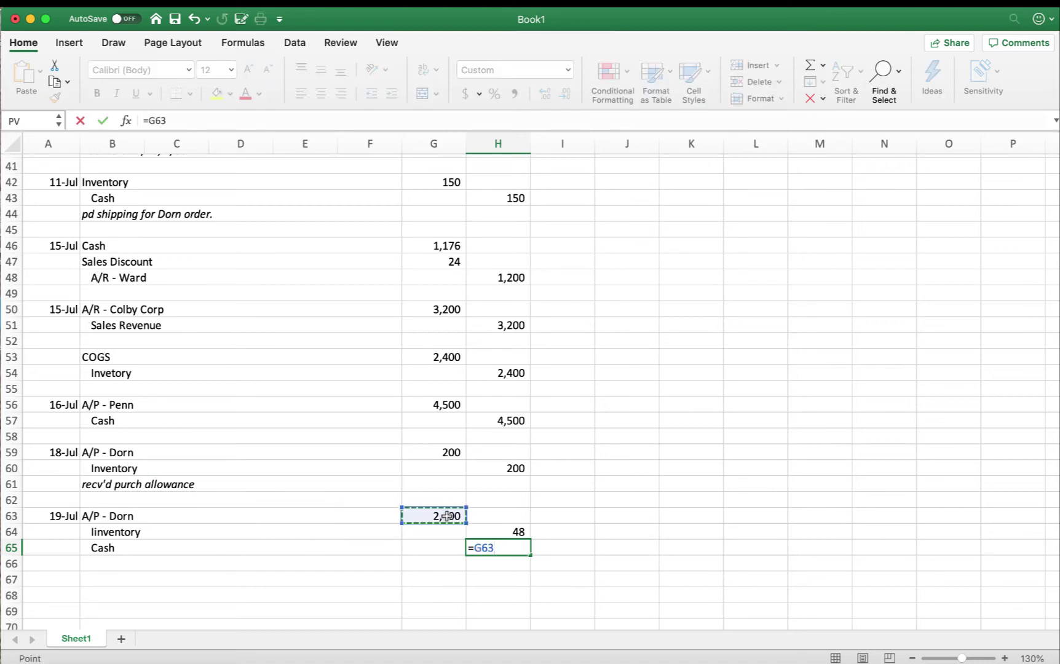
text(-)
click(502, 531)
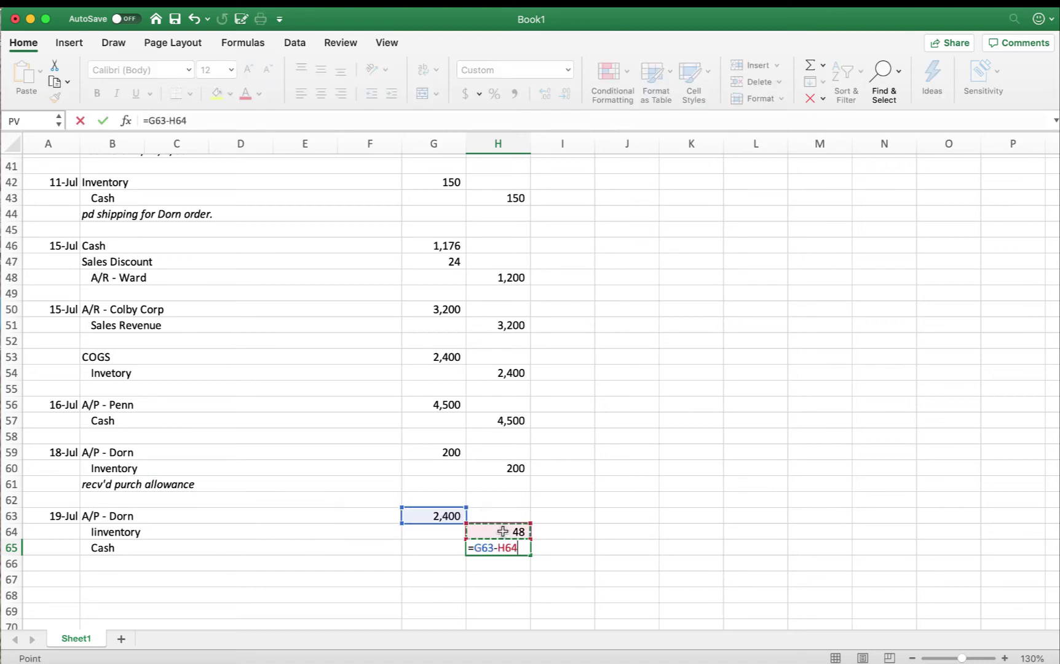
key(Return)
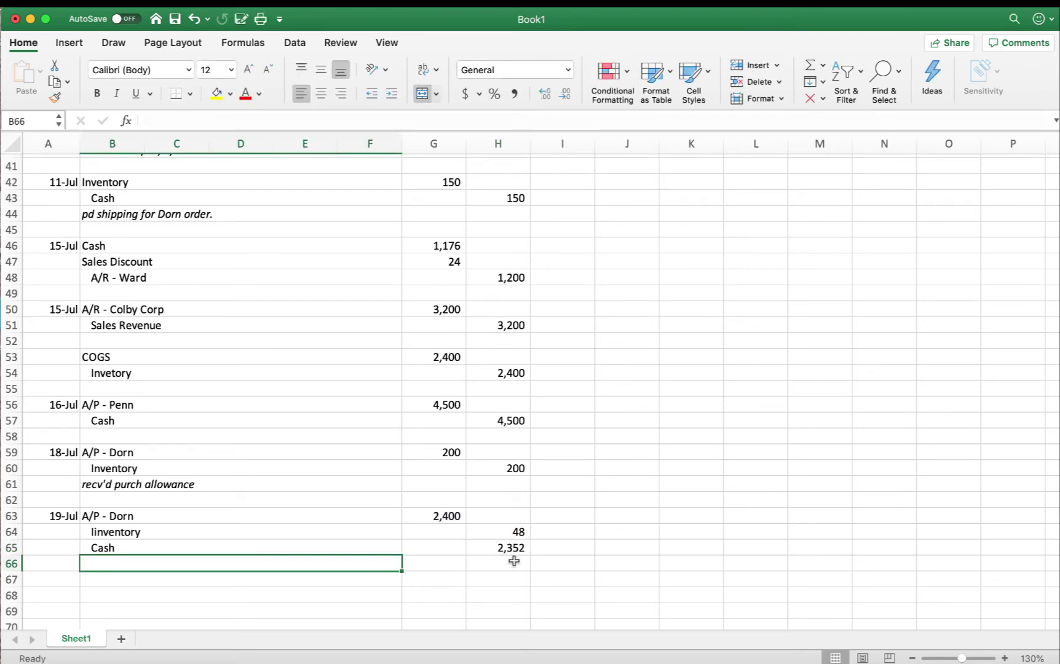
Step: Start a new journal entry by entering the date 7/25 in A67
scroll(120, 580, down, 5)
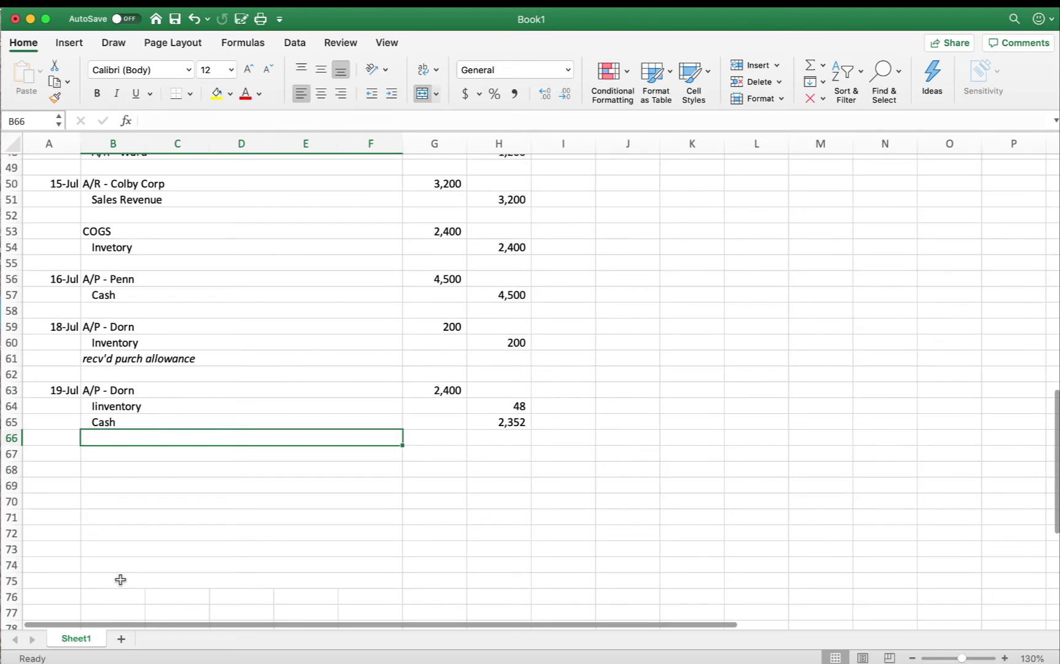
scroll(120, 579, down, 4)
click(63, 356)
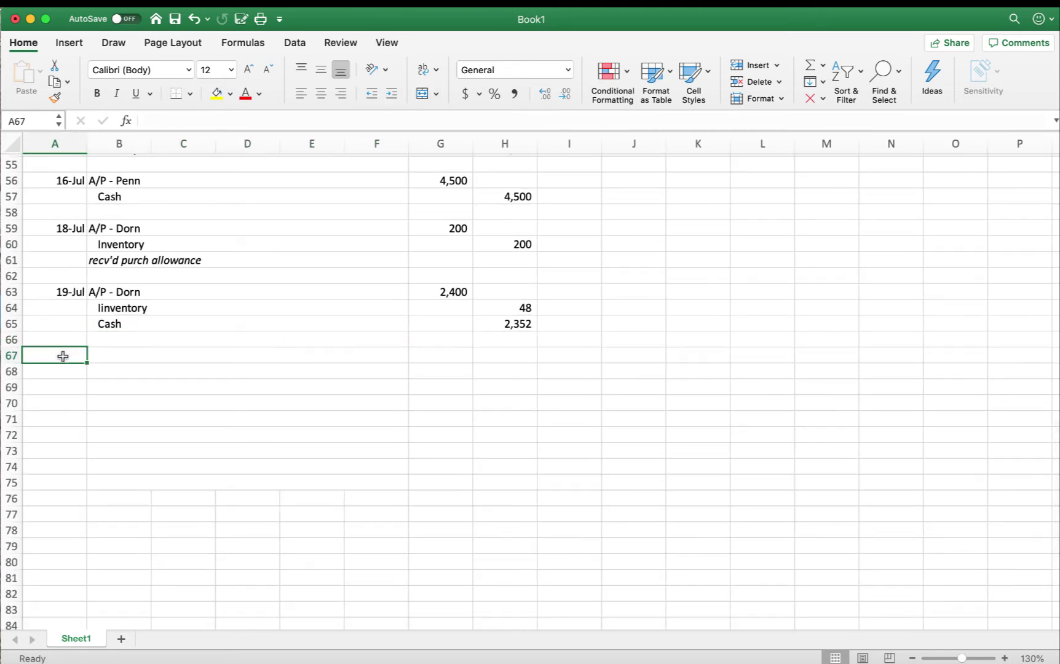
text(7)
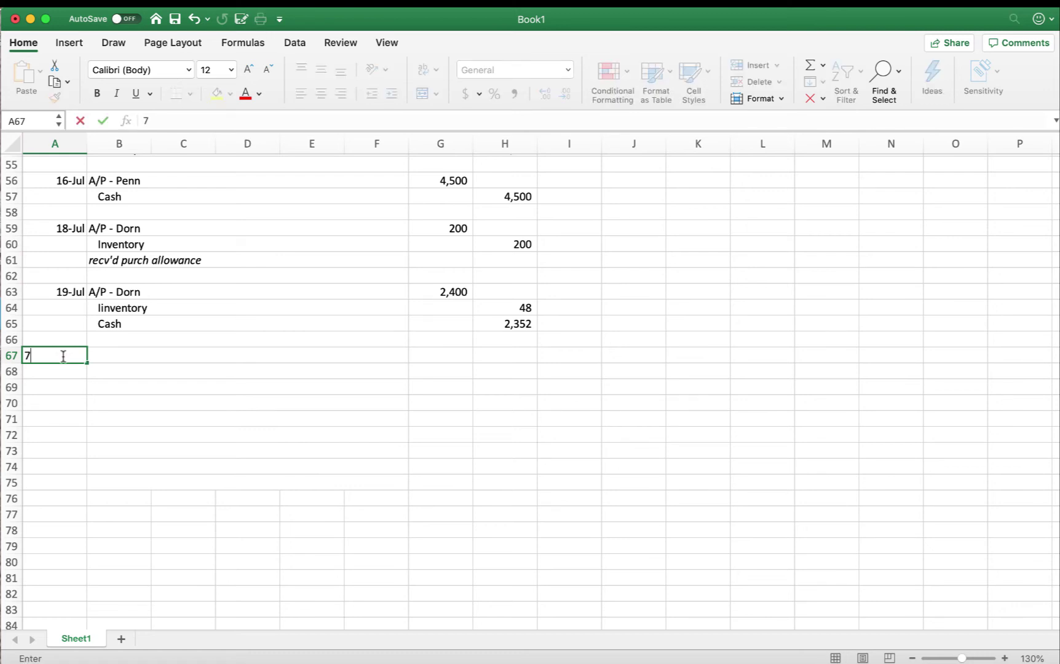
text(/25)
key(Tab)
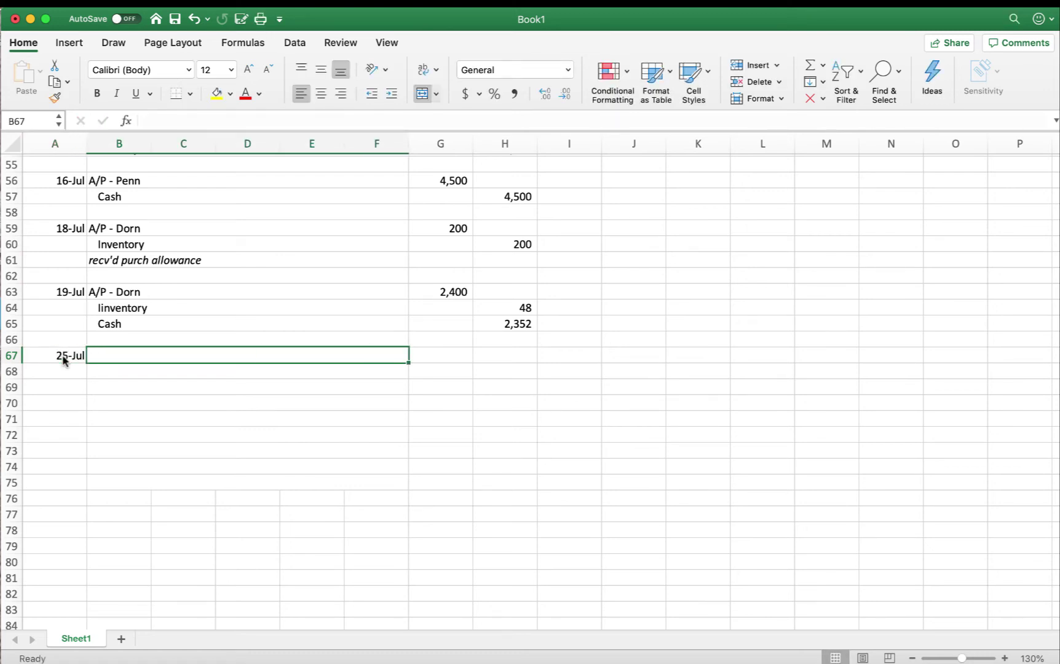
Step: Review the 15-Jul A/R - Colby Corp sale entry in rows 50 and 51
scroll(141, 277, up, 5)
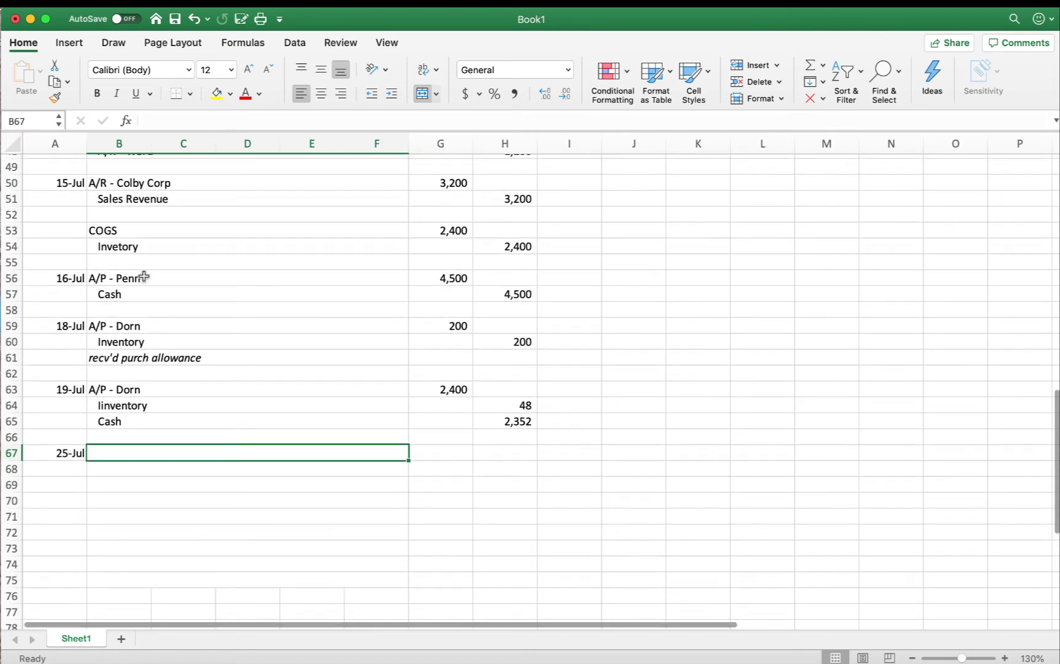
scroll(143, 276, up, 2)
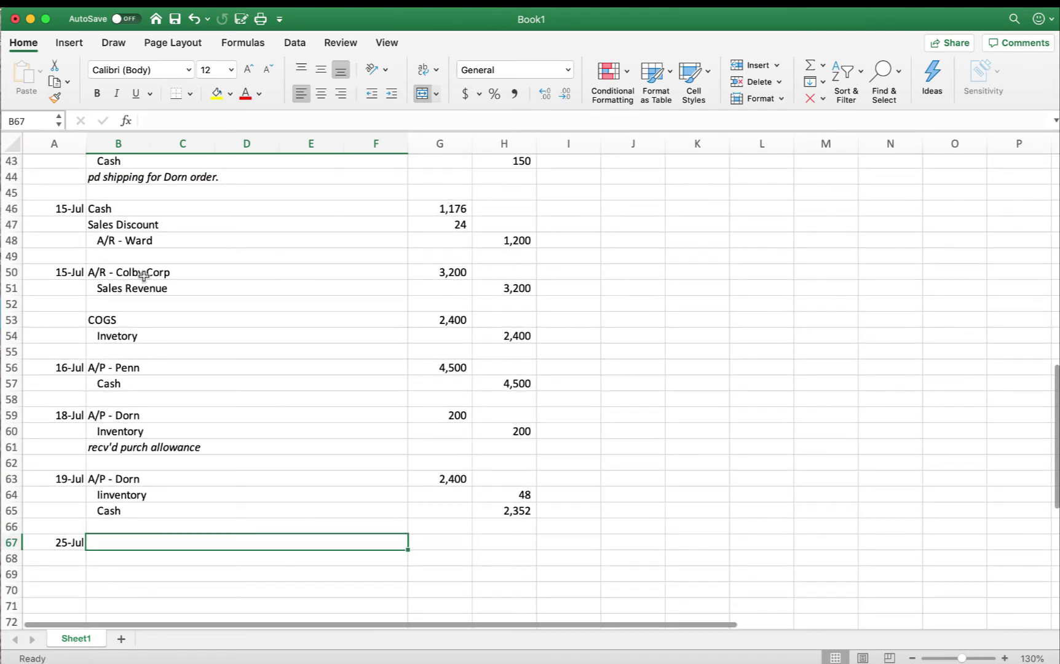
click(108, 271)
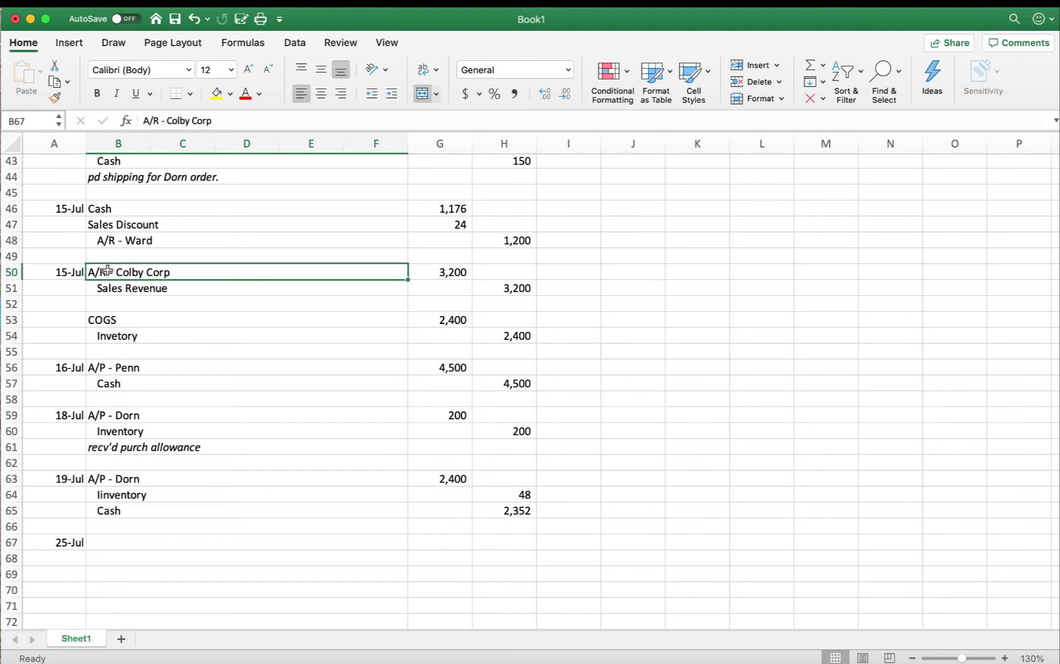
drag(106, 274, 501, 291)
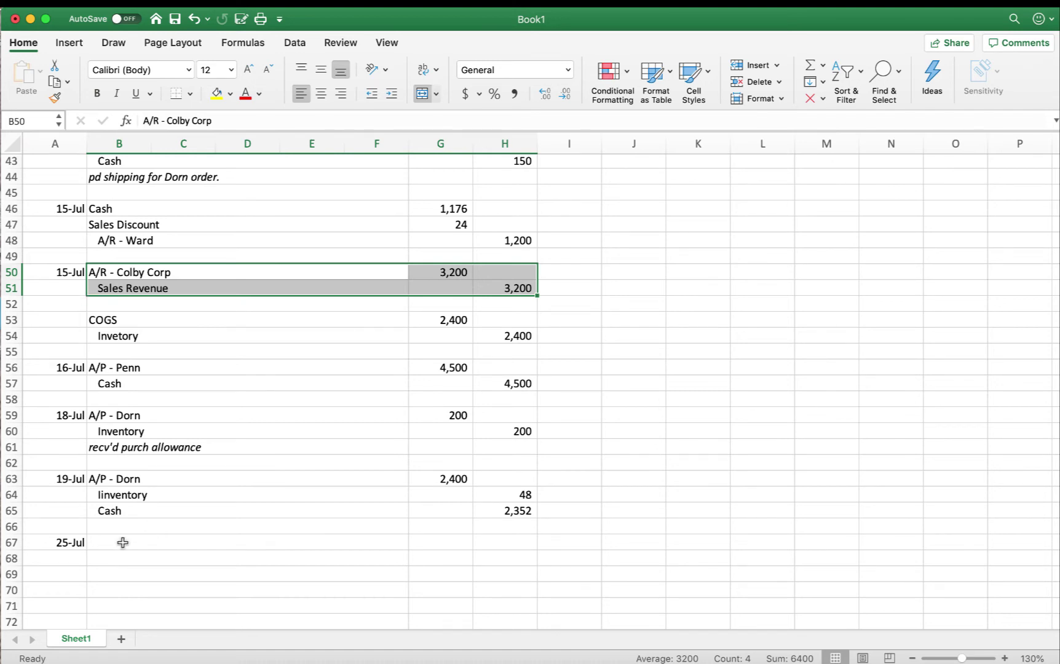
scroll(115, 542, down, 1)
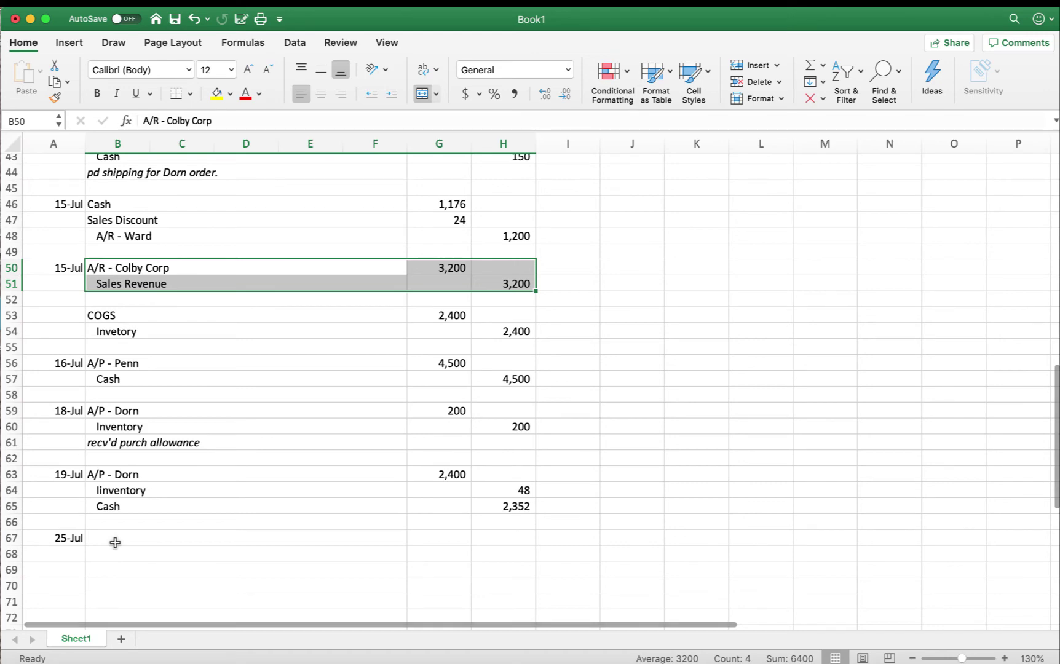
scroll(115, 543, left, 1)
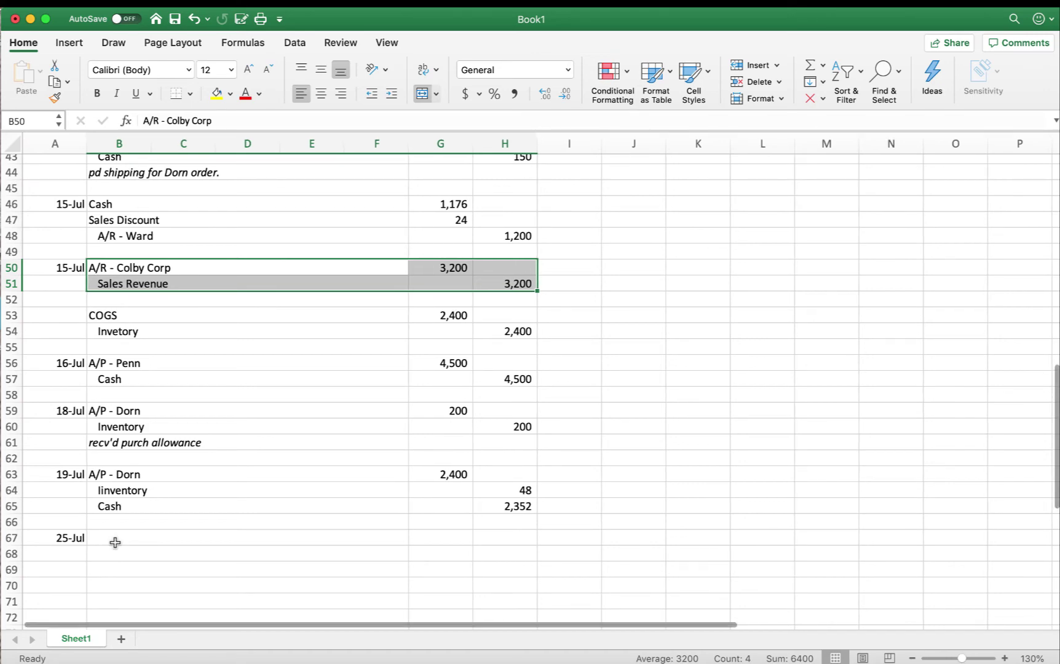
scroll(115, 542, down, 5)
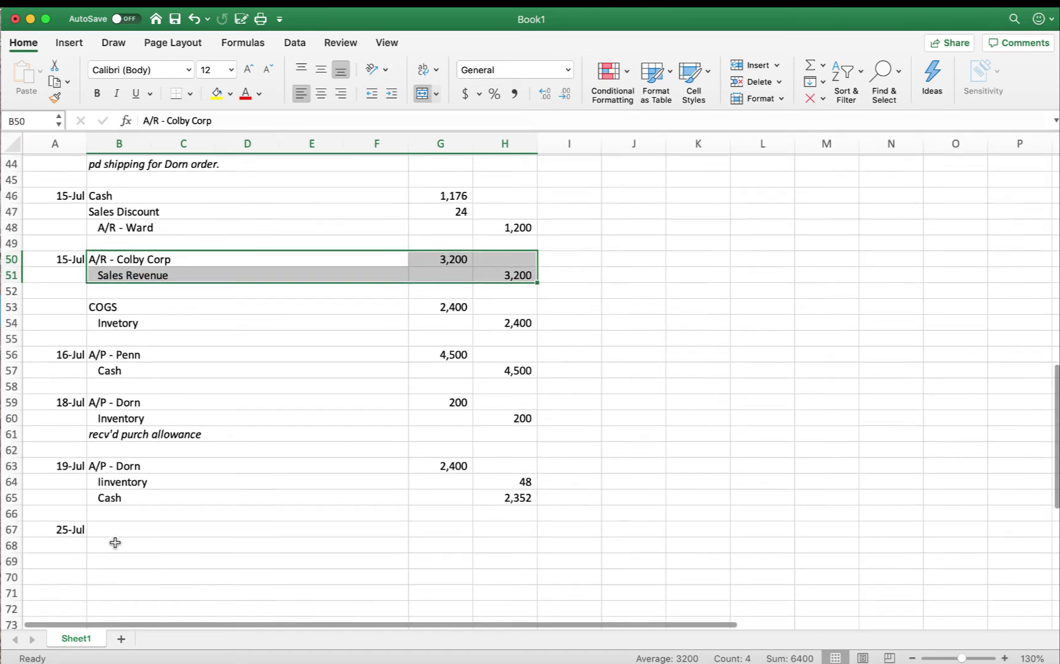
scroll(115, 542, down, 3)
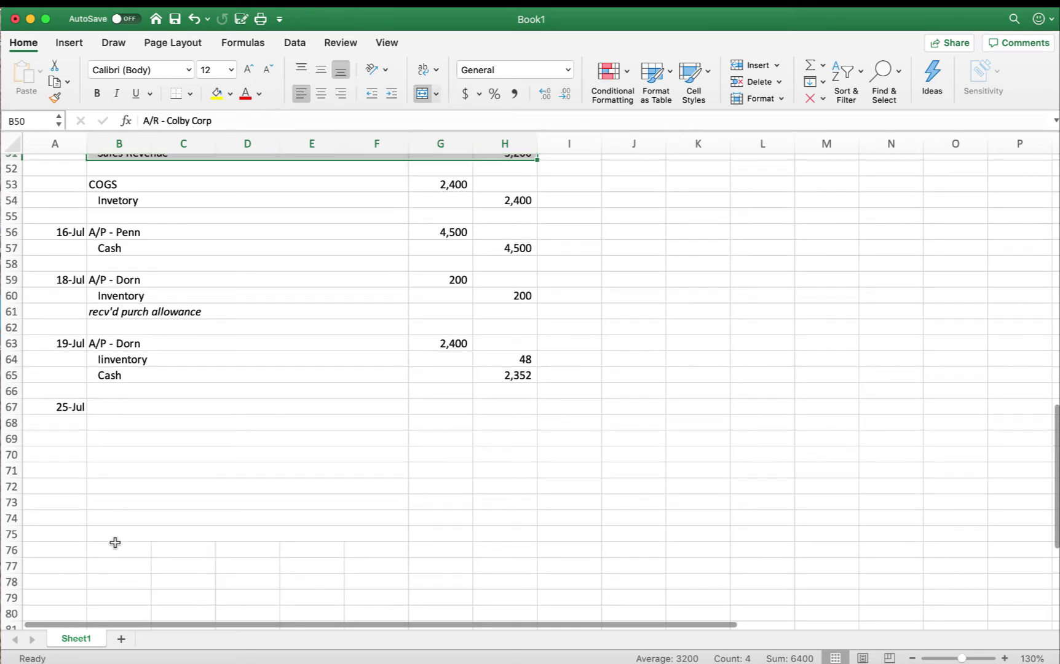
Step: Enter the debit accounts Cash in B67 and Sales Discount in B68 for the 25-Jul entry
click(109, 407)
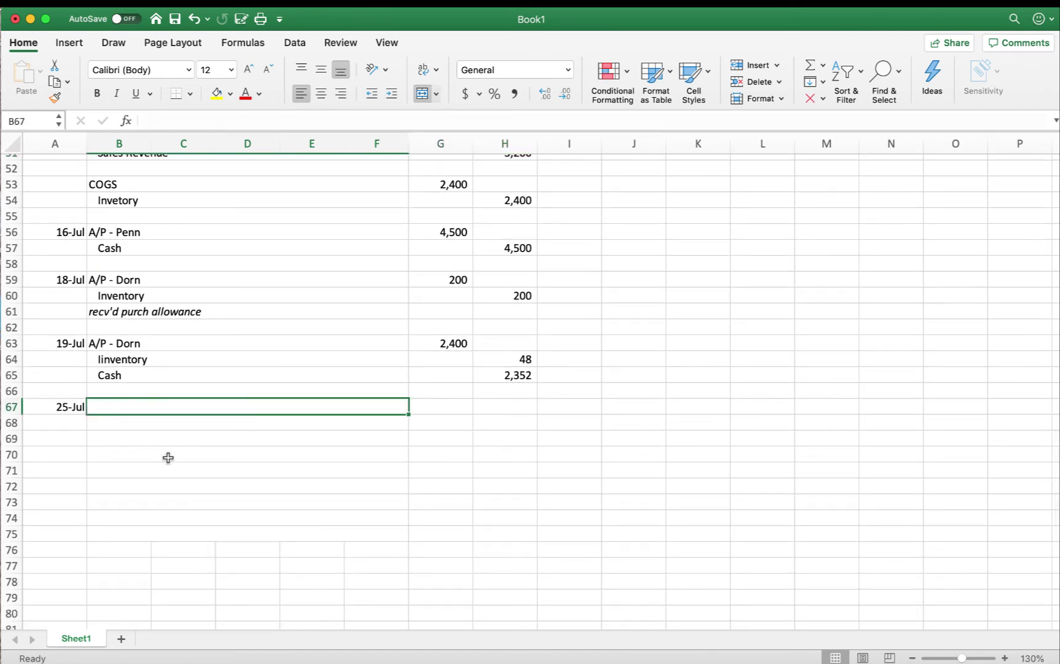
text(Cash)
key(Return)
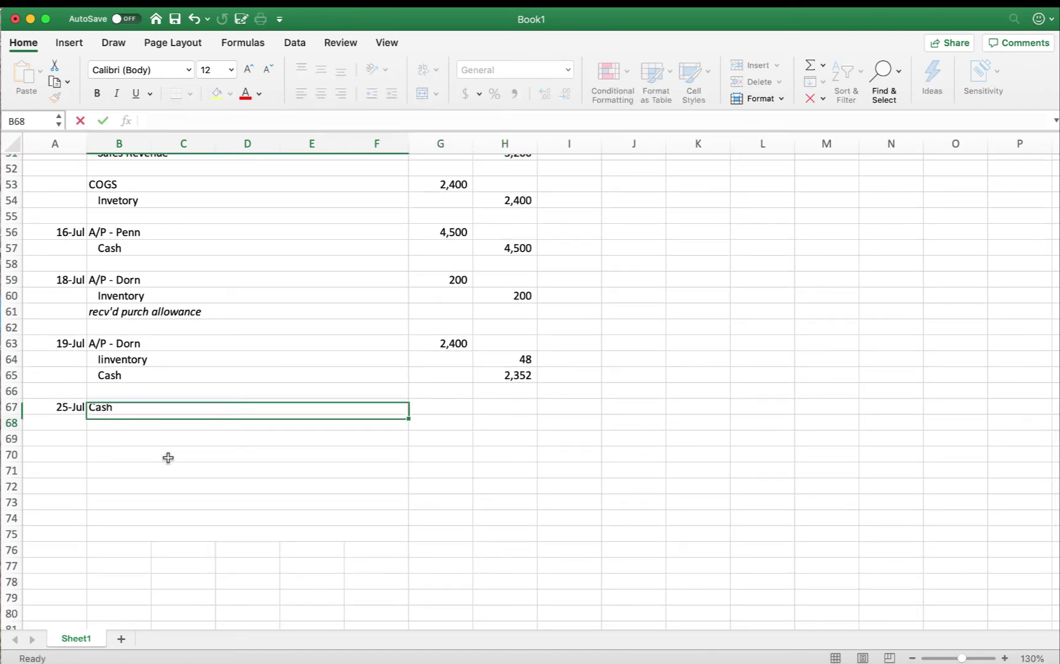
text(Sales )
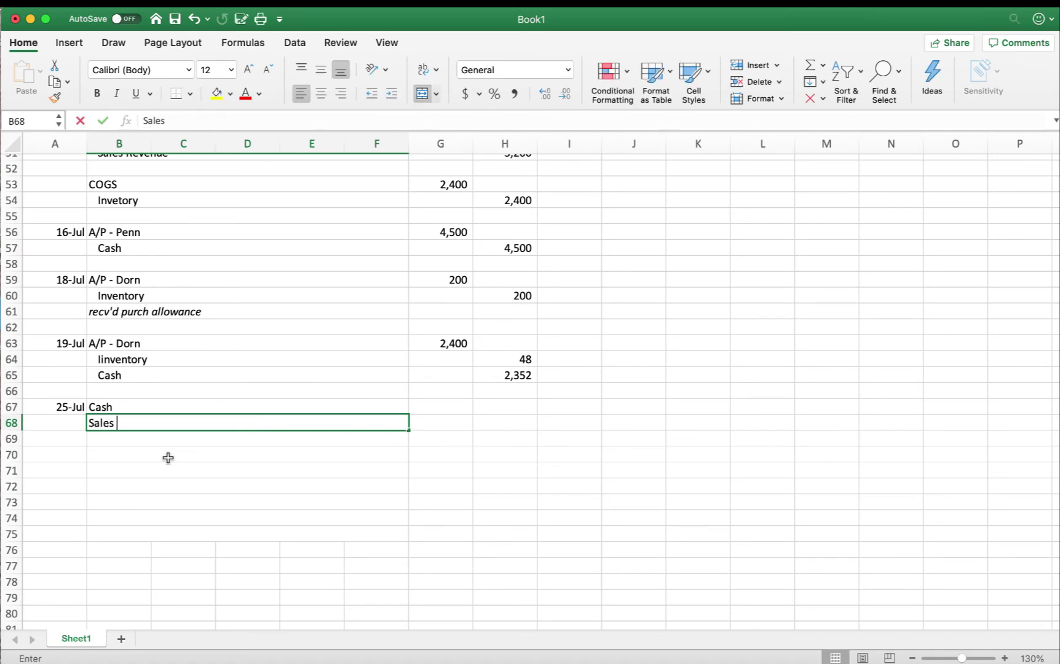
text(Discount)
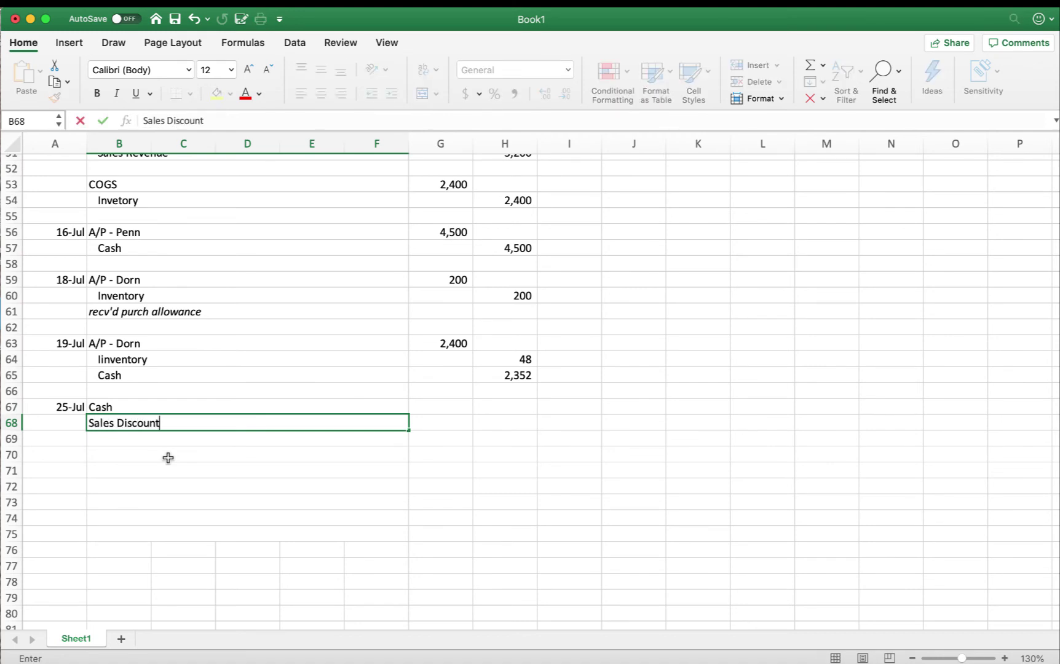
key(Return)
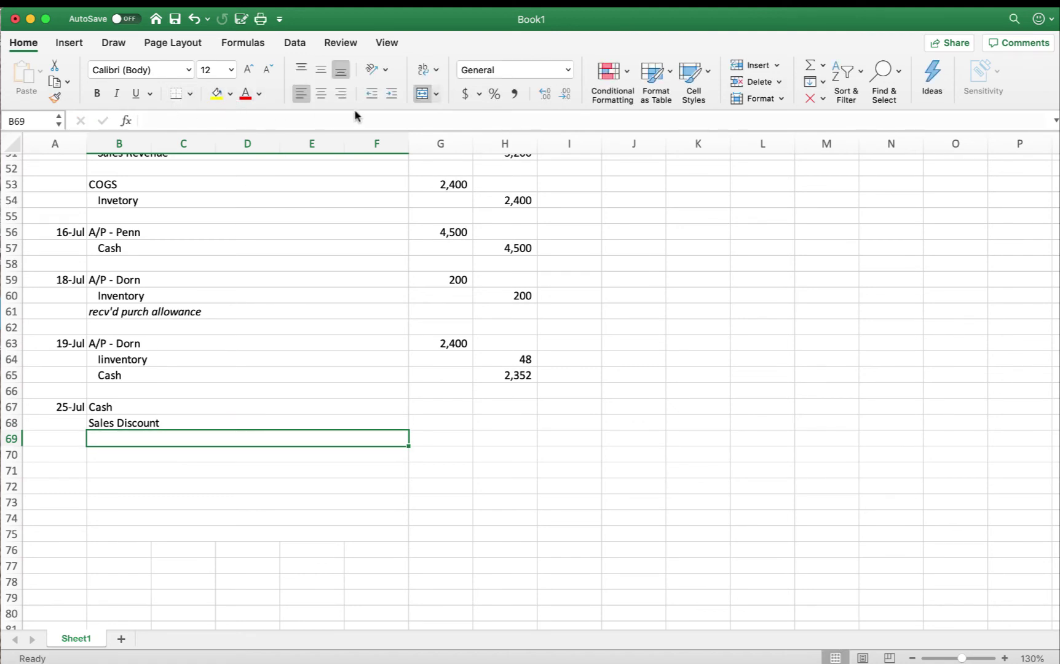
Step: Add an indented A/R - Colby credit line in B69 below Sales Discount
click(388, 95)
text(A)
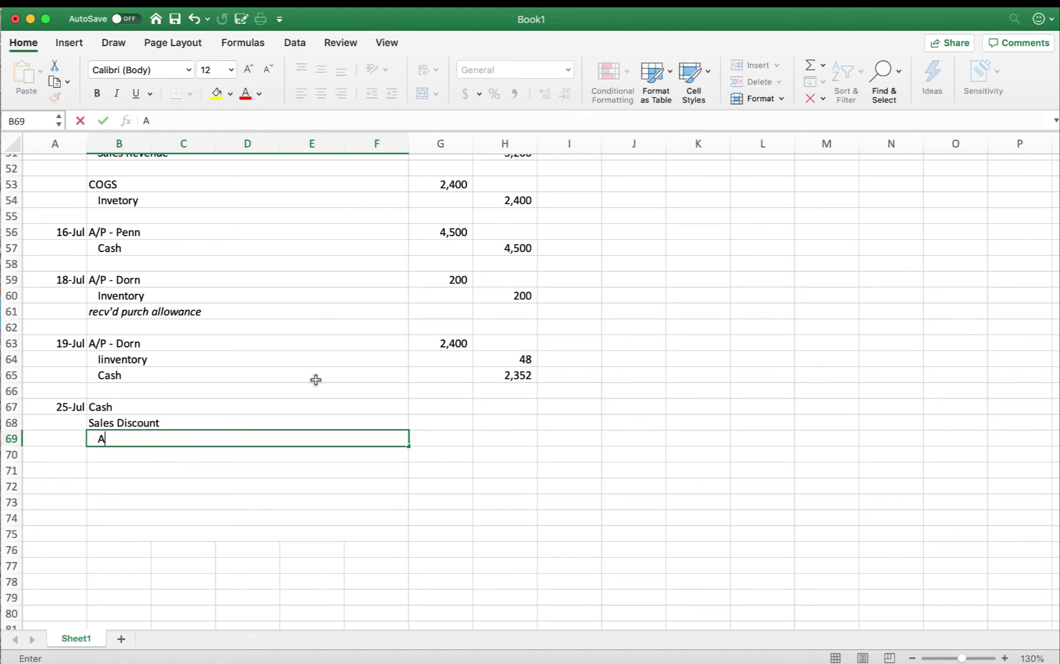
text(/R )
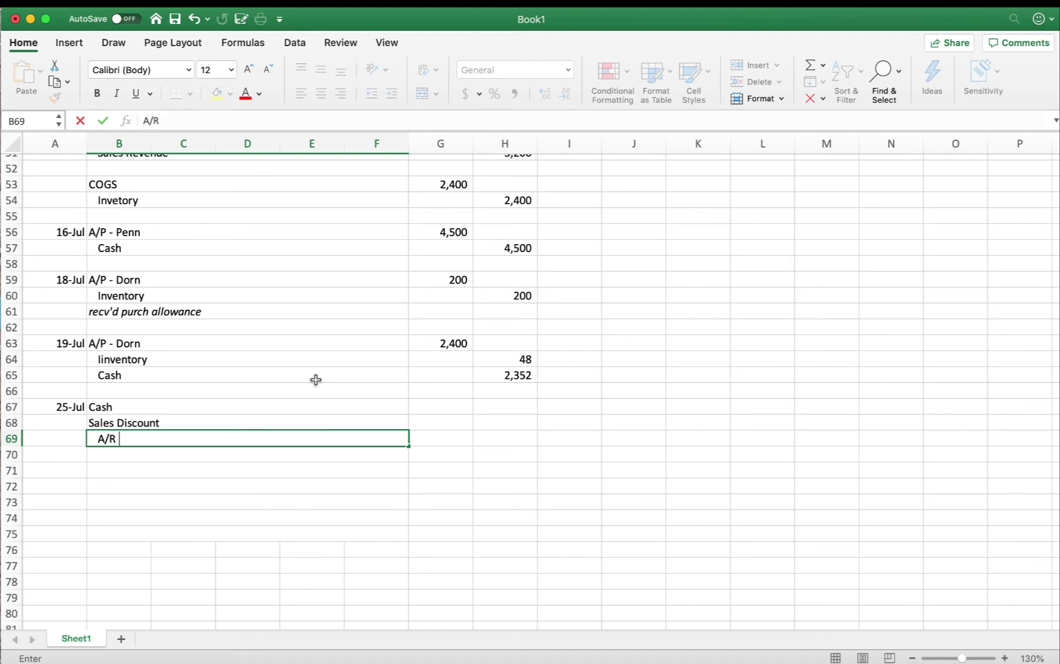
text(- Colby)
key(Tab)
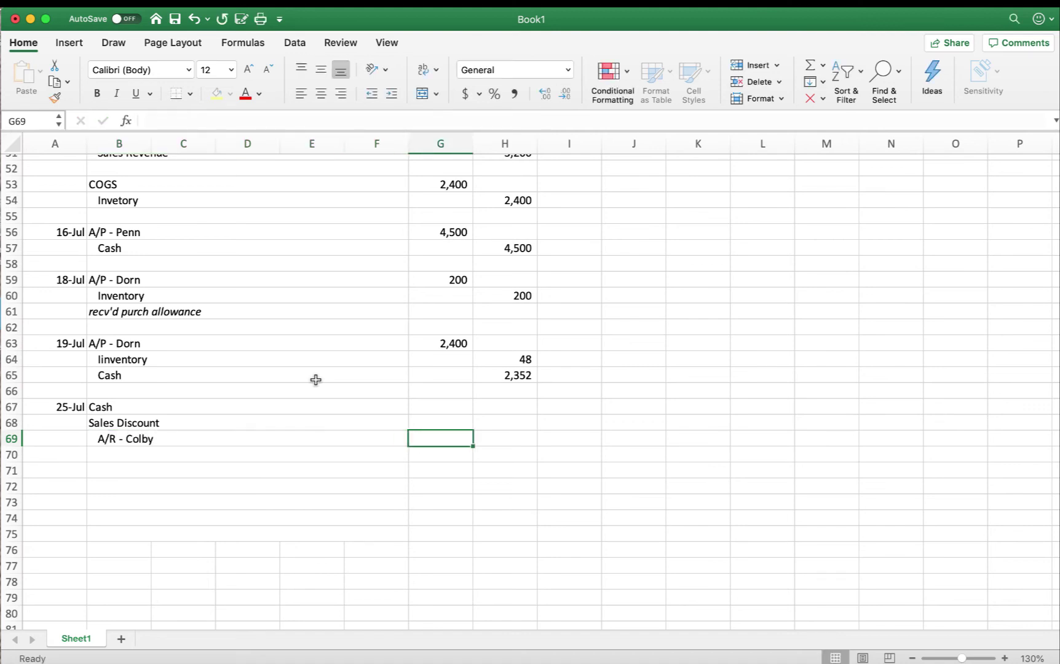
Step: Check the 15-Jul Colby receivable amount in G50 and enter a credit of 3200 for A/R - Colby in H69
key(Tab)
scroll(314, 379, up, 3)
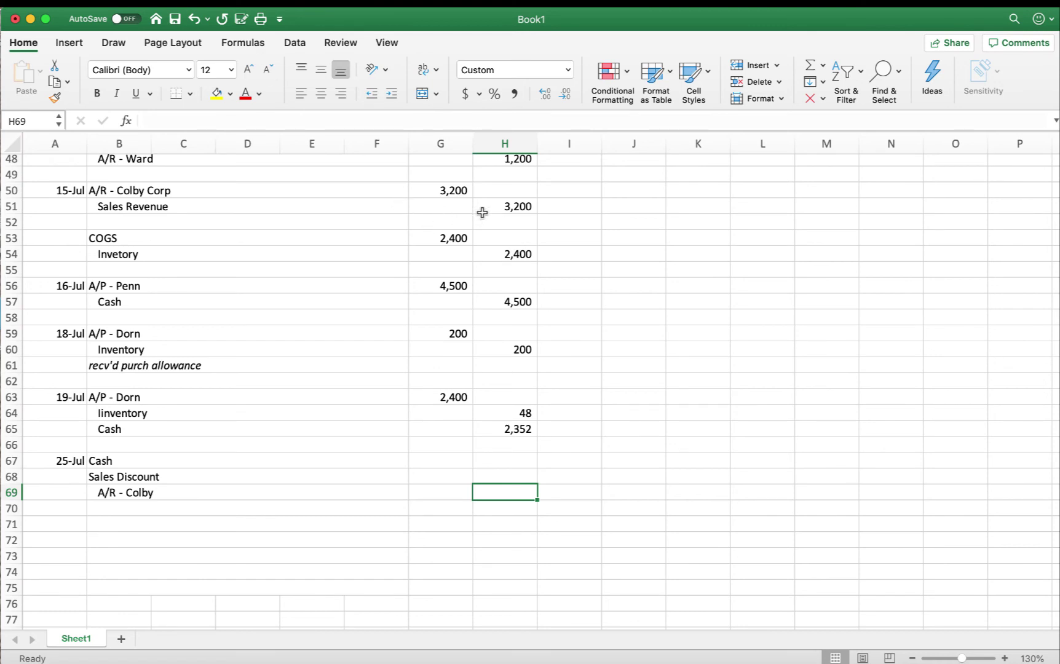
click(443, 185)
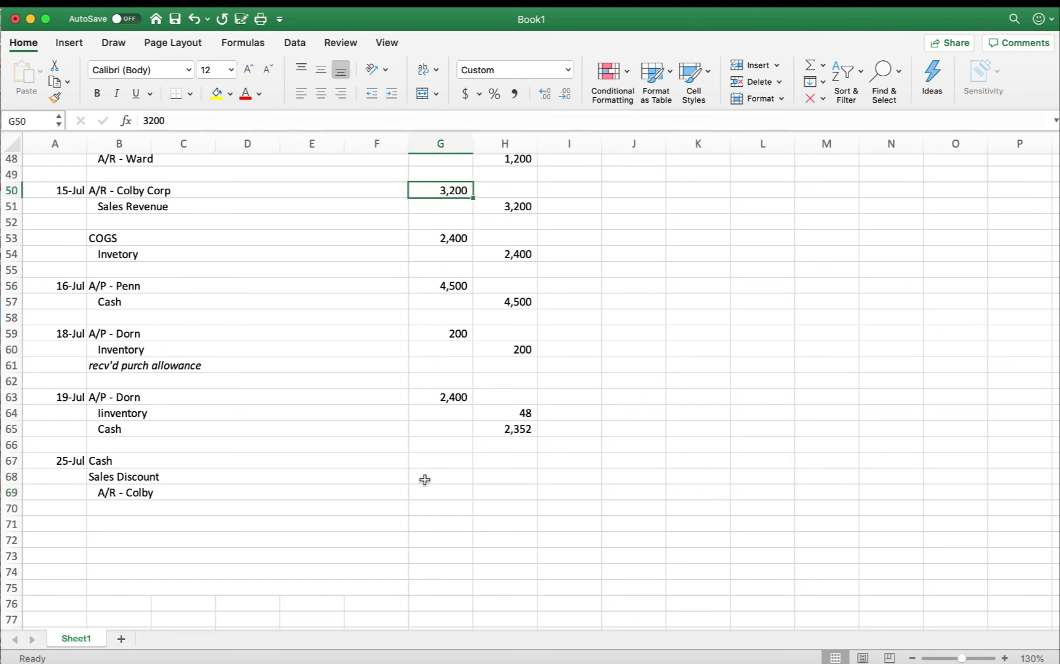
click(512, 497)
text(3200)
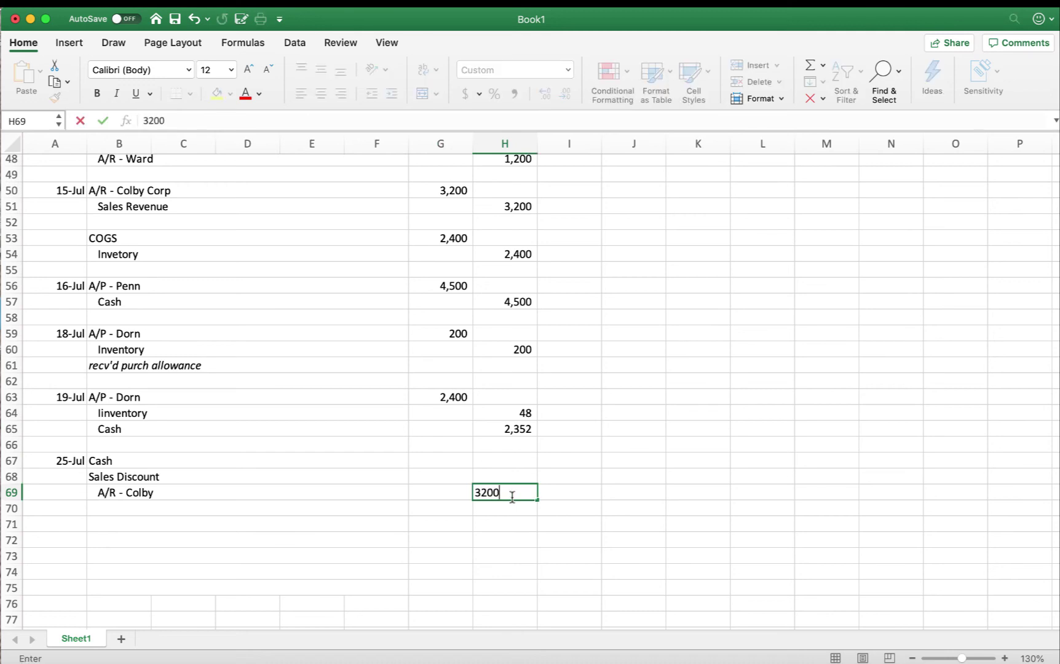
key(Return)
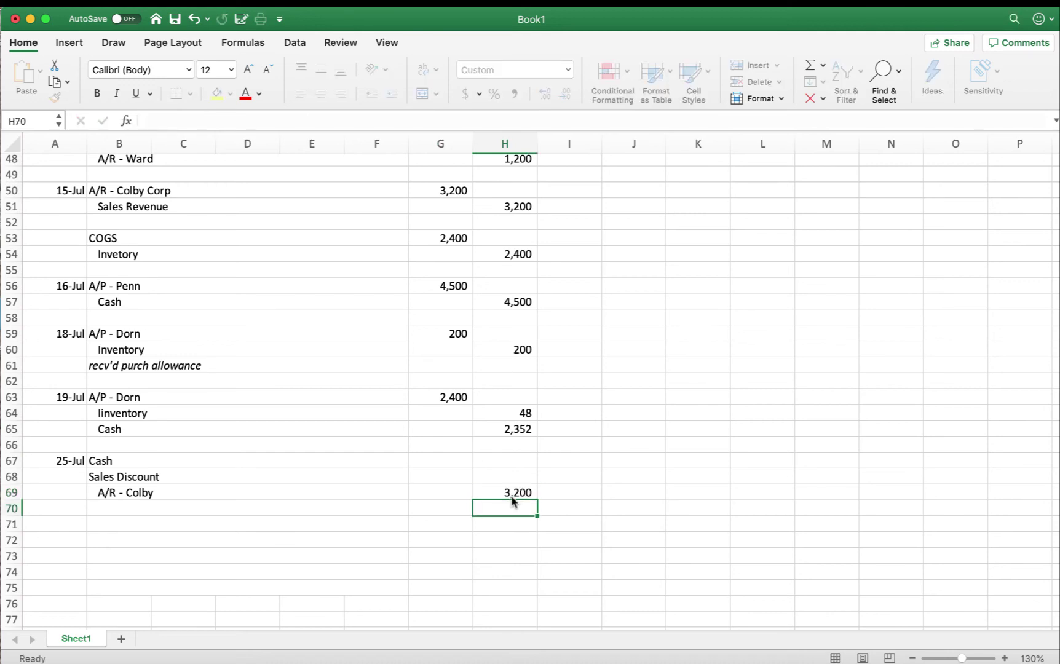
Step: Calculate the 2% sales discount in debit cell G68 with the formula =H69*.02
click(447, 478)
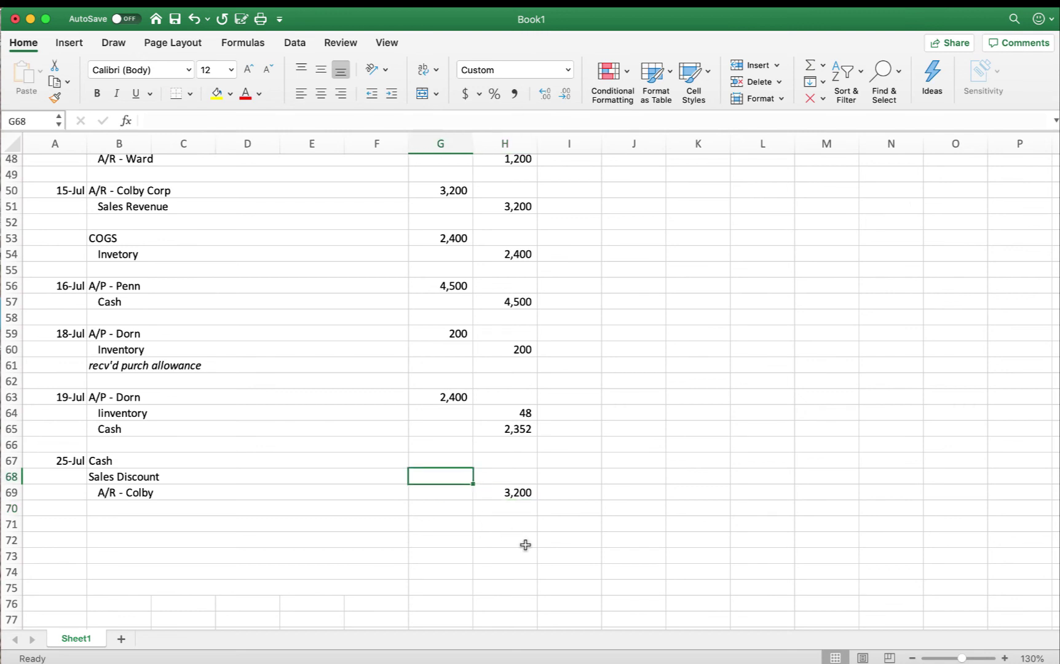
text(=)
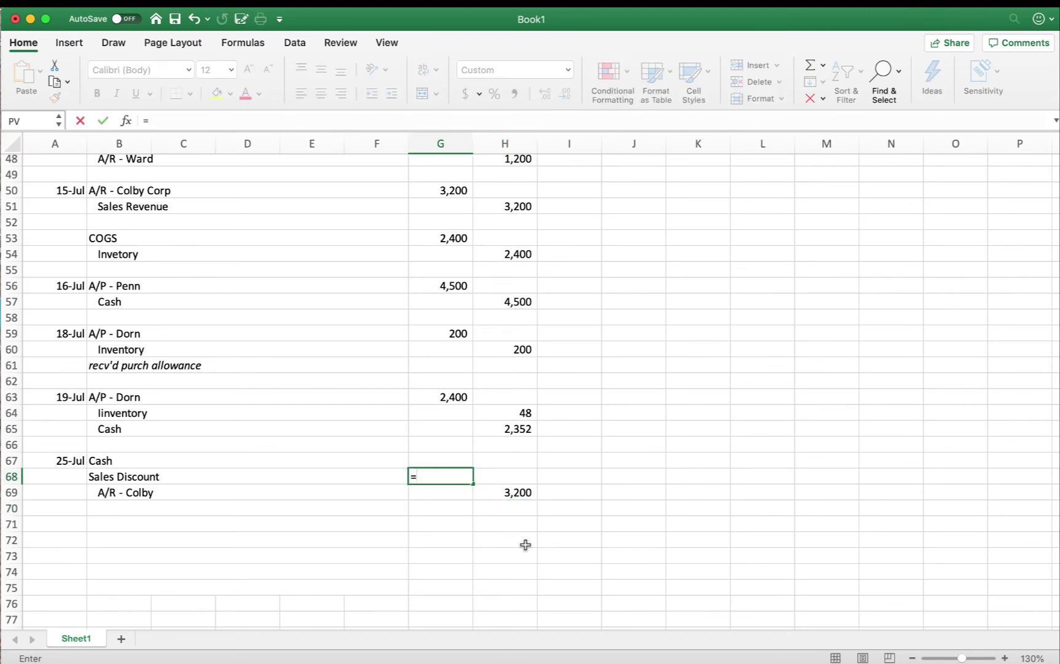
click(492, 492)
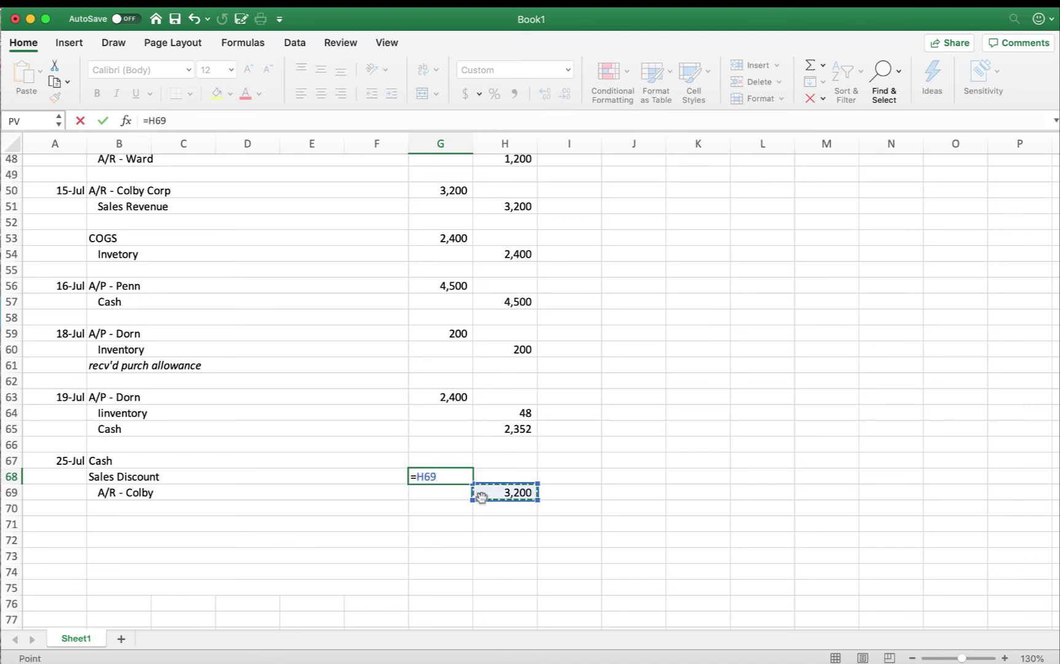
text(*.02)
key(Return)
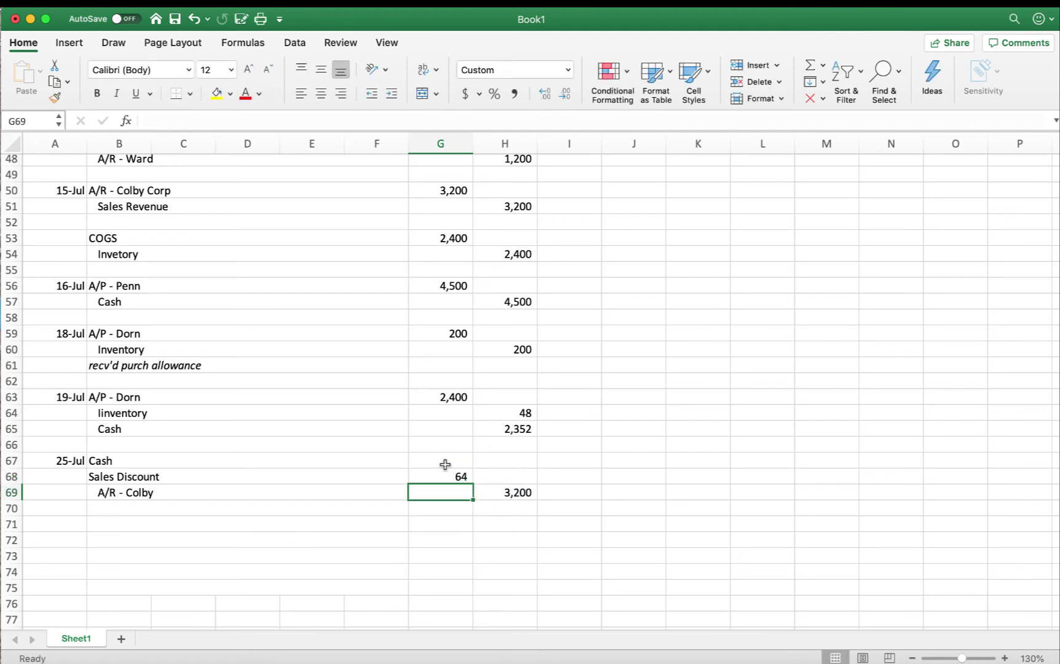
Step: Calculate the cash received in debit cell G67 with the formula =H69-G68
click(445, 464)
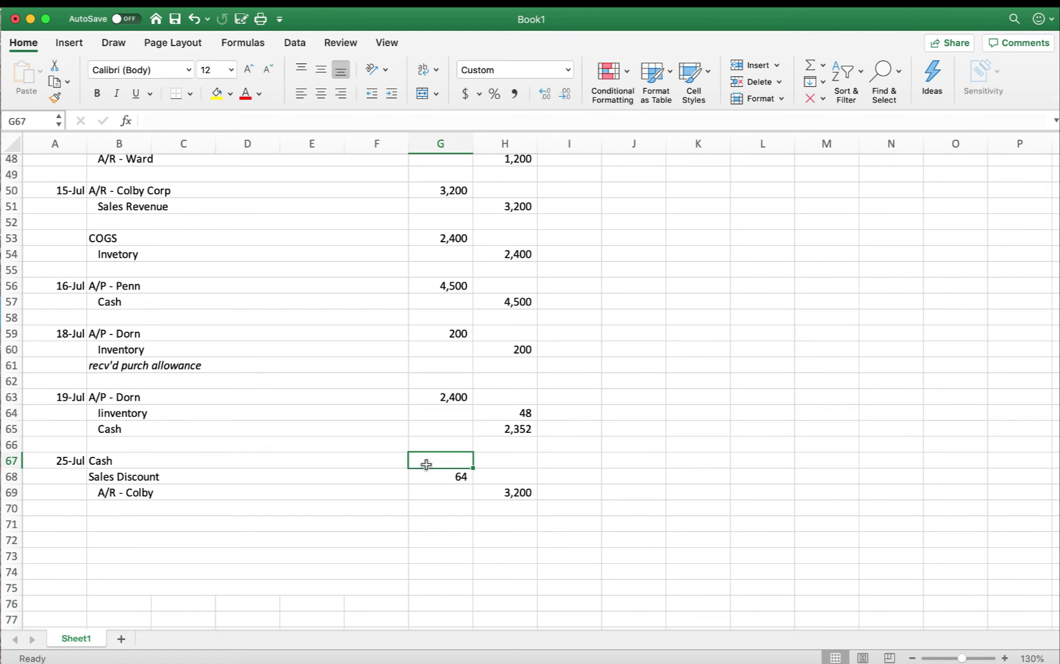
text(=)
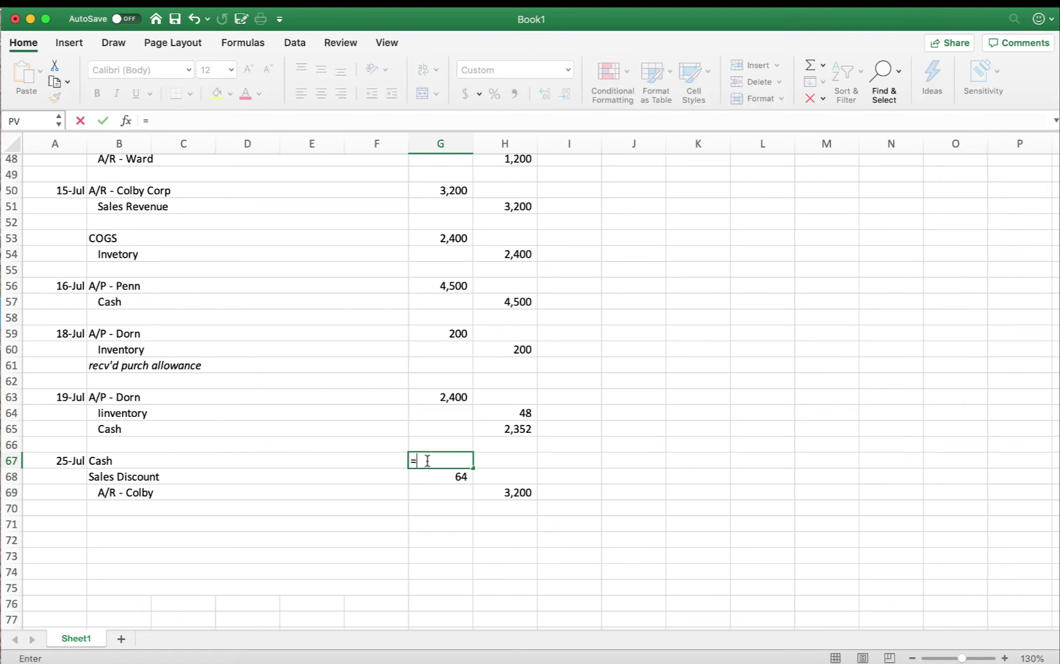
click(521, 494)
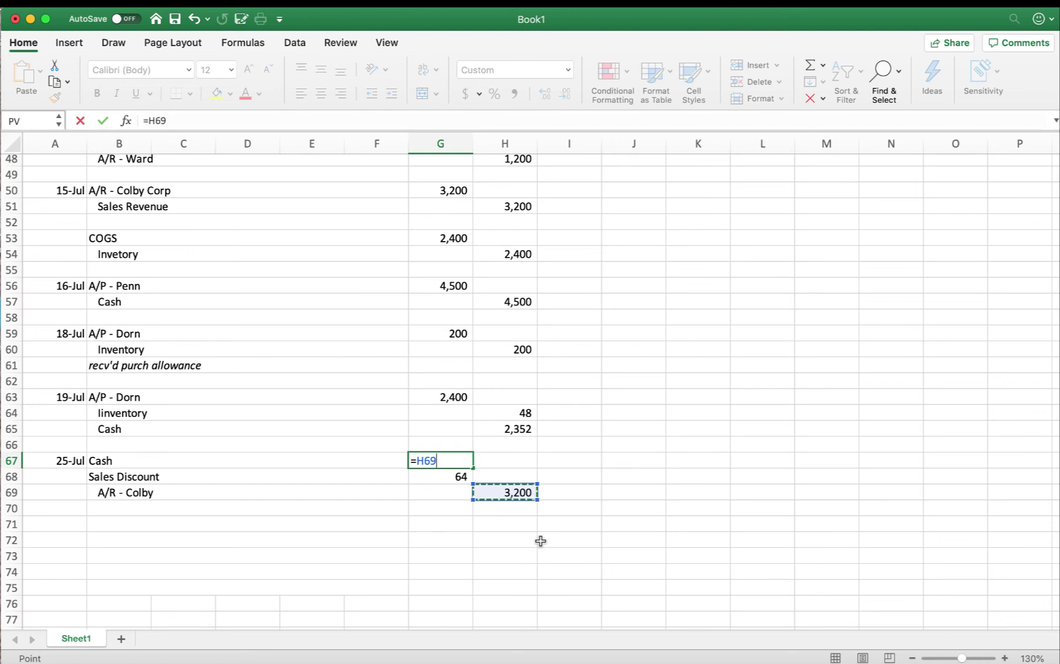
text(-)
click(453, 477)
key(Return)
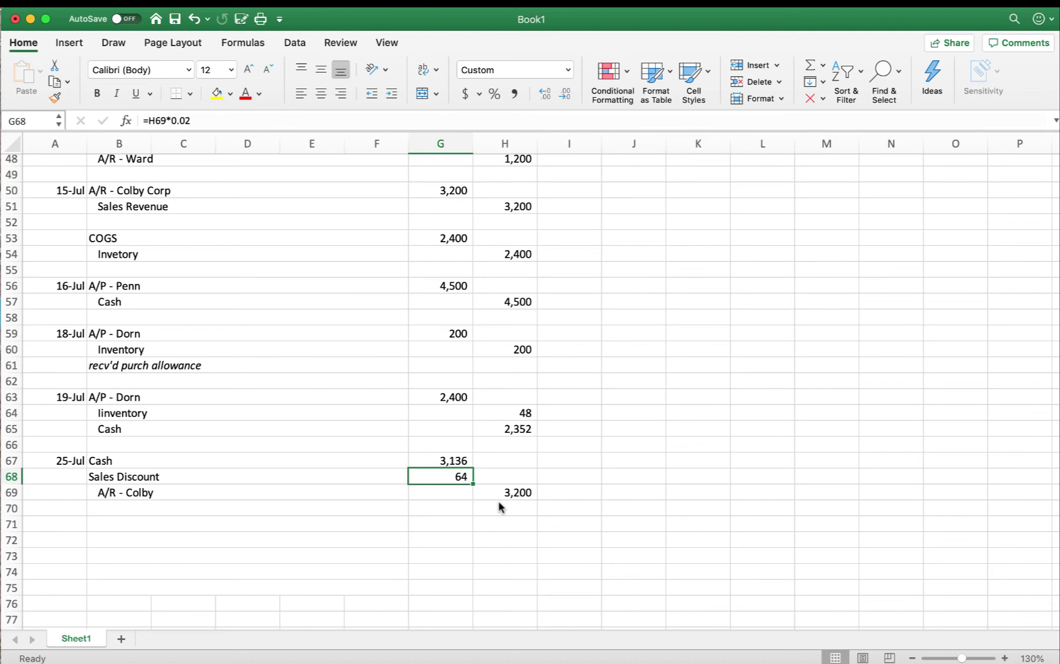
scroll(416, 501, up, 15)
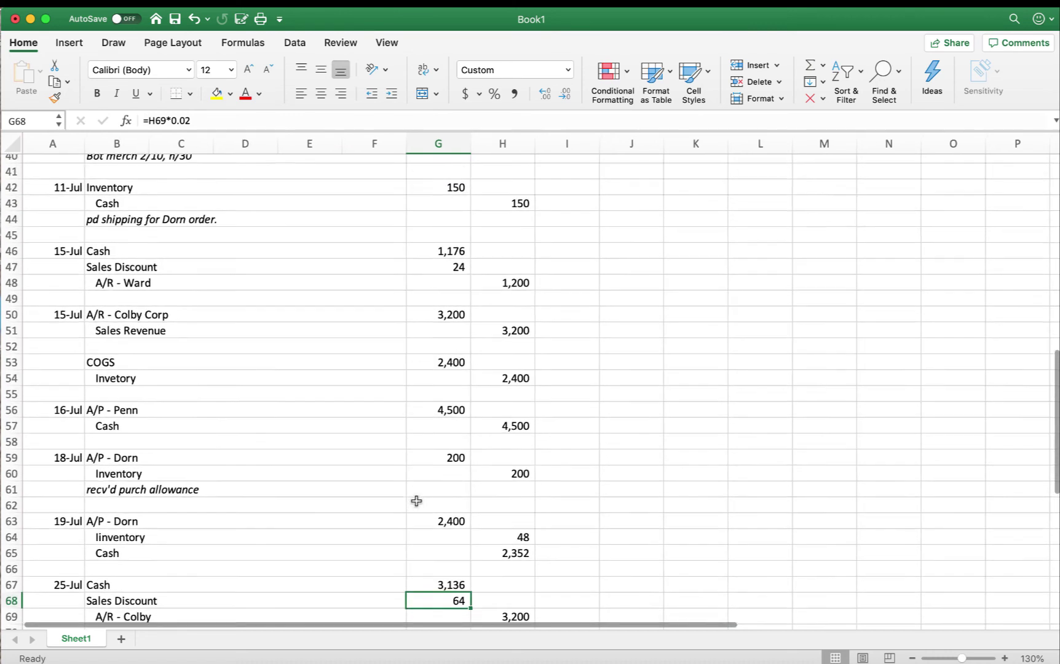
scroll(416, 501, up, 2)
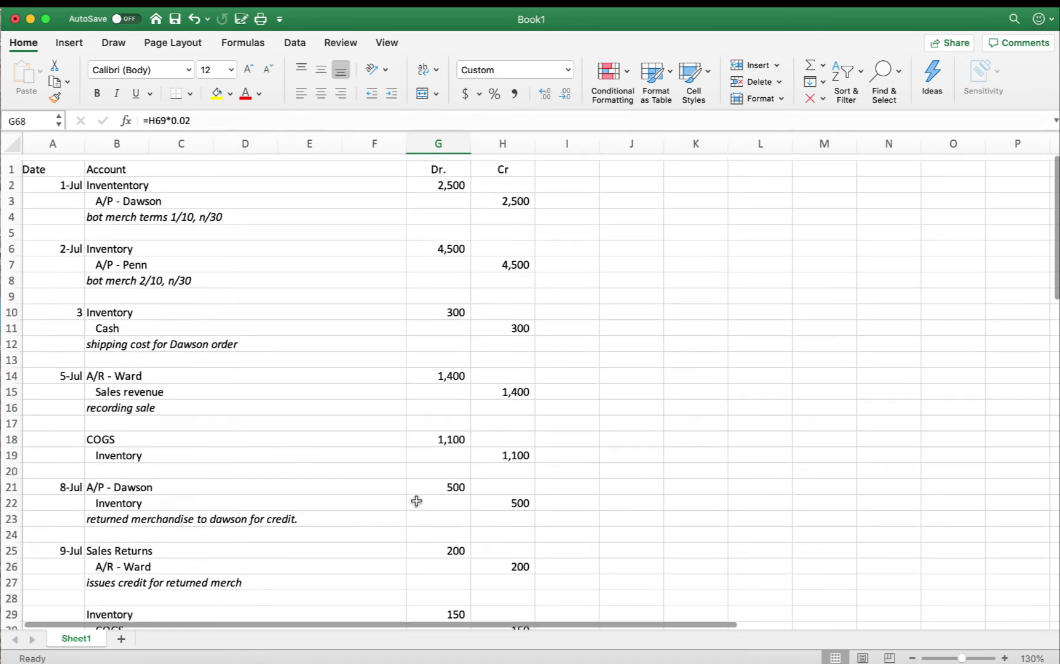